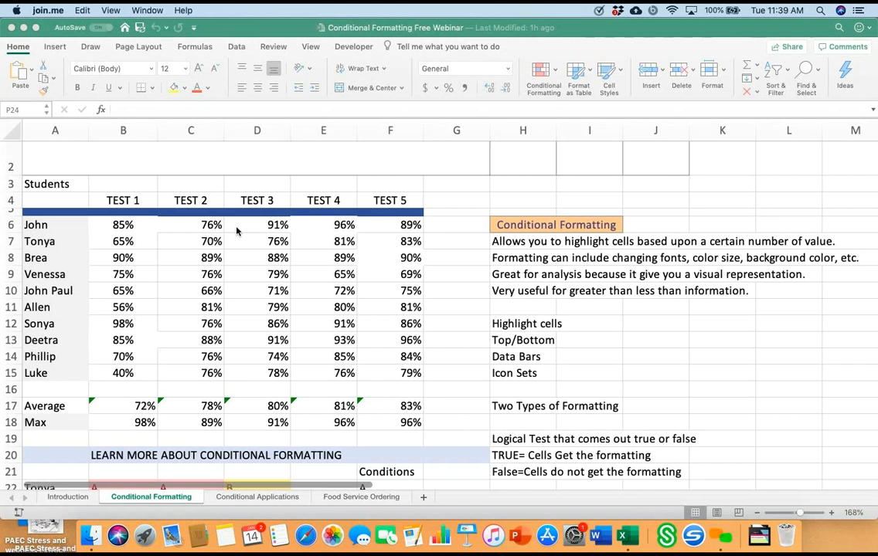
Step: Highlight the test scores in B6:F15 that are greater than .65 with Light Red Fill with Dark Red Text
{"action": "left_click", "coordinate": [238, 231]}
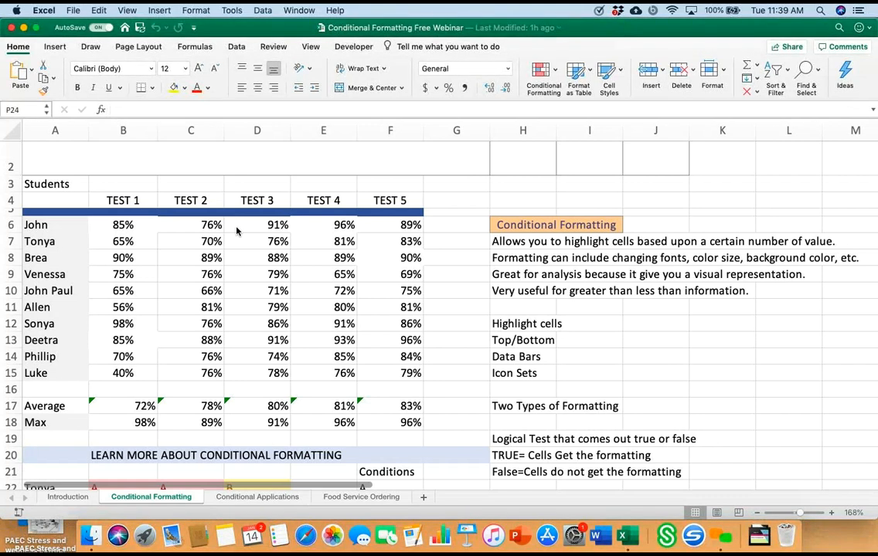
{"action": "mouse_move", "coordinate": [123, 225]}
{"action": "left_mouse_down"}
{"action": "mouse_move", "coordinate": [257, 307]}
{"action": "mouse_move", "coordinate": [323, 308]}
{"action": "mouse_move", "coordinate": [390, 373]}
{"action": "left_mouse_up"}
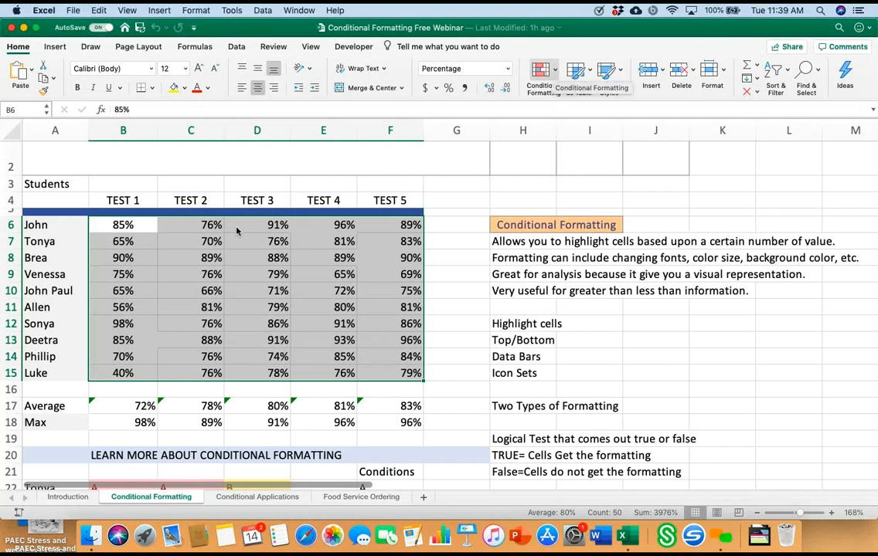
{"action": "left_click", "coordinate": [541, 72]}
{"action": "mouse_move", "coordinate": [596, 90]}
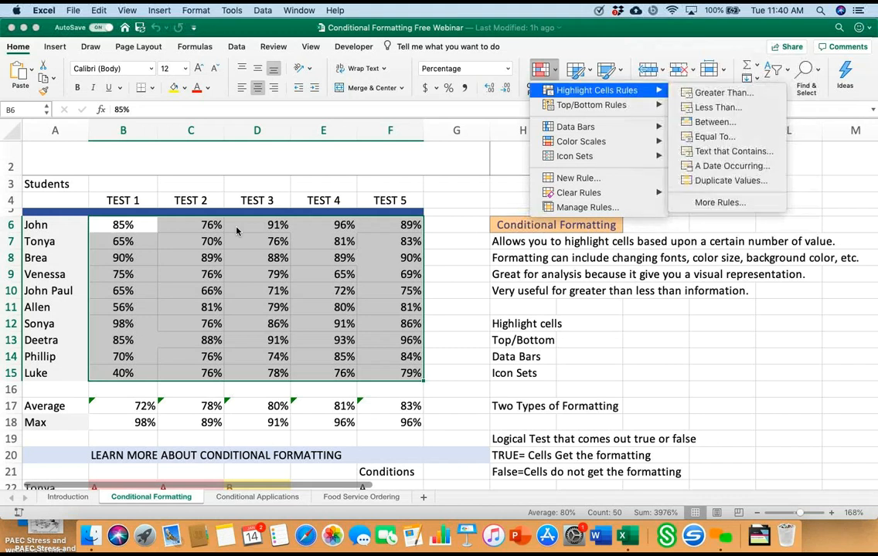
{"action": "key", "text": "Right"}
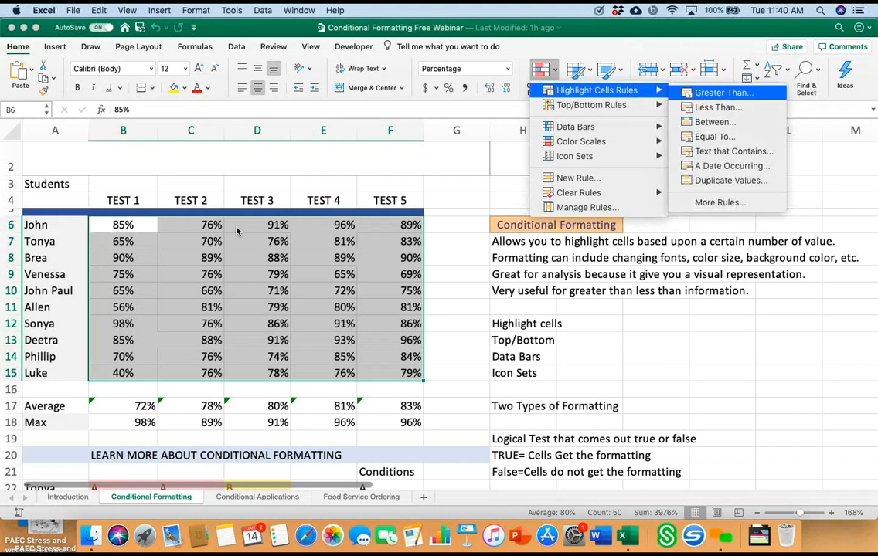
{"action": "key", "text": "Return"}
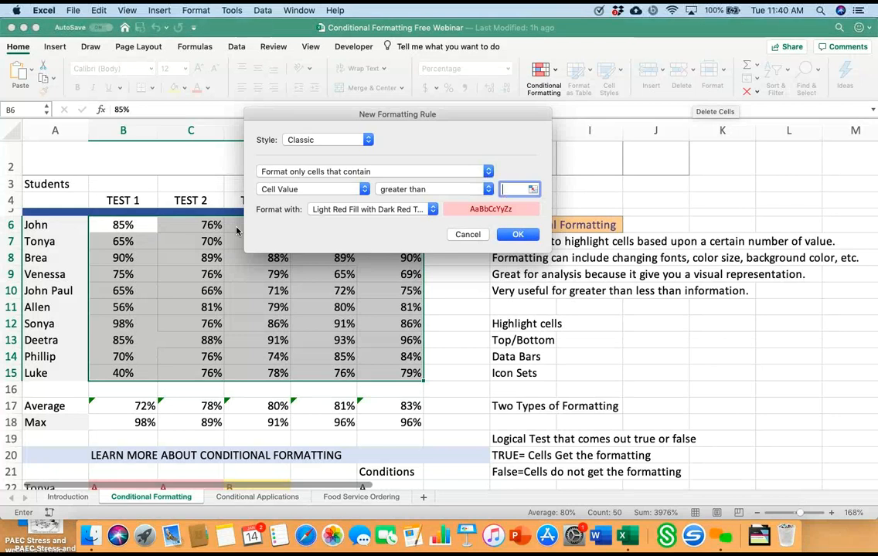
{"action": "type", "text": "."}
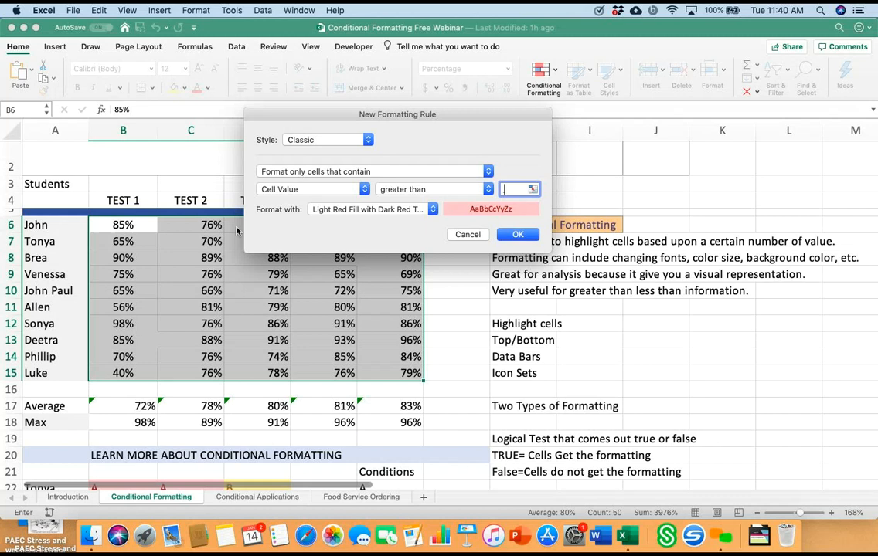
{"action": "type", "text": "65"}
{"action": "key", "text": "Return"}
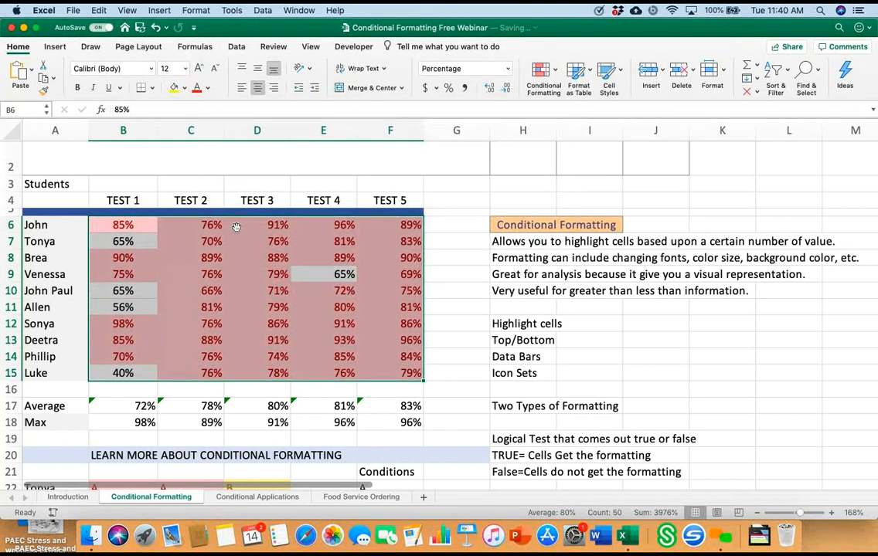
{"action": "left_click", "coordinate": [455, 340]}
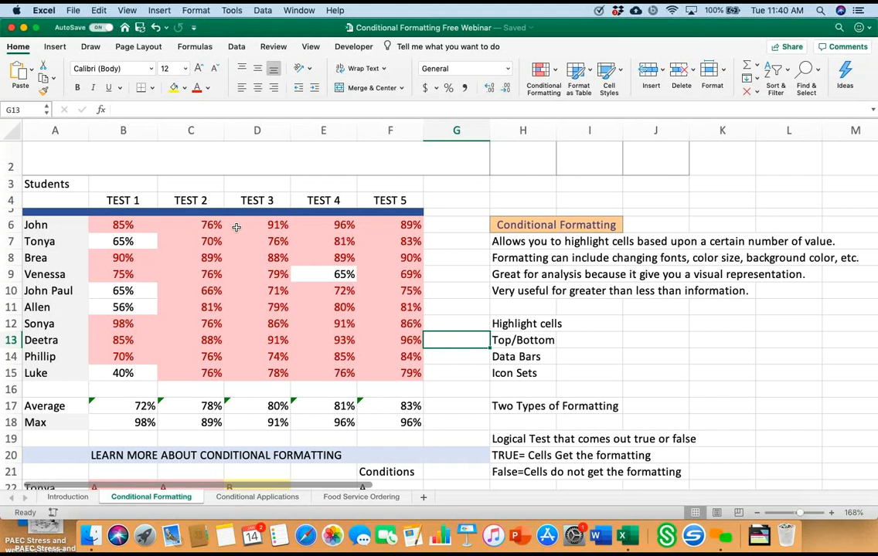
Step: Add a rule to scores B6:F15 giving values greater than .80 Yellow Fill with Dark Yellow Text
{"action": "mouse_move", "coordinate": [123, 225]}
{"action": "left_mouse_down"}
{"action": "mouse_move", "coordinate": [257, 324]}
{"action": "mouse_move", "coordinate": [390, 357]}
{"action": "mouse_move", "coordinate": [390, 373]}
{"action": "left_mouse_up"}
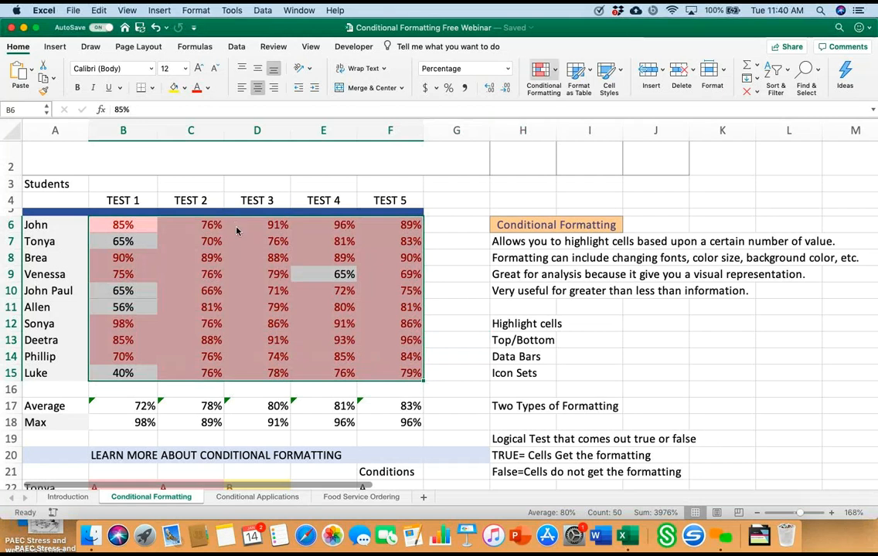
{"action": "left_click", "coordinate": [543, 75]}
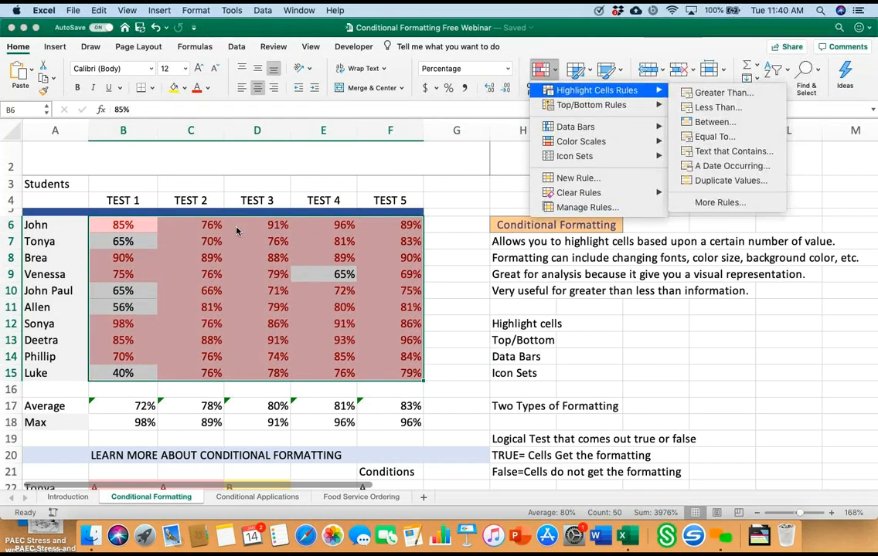
{"action": "left_click", "coordinate": [723, 92]}
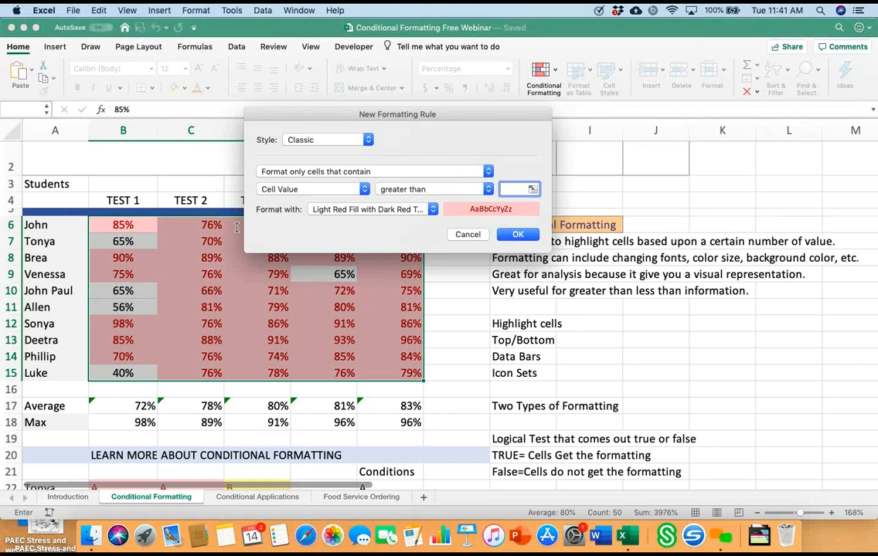
{"action": "type", "text": ".80"}
{"action": "left_click", "coordinate": [373, 210]}
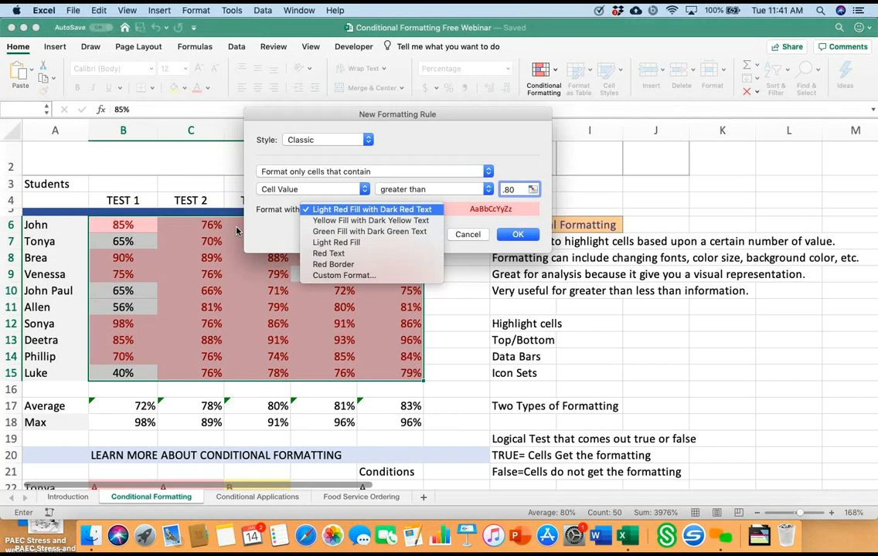
{"action": "key", "text": "Down"}
{"action": "key", "text": "Return"}
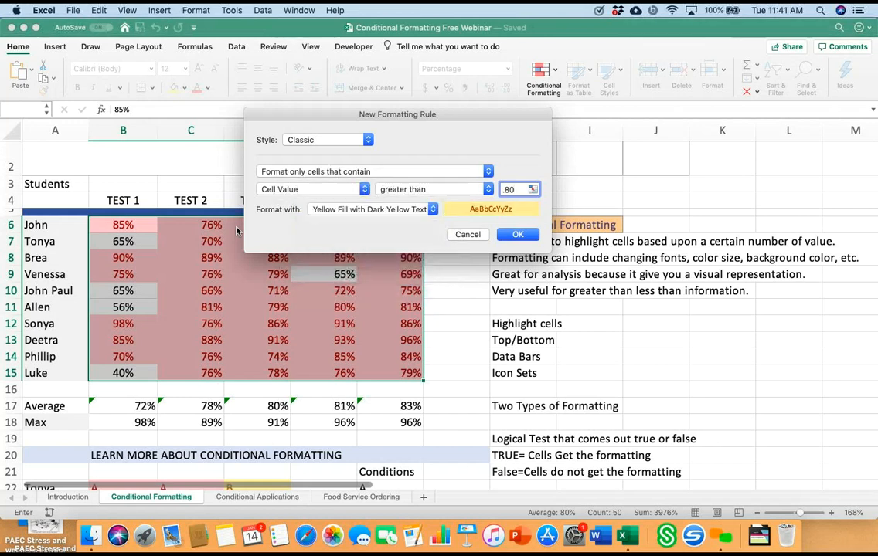
{"action": "key", "text": "Return"}
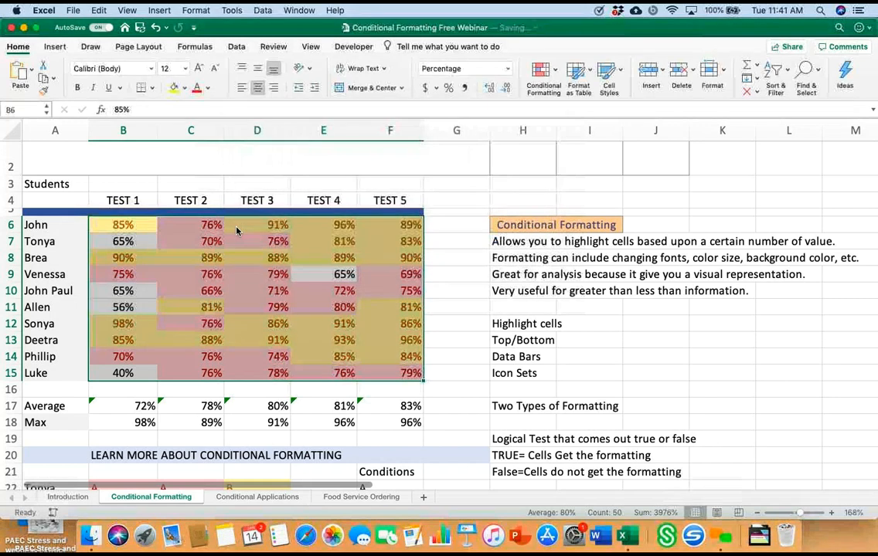
{"action": "left_click", "coordinate": [457, 274]}
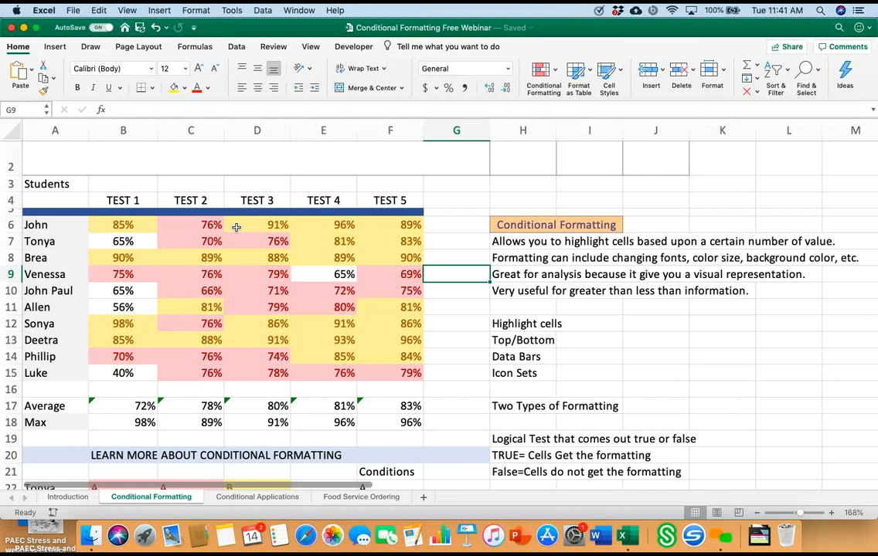
Step: Add a rule to scores B6:F15 giving values greater than .95 Green Fill with Dark Green Text
{"action": "mouse_move", "coordinate": [123, 224]}
{"action": "left_mouse_down"}
{"action": "mouse_move", "coordinate": [257, 324]}
{"action": "mouse_move", "coordinate": [324, 356]}
{"action": "mouse_move", "coordinate": [390, 373]}
{"action": "left_mouse_up"}
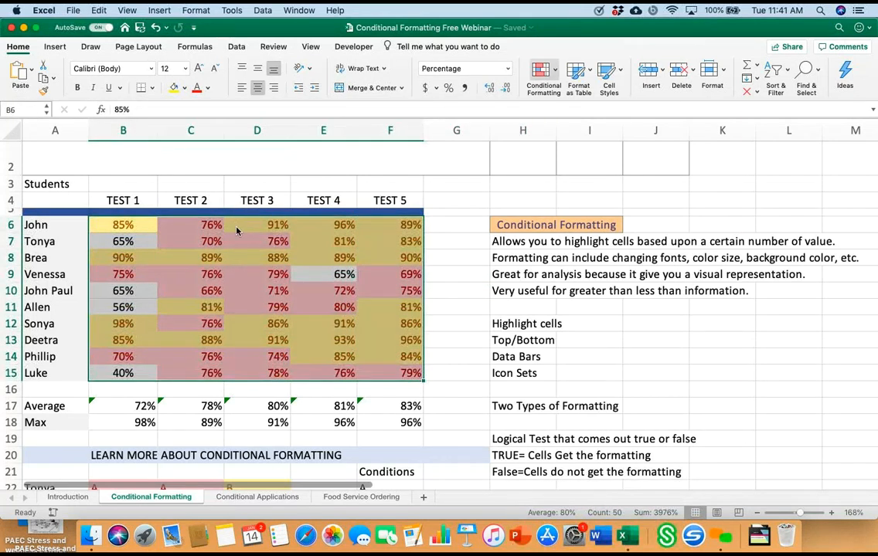
{"action": "left_click", "coordinate": [543, 76]}
{"action": "mouse_move", "coordinate": [596, 90]}
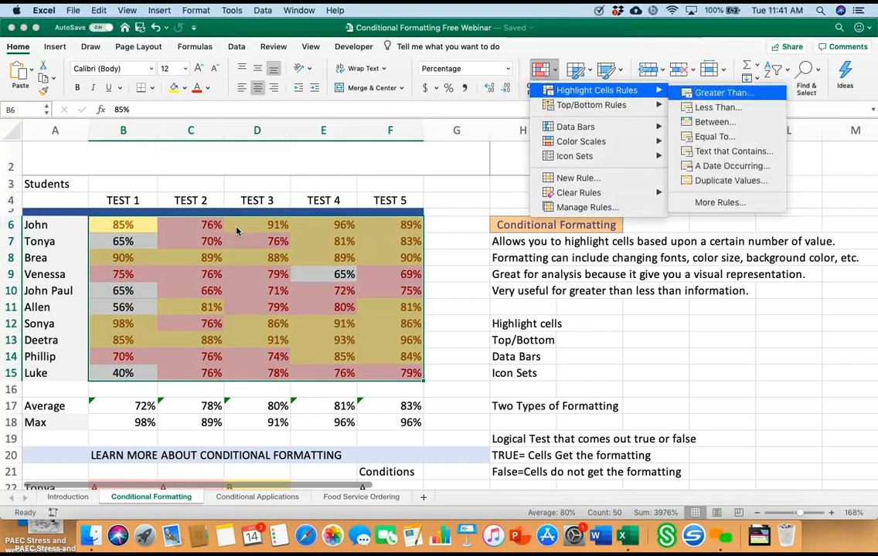
{"action": "left_click", "coordinate": [723, 93]}
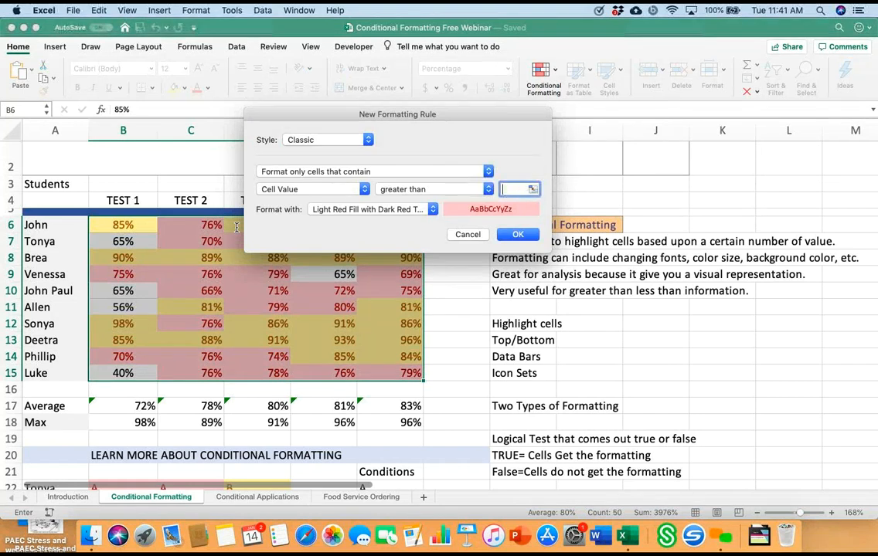
{"action": "type", "text": ".95"}
{"action": "key", "text": "Down"}
{"action": "key", "text": "Down"}
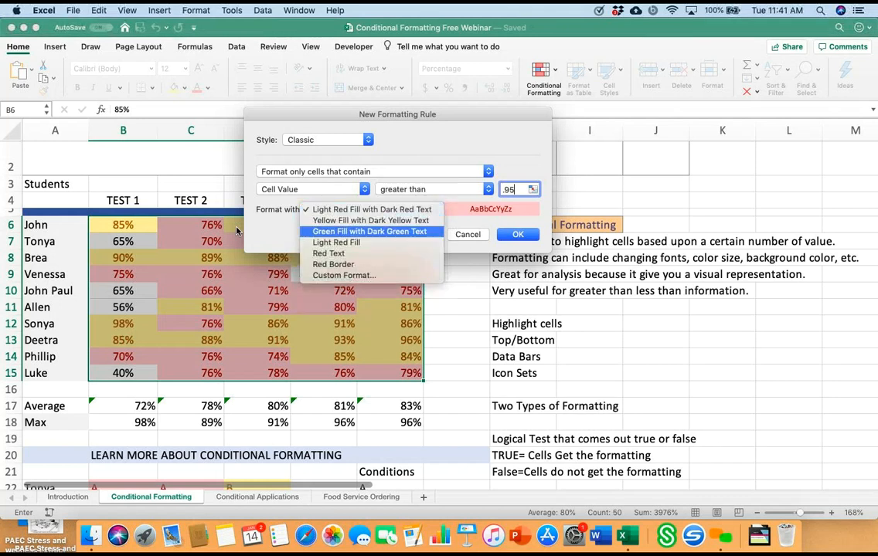
{"action": "key", "text": "Return"}
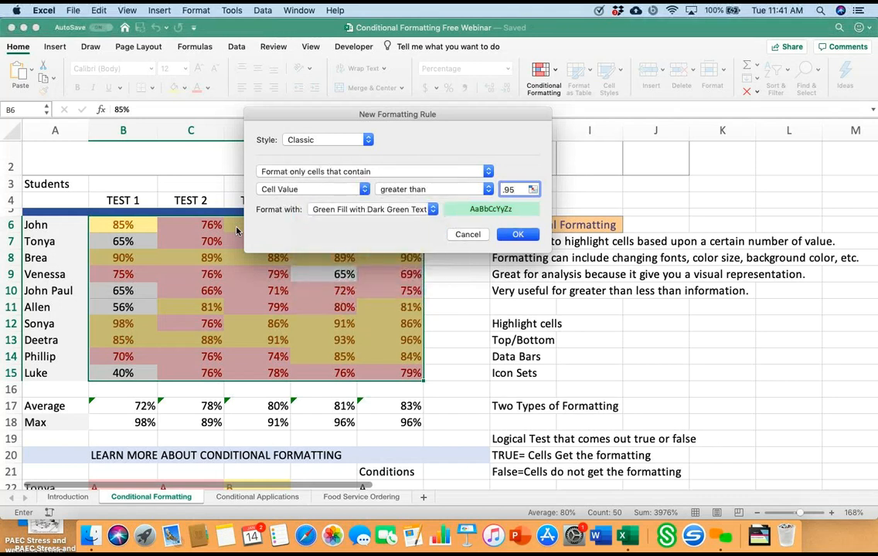
{"action": "key", "text": "Return"}
{"action": "left_click", "coordinate": [456, 290]}
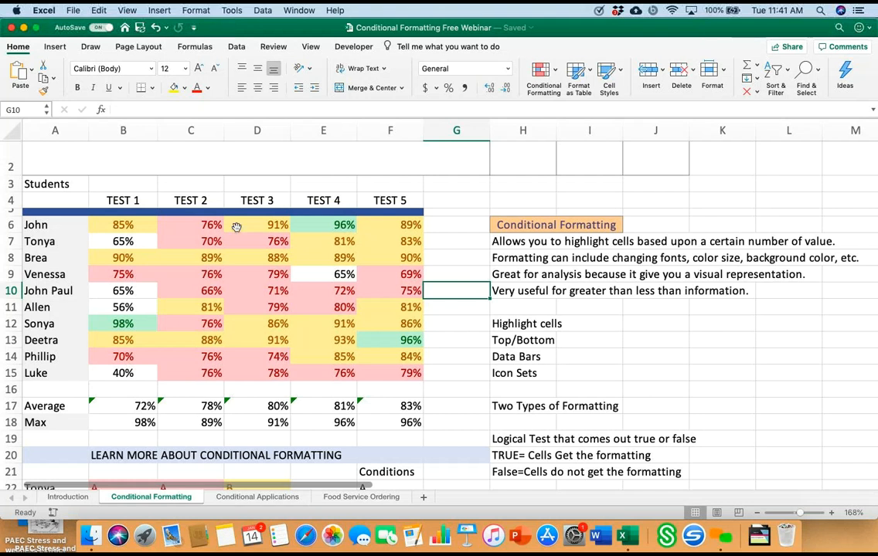
Step: Apply a text-contains highlight rule for "A" to cell F22 under Conditions, using the light red fill format
{"action": "scroll", "coordinate": [236, 226], "scroll_direction": "down", "scroll_amount": 5}
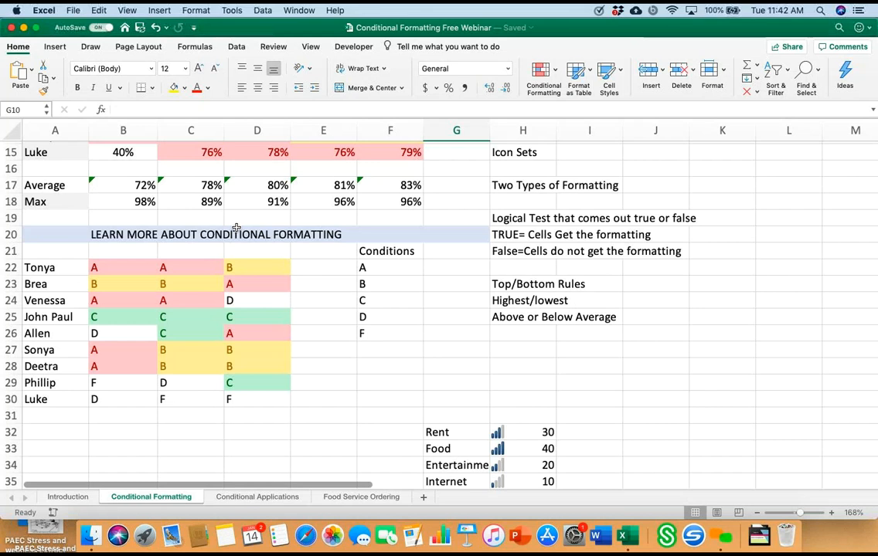
{"action": "scroll", "coordinate": [236, 227], "scroll_direction": "up", "scroll_amount": 3}
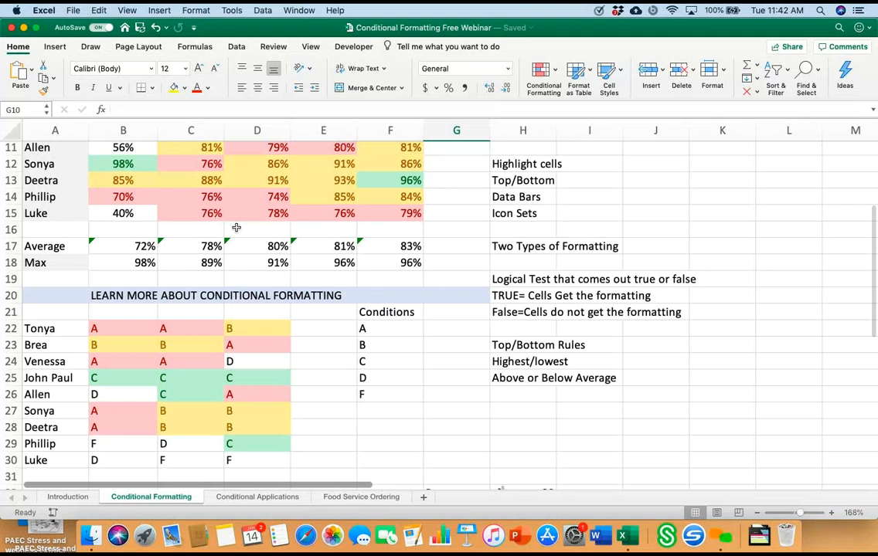
{"action": "left_click", "coordinate": [390, 328]}
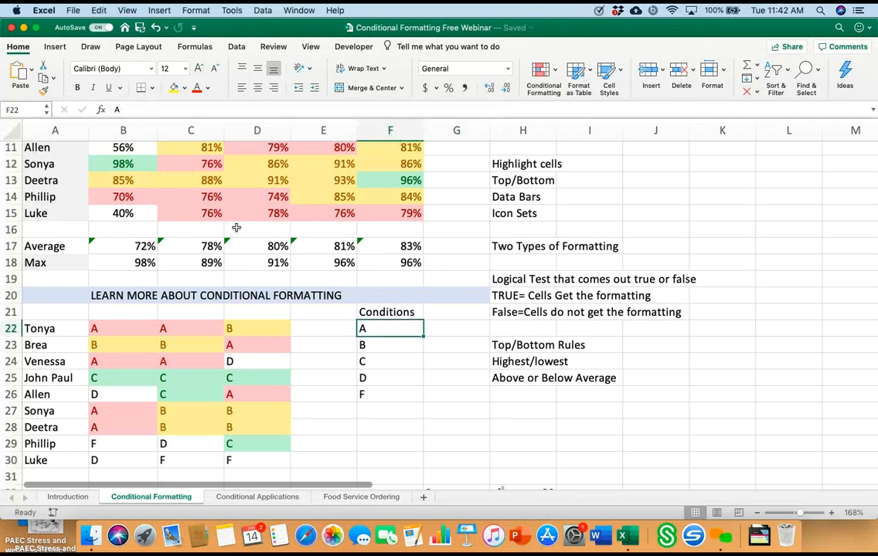
{"action": "left_click", "coordinate": [544, 72]}
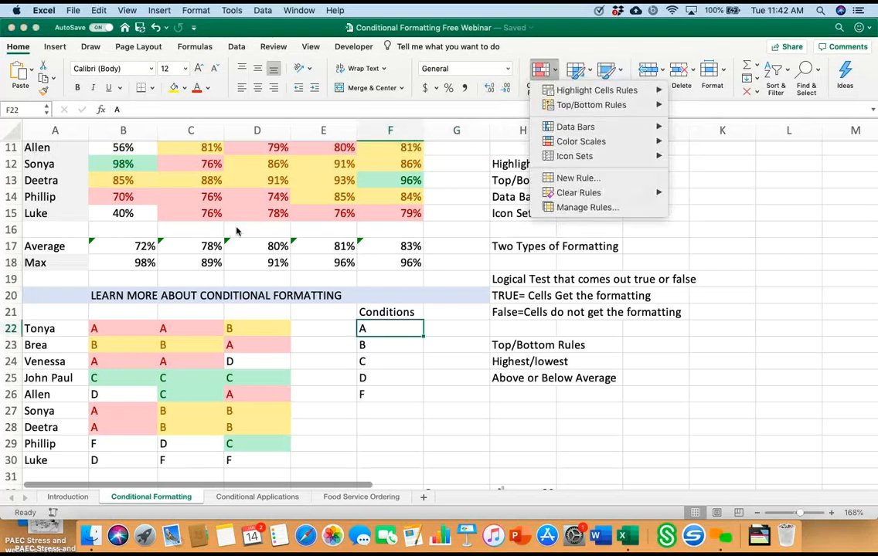
{"action": "mouse_move", "coordinate": [596, 90]}
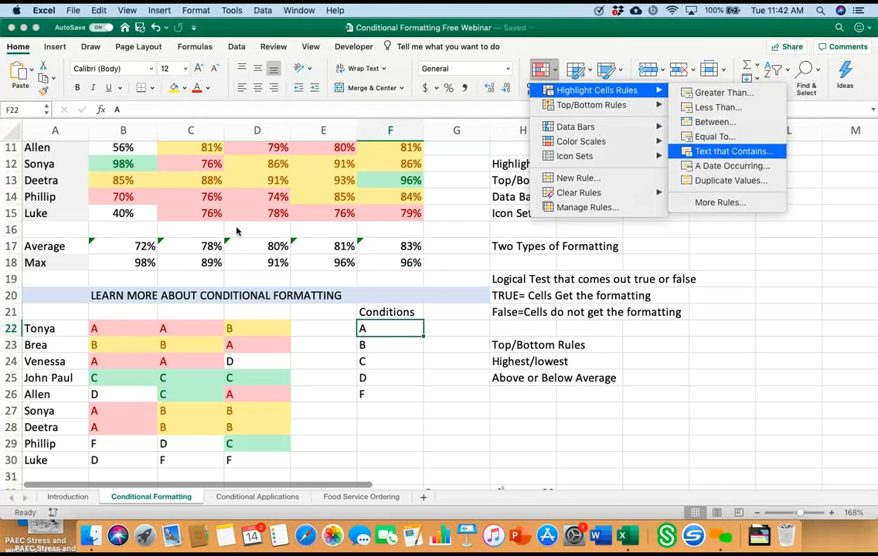
{"action": "left_click", "coordinate": [732, 151]}
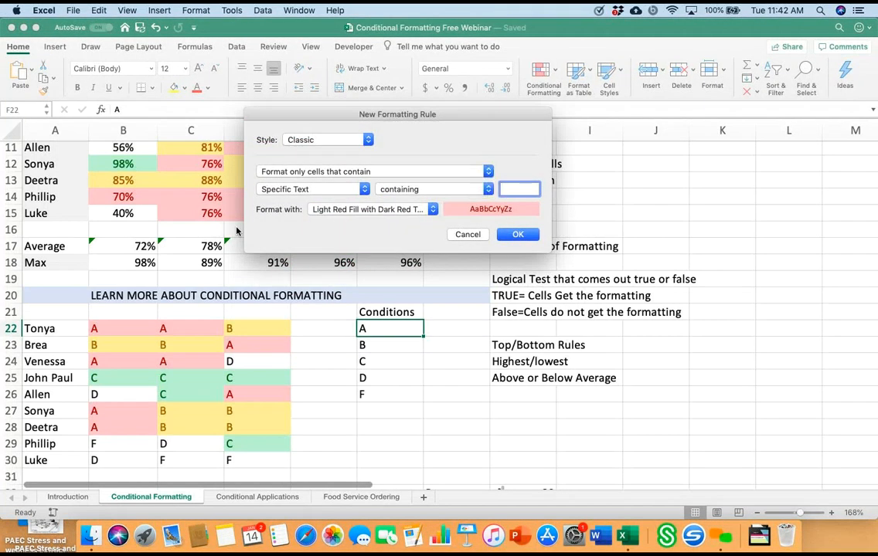
{"action": "type", "text": "A"}
{"action": "key", "text": "Return"}
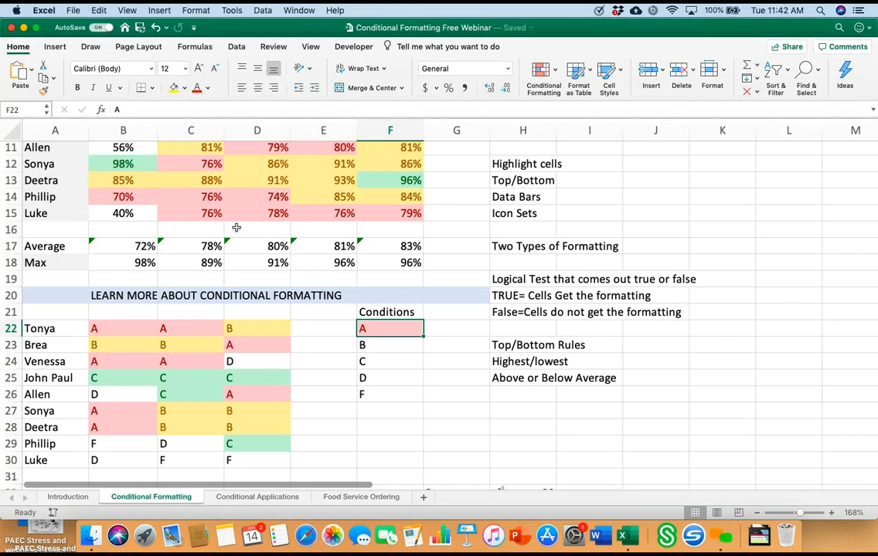
Step: Apply the text-contains "A" rule with light red fill and dark red text to the whole Conditions list F22:F26
{"action": "key", "text": "shift+Down"}
{"action": "key", "text": "shift+Down"}
{"action": "key", "text": "shift+Down"}
{"action": "key", "text": "shift+Down"}
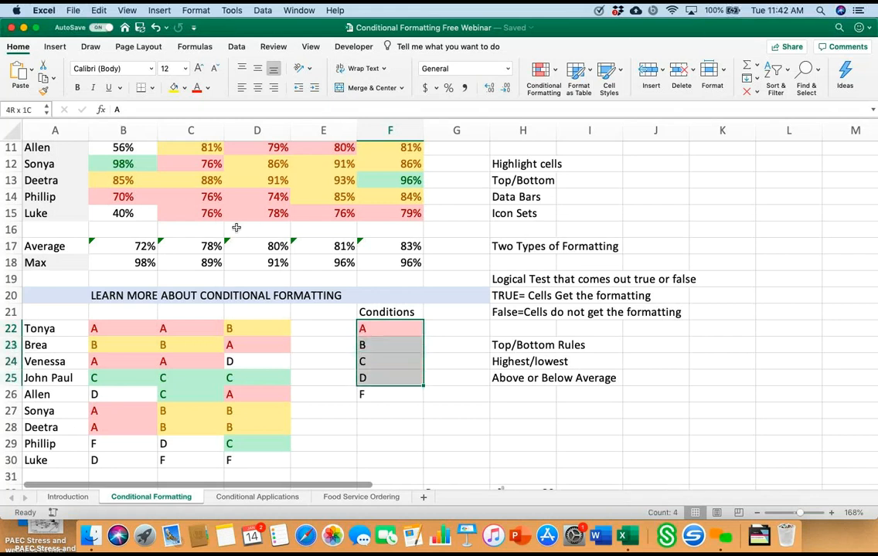
{"action": "left_click", "coordinate": [544, 71]}
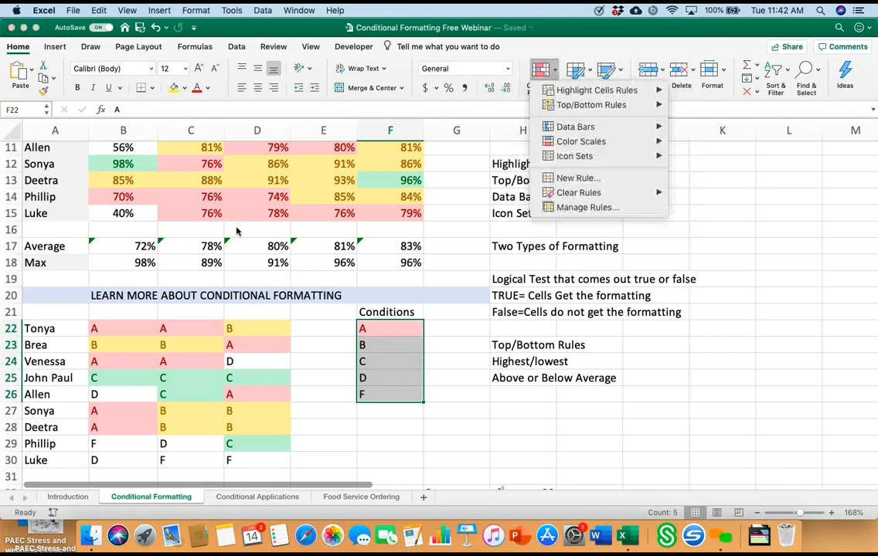
{"action": "mouse_move", "coordinate": [577, 126]}
{"action": "mouse_move", "coordinate": [596, 91]}
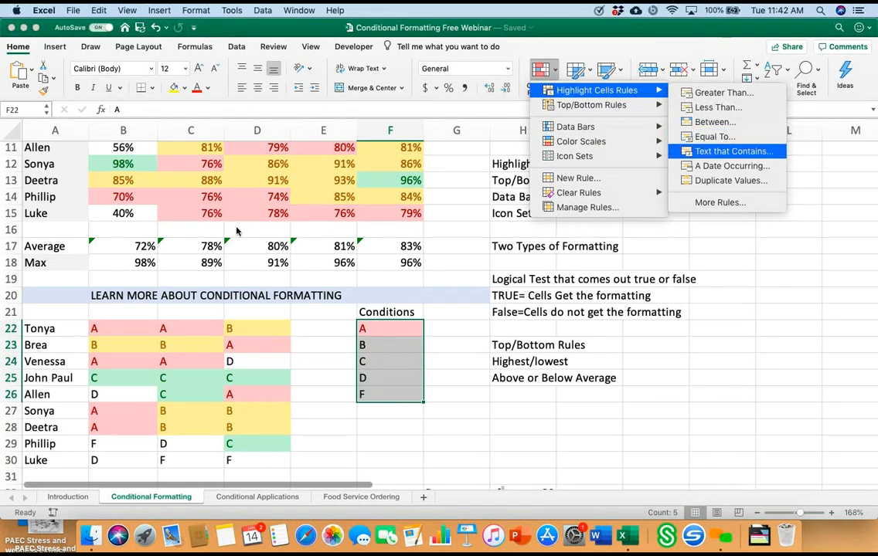
{"action": "left_click", "coordinate": [732, 151]}
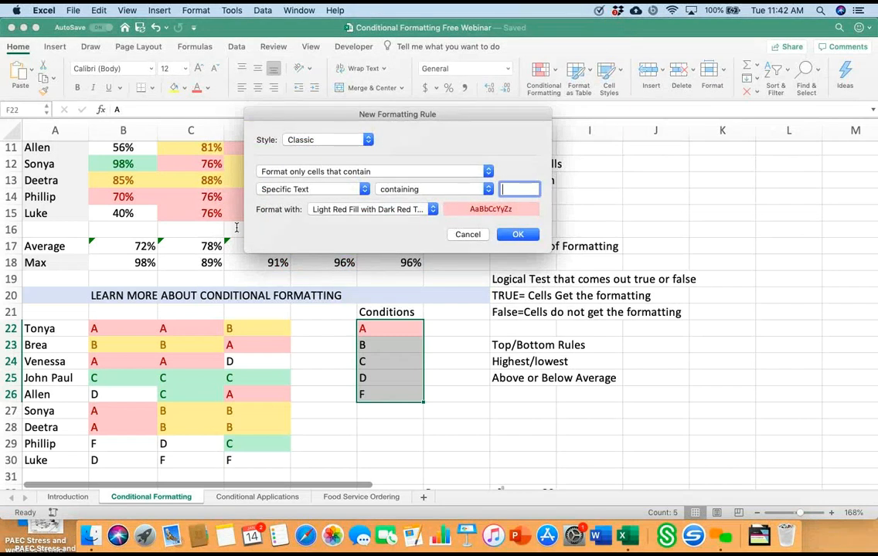
{"action": "type", "text": "A"}
{"action": "key", "text": "Return"}
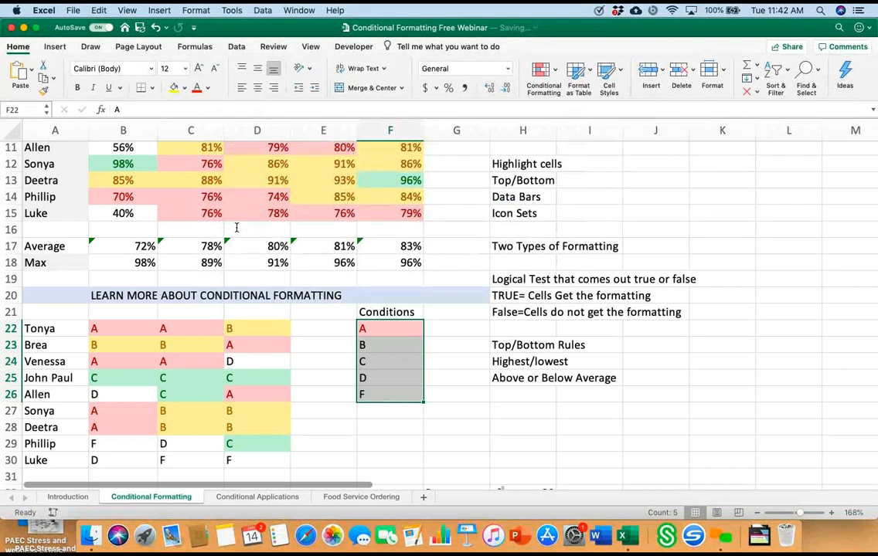
Step: Add a text-contains "B" rule to the Conditions list F22:F26 using Light Red Fill with Dark Red Text
{"action": "key", "text": "Up"}
{"action": "key", "text": "Down"}
{"action": "key", "text": "shift+Down"}
{"action": "key", "text": "shift+Down"}
{"action": "key", "text": "shift+Down"}
{"action": "key", "text": "shift+Down"}
{"action": "left_click", "coordinate": [543, 71]}
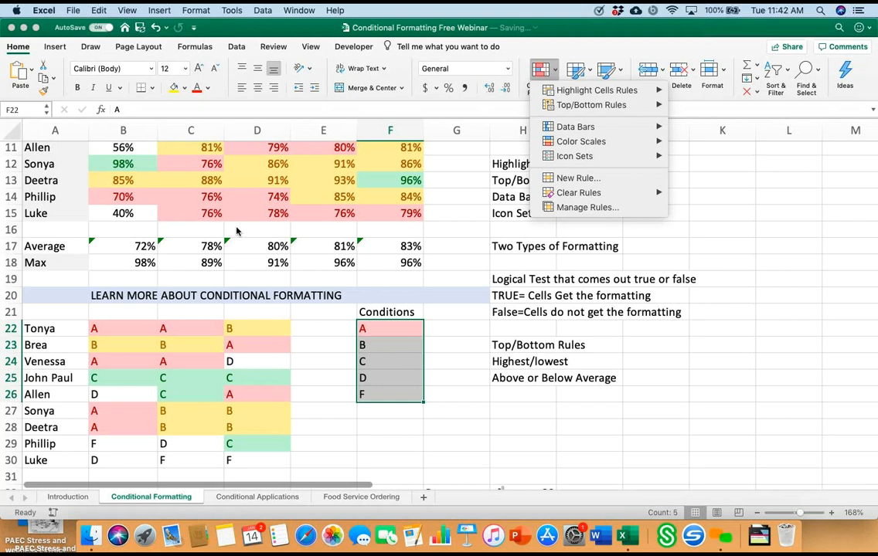
{"action": "mouse_move", "coordinate": [596, 90]}
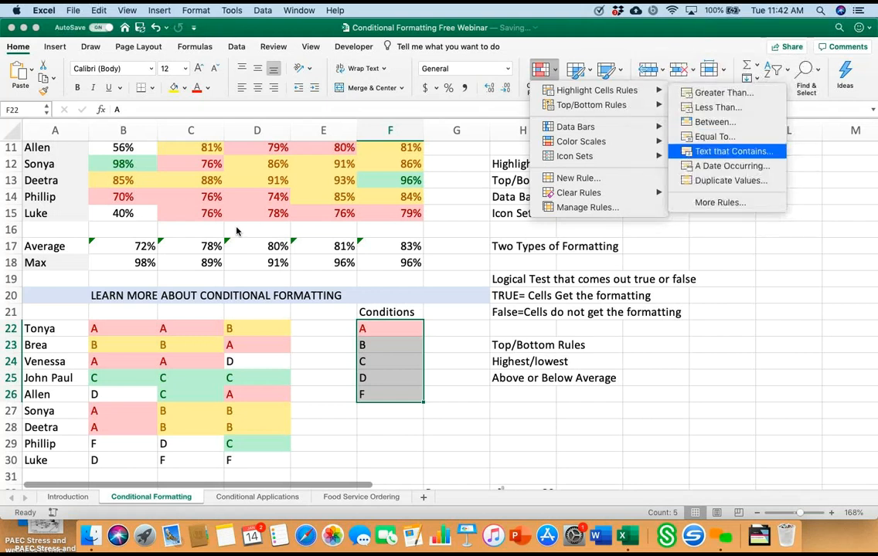
{"action": "left_click", "coordinate": [733, 151]}
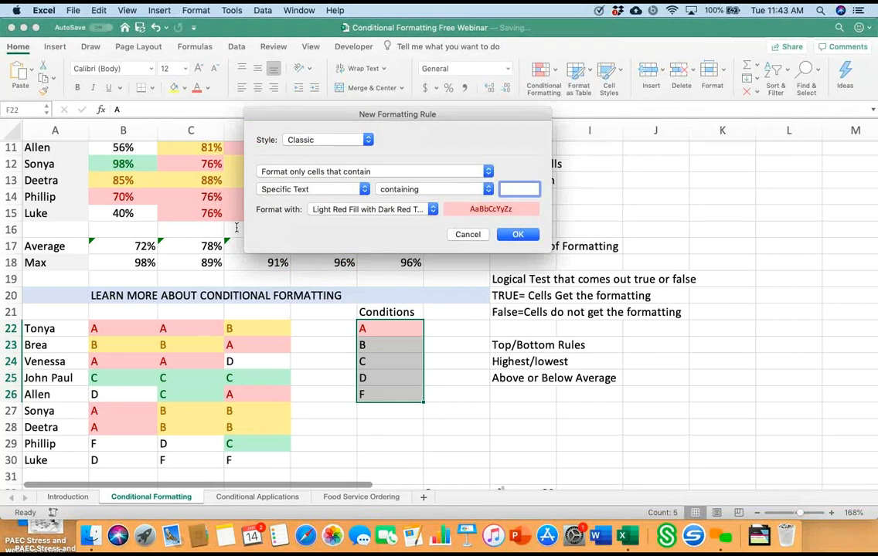
{"action": "type", "text": "B"}
{"action": "key", "text": "Return"}
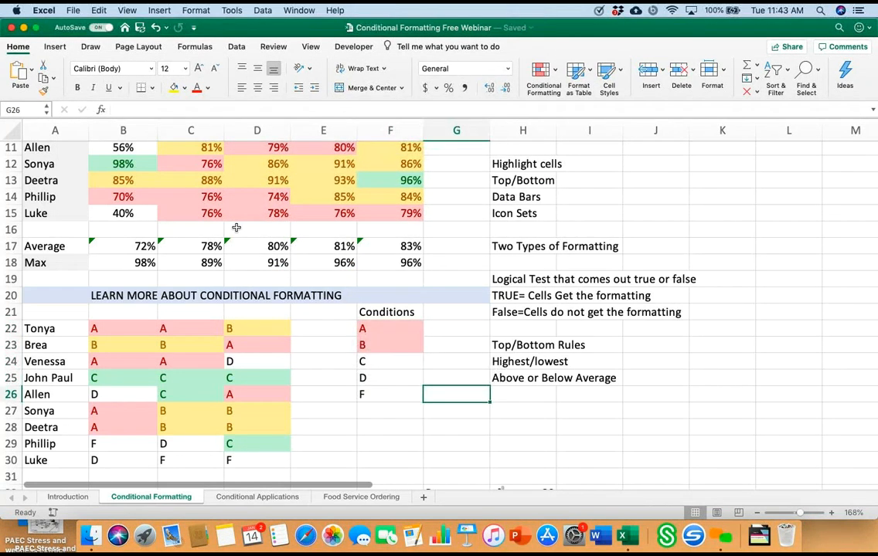
Step: Edit the "B" rule on the Conditions list F22:F26 to use Yellow Fill with Dark Yellow Text
{"action": "key", "text": "Left"}
{"action": "key", "text": "Up"}
{"action": "key", "text": "Up"}
{"action": "key", "text": "Up"}
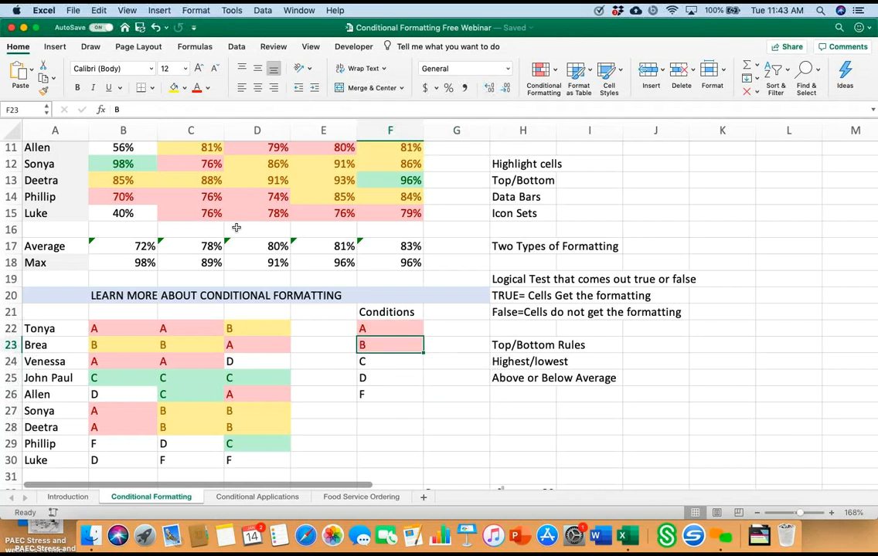
{"action": "key", "text": "Up"}
{"action": "key", "text": "shift+Down"}
{"action": "key", "text": "shift+Down"}
{"action": "key", "text": "shift+Down"}
{"action": "key", "text": "shift+Down"}
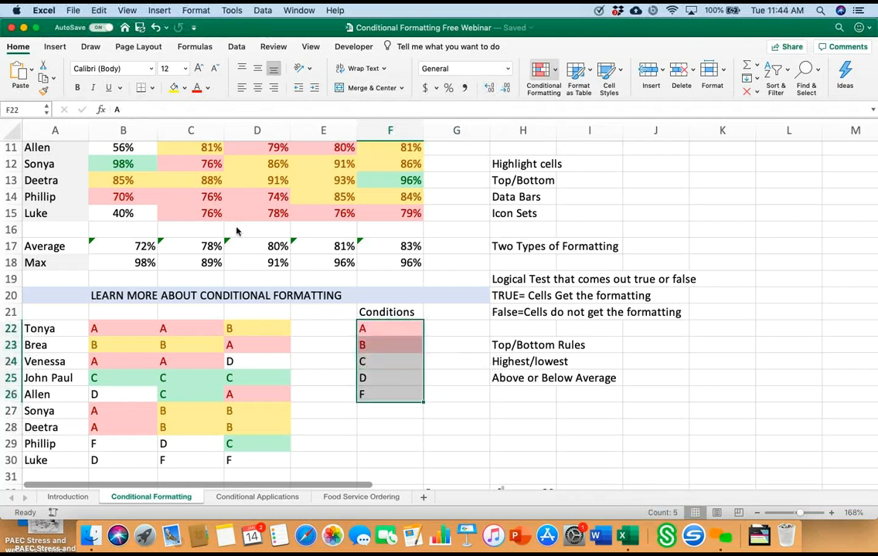
{"action": "left_click", "coordinate": [544, 72]}
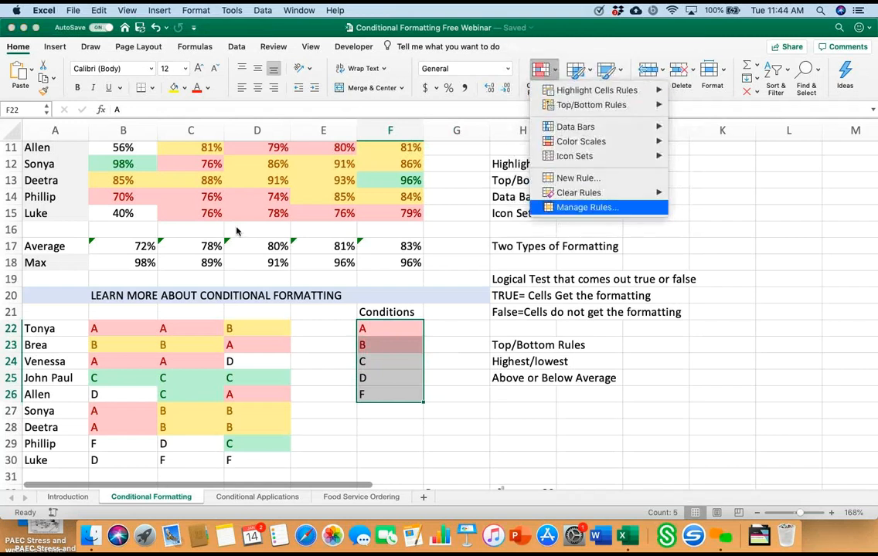
{"action": "key", "text": "Return"}
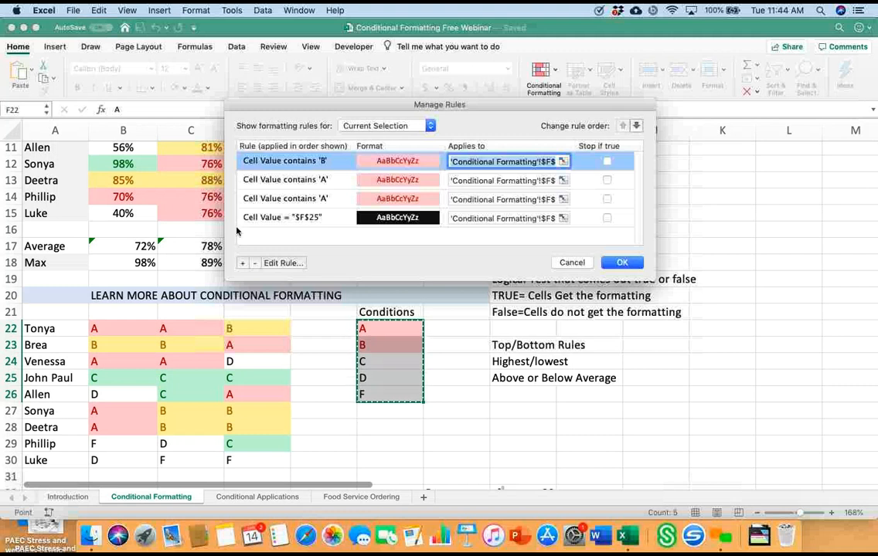
{"action": "key", "text": "space"}
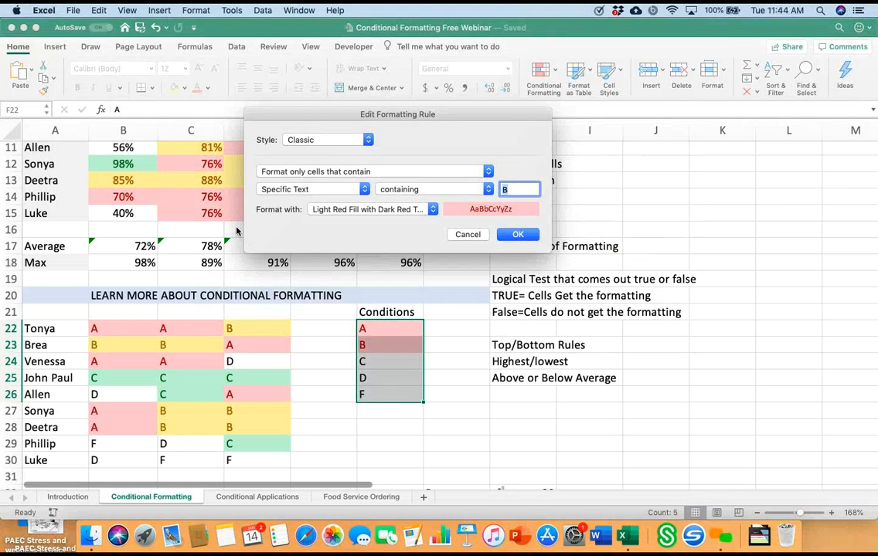
{"action": "key", "text": "space"}
{"action": "key", "text": "Down"}
{"action": "key", "text": "Return"}
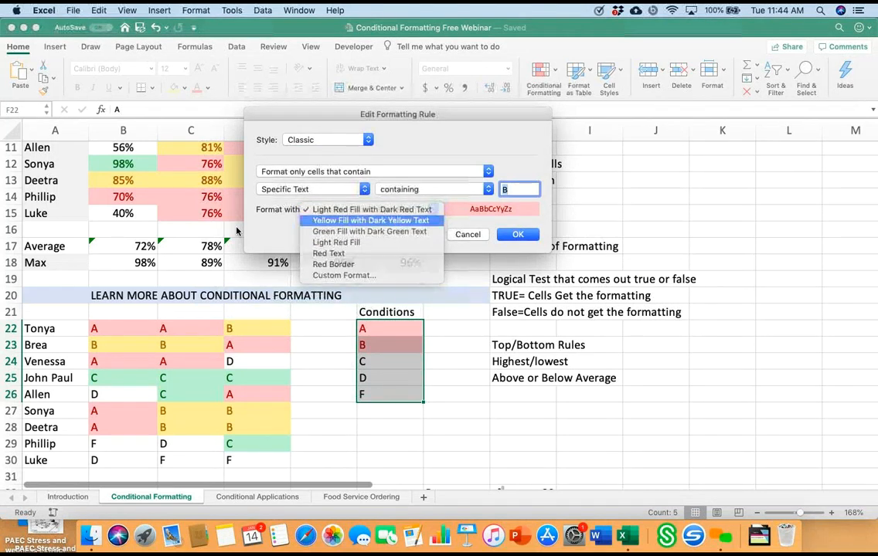
{"action": "key", "text": "Return"}
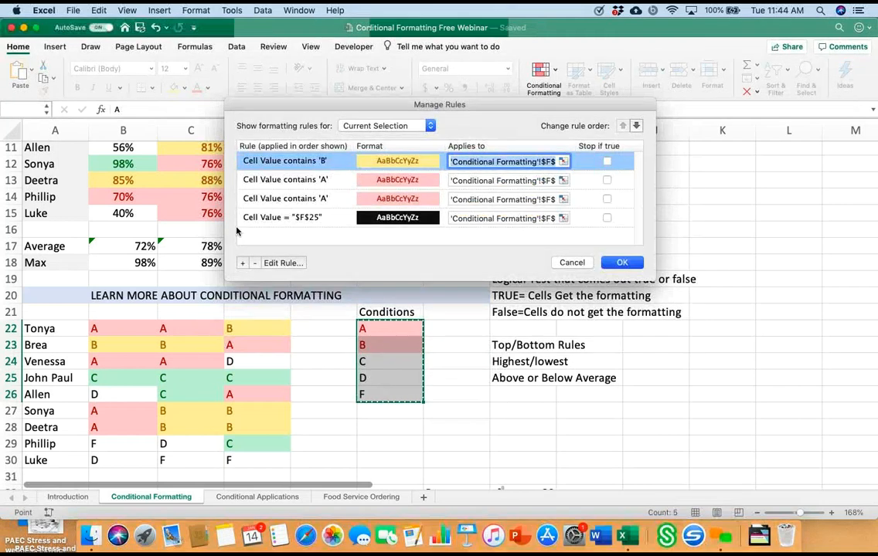
{"action": "key", "text": "Return"}
{"action": "key", "text": "Right"}
{"action": "key", "text": "Down"}
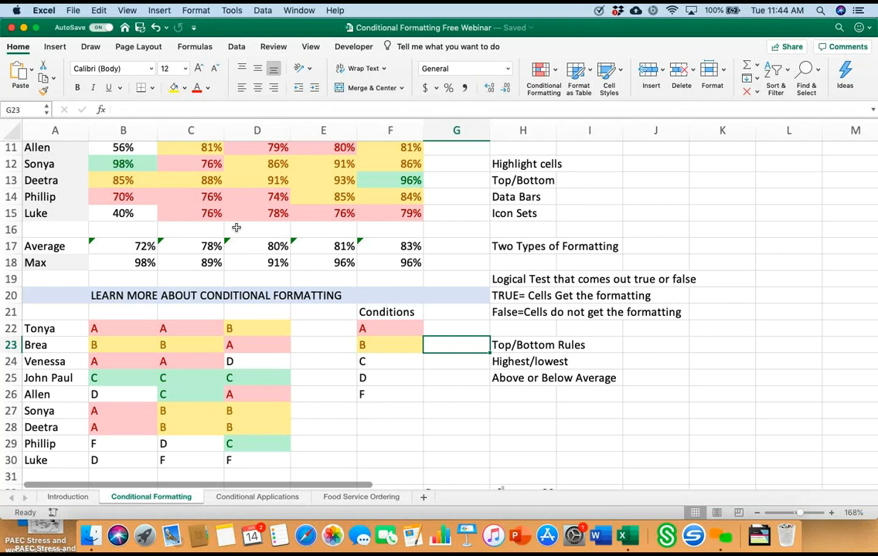
Step: Clear all conditional formatting rules from the Conditions list F22:F26
{"action": "scroll", "coordinate": [236, 227], "scroll_direction": "up", "scroll_amount": 8}
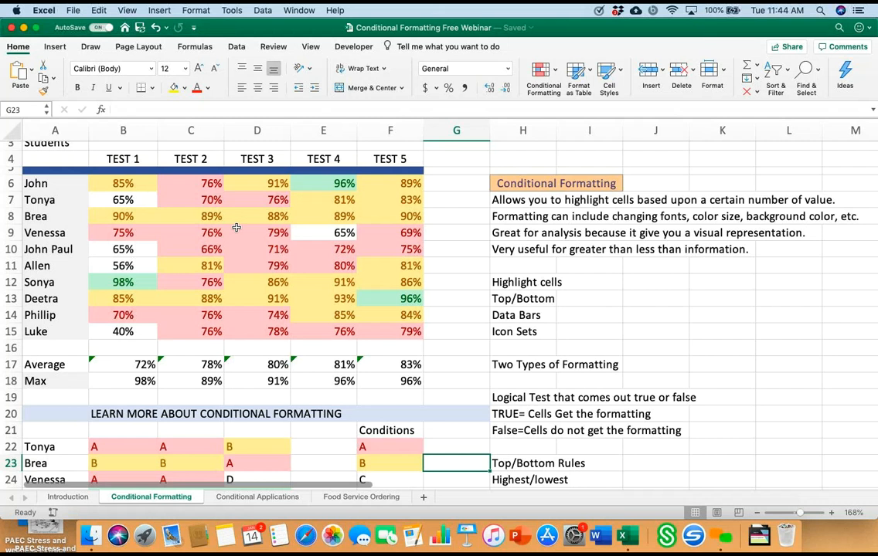
{"action": "key", "text": "Up"}
{"action": "key", "text": "Left"}
{"action": "scroll", "coordinate": [236, 227], "scroll_direction": "down", "scroll_amount": 4}
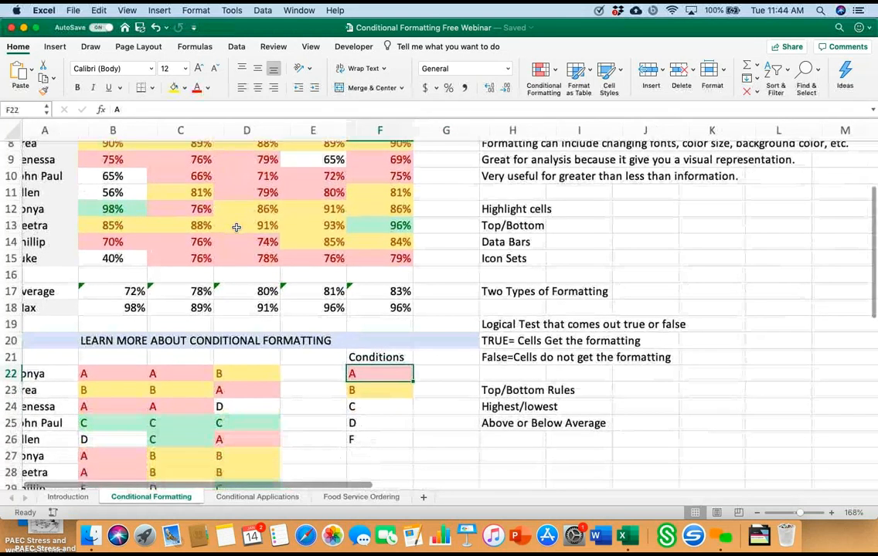
{"action": "key", "text": "shift+Down"}
{"action": "key", "text": "shift+Down"}
{"action": "key", "text": "shift+Down"}
{"action": "key", "text": "shift+Down"}
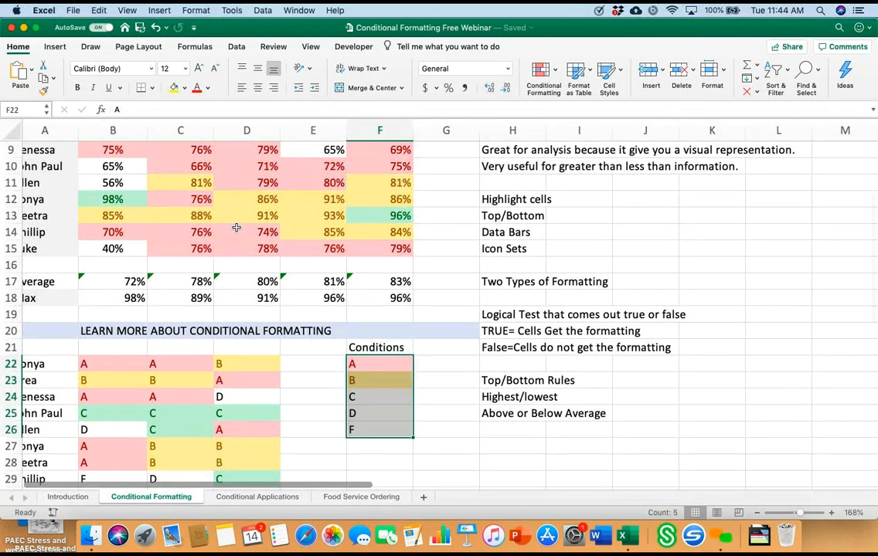
{"action": "left_click", "coordinate": [544, 71]}
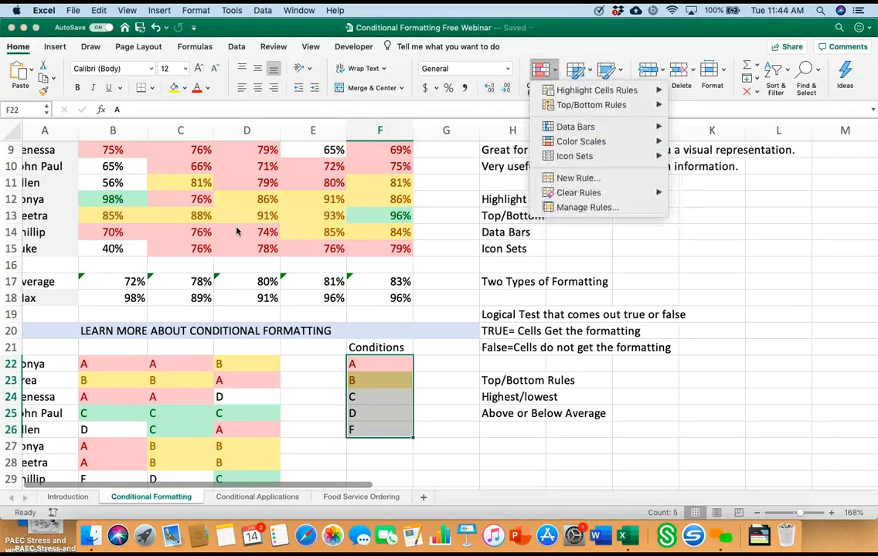
{"action": "mouse_move", "coordinate": [580, 192]}
{"action": "left_click", "coordinate": [731, 194]}
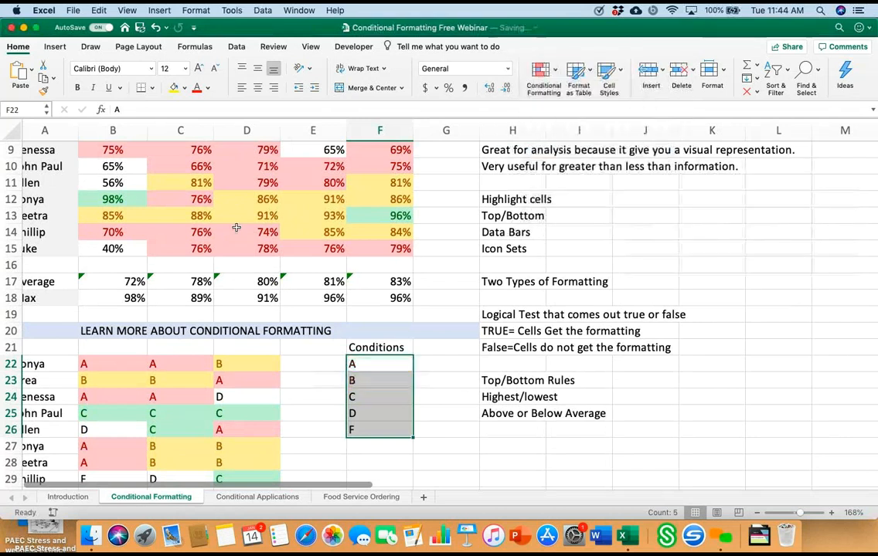
Step: Add a text-contains rule for lowercase "a" to F22:F26 with Light Red Fill with Dark Red Text
{"action": "left_click", "coordinate": [379, 364]}
{"action": "left_click_drag", "start_coordinate": [379, 364], "coordinate": [380, 430]}
{"action": "left_click", "coordinate": [543, 71]}
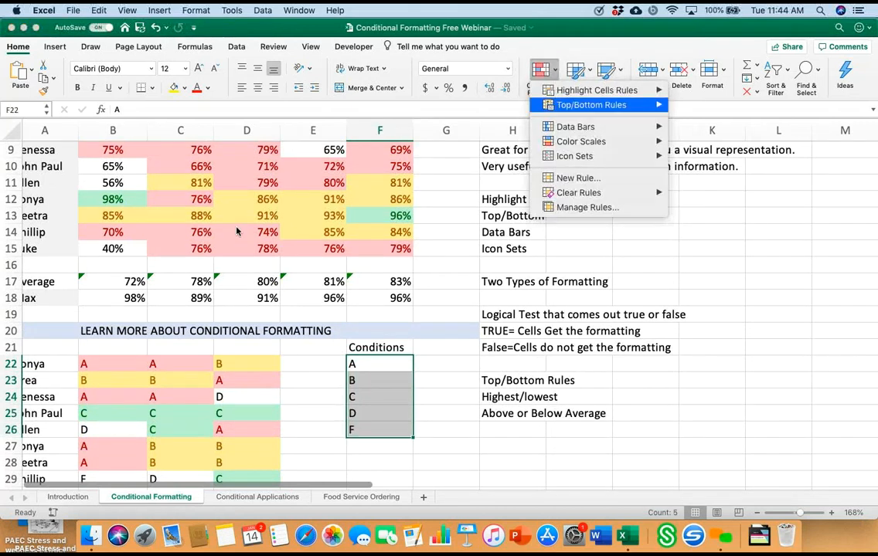
{"action": "mouse_move", "coordinate": [597, 91]}
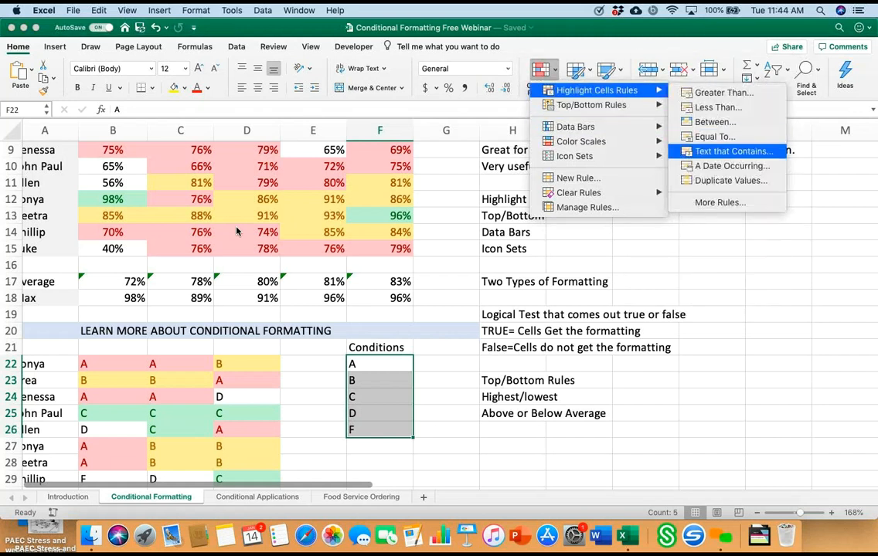
{"action": "left_click", "coordinate": [733, 151]}
{"action": "type", "text": "a"}
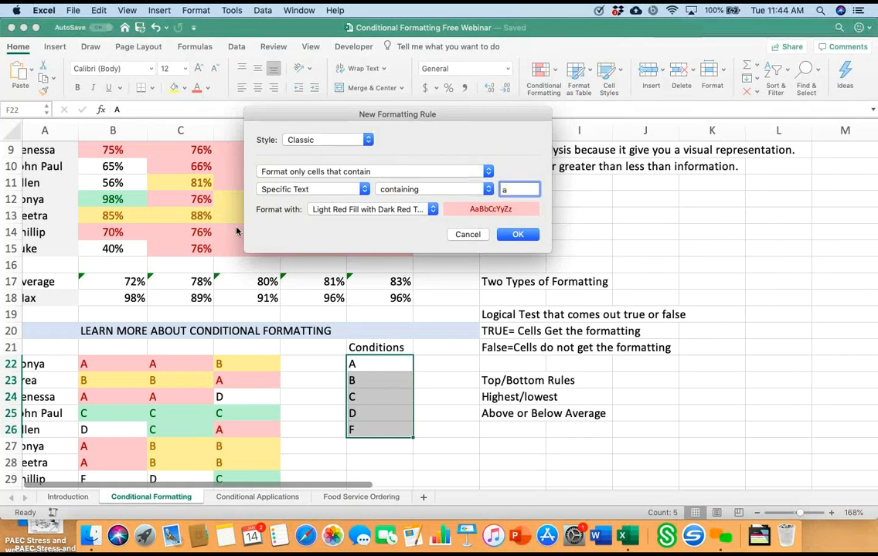
{"action": "left_click", "coordinate": [518, 234]}
{"action": "left_click", "coordinate": [446, 381]}
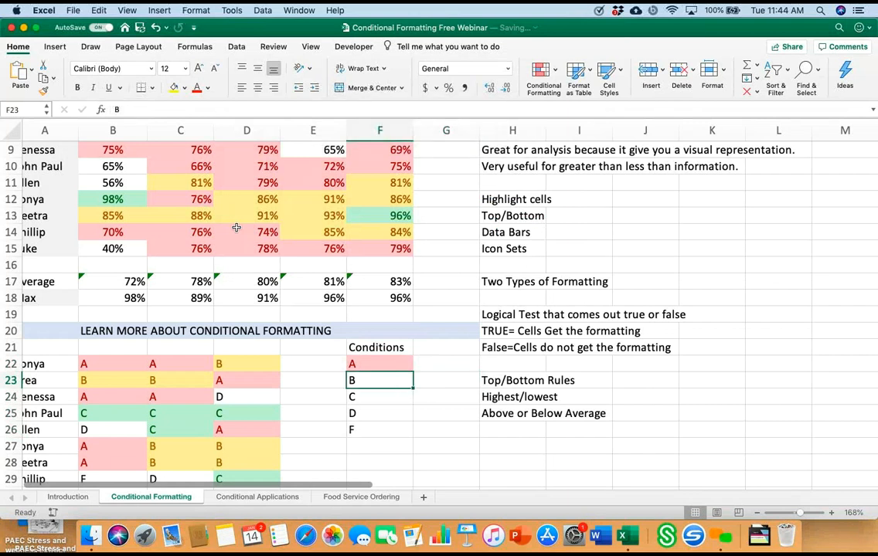
Step: Test the rule's case handling by replacing the entry in F22 with lowercase "a", and restore it to "A"
{"action": "key", "text": "Up"}
{"action": "key", "text": "BackSpace"}
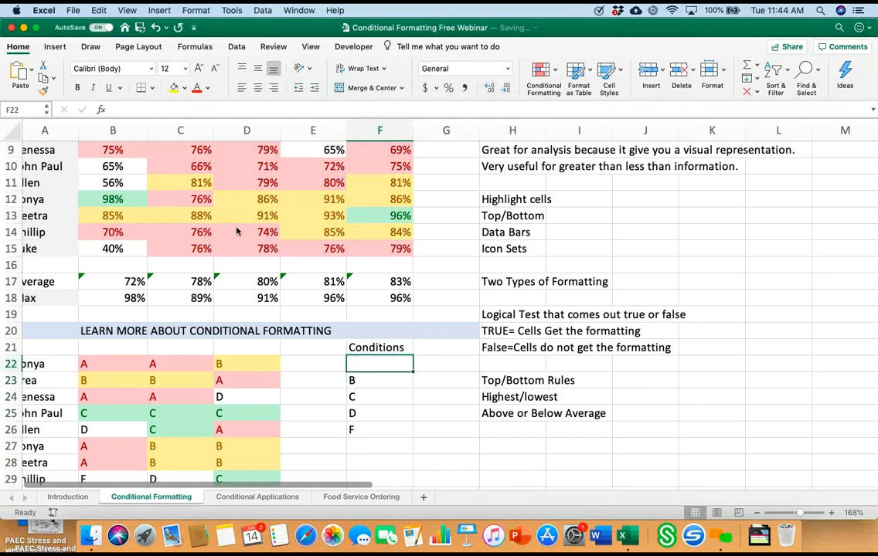
{"action": "type", "text": "b"}
{"action": "key", "text": "BackSpace"}
{"action": "type", "text": "a"}
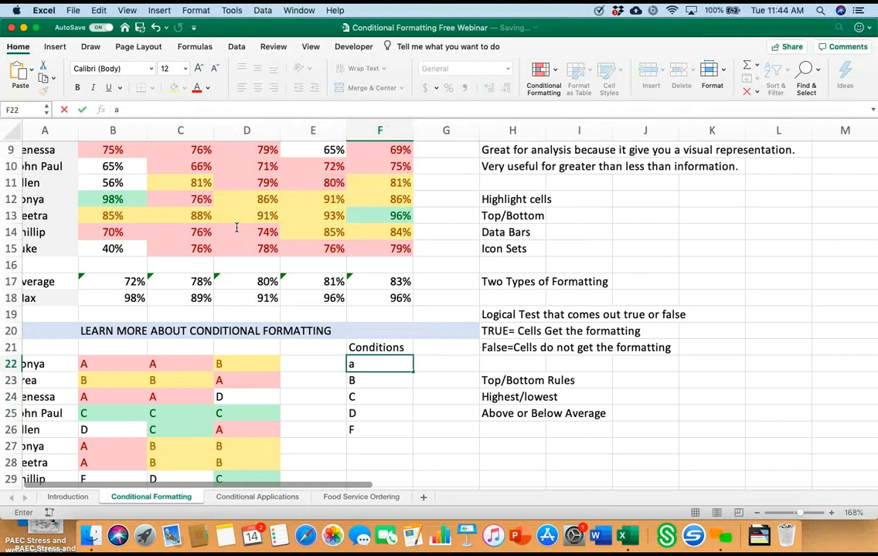
{"action": "key", "text": "Return"}
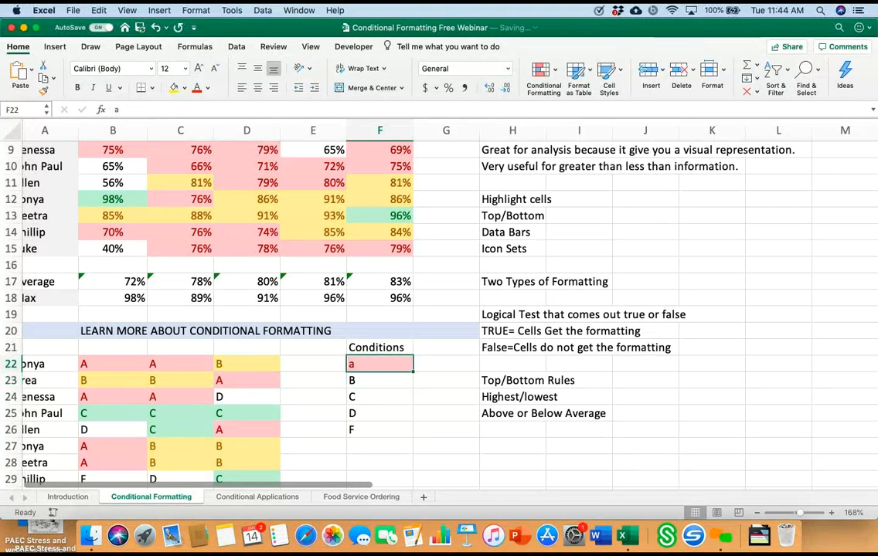
{"action": "key", "text": "Down"}
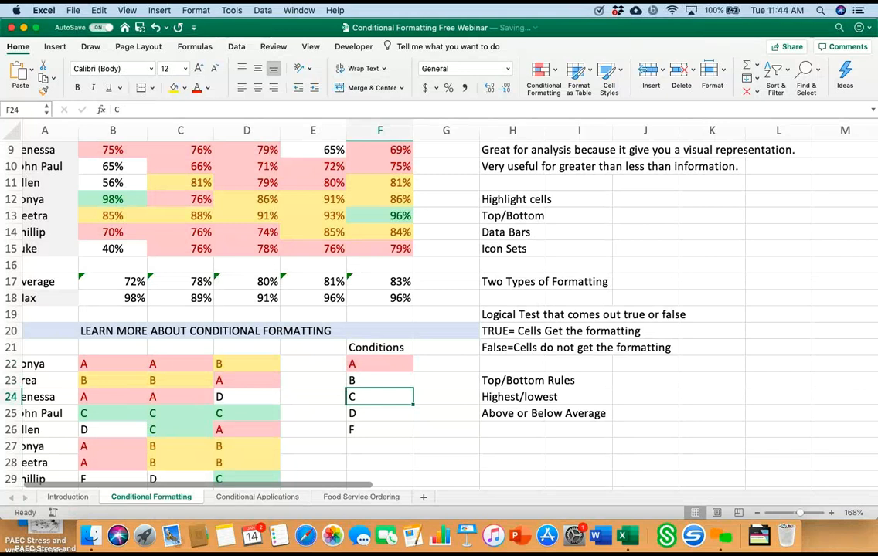
Step: Clear the conditional formatting rules from the test scores in B6:F15
{"action": "scroll", "coordinate": [237, 228], "scroll_direction": "up", "scroll_amount": 3}
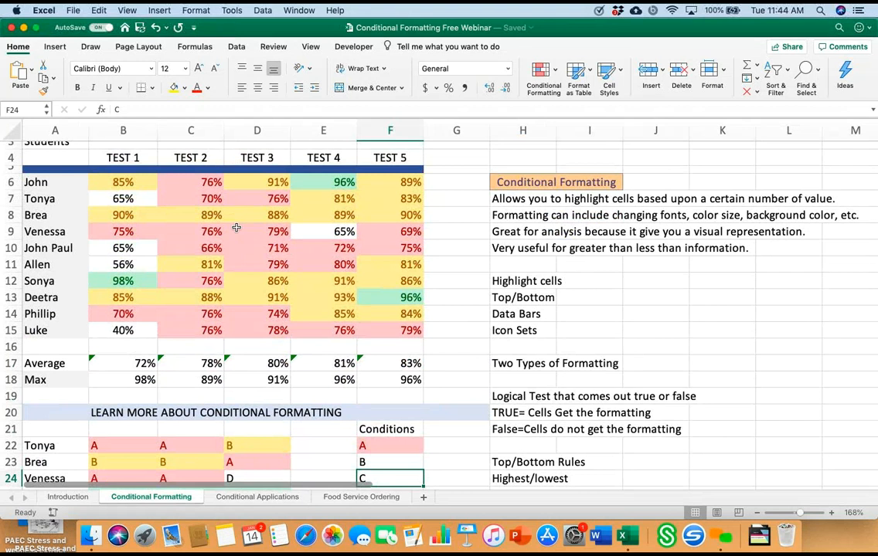
{"action": "left_click_drag", "start_coordinate": [122, 182], "coordinate": [390, 331]}
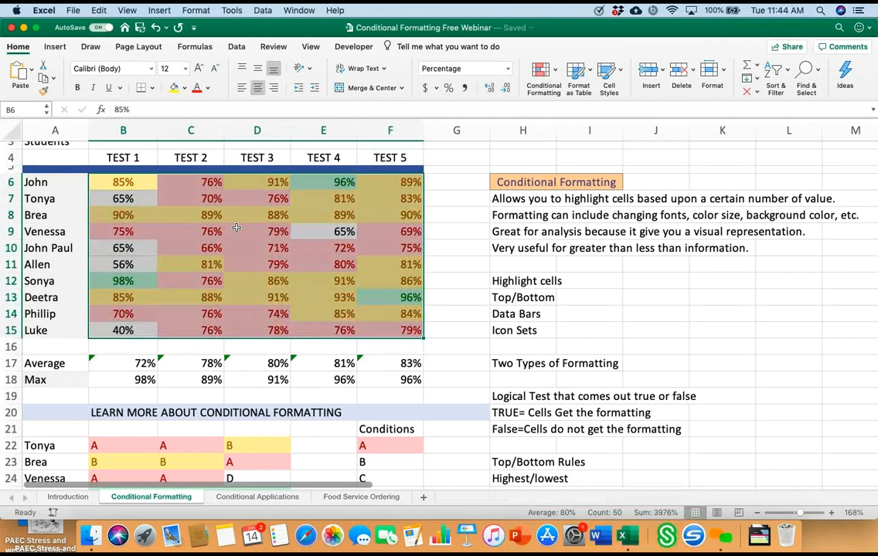
{"action": "left_click", "coordinate": [540, 71]}
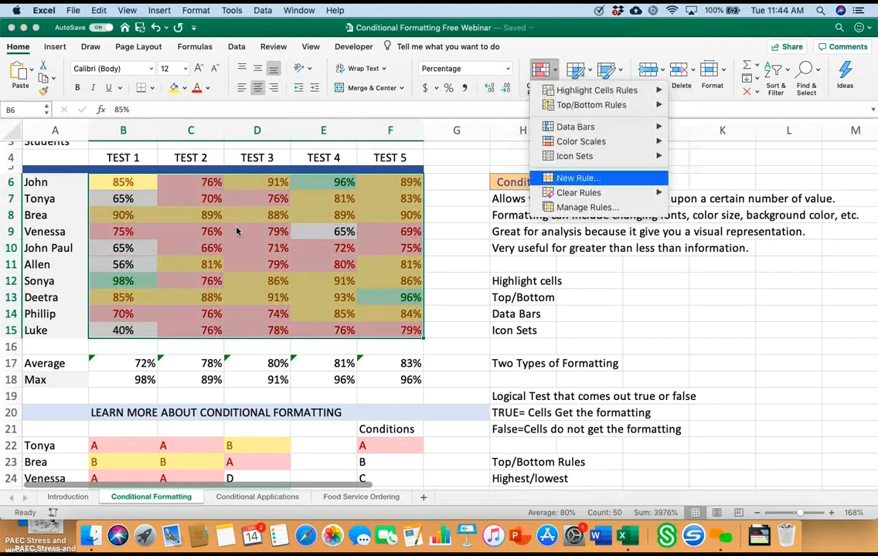
{"action": "mouse_move", "coordinate": [578, 192]}
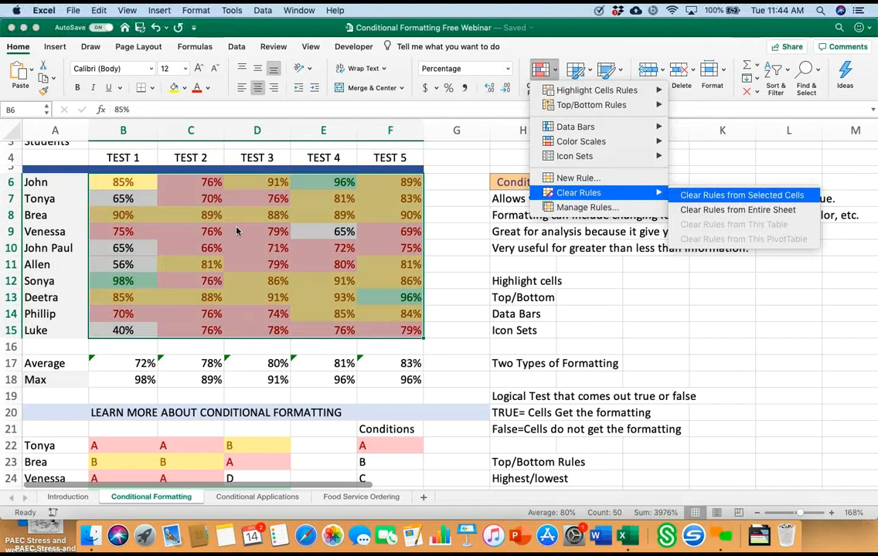
{"action": "left_click", "coordinate": [742, 194]}
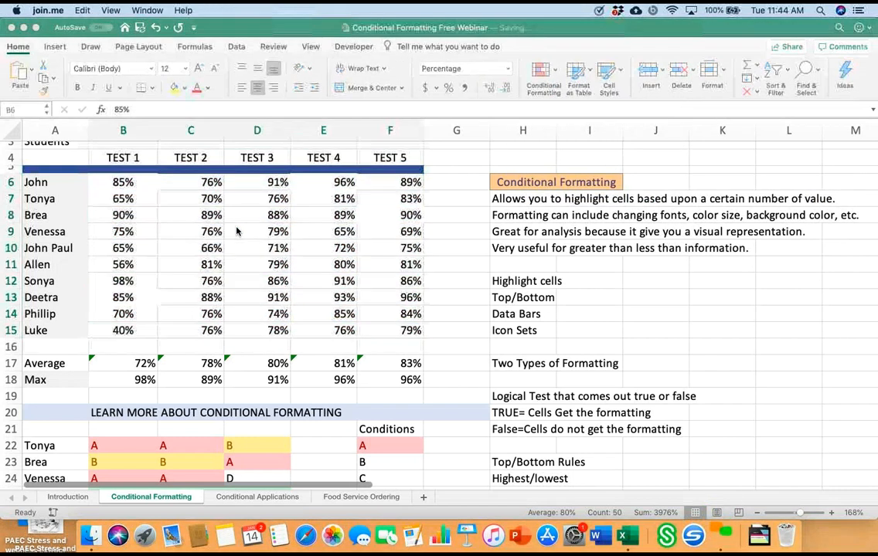
Step: Highlight the top 3 items in scores B6:F15 with Light Red Fill with Dark Red Text using a Top/Bottom rule
{"action": "left_click", "coordinate": [123, 182]}
{"action": "left_click", "coordinate": [123, 183]}
{"action": "left_click_drag", "start_coordinate": [122, 183], "coordinate": [390, 330]}
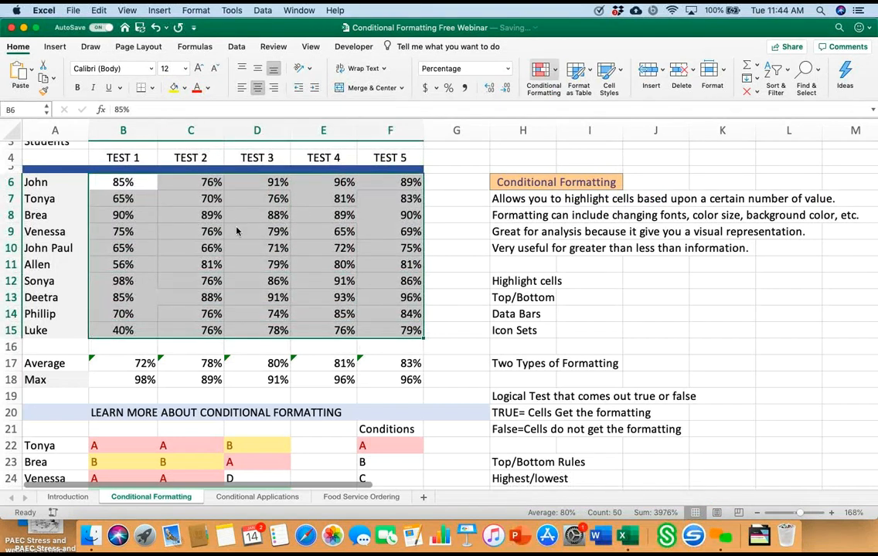
{"action": "left_click", "coordinate": [544, 71]}
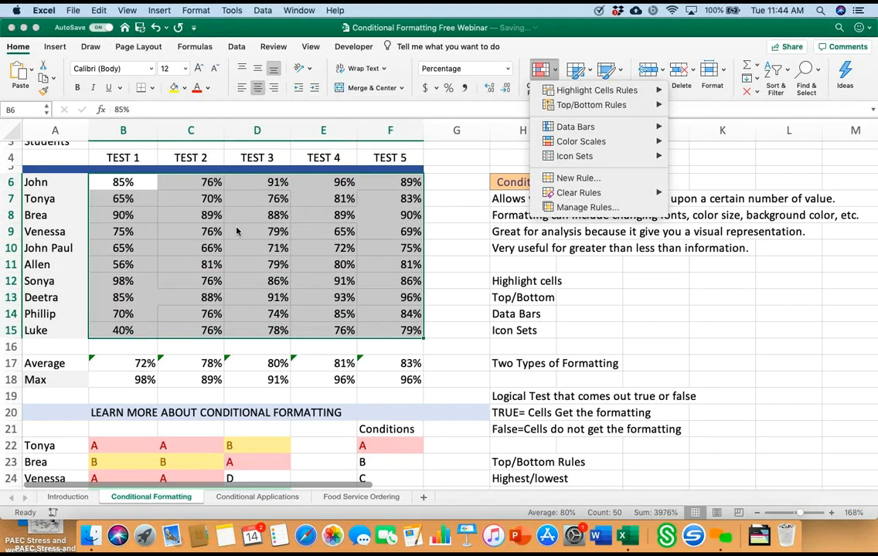
{"action": "mouse_move", "coordinate": [591, 104]}
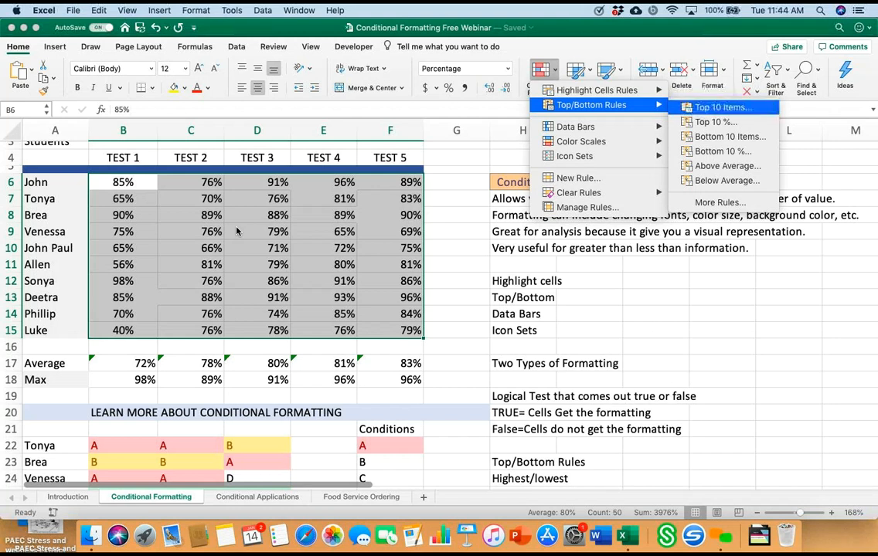
{"action": "key", "text": "Return"}
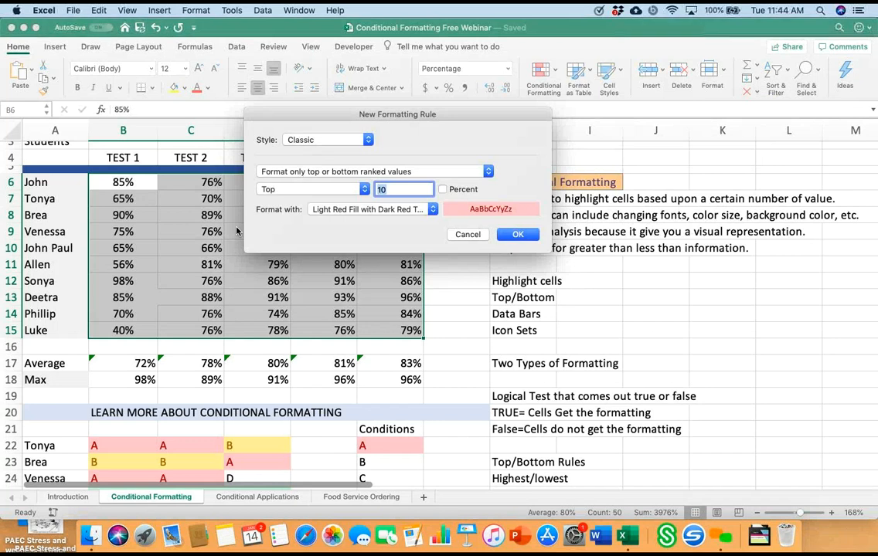
{"action": "type", "text": "10"}
{"action": "key", "text": "BackSpace"}
{"action": "key", "text": "BackSpace"}
{"action": "type", "text": "3"}
{"action": "key", "text": "Return"}
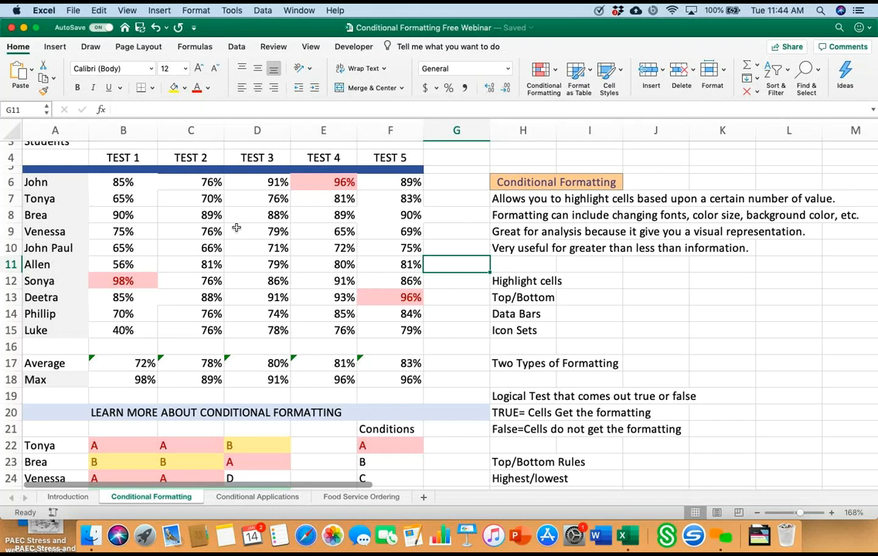
Step: Clear the conditional formatting rules from the test scores in B6:F15 only
{"action": "left_click", "coordinate": [124, 182]}
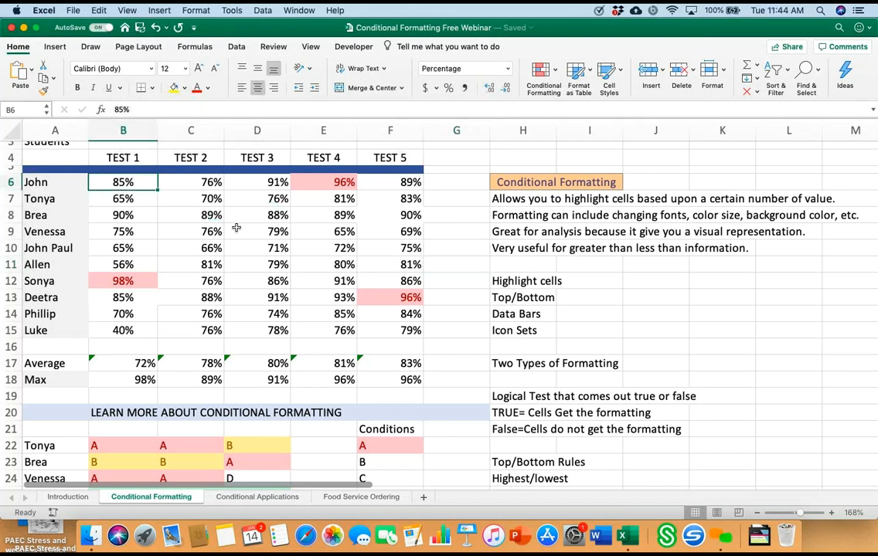
{"action": "mouse_move", "coordinate": [124, 182]}
{"action": "left_mouse_down"}
{"action": "mouse_move", "coordinate": [323, 264]}
{"action": "mouse_move", "coordinate": [390, 330]}
{"action": "left_mouse_up"}
{"action": "left_click", "coordinate": [543, 77]}
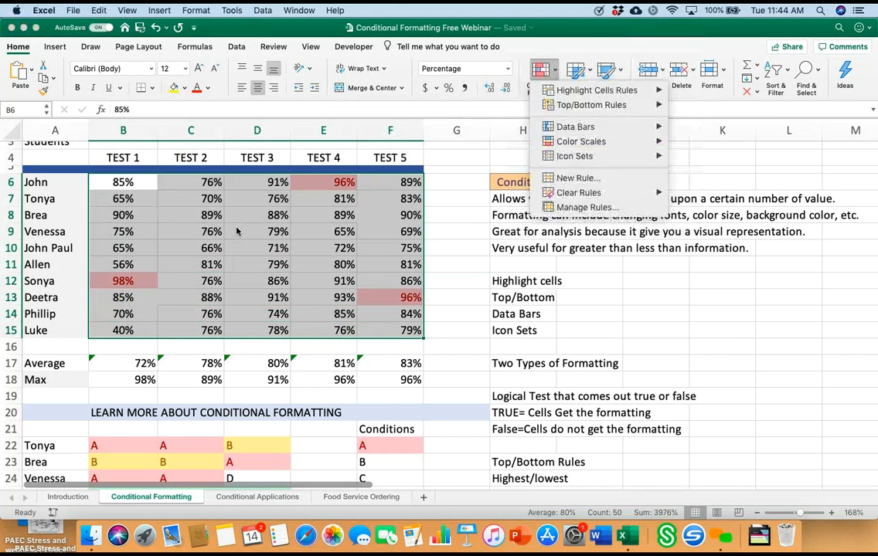
{"action": "mouse_move", "coordinate": [577, 192]}
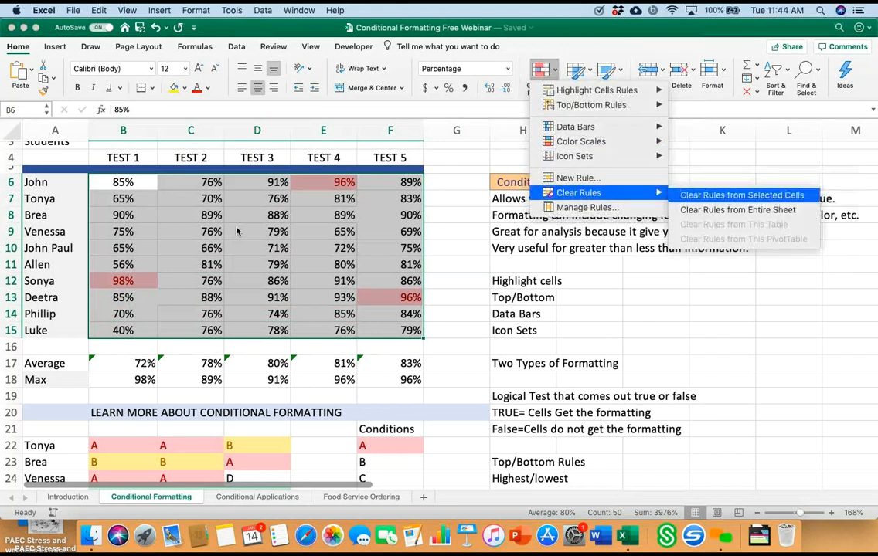
{"action": "left_click", "coordinate": [741, 195]}
Step: Highlight the top 2 items of the TEST 1 scores B6:B15 with Light Red Fill with Dark Red Text
{"action": "left_click_drag", "start_coordinate": [123, 182], "coordinate": [123, 330]}
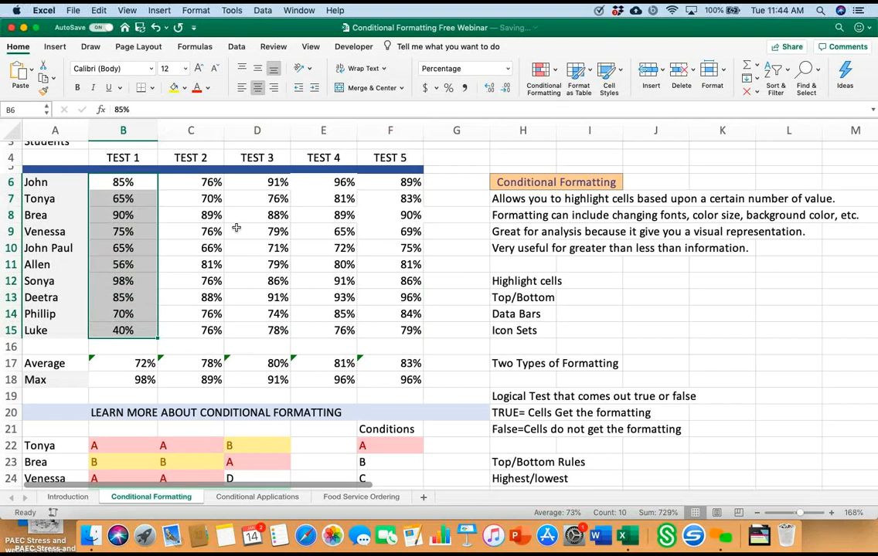
{"action": "left_click", "coordinate": [542, 77]}
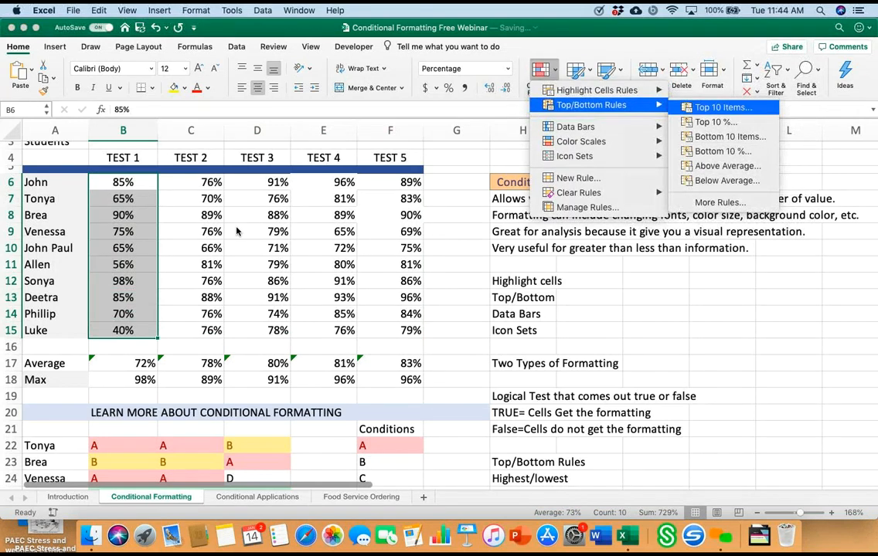
{"action": "left_click", "coordinate": [722, 107]}
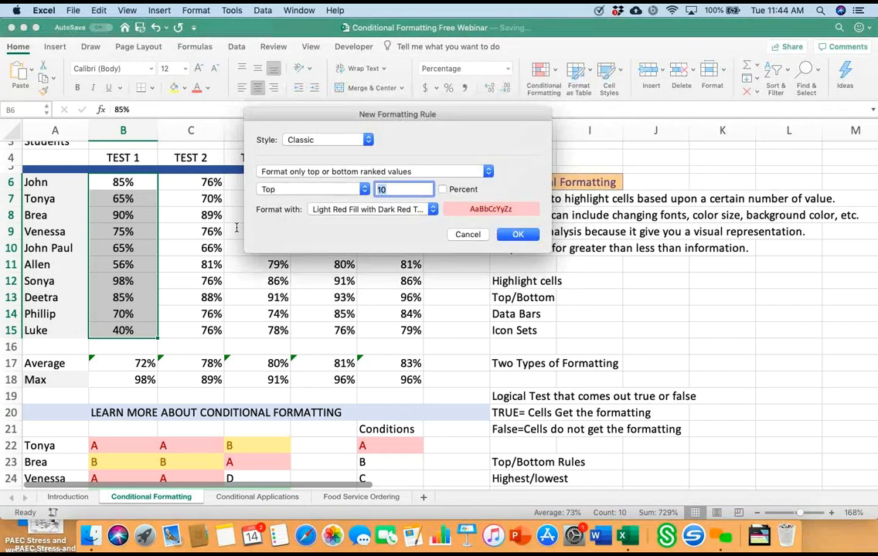
{"action": "key", "text": "BackSpace"}
{"action": "key", "text": "BackSpace"}
{"action": "type", "text": "2"}
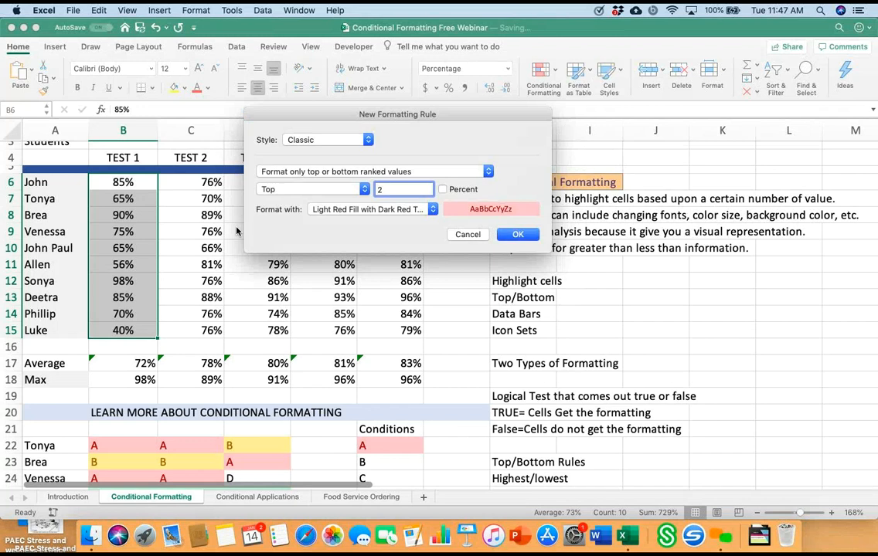
{"action": "key", "text": "Return"}
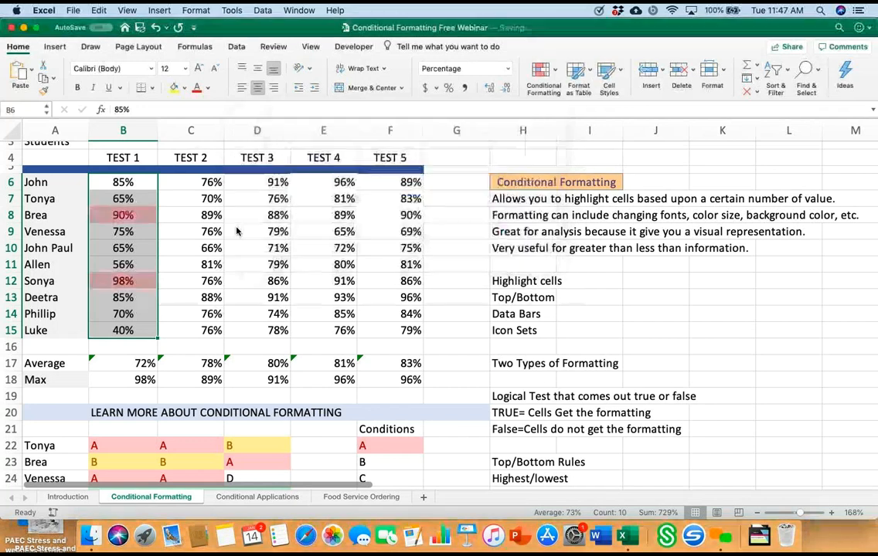
{"action": "left_click", "coordinate": [457, 232]}
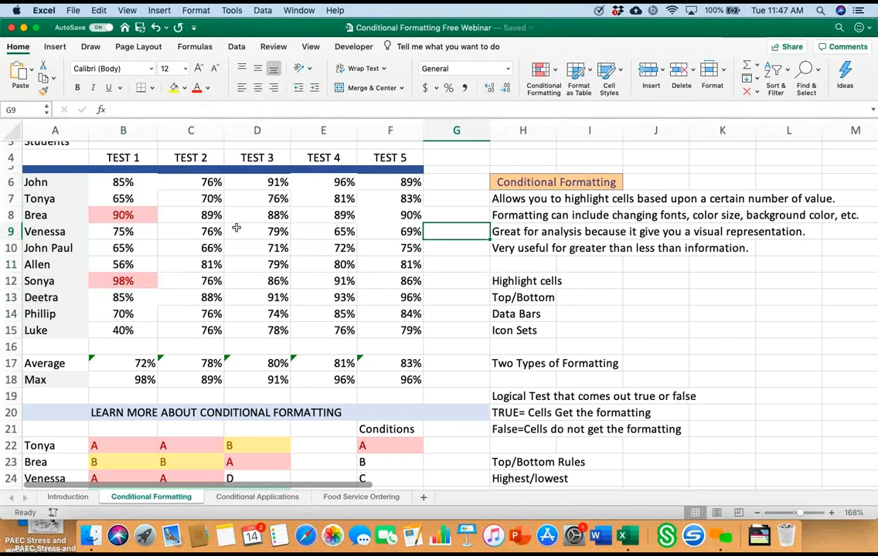
Step: Add a Bottom Items rule to the TEST 1 scores B6:B15 for 2 items with Green Fill with Dark Green Text
{"action": "left_click_drag", "start_coordinate": [122, 182], "coordinate": [123, 330]}
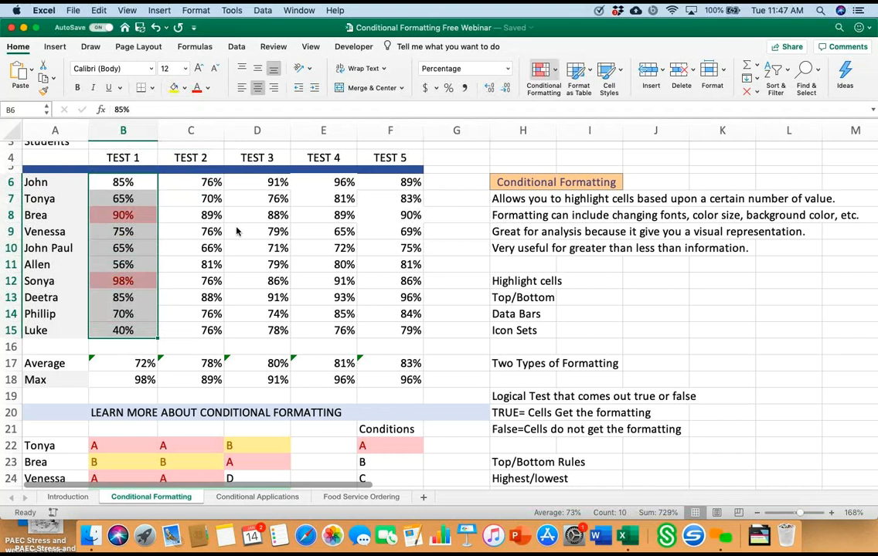
{"action": "left_click", "coordinate": [543, 73]}
{"action": "mouse_move", "coordinate": [596, 90]}
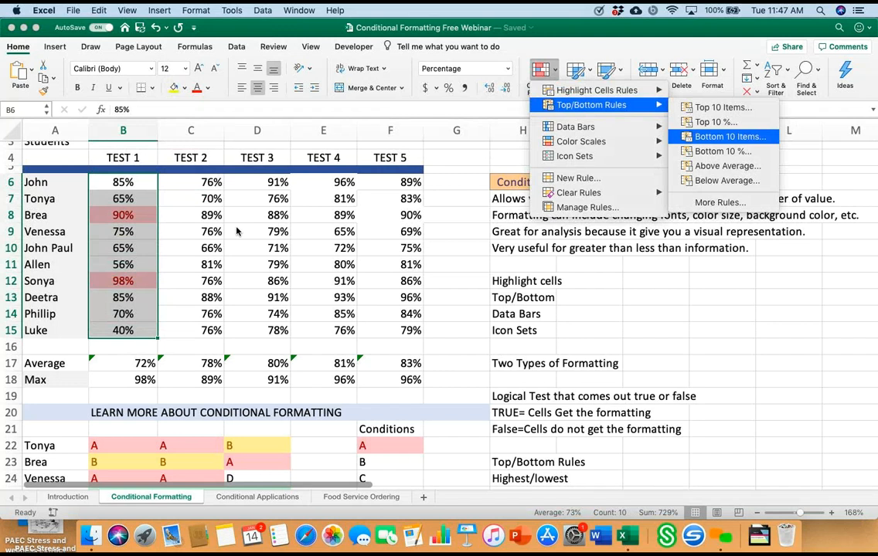
{"action": "left_click", "coordinate": [730, 137]}
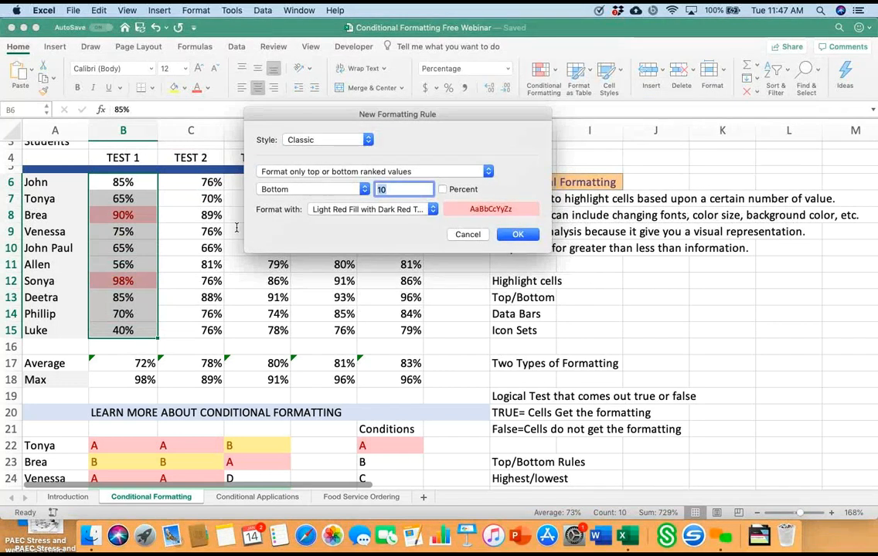
{"action": "key", "text": "BackSpace"}
{"action": "key", "text": "BackSpace"}
{"action": "type", "text": "2"}
{"action": "left_click", "coordinate": [374, 210]}
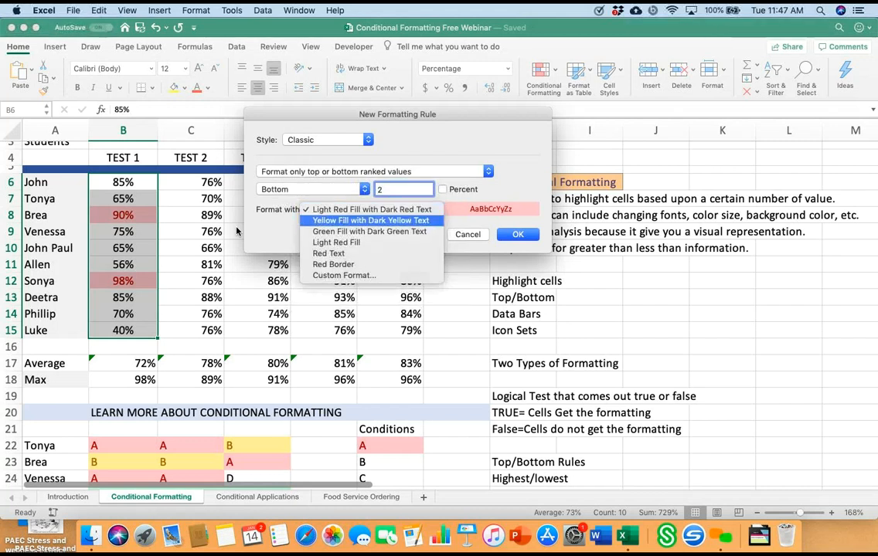
{"action": "left_click", "coordinate": [371, 231]}
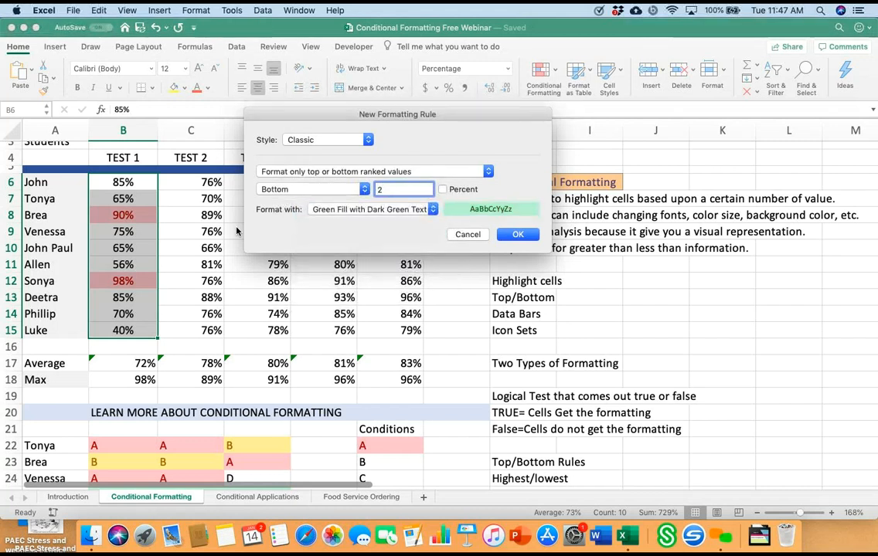
{"action": "key", "text": "Return"}
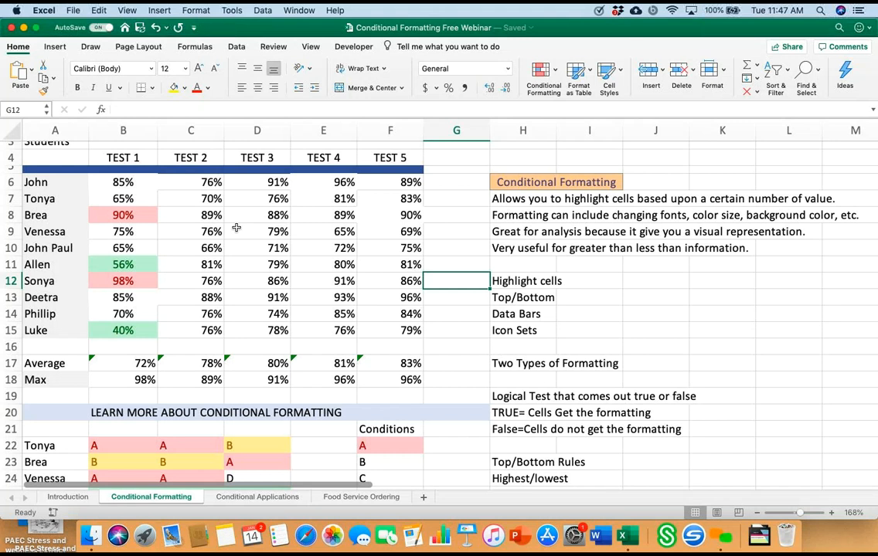
Step: Highlight the top 2 items of the TEST 2 scores C6:C15 with Light Red Fill with Dark Red Text
{"action": "left_click", "coordinate": [191, 182]}
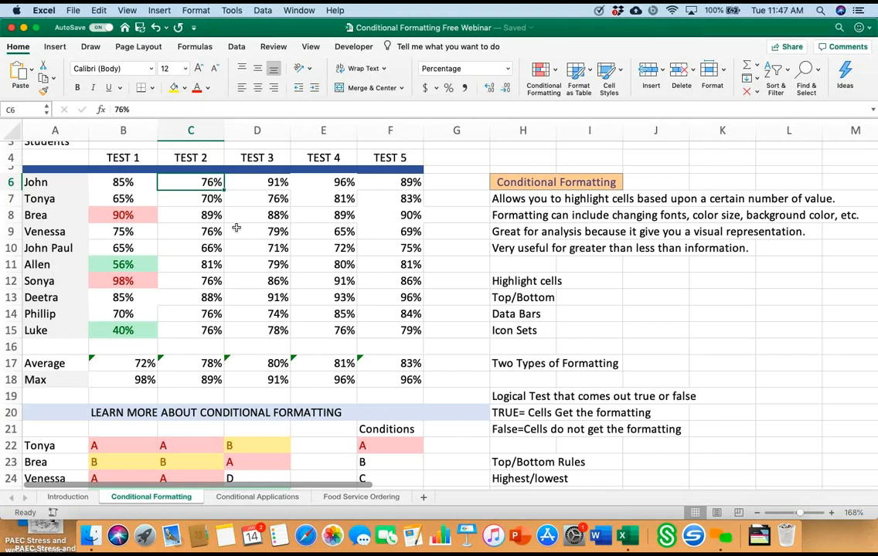
{"action": "key", "text": "shift+Down"}
{"action": "key", "text": "shift+Down"}
{"action": "key", "text": "shift+Down"}
{"action": "key", "text": "shift+Down"}
{"action": "key", "text": "shift+Down"}
{"action": "key", "text": "shift+Down"}
{"action": "key", "text": "shift+Down"}
{"action": "key", "text": "shift+Down"}
{"action": "key", "text": "shift+Down"}
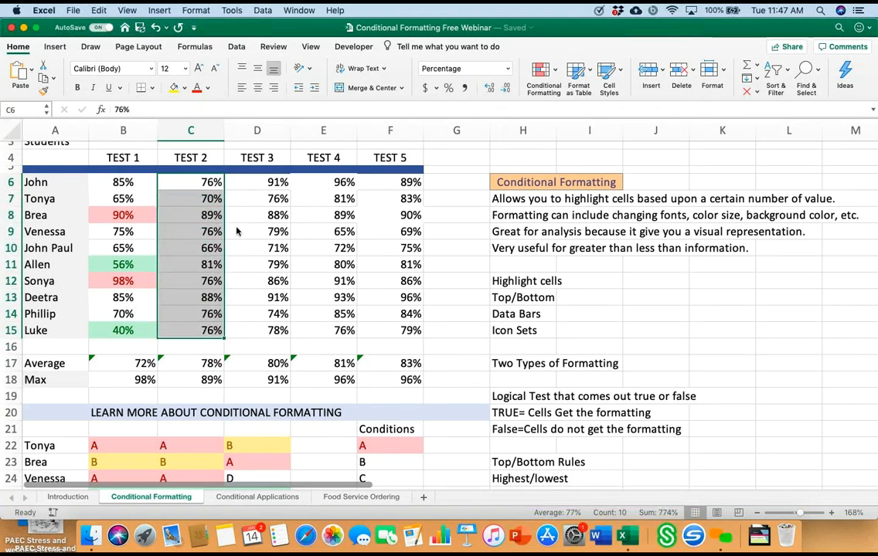
{"action": "left_click", "coordinate": [543, 78]}
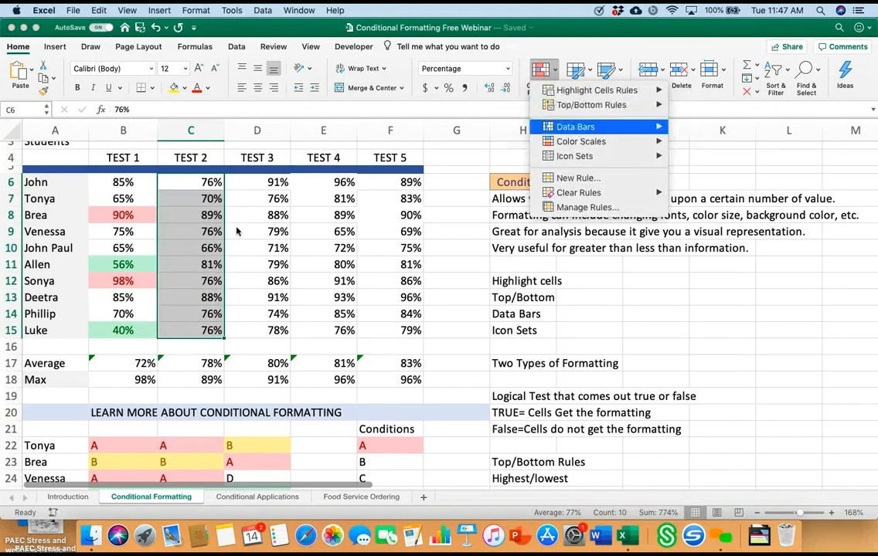
{"action": "mouse_move", "coordinate": [591, 105]}
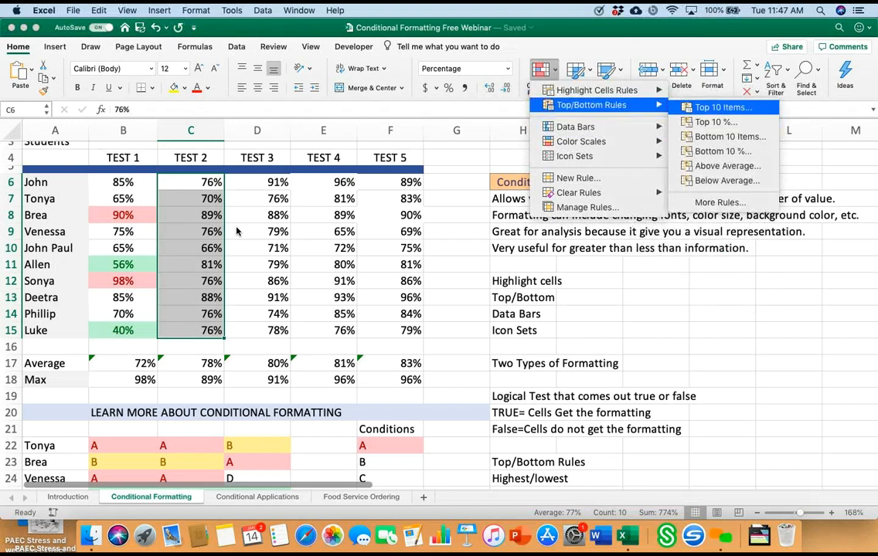
{"action": "left_click", "coordinate": [723, 107]}
{"action": "left_click", "coordinate": [392, 190]}
{"action": "key", "text": "BackSpace"}
{"action": "key", "text": "BackSpace"}
{"action": "type", "text": "2"}
{"action": "key", "text": "Return"}
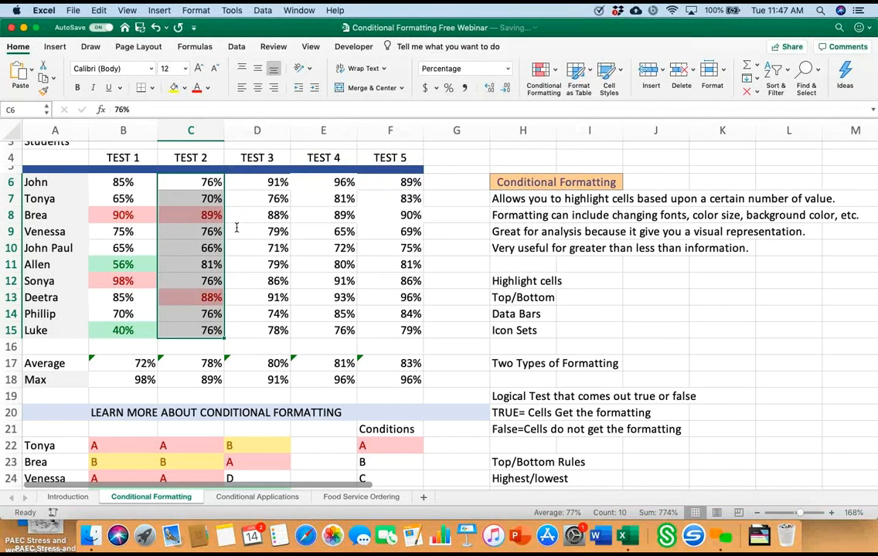
Step: Add a Bottom Items rule to the TEST 2 scores C6:C15 for 2 items with Green Fill with Dark Green Text
{"action": "left_click", "coordinate": [543, 72]}
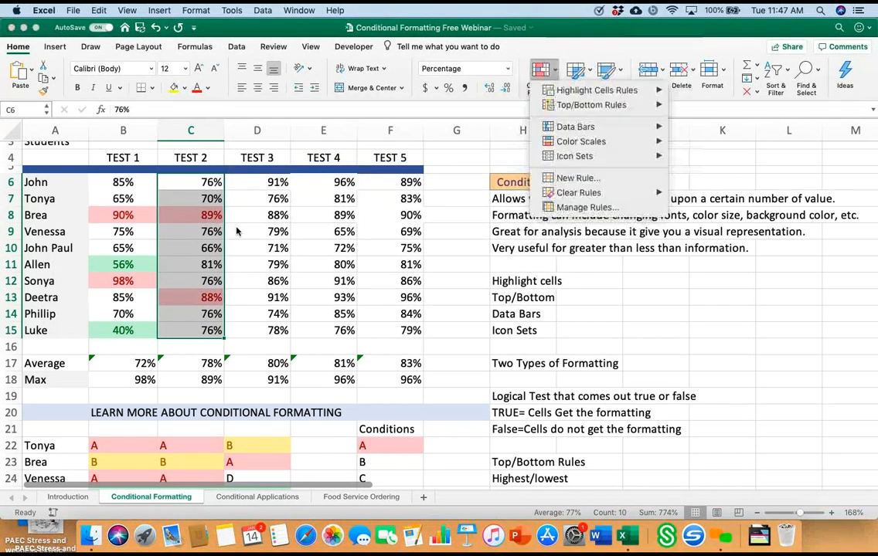
{"action": "mouse_move", "coordinate": [591, 106]}
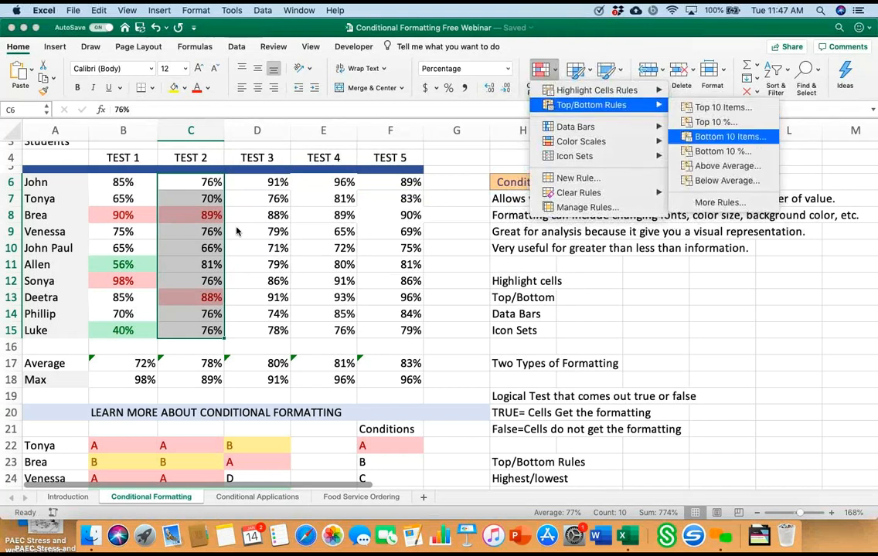
{"action": "left_click", "coordinate": [730, 137]}
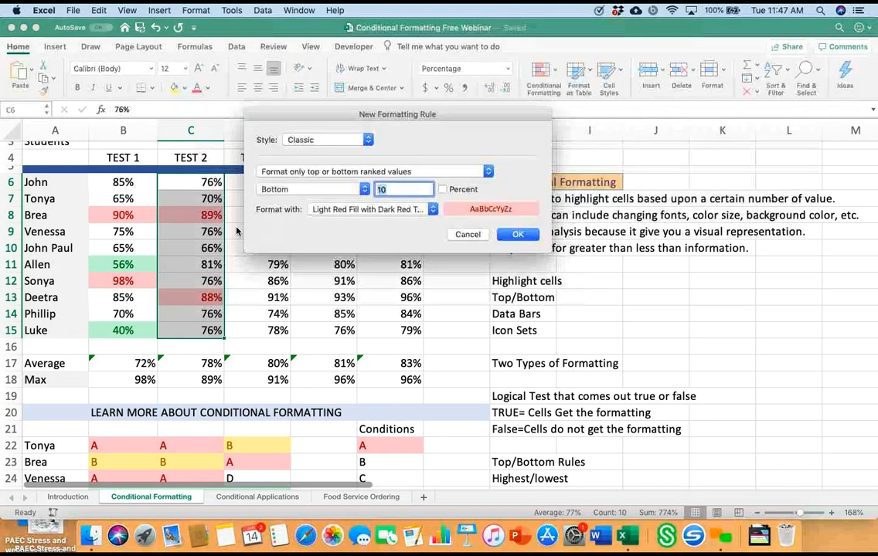
{"action": "type", "text": "1"}
{"action": "key", "text": "BackSpace"}
{"action": "type", "text": "2"}
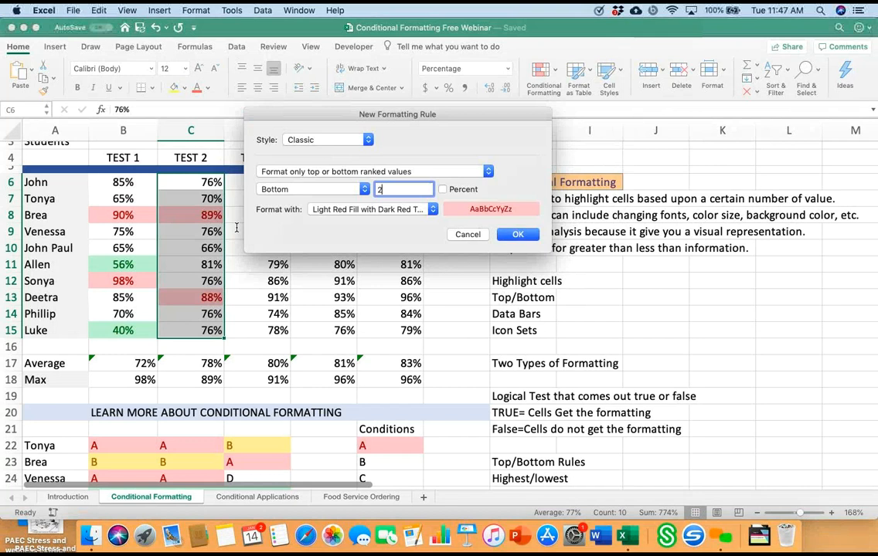
{"action": "left_click", "coordinate": [373, 210]}
{"action": "key", "text": "Down"}
{"action": "key", "text": "Down"}
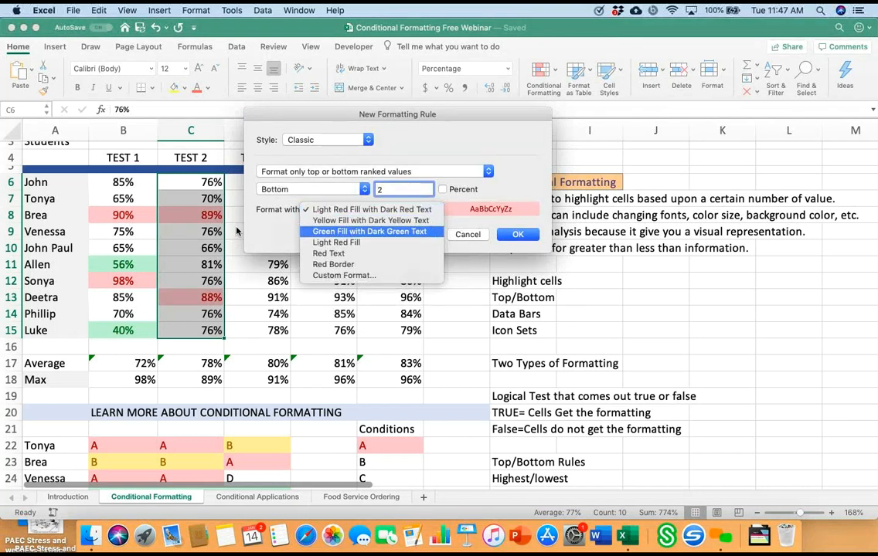
{"action": "key", "text": "Return"}
{"action": "left_click", "coordinate": [517, 235]}
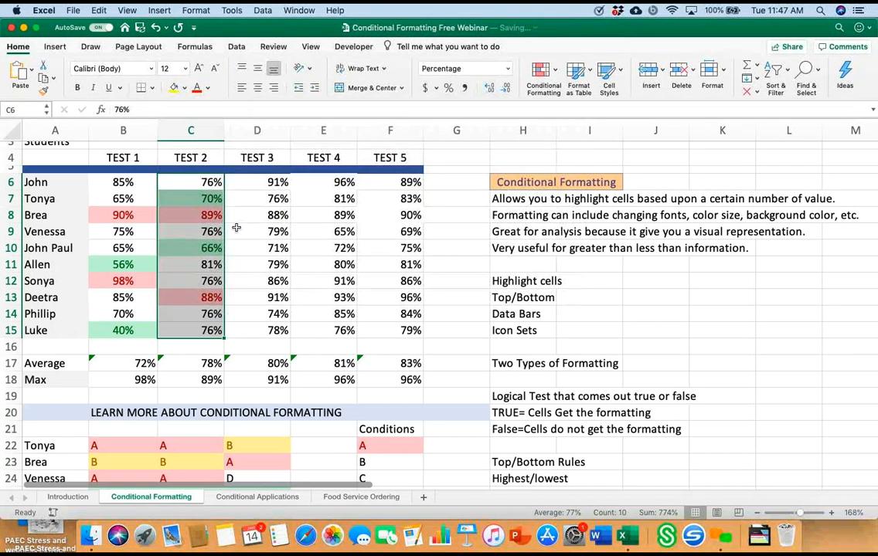
{"action": "left_click", "coordinate": [456, 264]}
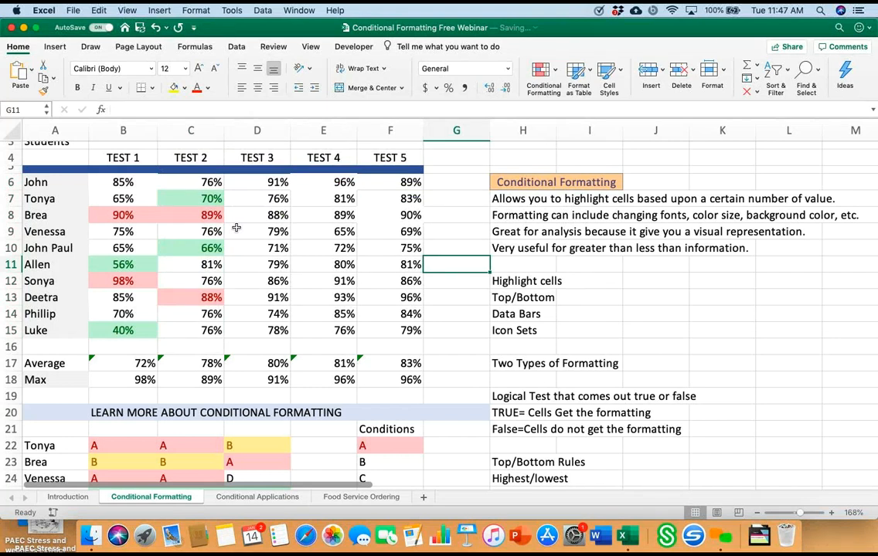
Step: Delete the TEST 1 scores in B6:B12 one cell at a time, keeping the formatting rules
{"action": "left_click", "coordinate": [123, 182]}
{"action": "key", "text": "Delete"}
{"action": "key", "text": "Down"}
{"action": "key", "text": "Delete"}
{"action": "key", "text": "Down"}
{"action": "key", "text": "Delete"}
{"action": "key", "text": "Down"}
{"action": "key", "text": "Delete"}
{"action": "key", "text": "Down"}
{"action": "key", "text": "Delete"}
{"action": "key", "text": "Down"}
{"action": "key", "text": "Delete"}
{"action": "key", "text": "Down"}
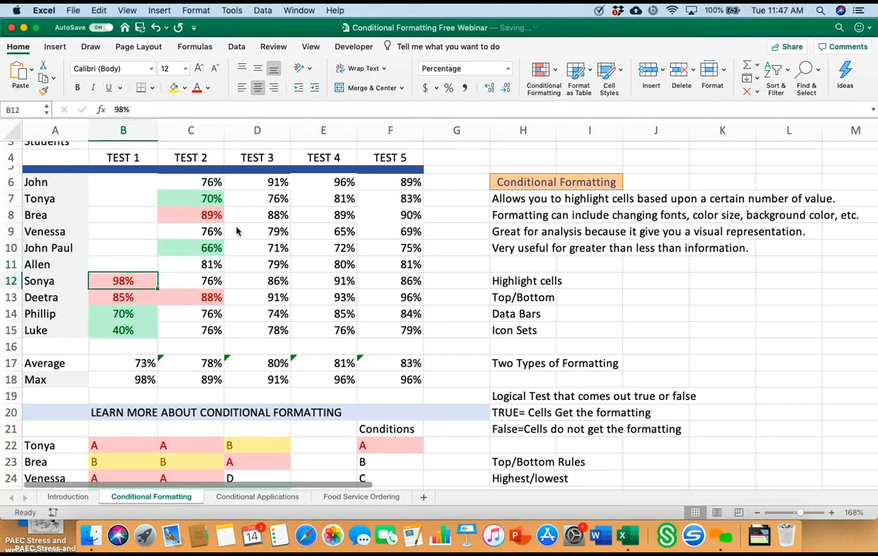
{"action": "key", "text": "Delete"}
{"action": "key", "text": "Down"}
Step: Enter new TEST 1 scores of 77% in B6 and 32% in B7
{"action": "key", "text": "Up"}
{"action": "key", "text": "Up"}
{"action": "key", "text": "Up"}
{"action": "key", "text": "Up"}
{"action": "key", "text": "Up"}
{"action": "key", "text": "Up"}
{"action": "key", "text": "Up"}
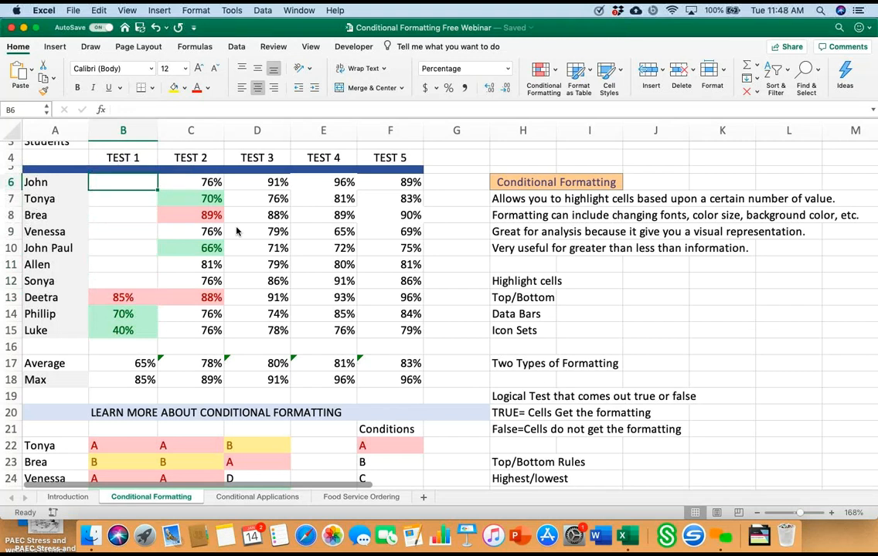
{"action": "type", "text": "77%%"}
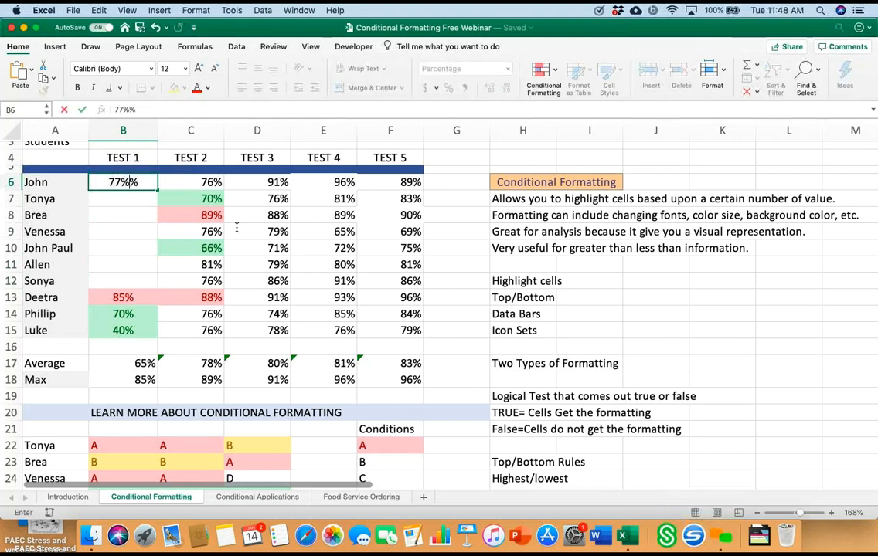
{"action": "key", "text": "BackSpace"}
{"action": "key", "text": "Return"}
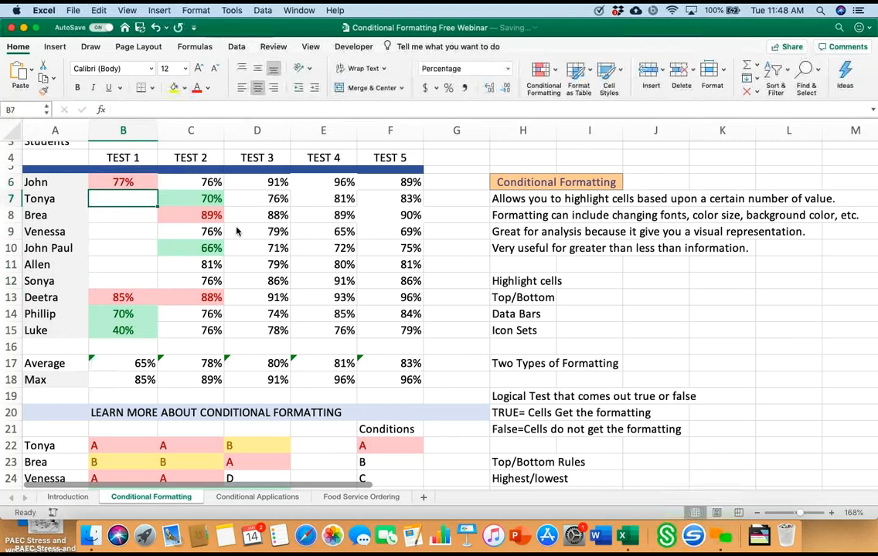
{"action": "type", "text": "32%"}
{"action": "key", "text": "Return"}
{"action": "key", "text": "Up"}
{"action": "key", "text": "Delete"}
{"action": "type", "text": "32"}
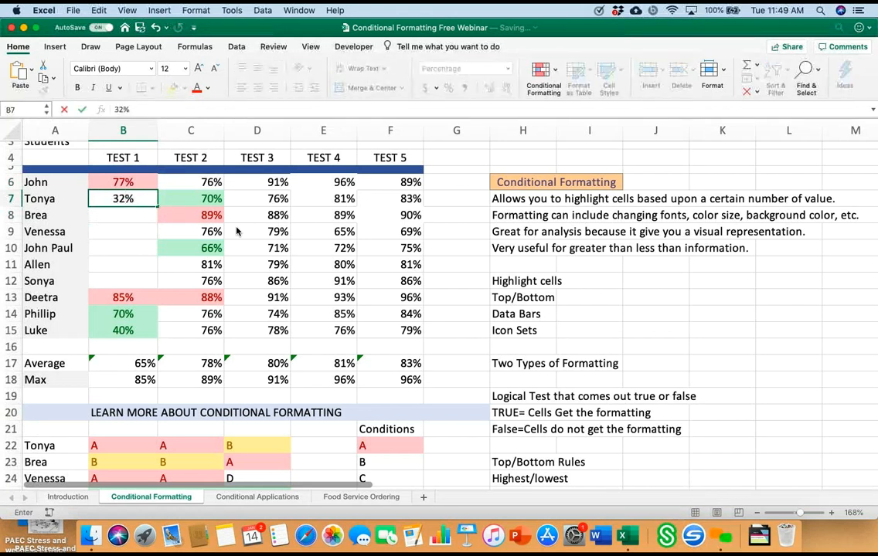
{"action": "key", "text": "Return"}
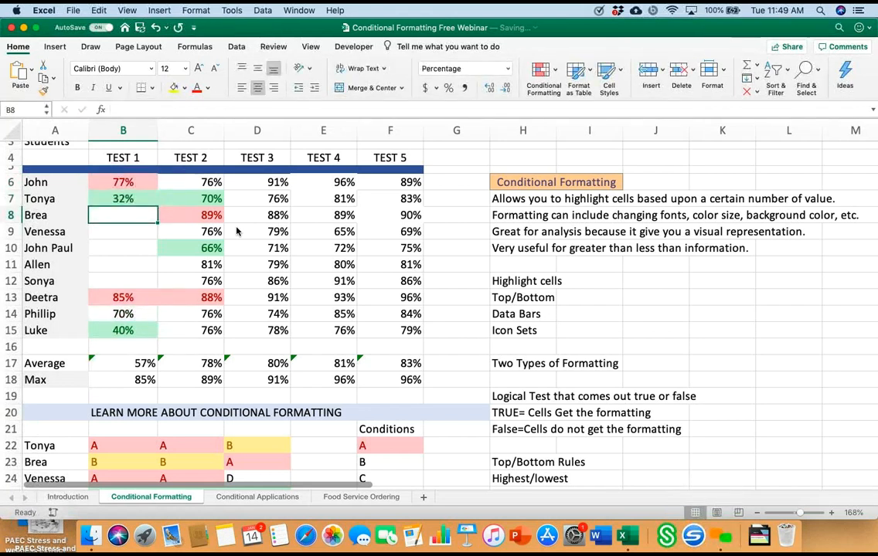
Step: Enter new TEST 1 scores of 67% in B8, 88% in B9 and 98% in B10
{"action": "type", "text": "67"}
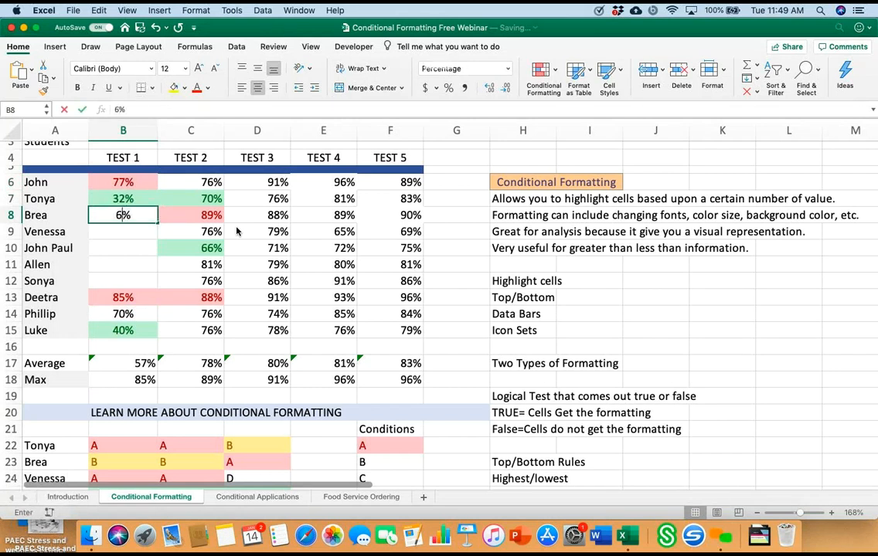
{"action": "key", "text": "Return"}
{"action": "type", "text": "88"}
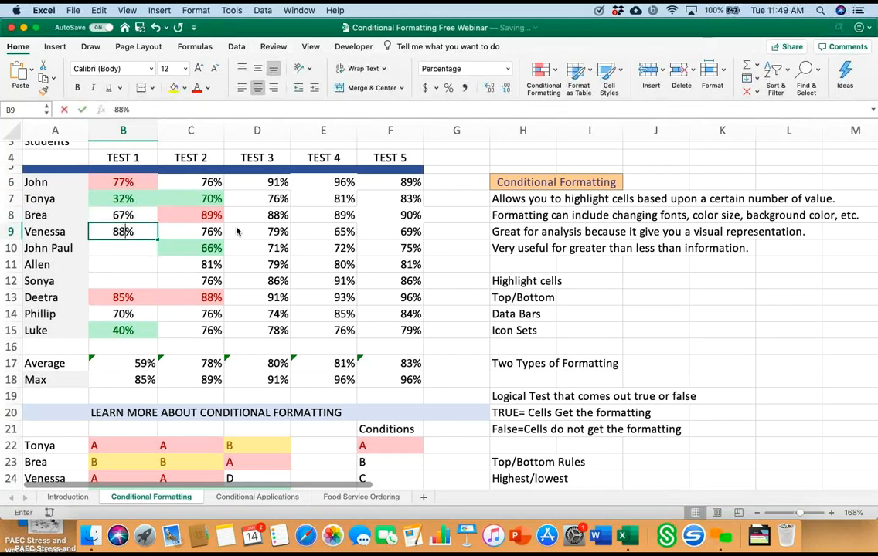
{"action": "key", "text": "Return"}
{"action": "type", "text": "98"}
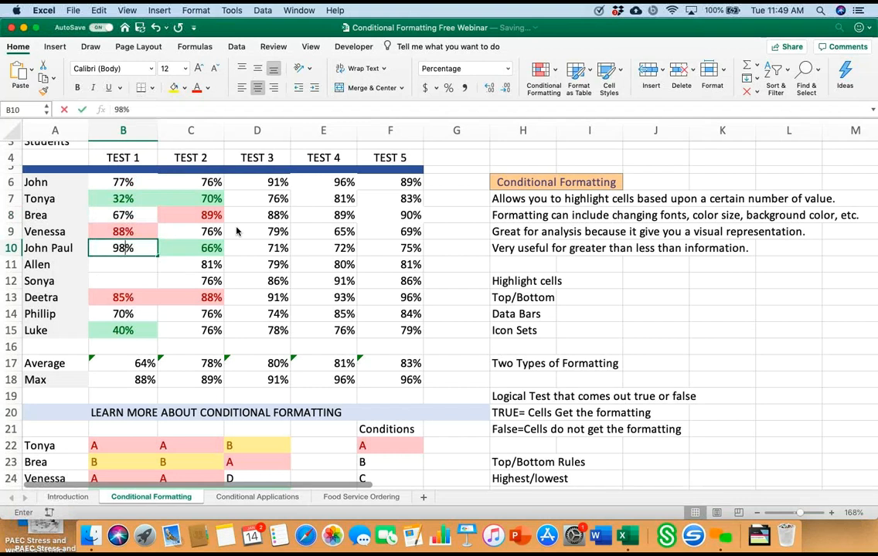
{"action": "key", "text": "Return"}
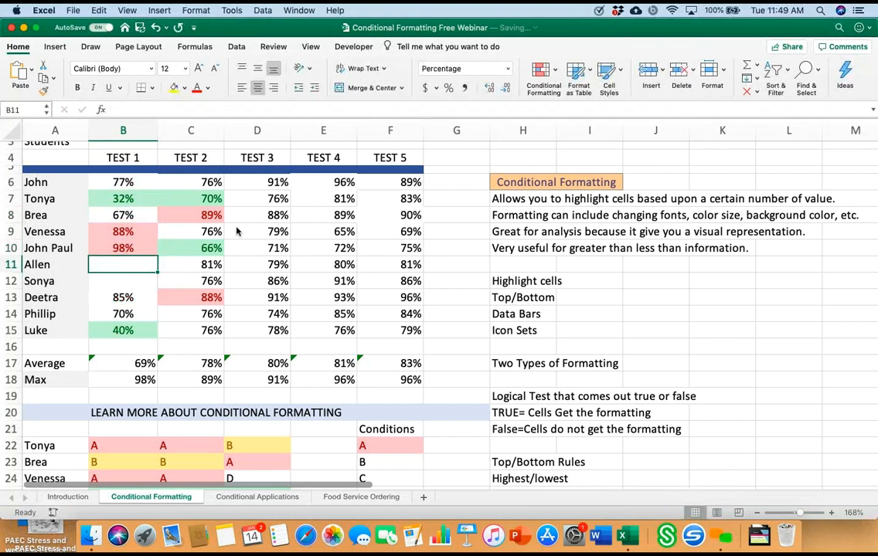
Step: Enter TEST 1 scores of 60% in B11, 87% in B12 and 85% in B13
{"action": "type", "text": "60"}
{"action": "key", "text": "Return"}
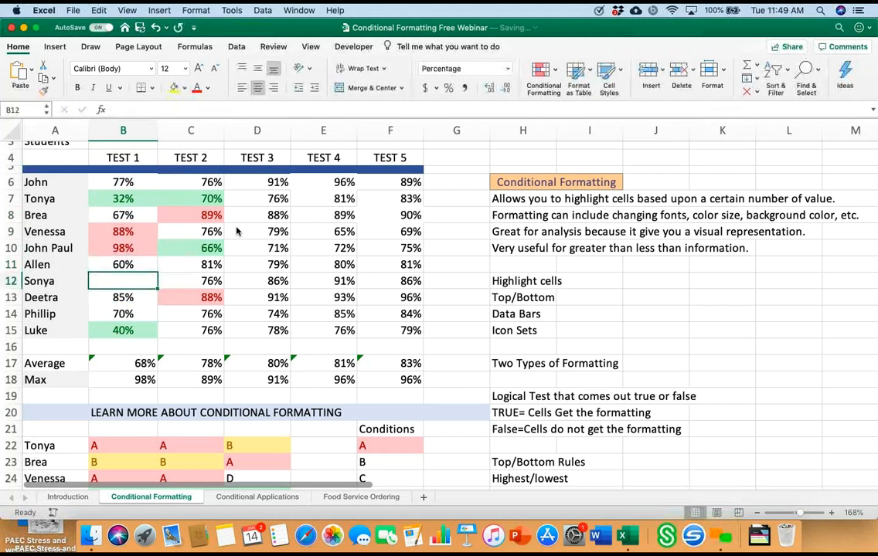
{"action": "type", "text": "87"}
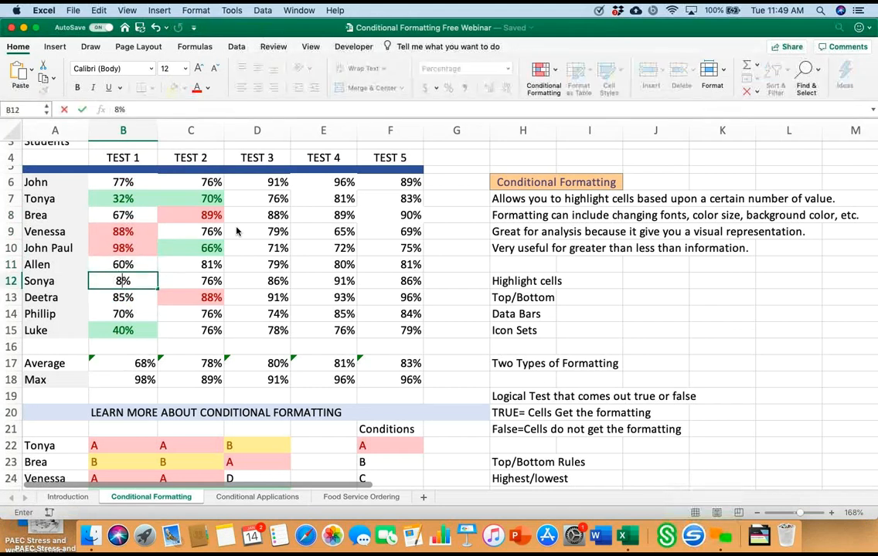
{"action": "key", "text": "Return"}
{"action": "type", "text": "85"}
{"action": "key", "text": "Return"}
{"action": "key", "text": "Return"}
{"action": "key", "text": "Return"}
{"action": "key", "text": "Return"}
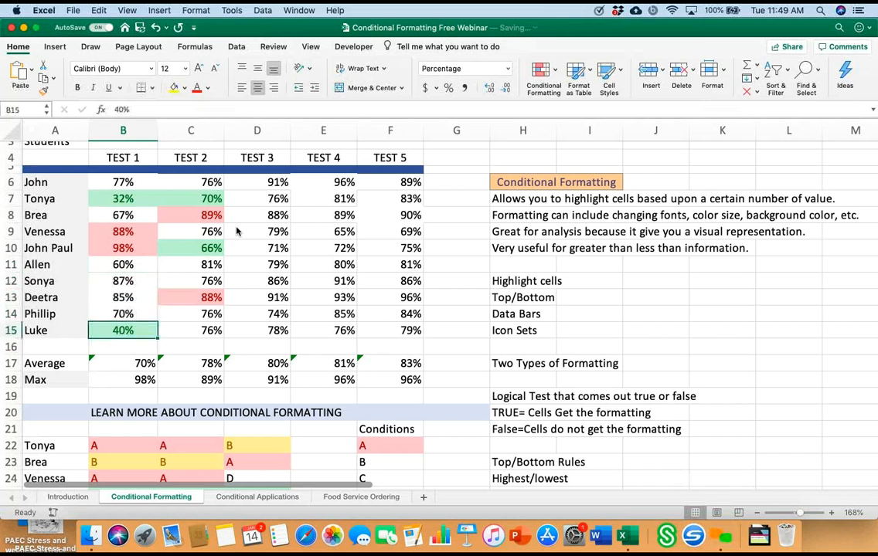
{"action": "key", "text": "Up"}
{"action": "key", "text": "Up"}
{"action": "key", "text": "Up"}
{"action": "key", "text": "Up"}
{"action": "key", "text": "Up"}
{"action": "key", "text": "Up"}
{"action": "key", "text": "Up"}
{"action": "key", "text": "Up"}
{"action": "key", "text": "Up"}
{"action": "key", "text": "Up"}
{"action": "key", "text": "Up"}
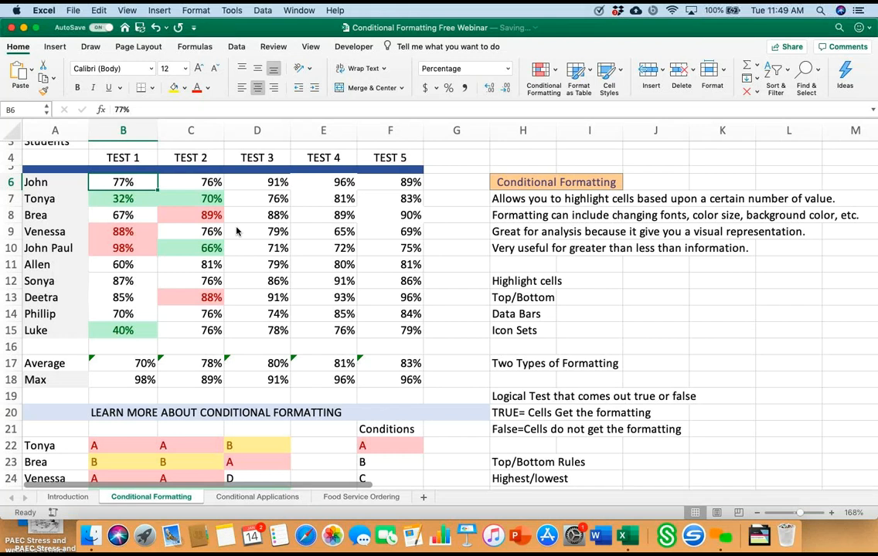
{"action": "key", "text": "Down"}
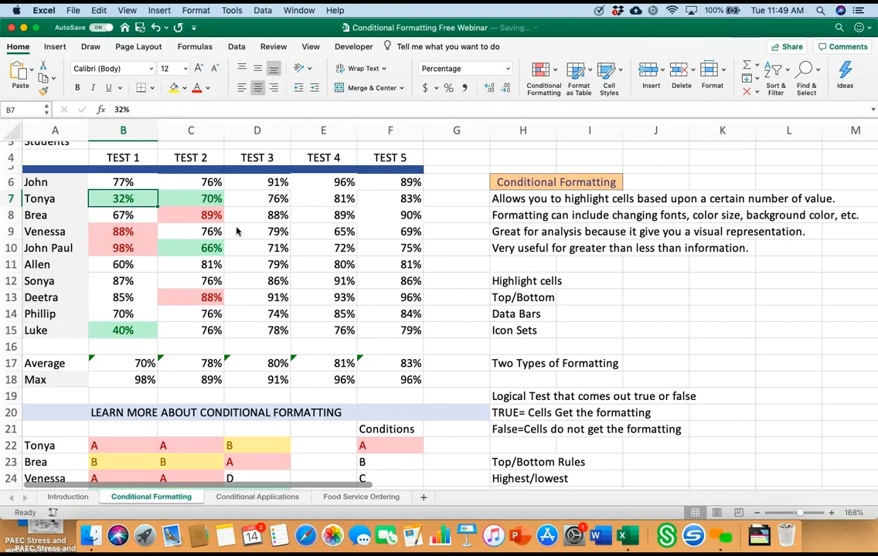
Step: Enter 35 in the empty cell L14, outside the score table
{"action": "left_click", "coordinate": [788, 314]}
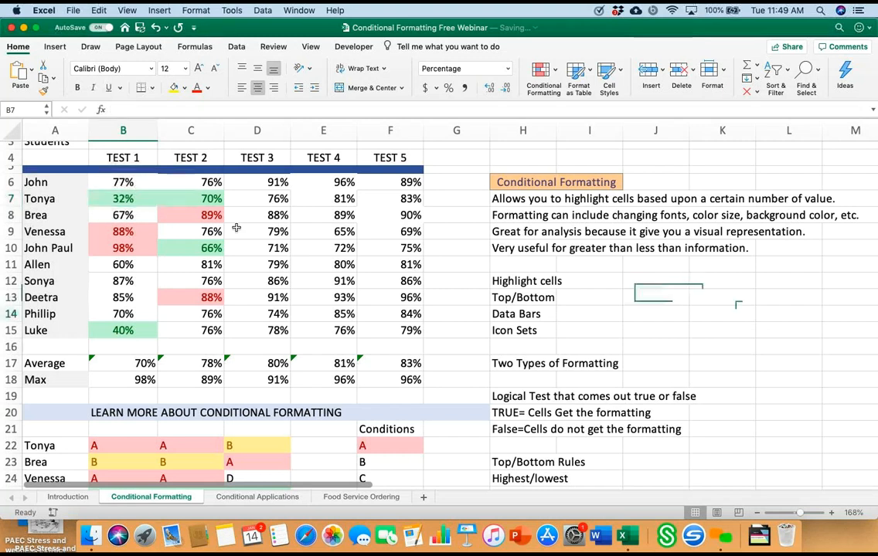
{"action": "type", "text": "35"}
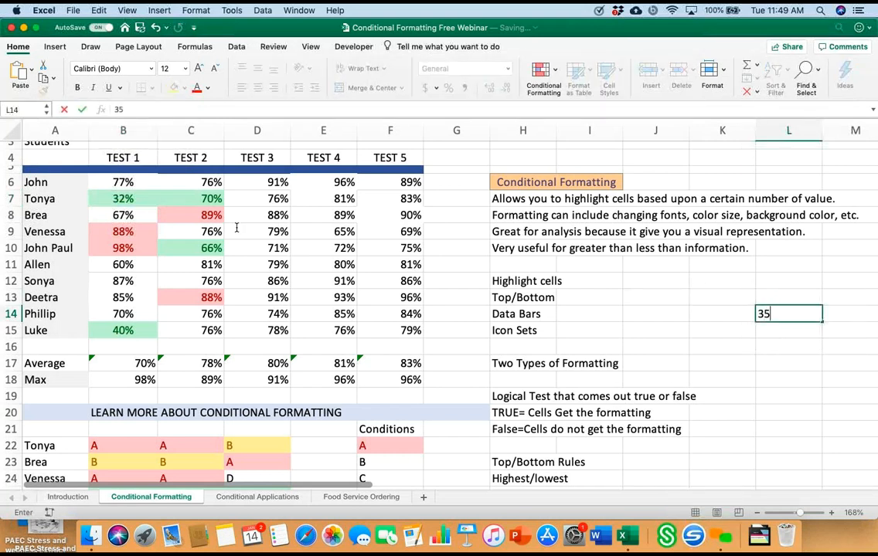
{"action": "key", "text": "Return"}
{"action": "key", "text": "Return"}
{"action": "scroll", "coordinate": [236, 227], "scroll_direction": "right", "scroll_amount": 3}
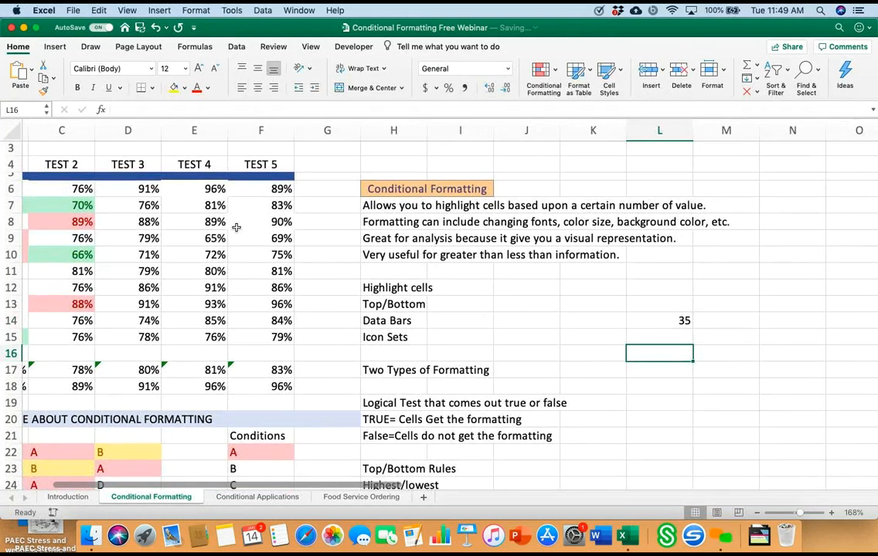
Step: Change the value in L14 to 35% by appending a percent sign
{"action": "key", "text": "Up"}
{"action": "key", "text": "Up"}
{"action": "scroll", "coordinate": [236, 227], "scroll_direction": "left", "scroll_amount": 2}
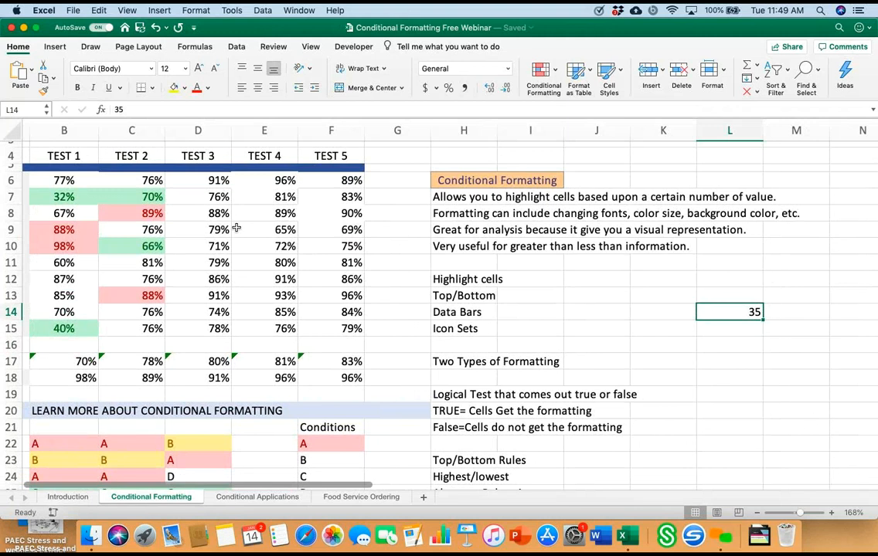
{"action": "key", "text": "F2"}
{"action": "type", "text": "%"}
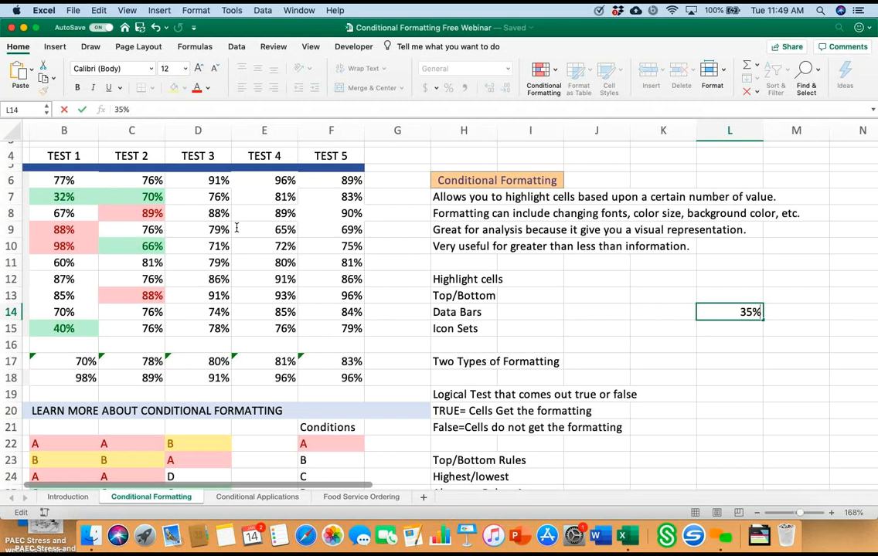
{"action": "key", "text": "shift+F10"}
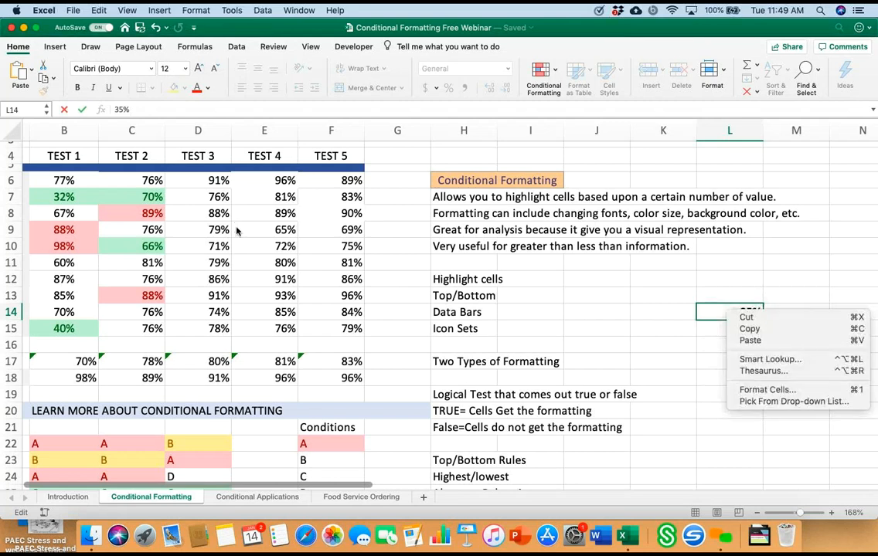
{"action": "key", "text": "Escape"}
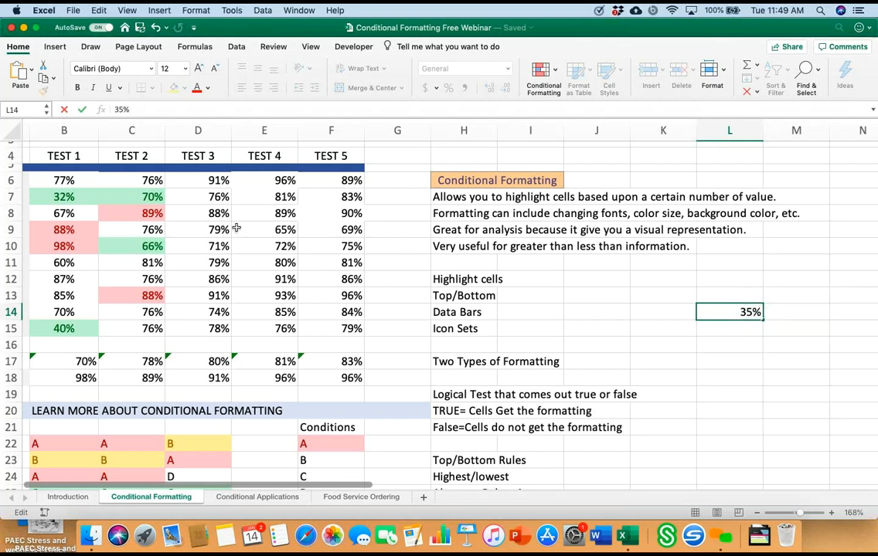
{"action": "left_click", "coordinate": [64, 180]}
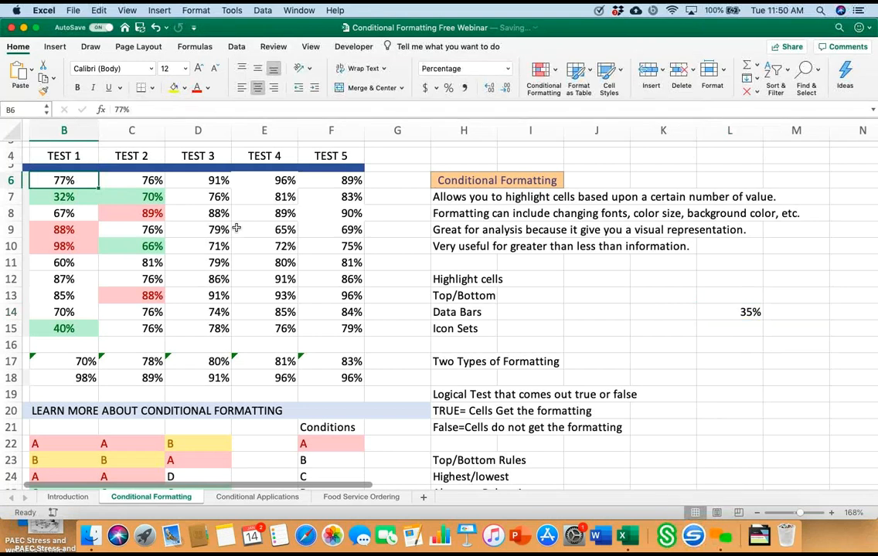
Step: Copy the 35% value in cell L14
{"action": "left_click", "coordinate": [723, 312]}
{"action": "right_click", "coordinate": [724, 312]}
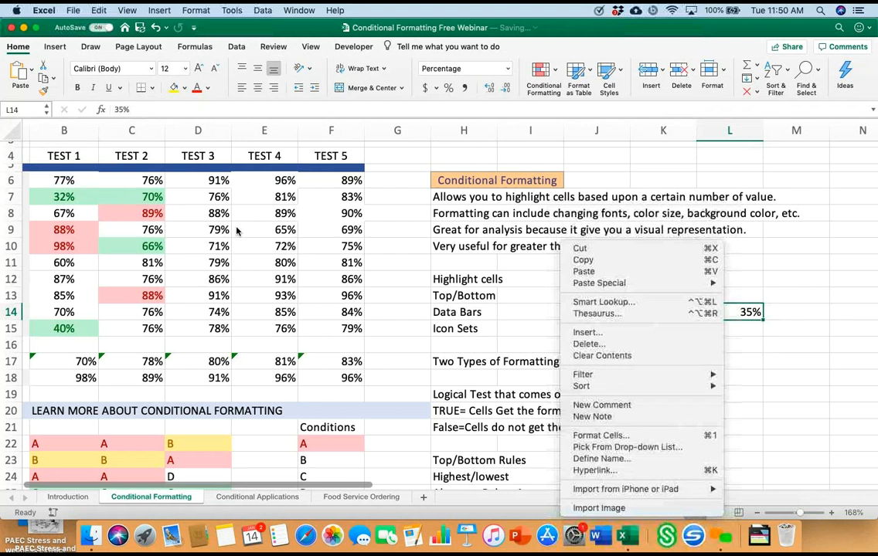
{"action": "key", "text": "Up"}
{"action": "key", "text": "Return"}
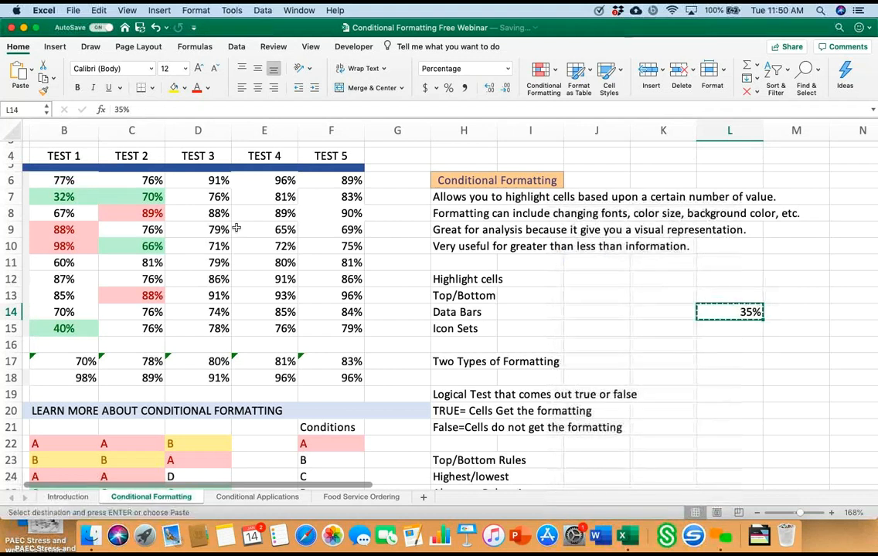
Step: Examine the Paste Special options available for cell B6, leaving without pasting the copied value
{"action": "left_click", "coordinate": [77, 180]}
{"action": "right_click", "coordinate": [80, 178]}
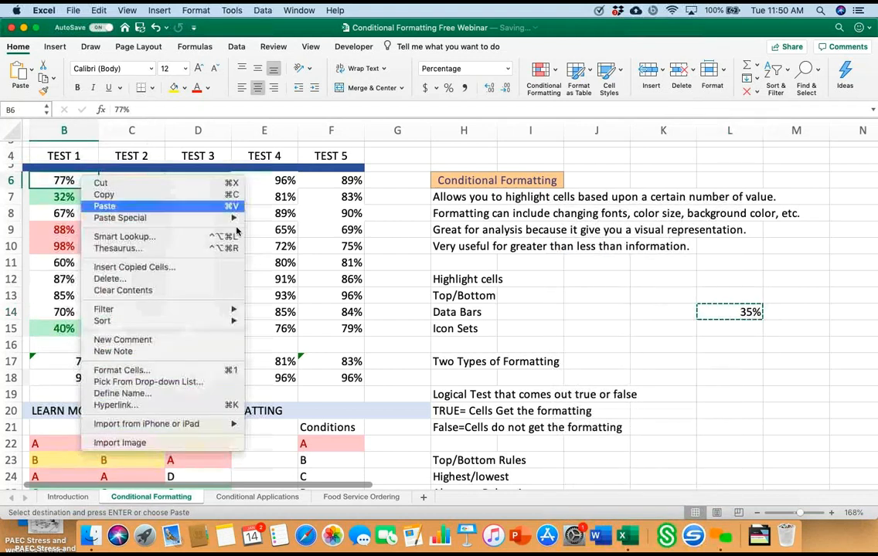
{"action": "mouse_move", "coordinate": [224, 218]}
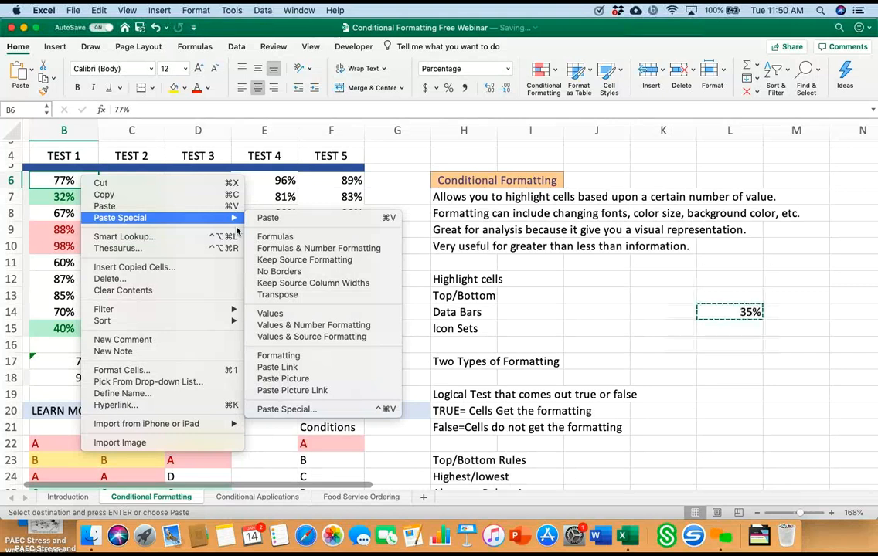
{"action": "key", "text": "Down"}
{"action": "key", "text": "Down"}
{"action": "key", "text": "Down"}
{"action": "key", "text": "Down"}
{"action": "key", "text": "Down"}
{"action": "key", "text": "Down"}
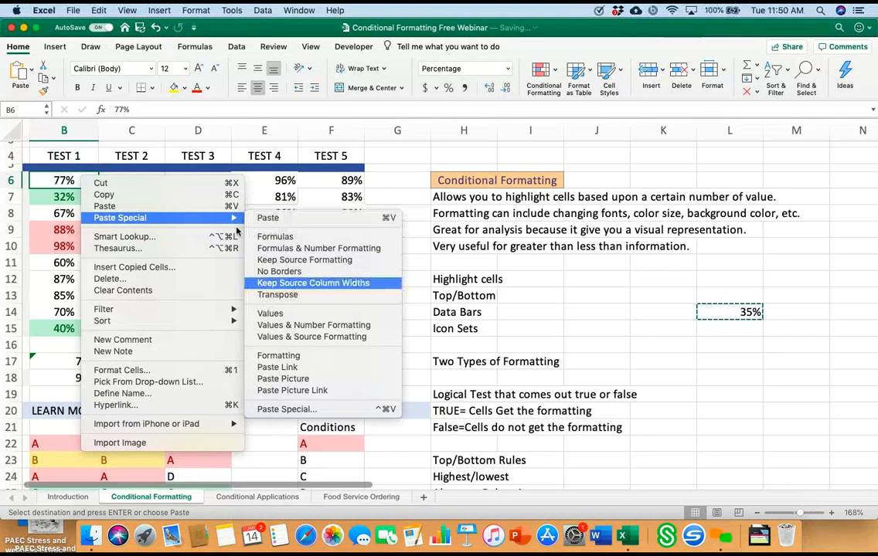
{"action": "key", "text": "Down"}
{"action": "key", "text": "Down"}
{"action": "key", "text": "Down"}
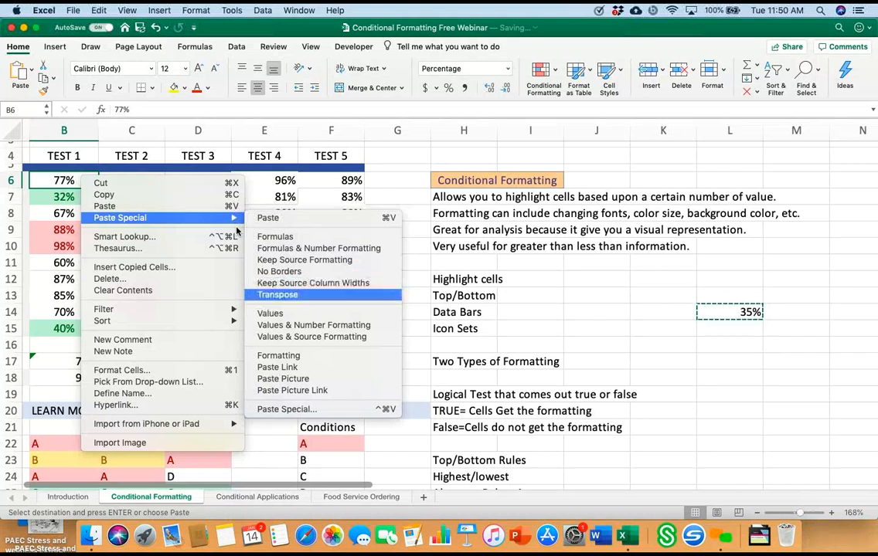
{"action": "key", "text": "Down"}
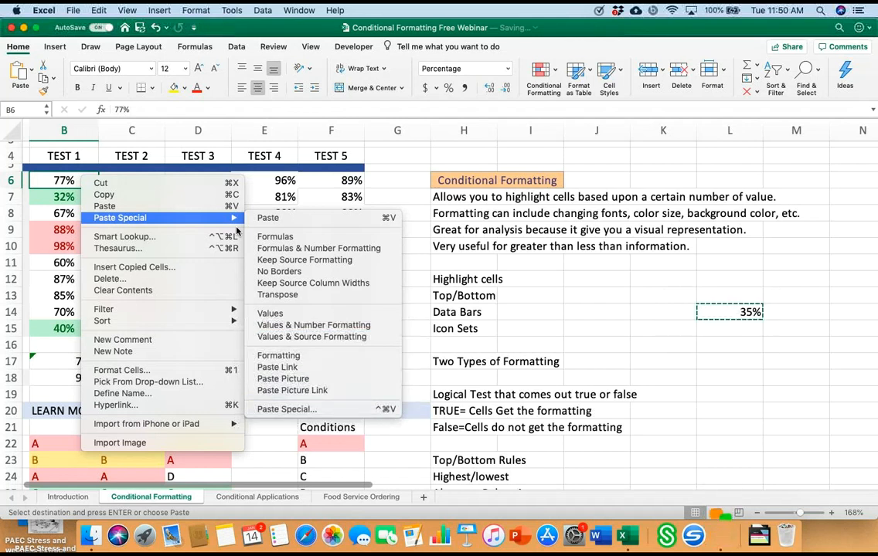
{"action": "key", "text": "Escape"}
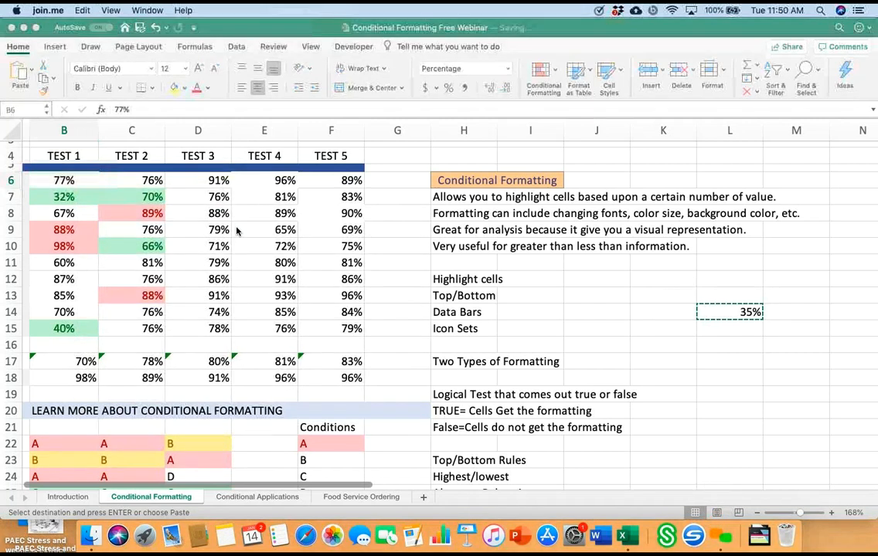
{"action": "left_click", "coordinate": [238, 231]}
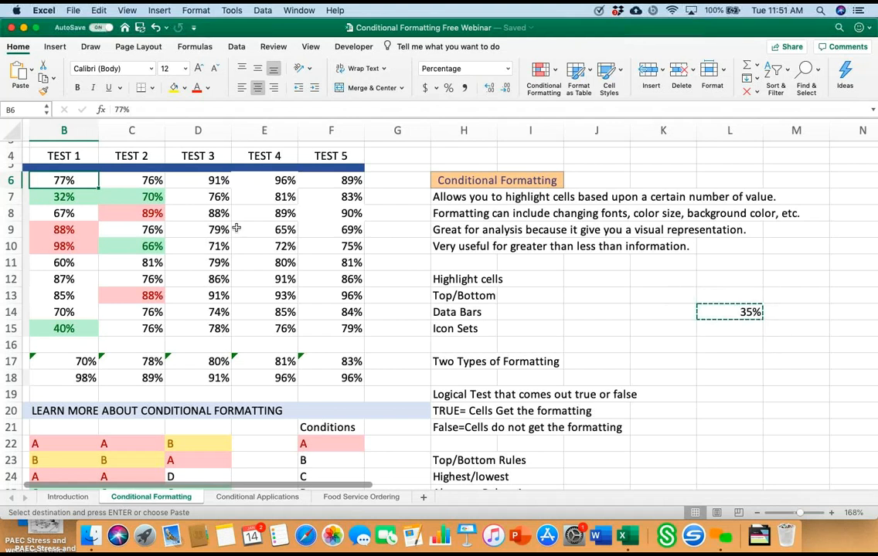
Step: Clear the conditional formatting rules from all test scores in B6:F15
{"action": "left_click_drag", "start_coordinate": [64, 180], "coordinate": [331, 328]}
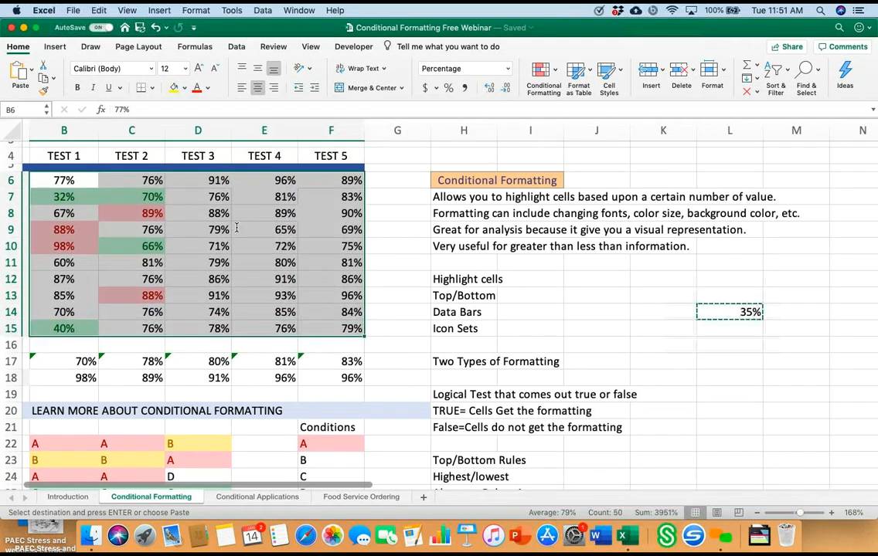
{"action": "left_click", "coordinate": [543, 78]}
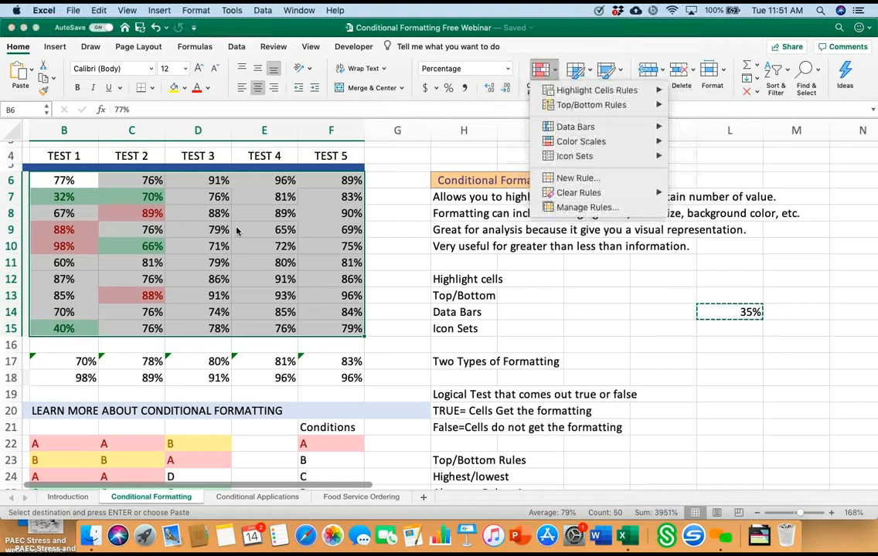
{"action": "mouse_move", "coordinate": [595, 90]}
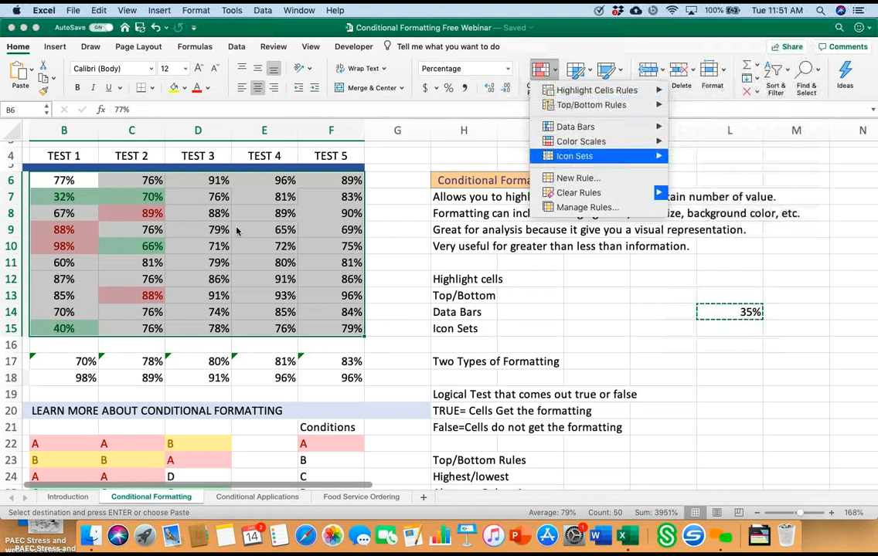
{"action": "mouse_move", "coordinate": [578, 192]}
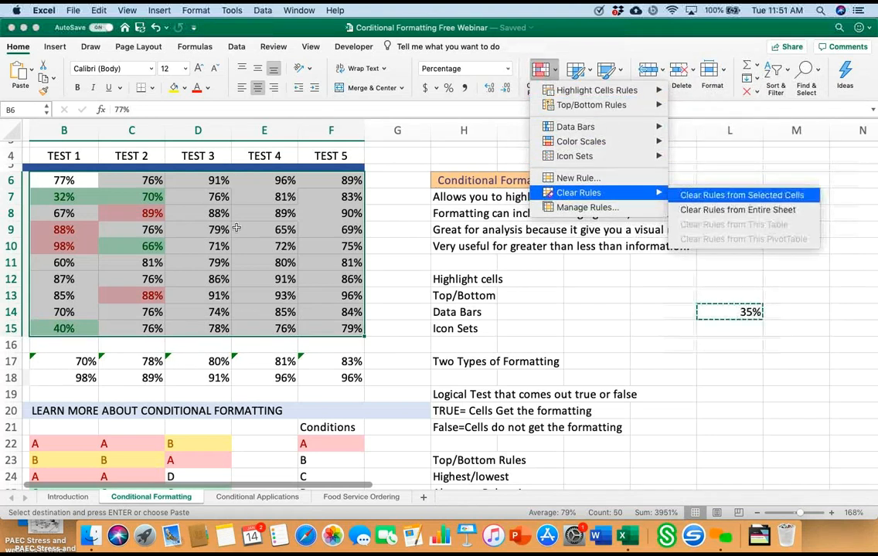
{"action": "left_click", "coordinate": [742, 195]}
{"action": "left_click", "coordinate": [544, 78]}
{"action": "left_click", "coordinate": [544, 78]}
Step: Compare the default settings of the Top 10 % and Top 10 Items rules for the Test 1 scores in B6:B15, applying neither
{"action": "left_click_drag", "start_coordinate": [64, 180], "coordinate": [64, 345]}
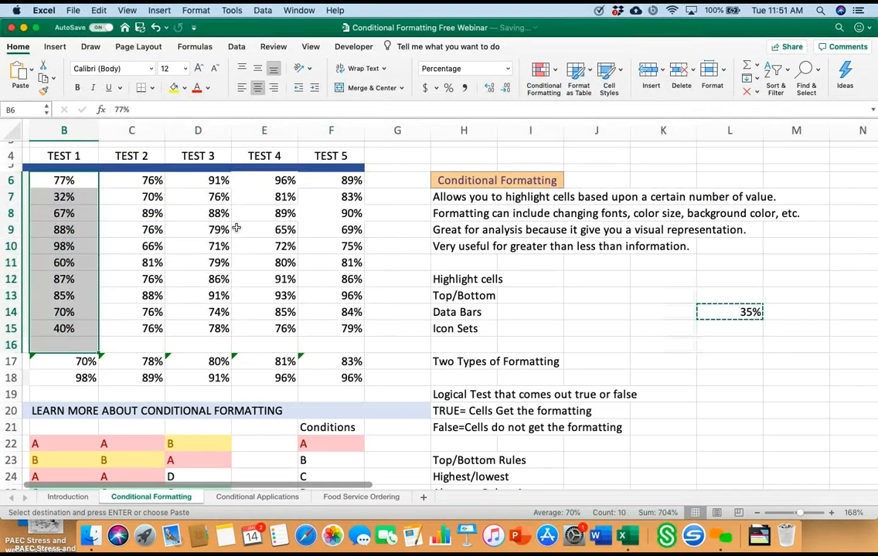
{"action": "left_click_drag", "start_coordinate": [64, 180], "coordinate": [65, 329]}
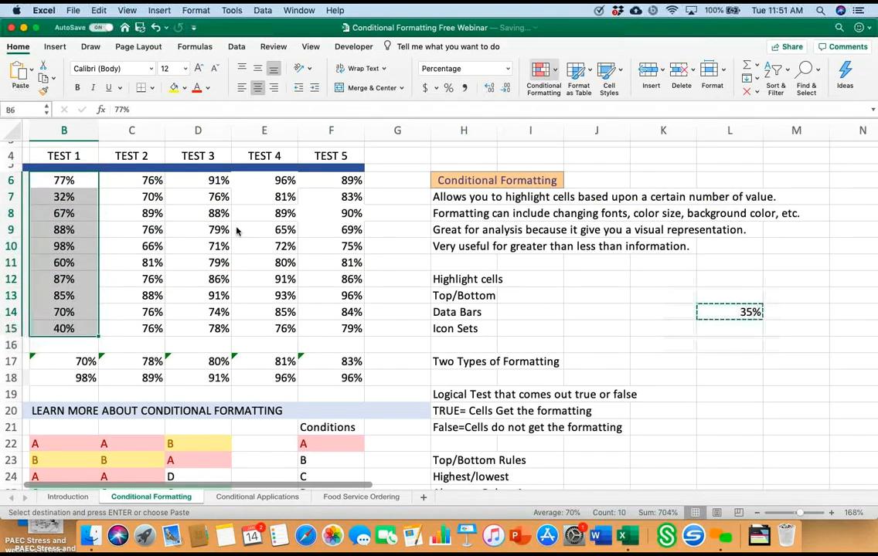
{"action": "left_click", "coordinate": [543, 78]}
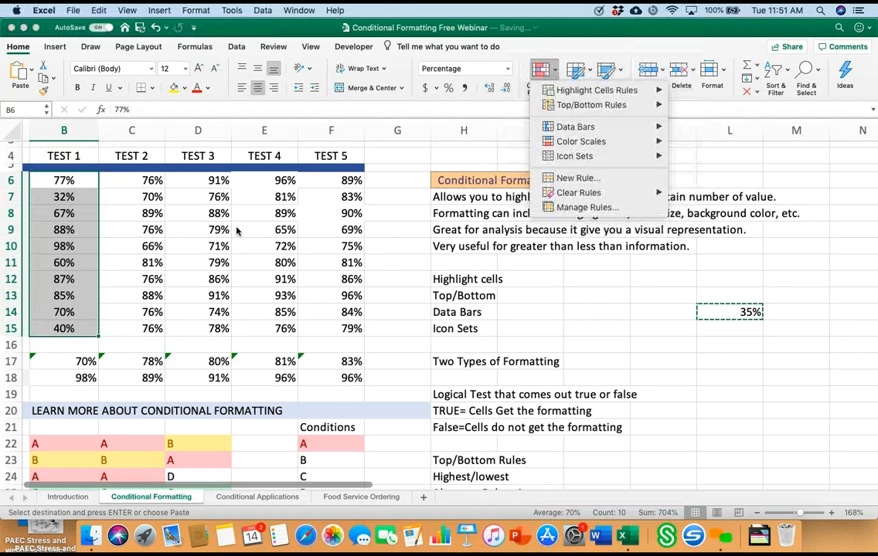
{"action": "mouse_move", "coordinate": [591, 105]}
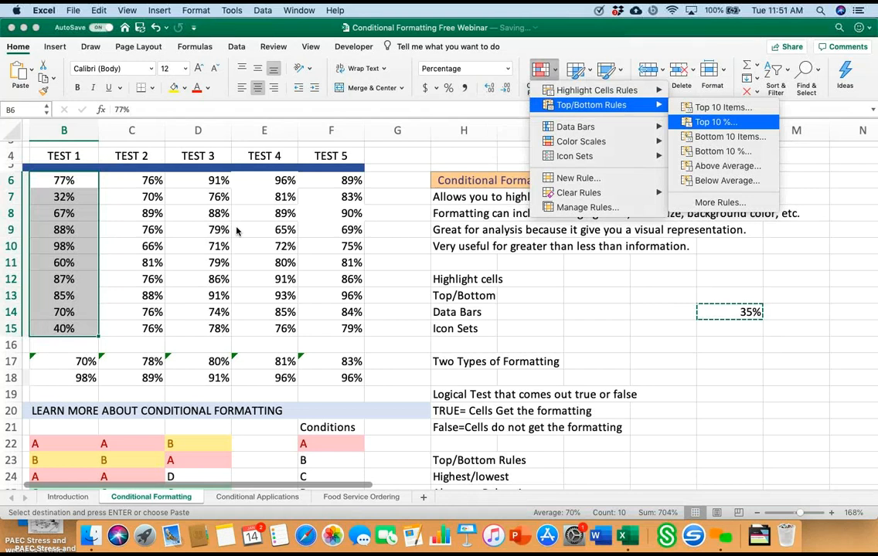
{"action": "left_click", "coordinate": [715, 122]}
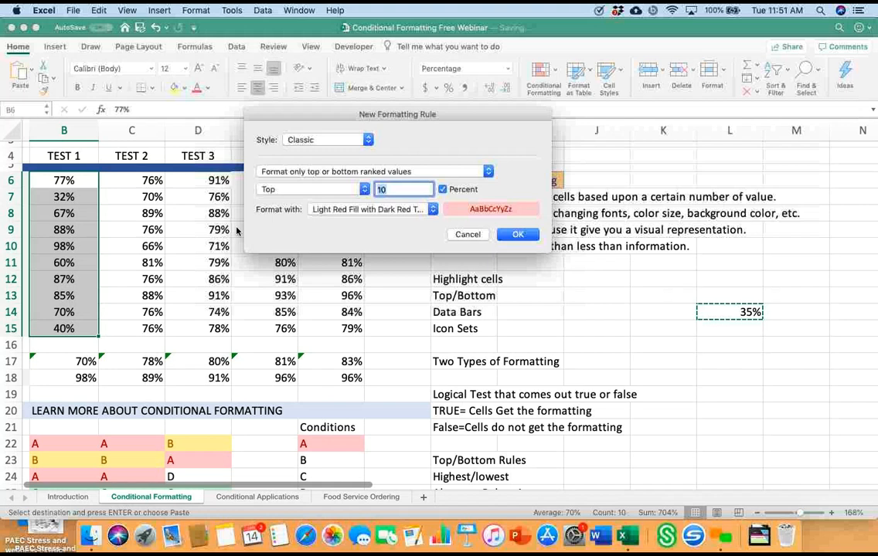
{"action": "key", "text": "Escape"}
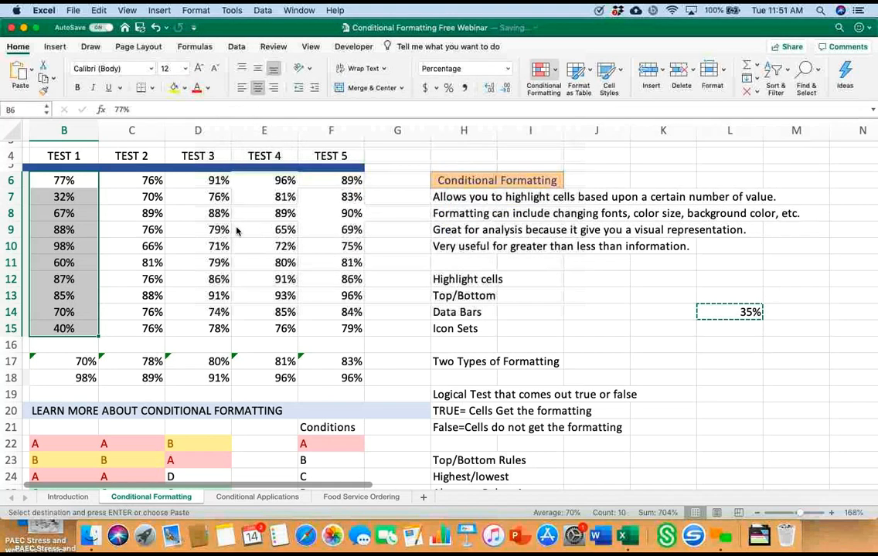
{"action": "left_click", "coordinate": [543, 71]}
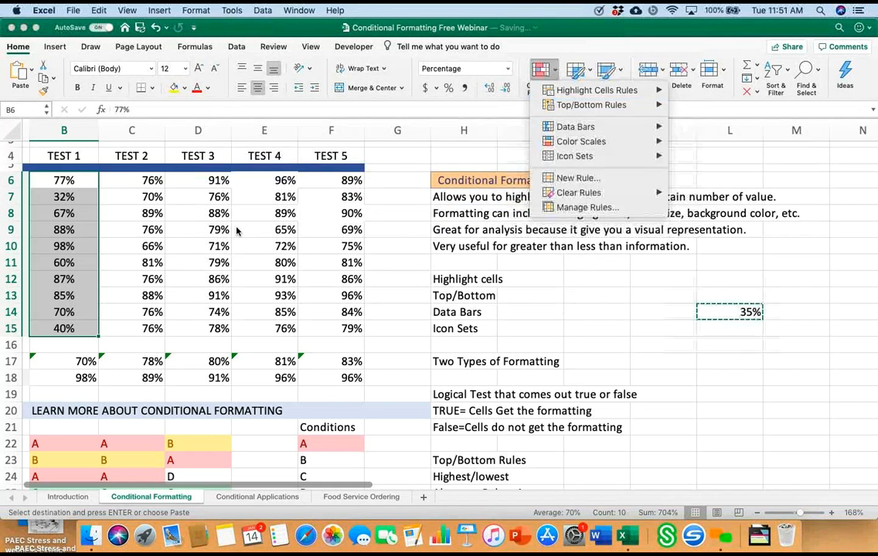
{"action": "mouse_move", "coordinate": [591, 105]}
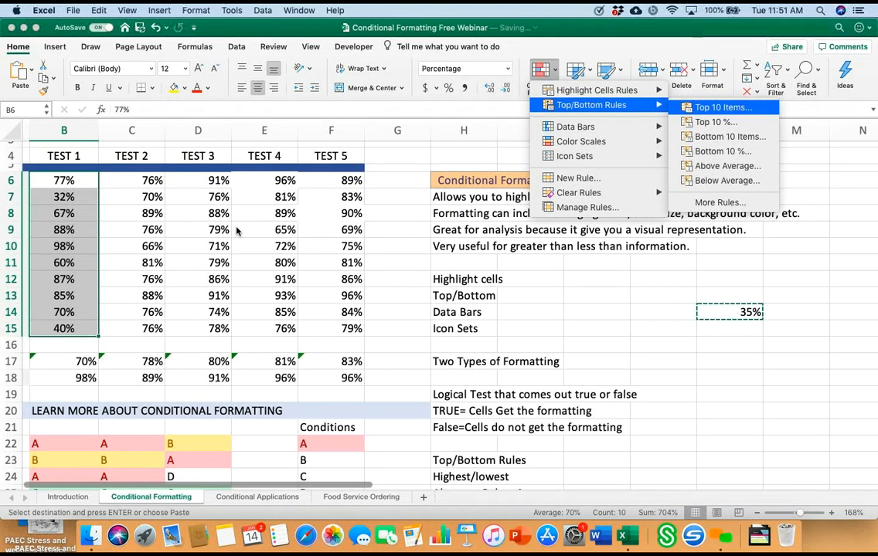
{"action": "left_click", "coordinate": [723, 107]}
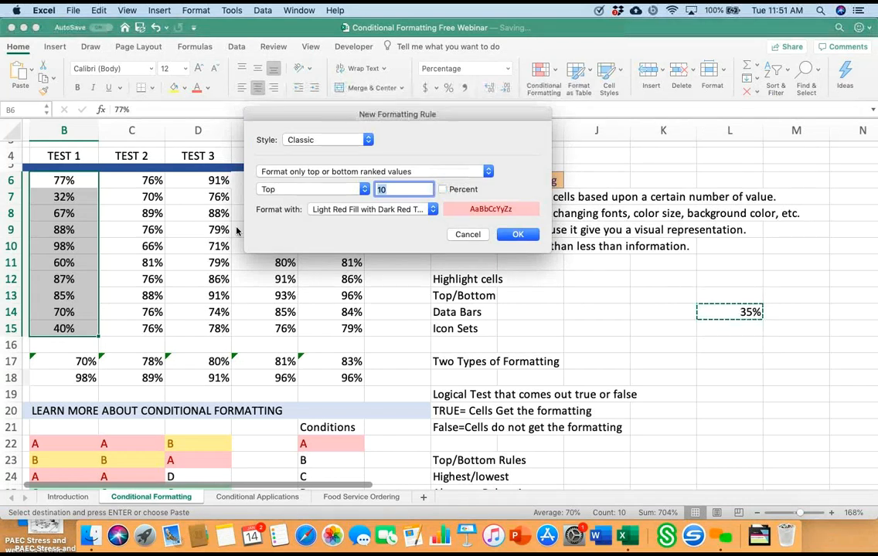
{"action": "key", "text": "Escape"}
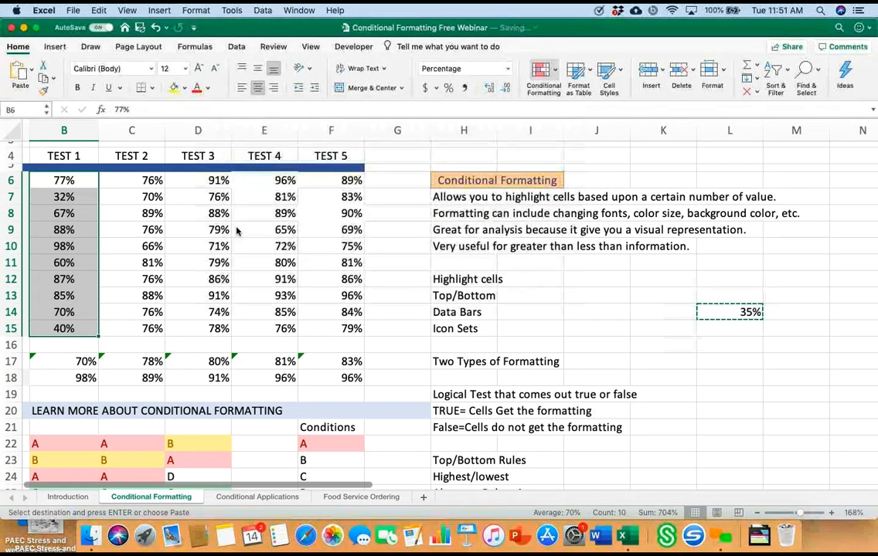
Step: Apply a Top 10 % rule with light red fill and dark red text to the Test 1 scores in B6:B15
{"action": "left_click", "coordinate": [543, 73]}
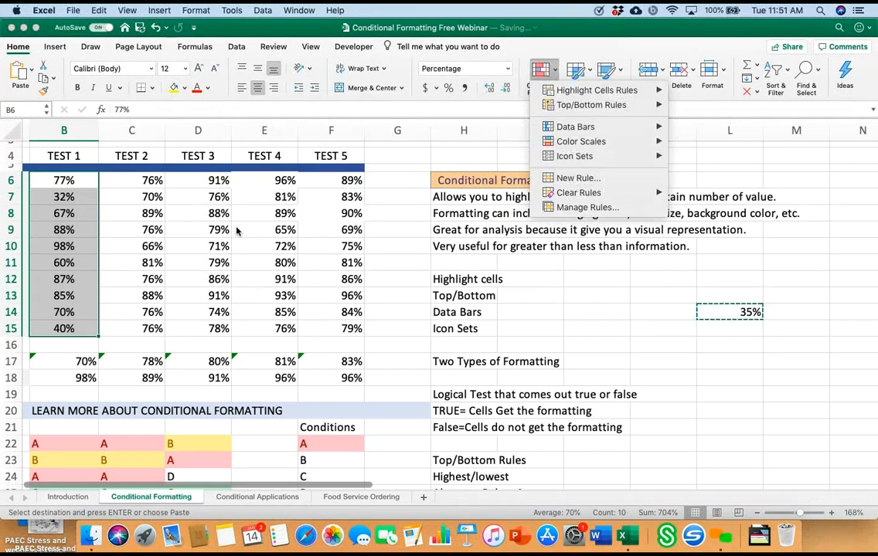
{"action": "mouse_move", "coordinate": [591, 105]}
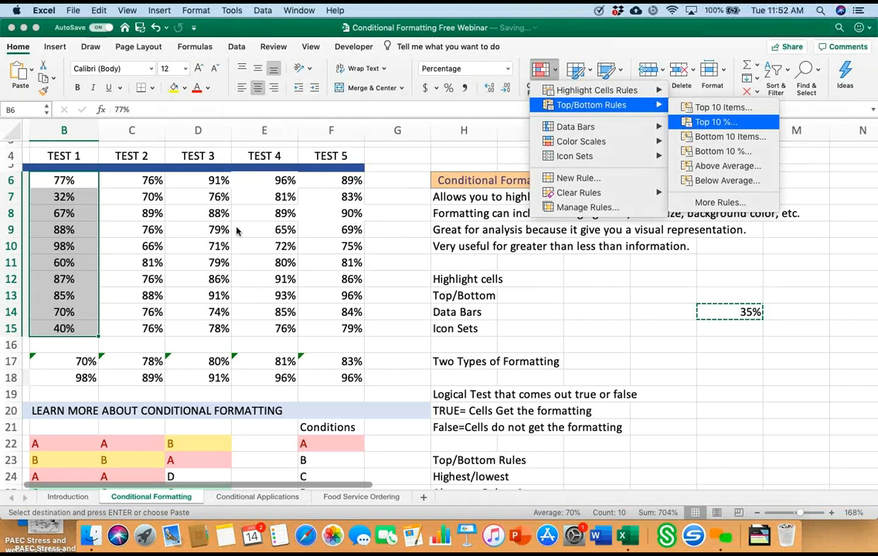
{"action": "left_click", "coordinate": [714, 122]}
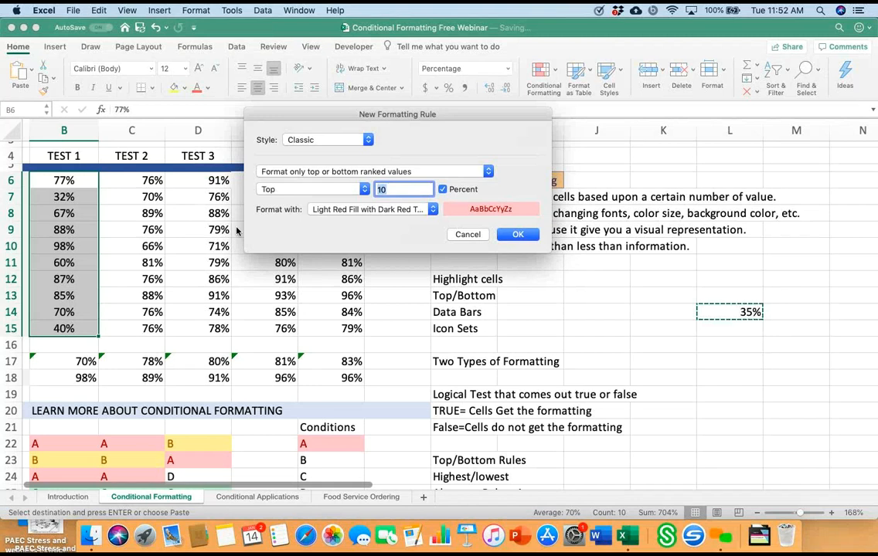
{"action": "key", "text": "Return"}
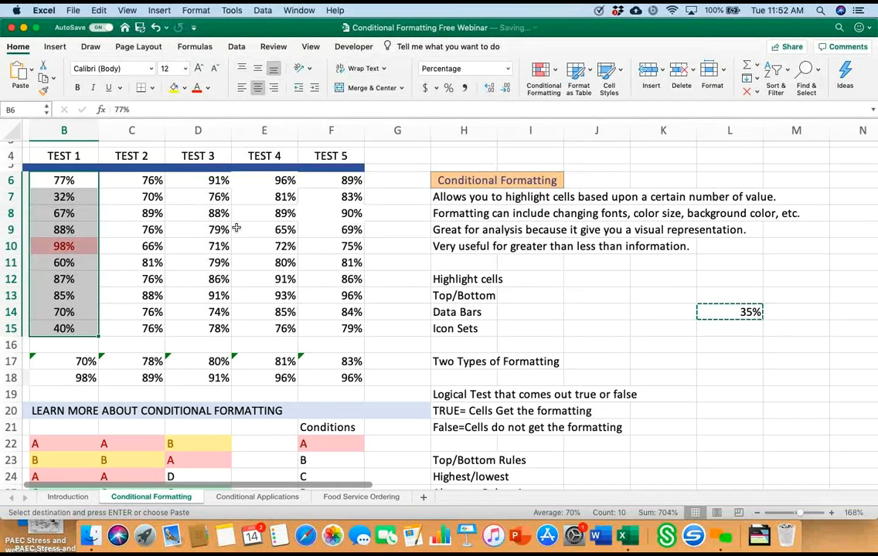
{"action": "left_click", "coordinate": [131, 279]}
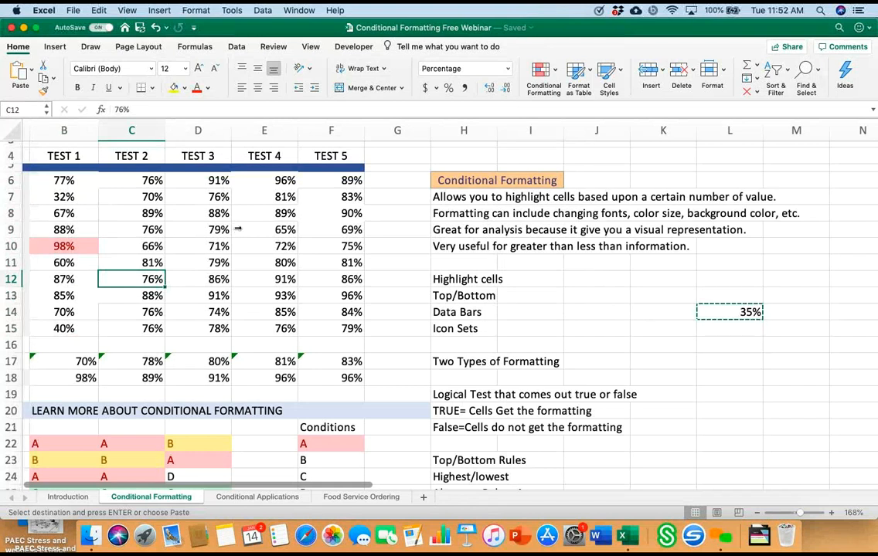
Step: Clear the conditional formatting rules from the Test 1 scores in B6:B15
{"action": "mouse_move", "coordinate": [64, 180]}
{"action": "left_mouse_down"}
{"action": "mouse_move", "coordinate": [64, 345]}
{"action": "mouse_move", "coordinate": [64, 328]}
{"action": "left_mouse_up"}
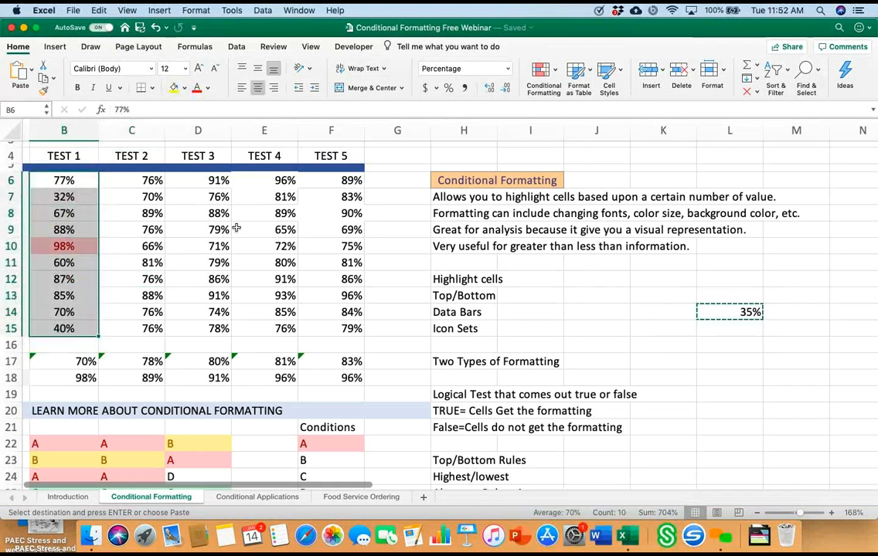
{"action": "left_click", "coordinate": [543, 78]}
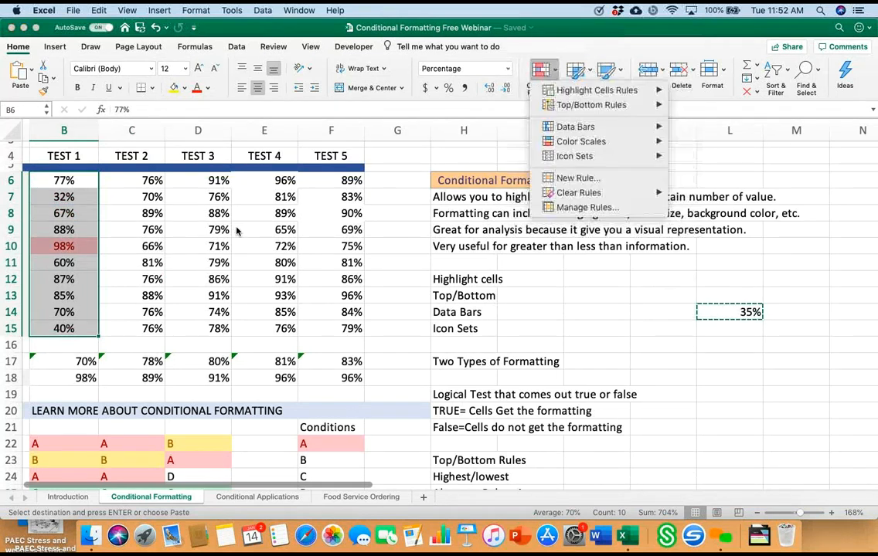
{"action": "mouse_move", "coordinate": [578, 192]}
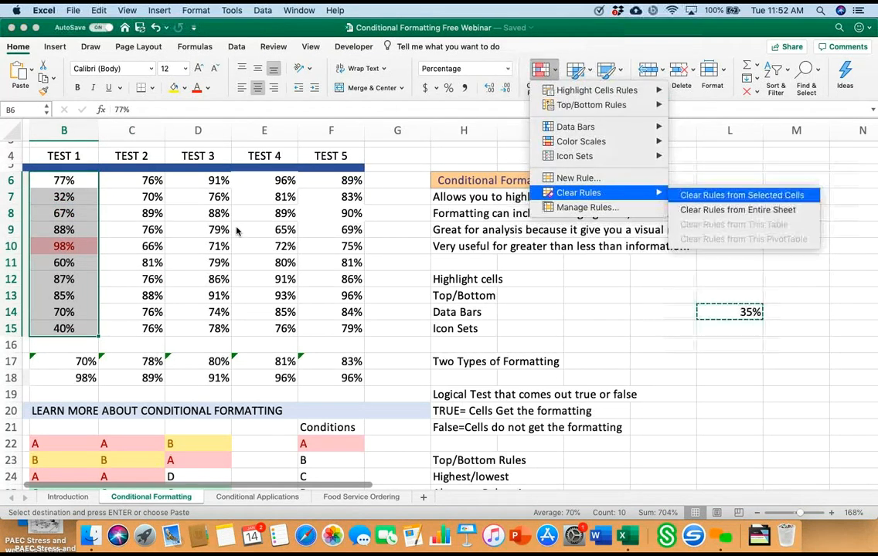
{"action": "left_click", "coordinate": [742, 194]}
Step: Apply a top-percent rule with a percentage above the default 10 and light red fill to the Test 1 scores in B6:B15
{"action": "left_click", "coordinate": [543, 77]}
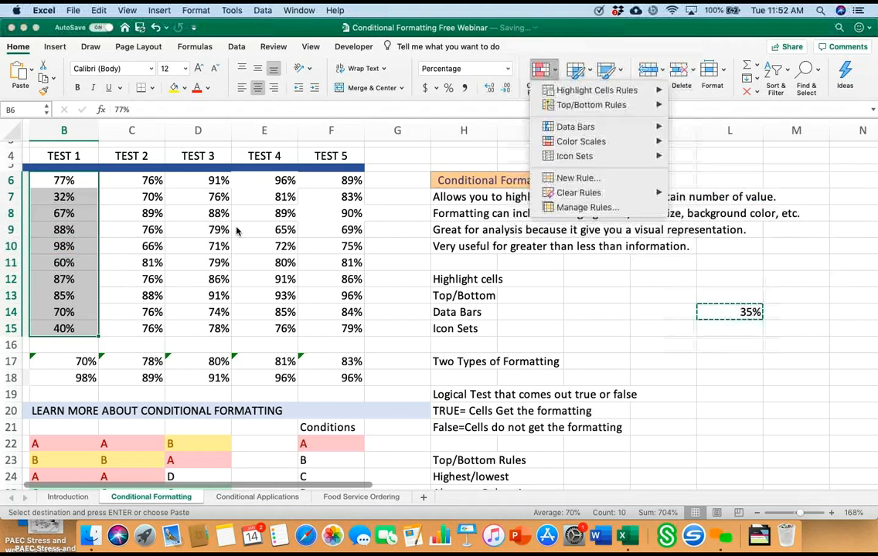
{"action": "mouse_move", "coordinate": [591, 105]}
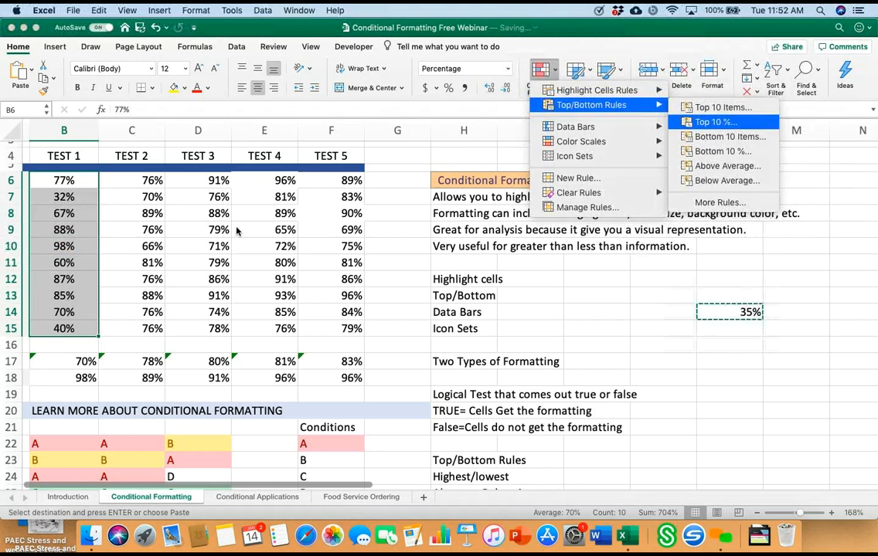
{"action": "left_click", "coordinate": [714, 122]}
{"action": "key", "text": "BackSpace"}
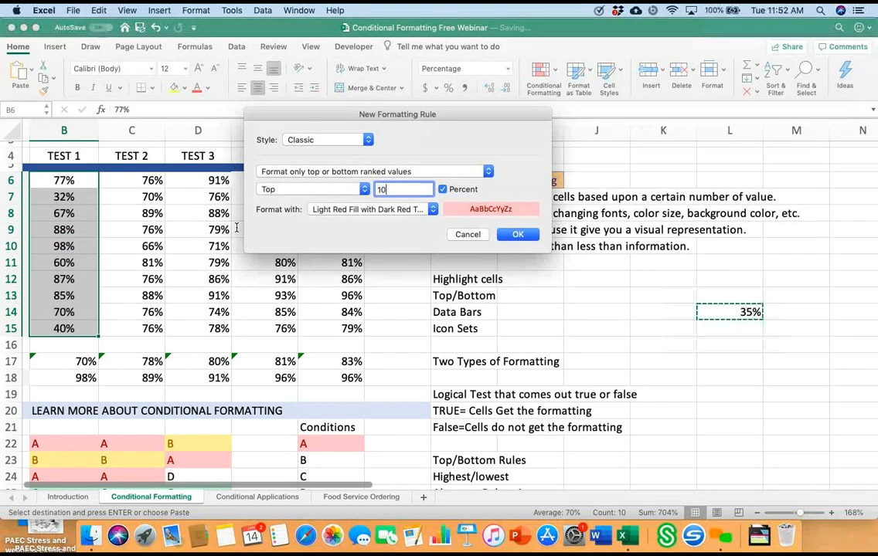
{"action": "type", "text": "2"}
{"action": "key", "text": "Return"}
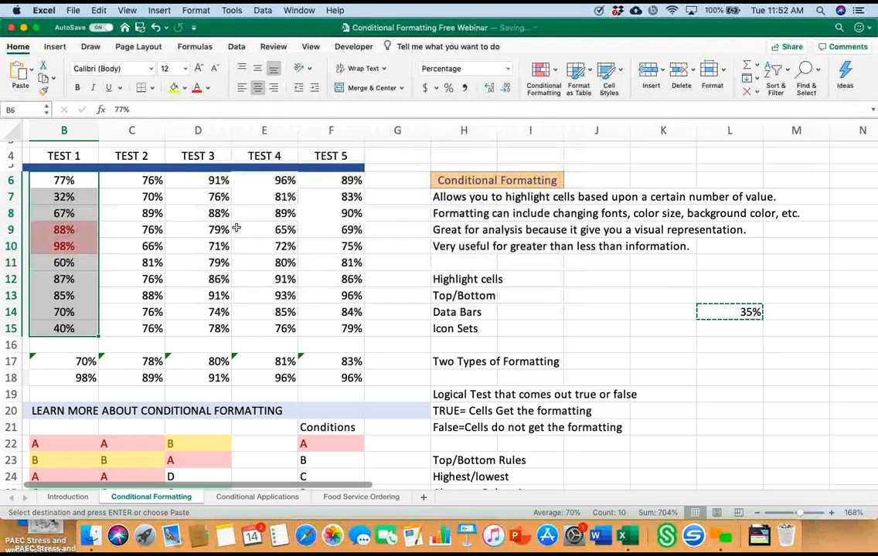
{"action": "left_click", "coordinate": [131, 296]}
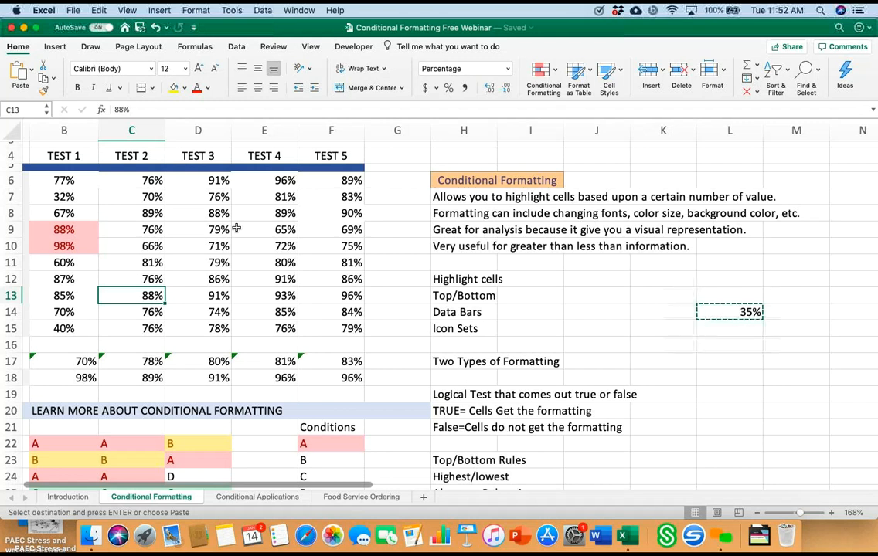
Step: Clear the conditional formatting rules from all test scores in B6:F15
{"action": "scroll", "coordinate": [235, 228], "scroll_direction": "down", "scroll_amount": 5}
{"action": "scroll", "coordinate": [236, 228], "scroll_direction": "left", "scroll_amount": 2}
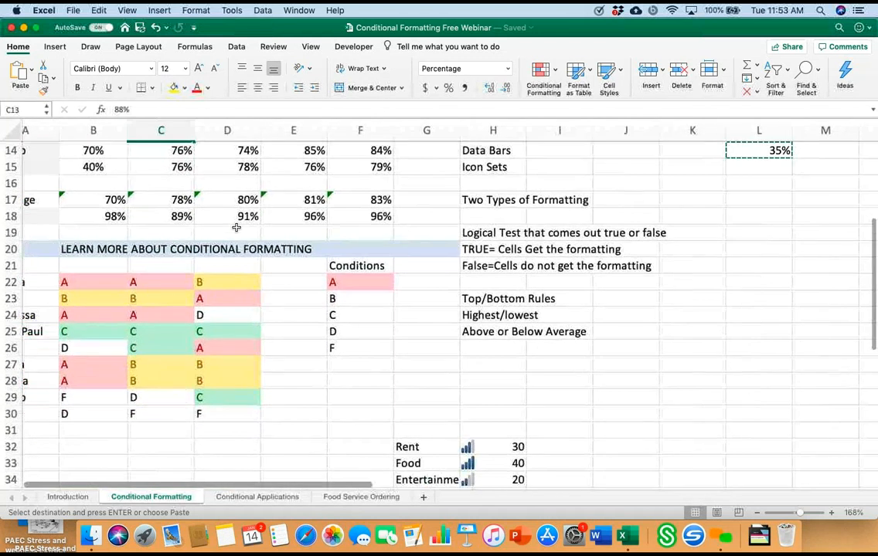
{"action": "scroll", "coordinate": [236, 227], "scroll_direction": "up", "scroll_amount": 5}
{"action": "scroll", "coordinate": [236, 228], "scroll_direction": "left", "scroll_amount": 1}
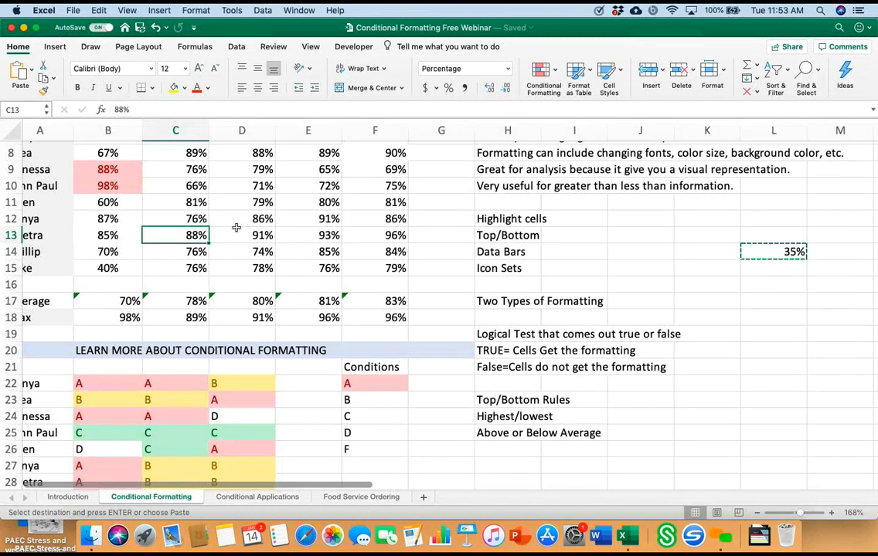
{"action": "scroll", "coordinate": [235, 228], "scroll_direction": "up", "scroll_amount": 2}
{"action": "scroll", "coordinate": [236, 228], "scroll_direction": "left", "scroll_amount": 1}
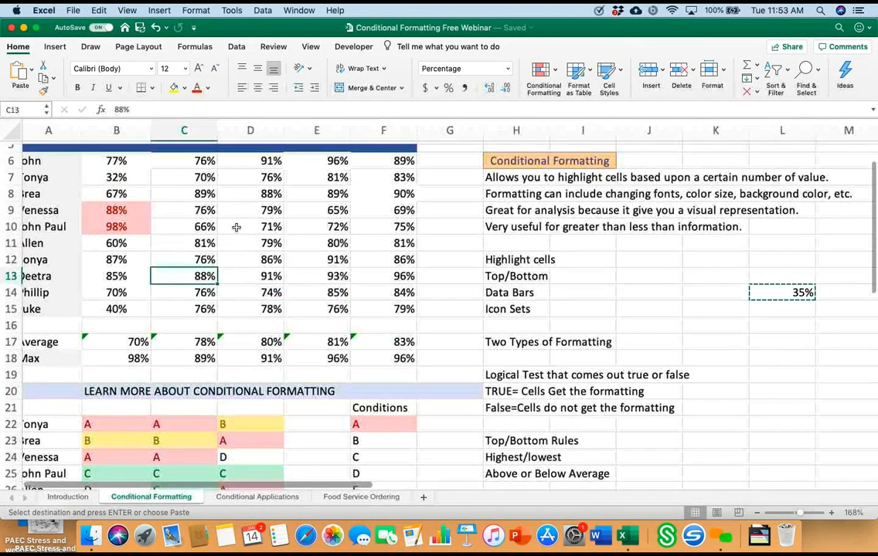
{"action": "mouse_move", "coordinate": [116, 160]}
{"action": "left_mouse_down"}
{"action": "mouse_move", "coordinate": [118, 177]}
{"action": "mouse_move", "coordinate": [384, 293]}
{"action": "mouse_move", "coordinate": [383, 309]}
{"action": "left_mouse_up"}
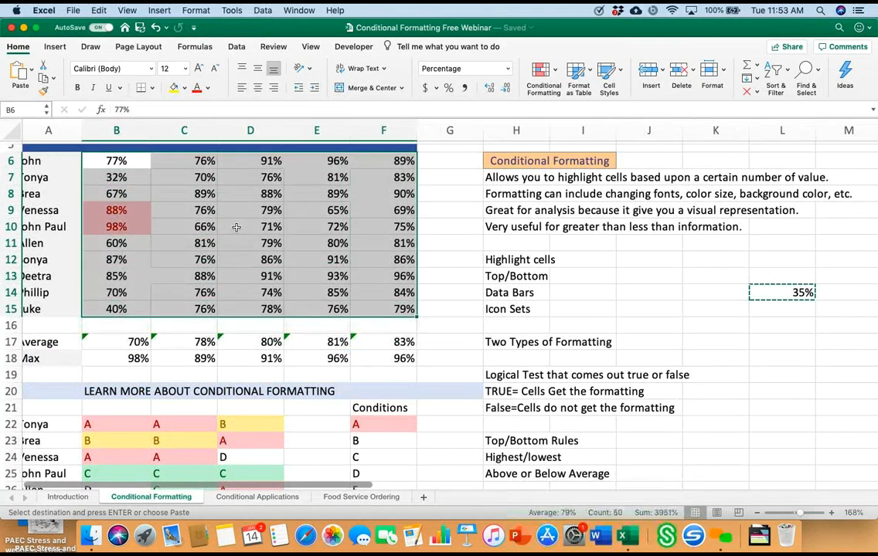
{"action": "left_click", "coordinate": [543, 77]}
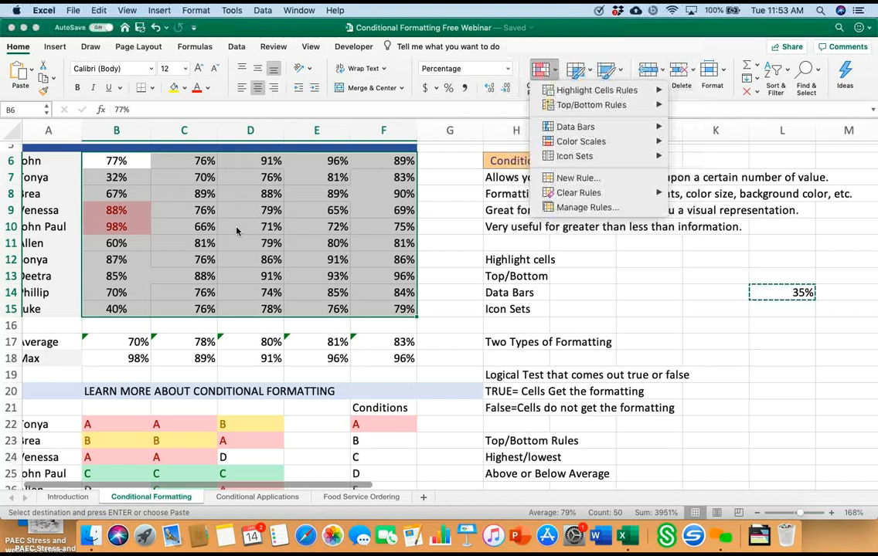
{"action": "mouse_move", "coordinate": [578, 193]}
{"action": "left_click", "coordinate": [742, 194]}
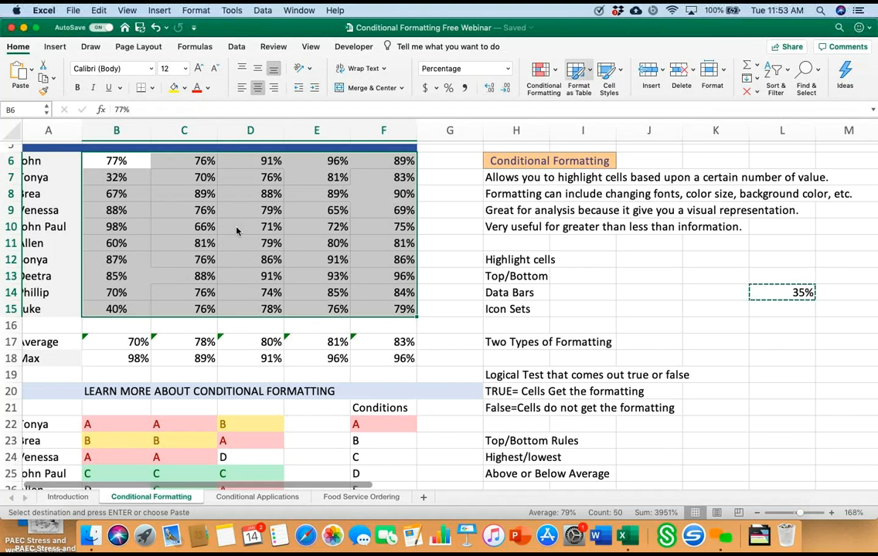
Step: Apply red gradient-fill data bars to all test scores in B6:F15
{"action": "left_click", "coordinate": [544, 70]}
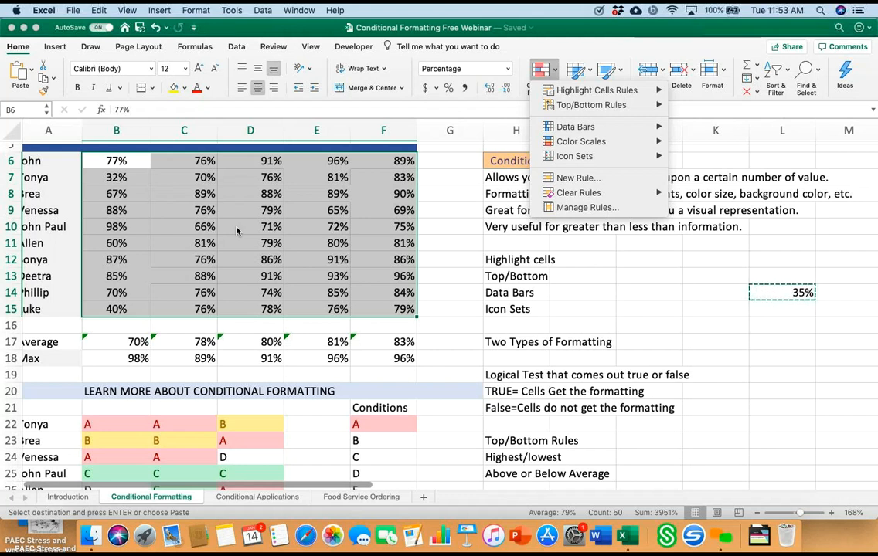
{"action": "mouse_move", "coordinate": [575, 127]}
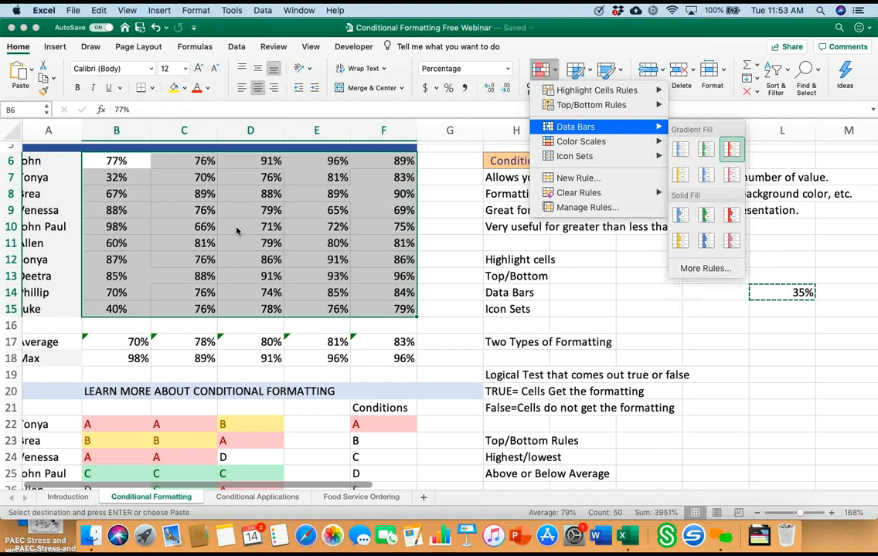
{"action": "left_click", "coordinate": [730, 149]}
{"action": "left_click", "coordinate": [449, 227]}
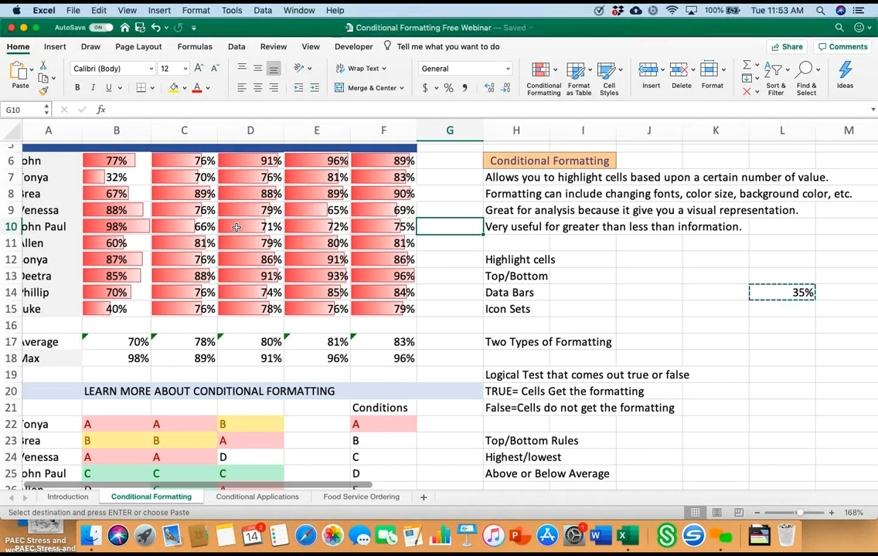
Step: Clear the data bar formatting from the test scores in B6:F15
{"action": "mouse_move", "coordinate": [117, 160]}
{"action": "left_mouse_down"}
{"action": "mouse_move", "coordinate": [316, 243]}
{"action": "mouse_move", "coordinate": [379, 292]}
{"action": "mouse_move", "coordinate": [383, 309]}
{"action": "left_mouse_up"}
{"action": "left_click", "coordinate": [544, 71]}
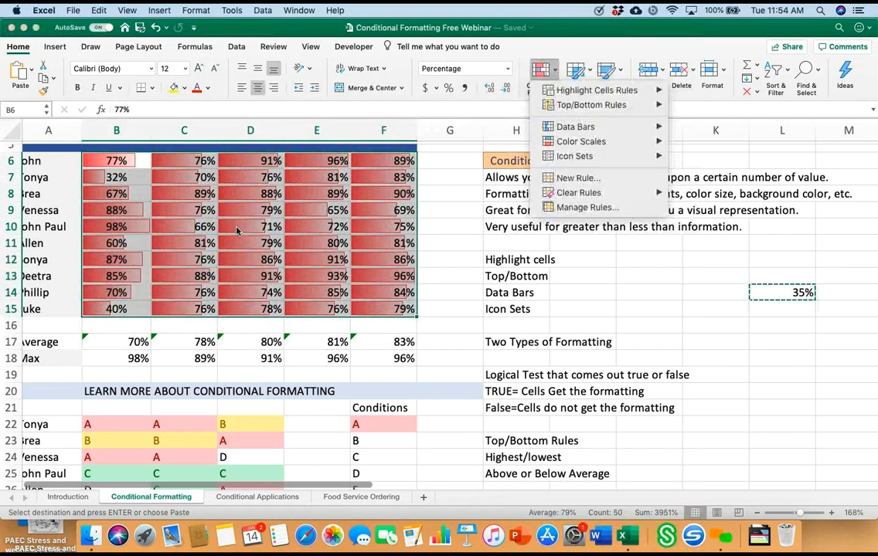
{"action": "mouse_move", "coordinate": [578, 192]}
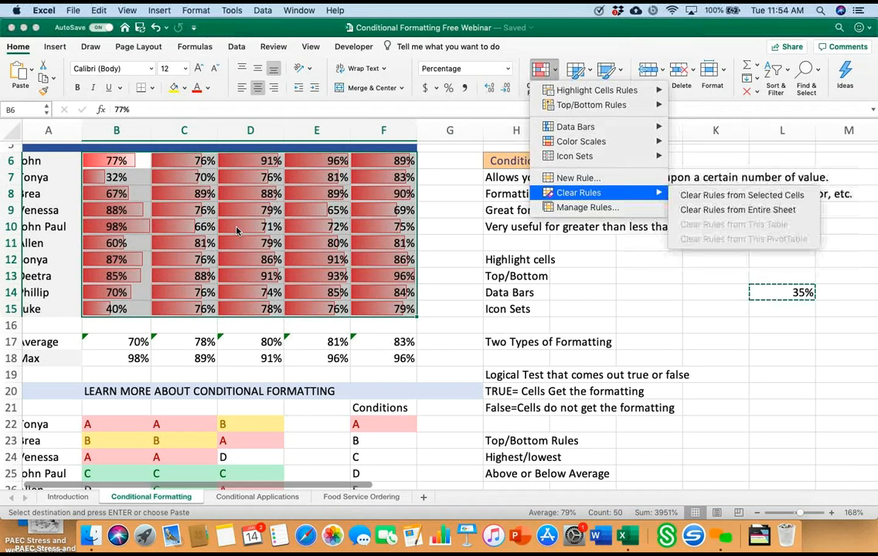
{"action": "left_click", "coordinate": [742, 195]}
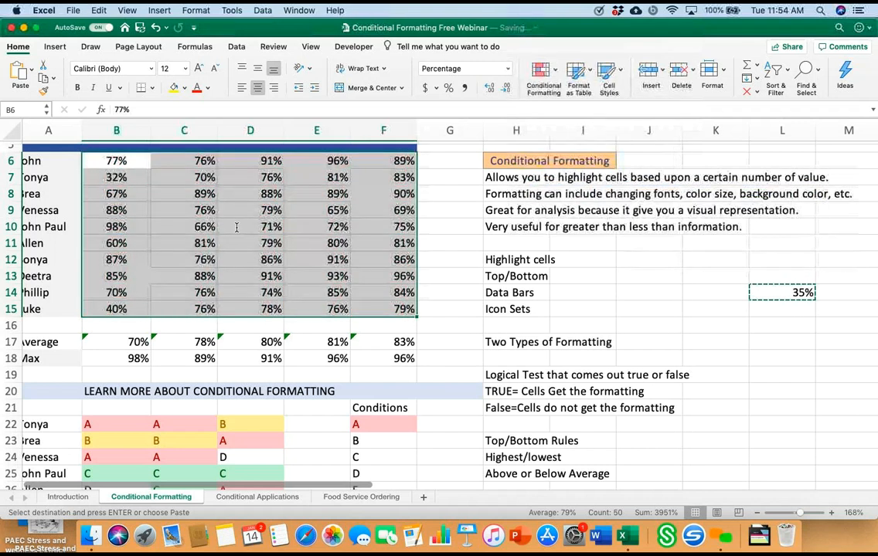
Step: Apply the green-yellow-red color scale to all test scores in B6:F15
{"action": "left_click", "coordinate": [544, 71]}
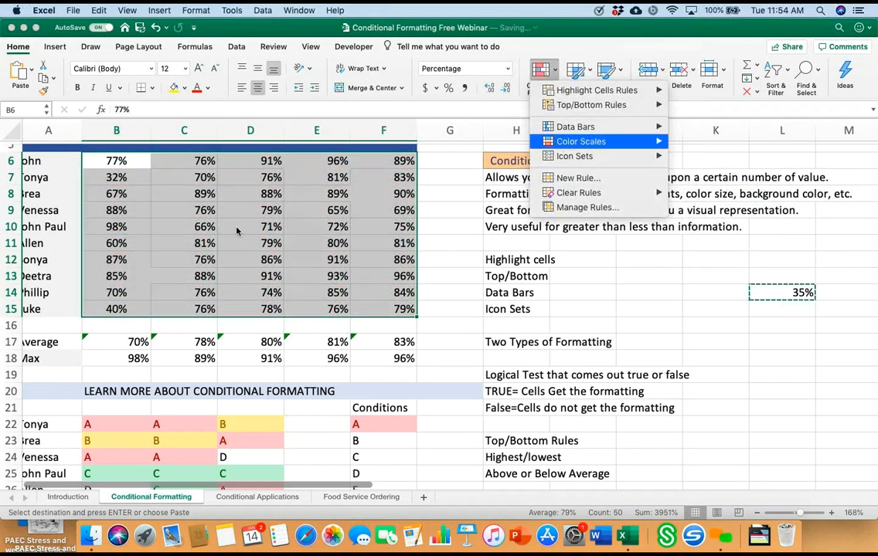
{"action": "mouse_move", "coordinate": [579, 141]}
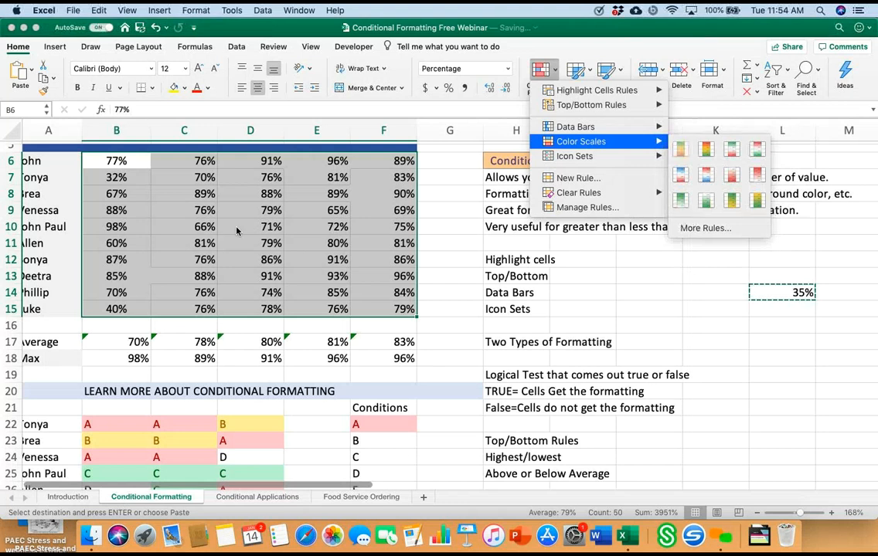
{"action": "left_click", "coordinate": [680, 149]}
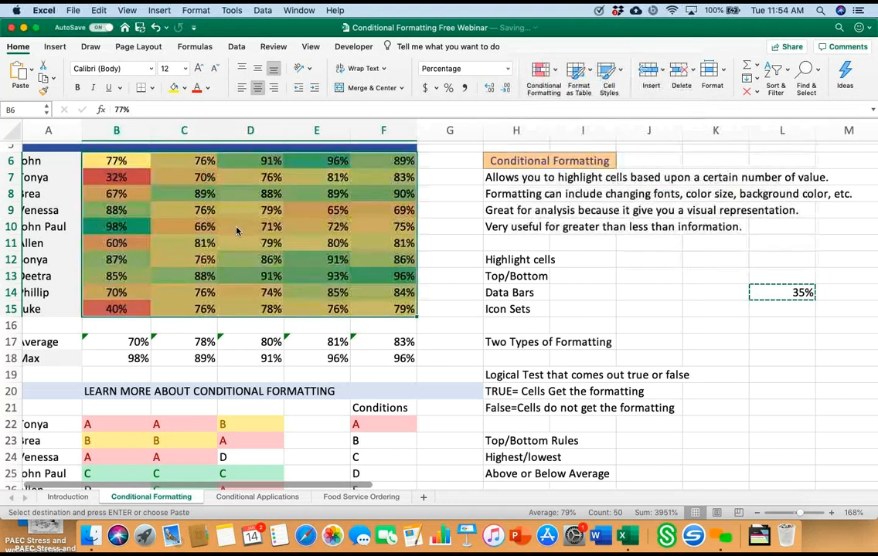
{"action": "left_click", "coordinate": [449, 211]}
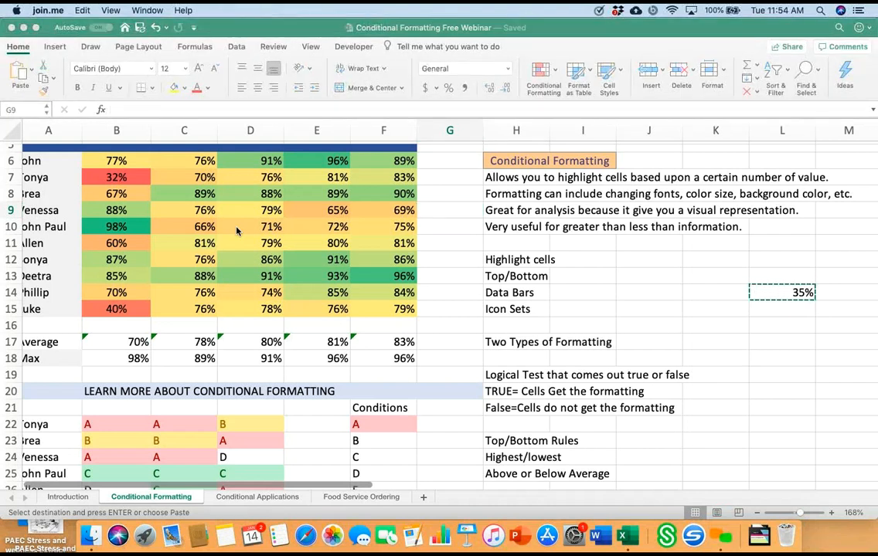
Step: Clear the color scale formatting from the test scores in B6:F15
{"action": "left_click", "coordinate": [236, 227]}
{"action": "mouse_move", "coordinate": [116, 161]}
{"action": "left_mouse_down"}
{"action": "mouse_move", "coordinate": [384, 276]}
{"action": "mouse_move", "coordinate": [383, 309]}
{"action": "left_mouse_up"}
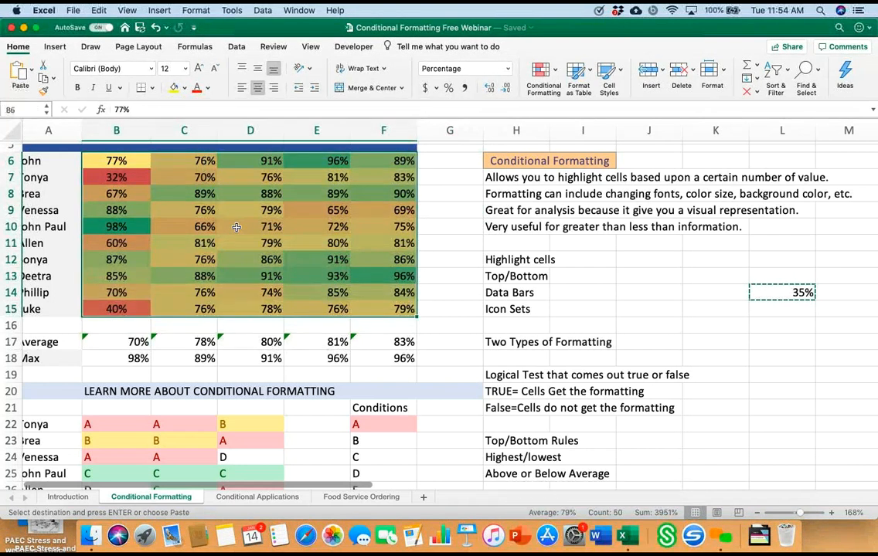
{"action": "left_click", "coordinate": [544, 71]}
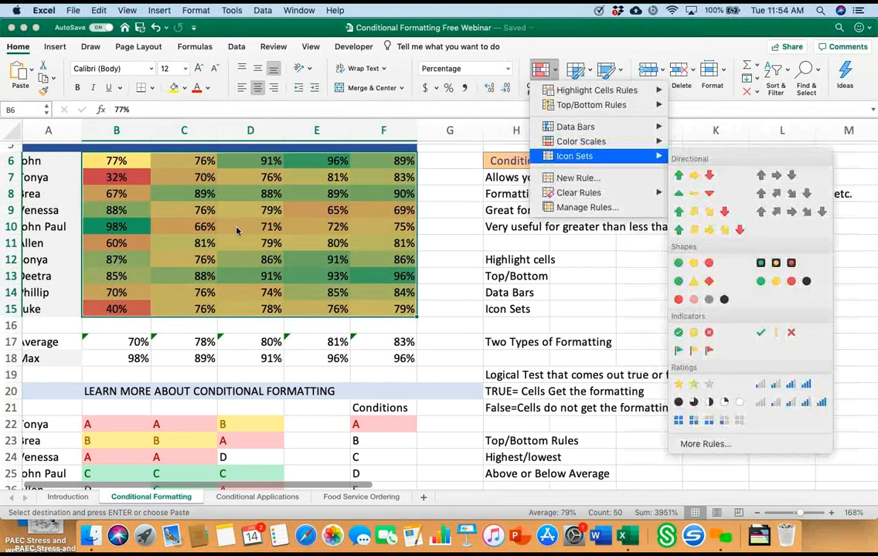
{"action": "mouse_move", "coordinate": [578, 192]}
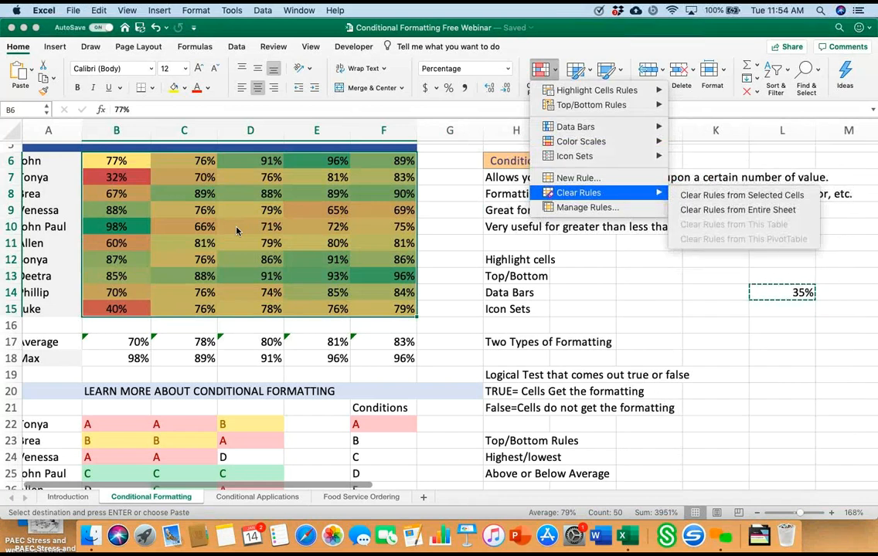
{"action": "left_click", "coordinate": [741, 194]}
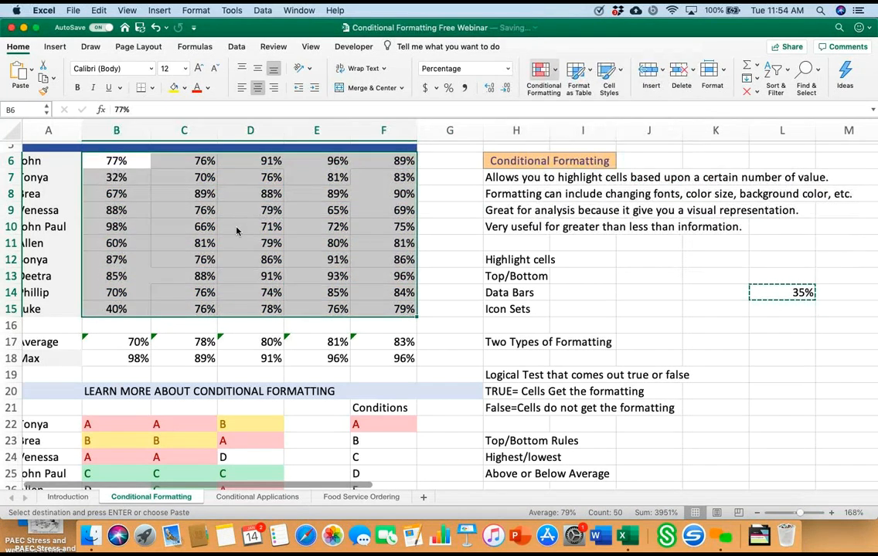
Step: Apply the four-bar ratings icon set to all test scores in B6:F15
{"action": "left_click", "coordinate": [544, 71]}
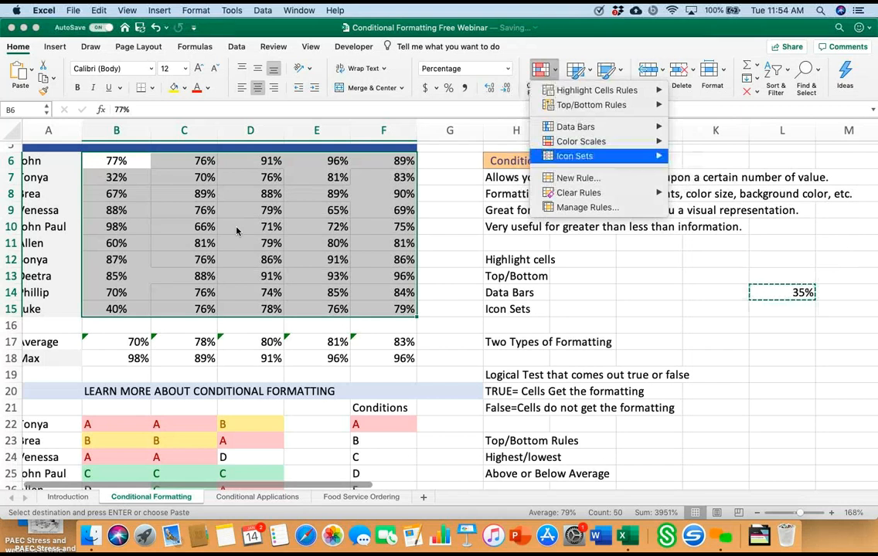
{"action": "mouse_move", "coordinate": [575, 156]}
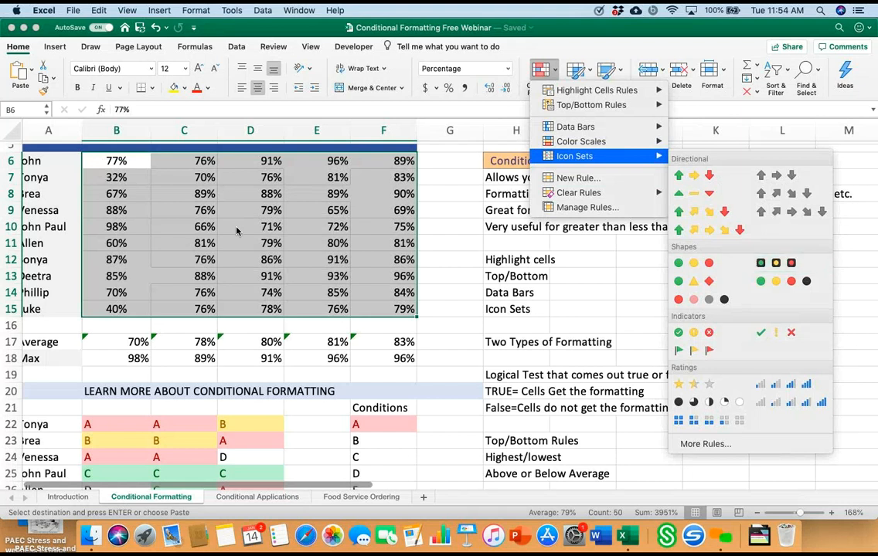
{"action": "left_click", "coordinate": [783, 383]}
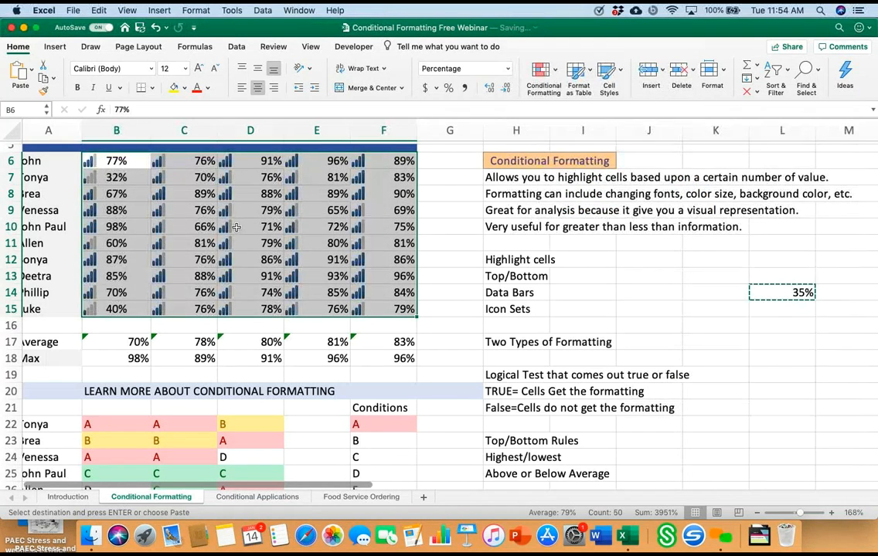
{"action": "left_click", "coordinate": [450, 293]}
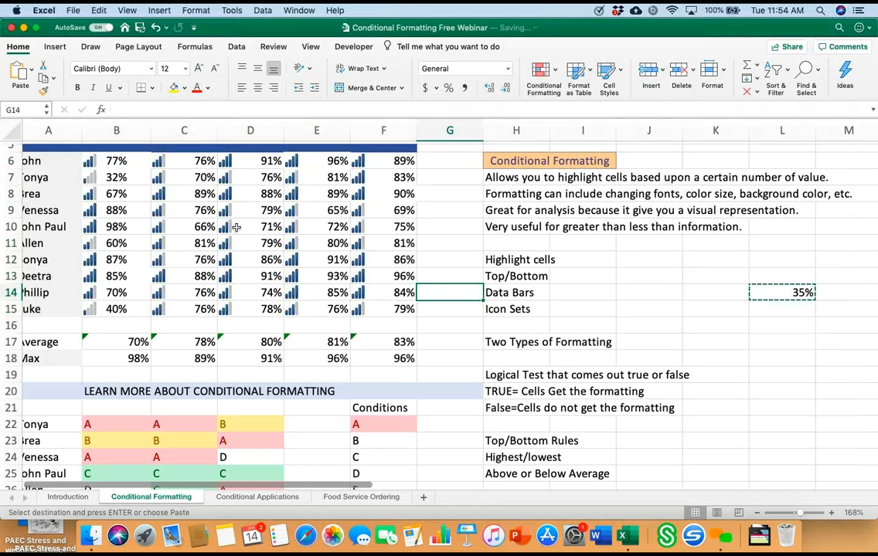
Step: Widen column G so the Entertainment label in the expense list in rows 32 to 35 fits completely
{"action": "scroll", "coordinate": [236, 227], "scroll_direction": "down", "scroll_amount": 5}
{"action": "scroll", "coordinate": [237, 227], "scroll_direction": "right", "scroll_amount": 1}
{"action": "scroll", "coordinate": [237, 228], "scroll_direction": "down", "scroll_amount": 3}
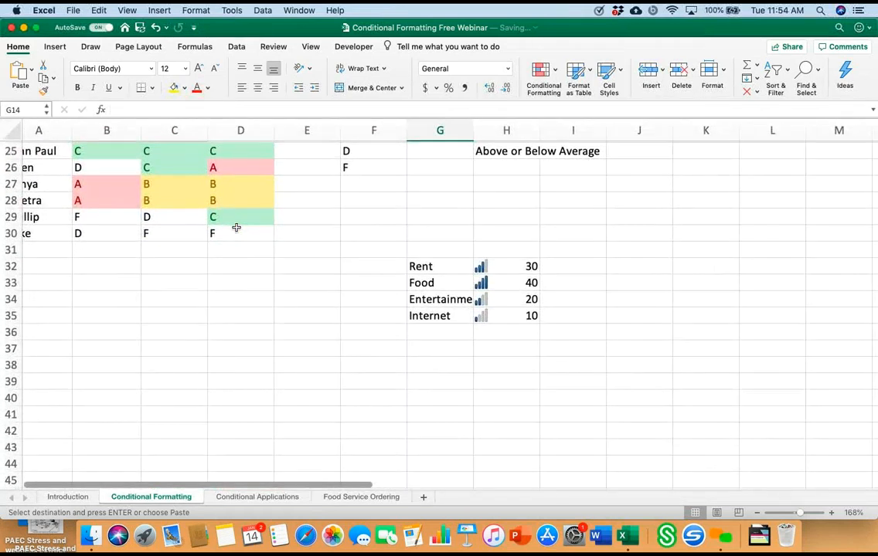
{"action": "scroll", "coordinate": [236, 228], "scroll_direction": "up", "scroll_amount": 10}
{"action": "scroll", "coordinate": [236, 228], "scroll_direction": "down", "scroll_amount": 8}
{"action": "scroll", "coordinate": [236, 228], "scroll_direction": "right", "scroll_amount": 2}
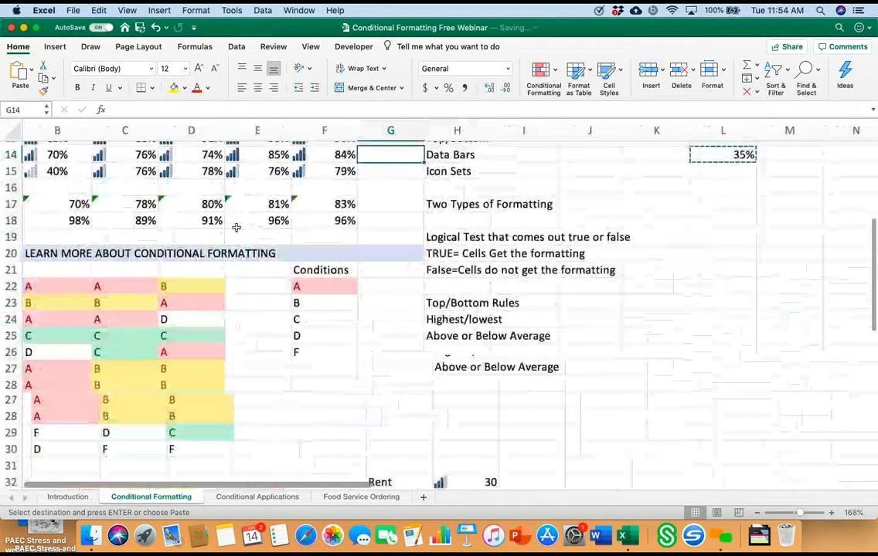
{"action": "scroll", "coordinate": [237, 228], "scroll_direction": "up", "scroll_amount": 5}
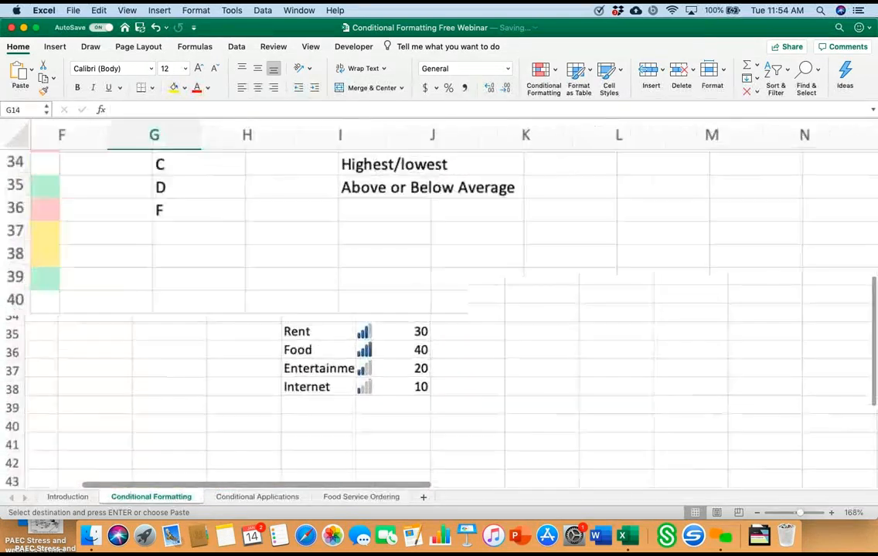
{"action": "scroll", "coordinate": [237, 227], "scroll_direction": "down", "scroll_amount": 3}
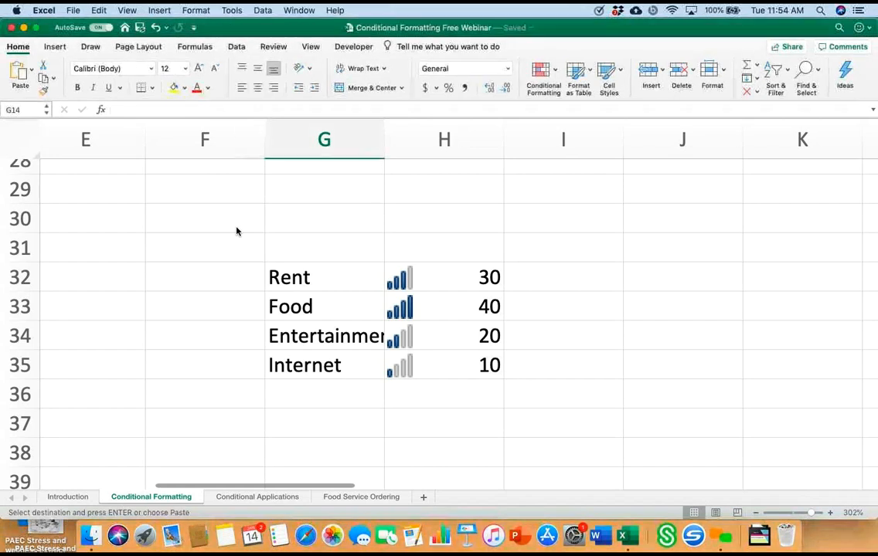
{"action": "left_click_drag", "start_coordinate": [384, 140], "coordinate": [401, 140]}
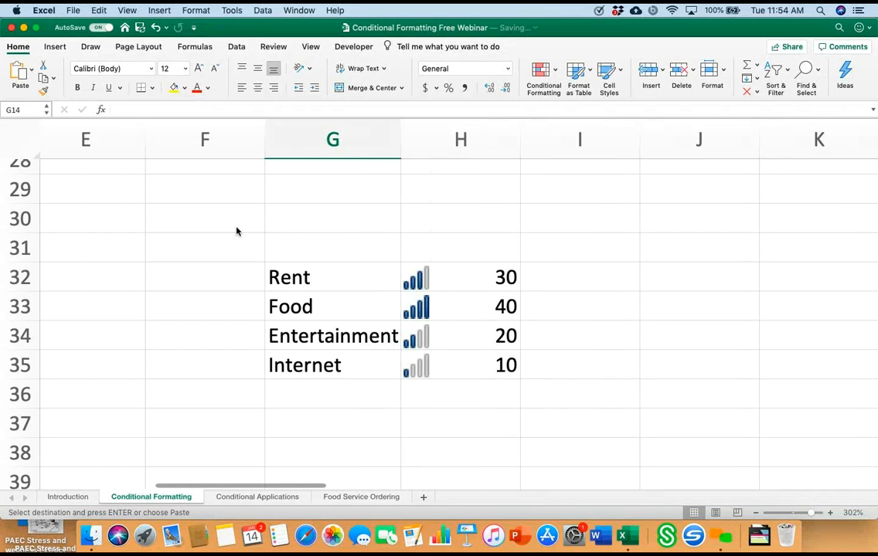
{"action": "left_click", "coordinate": [401, 140]}
{"action": "left_click_drag", "start_coordinate": [401, 140], "coordinate": [418, 140]}
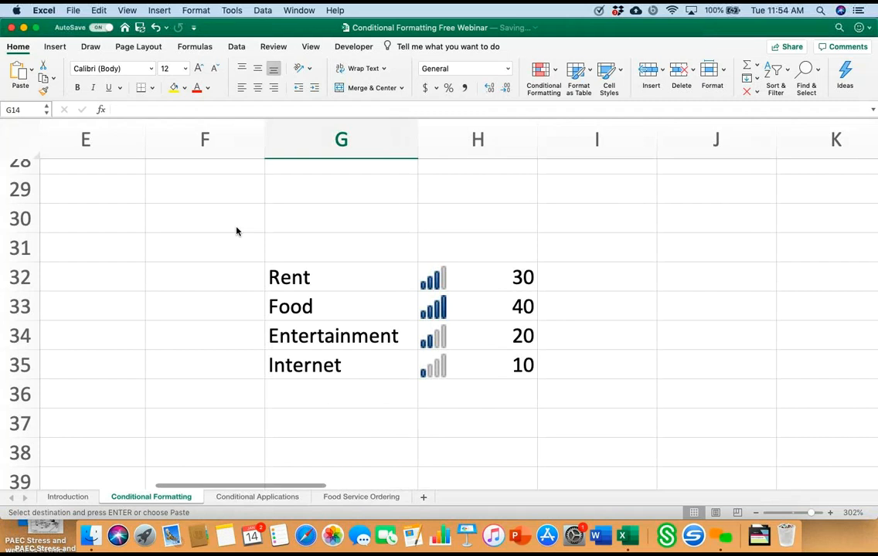
Step: Clear the bar icon set rules from the test scores in B6:F15
{"action": "scroll", "coordinate": [237, 231], "scroll_direction": "up", "scroll_amount": 10}
{"action": "scroll", "coordinate": [236, 231], "scroll_direction": "left", "scroll_amount": 3}
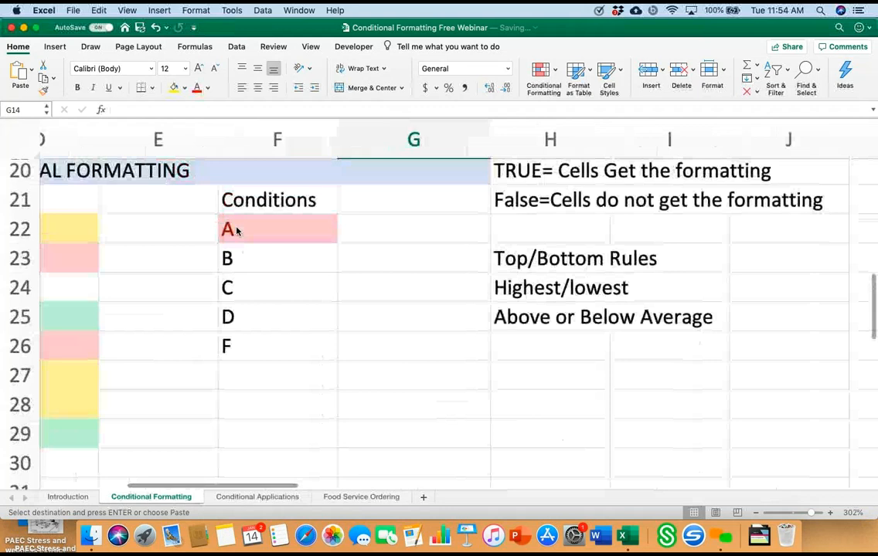
{"action": "scroll", "coordinate": [236, 231], "scroll_direction": "up", "scroll_amount": 7}
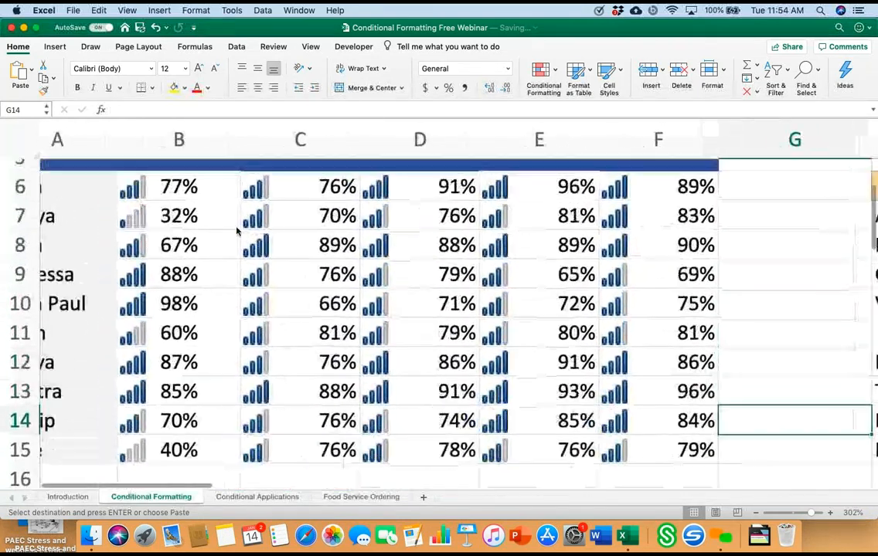
{"action": "scroll", "coordinate": [236, 231], "scroll_direction": "down", "scroll_amount": 1}
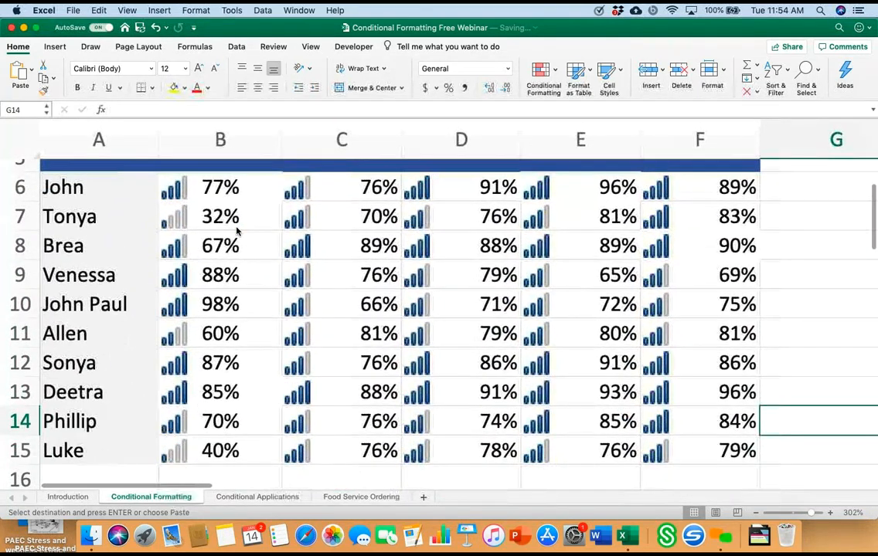
{"action": "scroll", "coordinate": [237, 231], "scroll_direction": "down", "scroll_amount": 3, "text": "ctrl"}
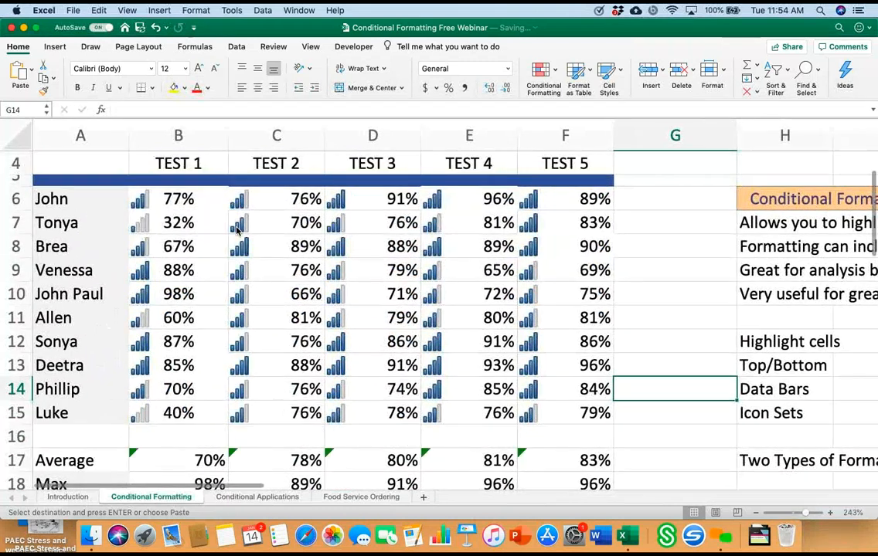
{"action": "left_click", "coordinate": [209, 204]}
{"action": "mouse_move", "coordinate": [210, 204]}
{"action": "left_mouse_down"}
{"action": "mouse_move", "coordinate": [372, 318]}
{"action": "mouse_move", "coordinate": [565, 413]}
{"action": "left_mouse_up"}
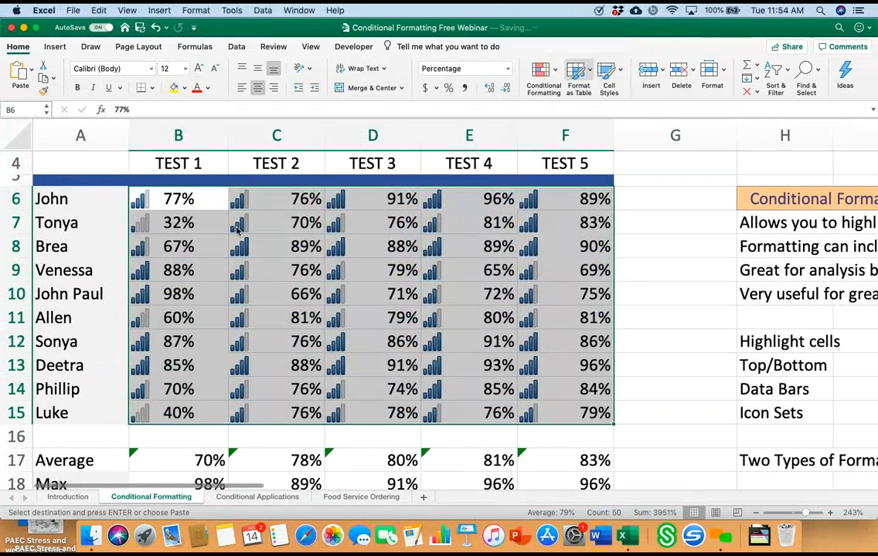
{"action": "left_click", "coordinate": [544, 71]}
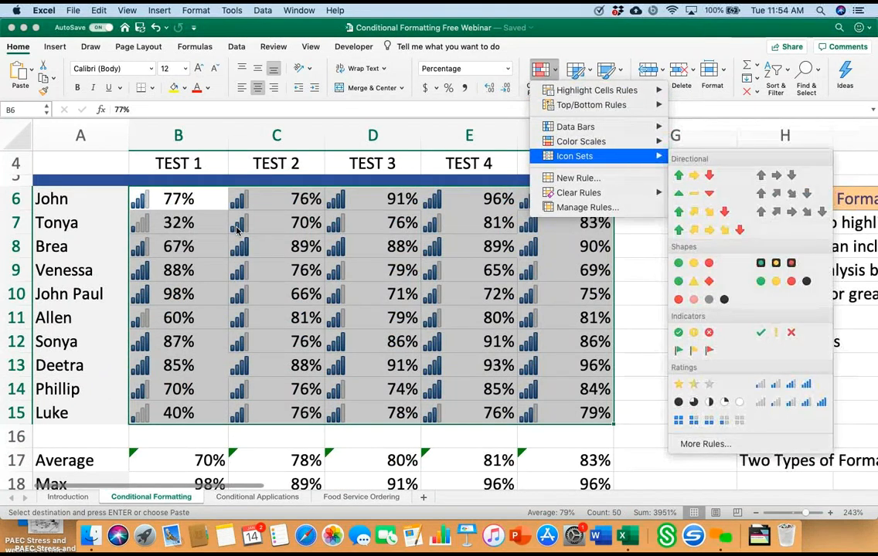
{"action": "mouse_move", "coordinate": [578, 192]}
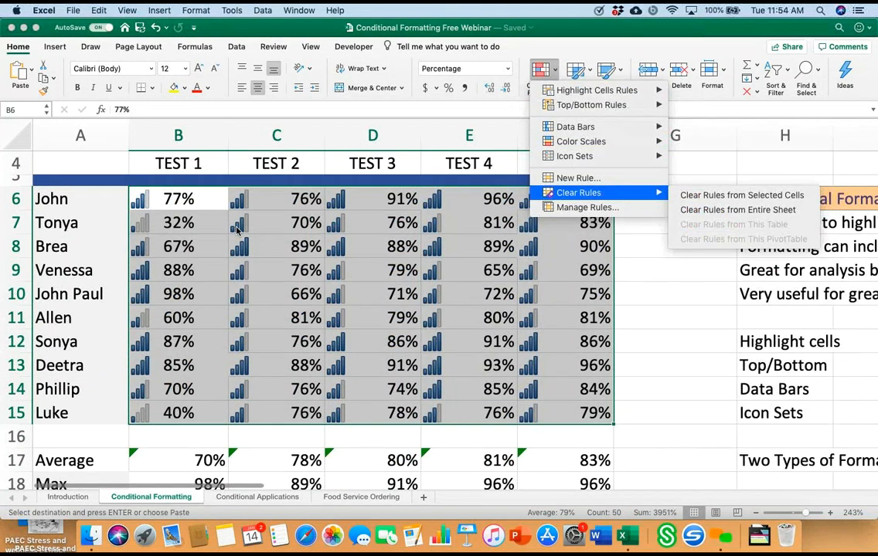
{"action": "left_click", "coordinate": [741, 195]}
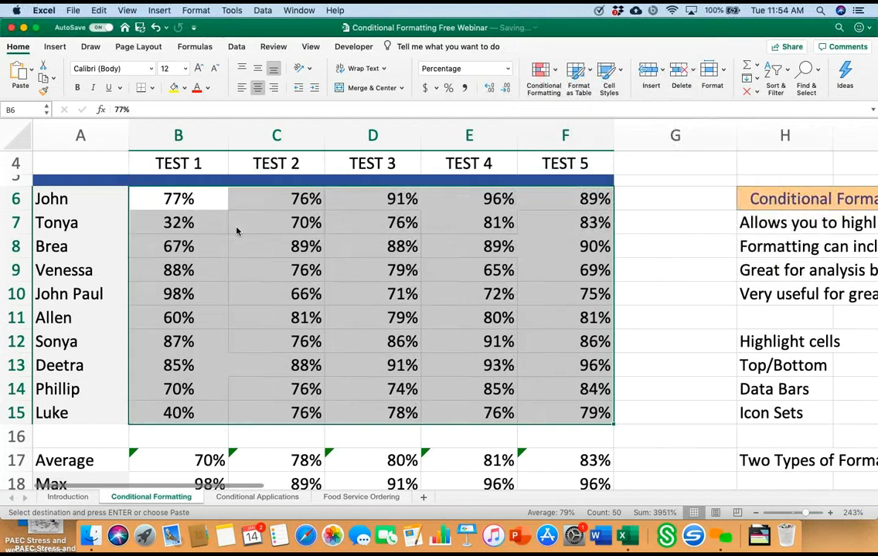
Step: Apply the three-circle green, yellow and red shapes icon set to all test scores in B6:F15
{"action": "left_click", "coordinate": [544, 71]}
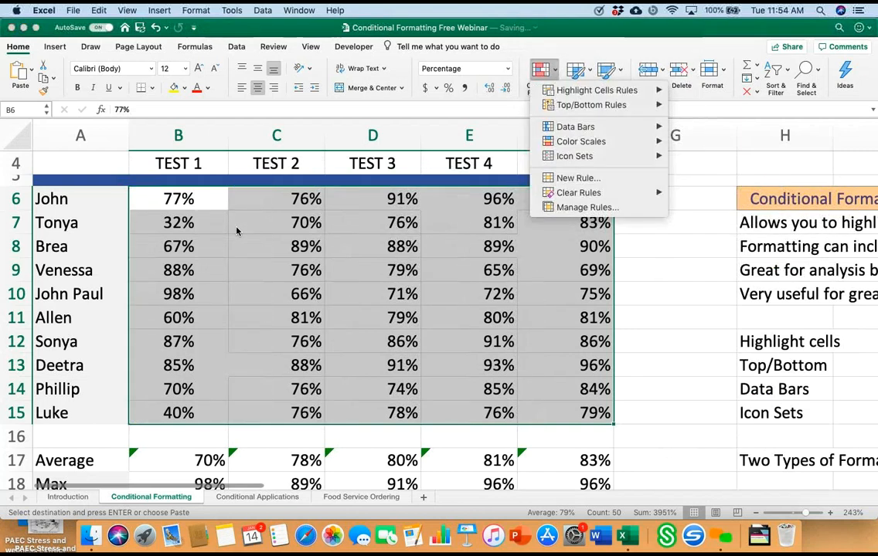
{"action": "mouse_move", "coordinate": [574, 156]}
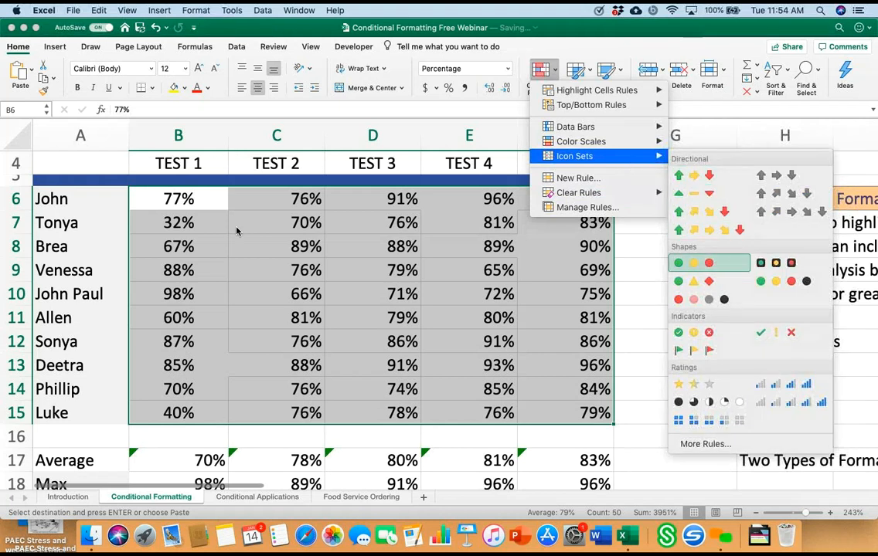
{"action": "left_click", "coordinate": [693, 263]}
{"action": "left_click", "coordinate": [674, 271]}
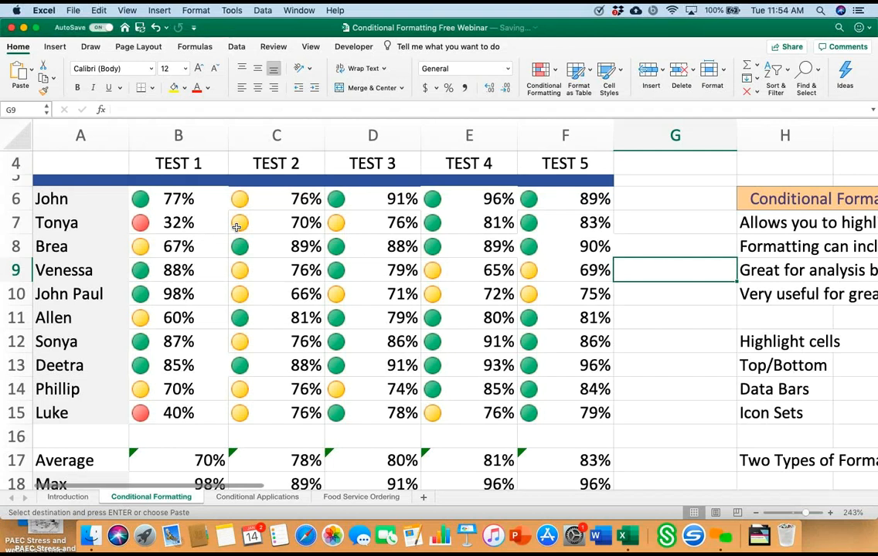
Step: Add a text-contains rule to empty cell D38 that formats the text Paid with light red fill and dark red text
{"action": "scroll", "coordinate": [236, 226], "scroll_direction": "down", "scroll_amount": 15}
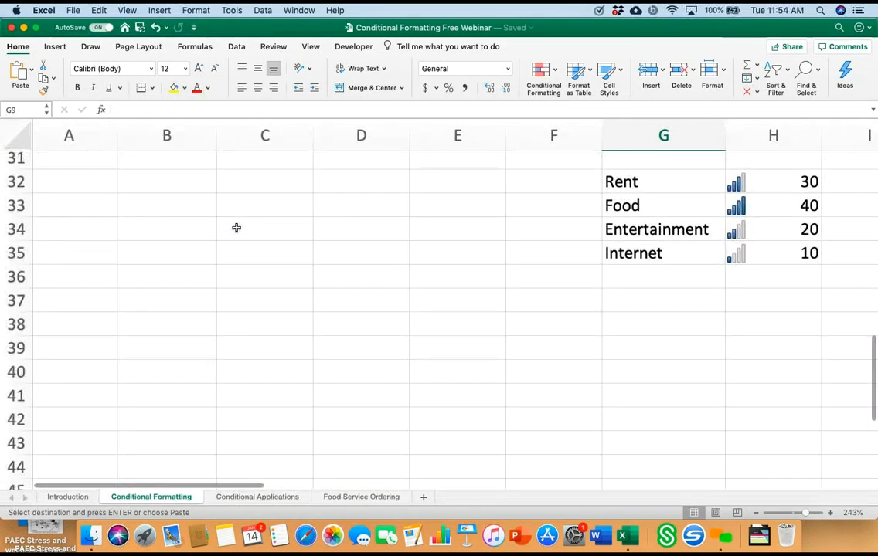
{"action": "left_click", "coordinate": [360, 324]}
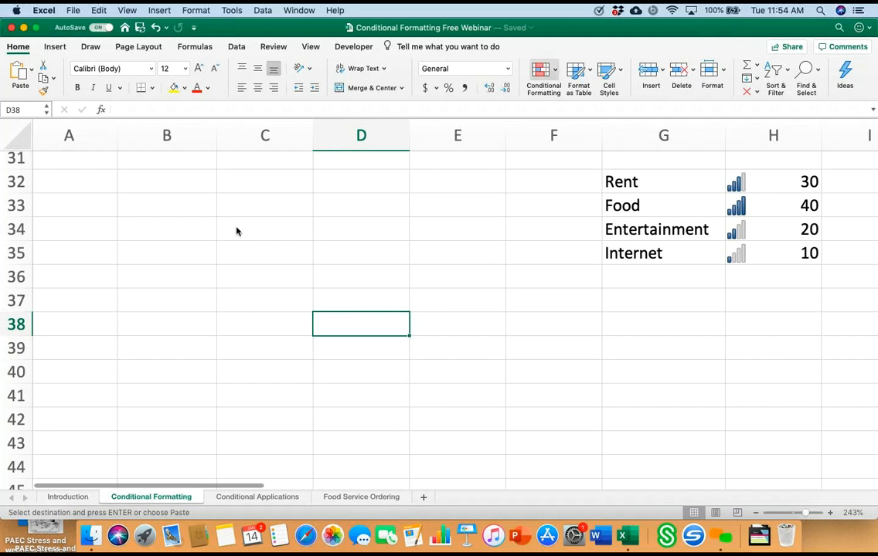
{"action": "left_click", "coordinate": [544, 71]}
{"action": "mouse_move", "coordinate": [596, 90]}
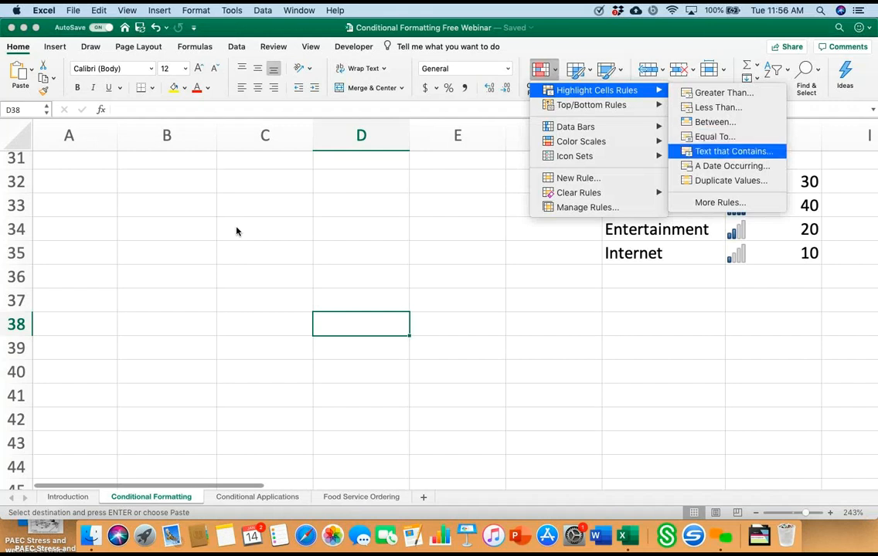
{"action": "left_click", "coordinate": [733, 151]}
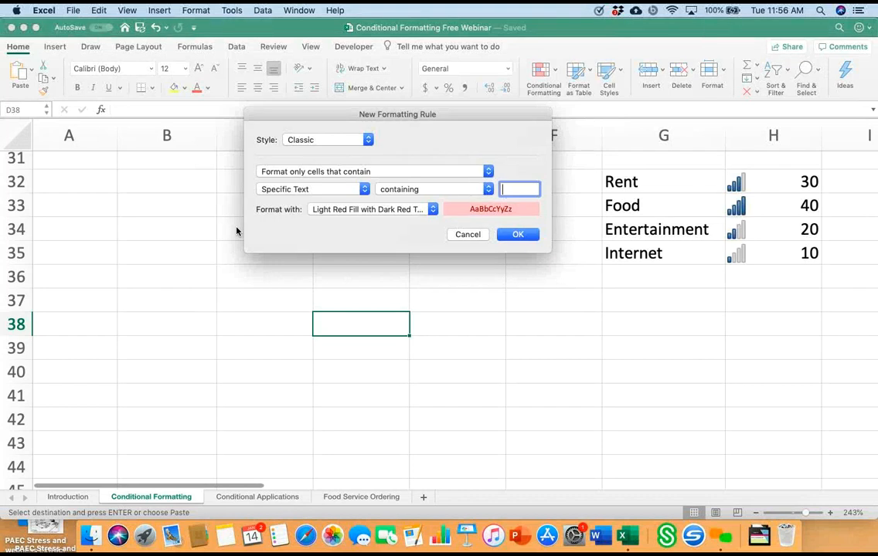
{"action": "type", "text": "Paid"}
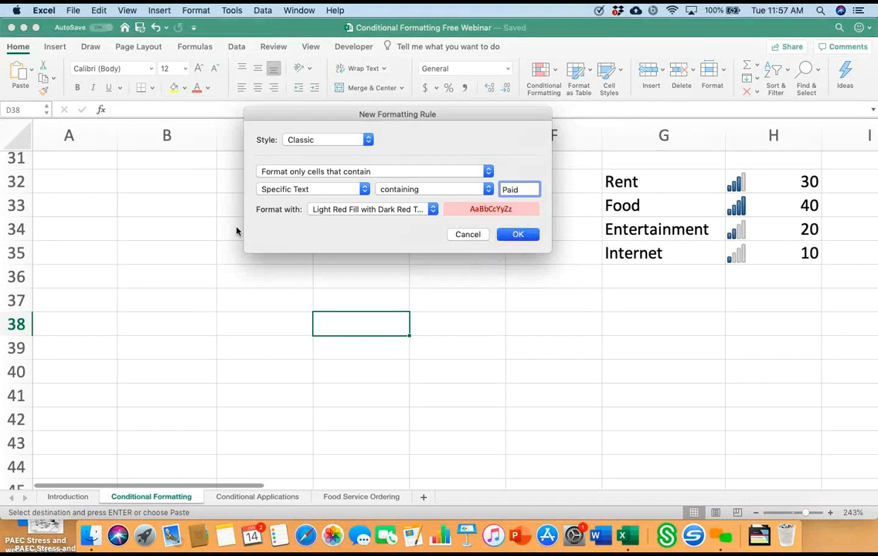
{"action": "key", "text": "Return"}
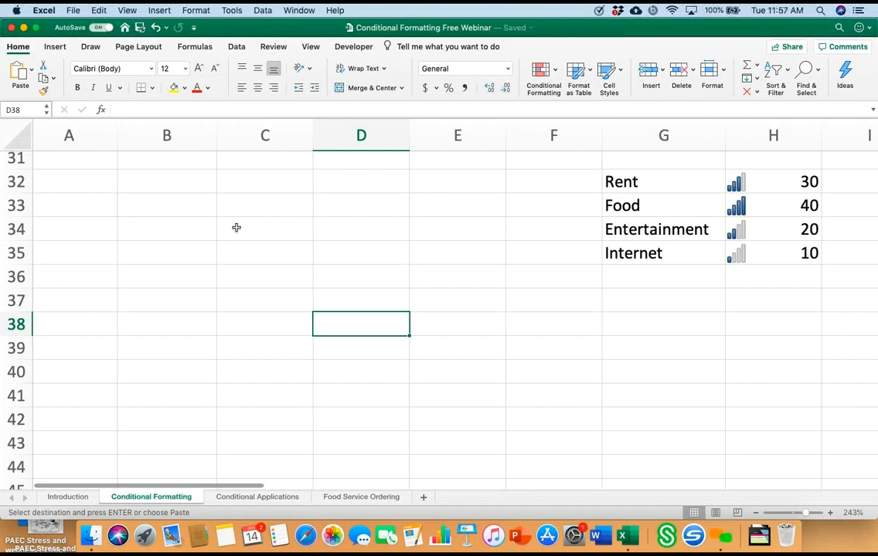
Step: Enter Paid in D38 to test the text rule, and clear the cell's contents again
{"action": "type", "text": "Paid"}
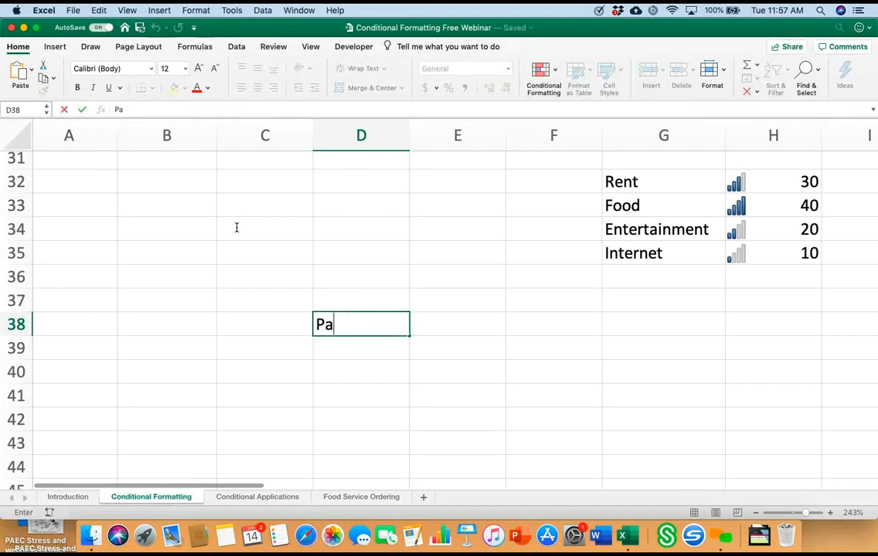
{"action": "key", "text": "Return"}
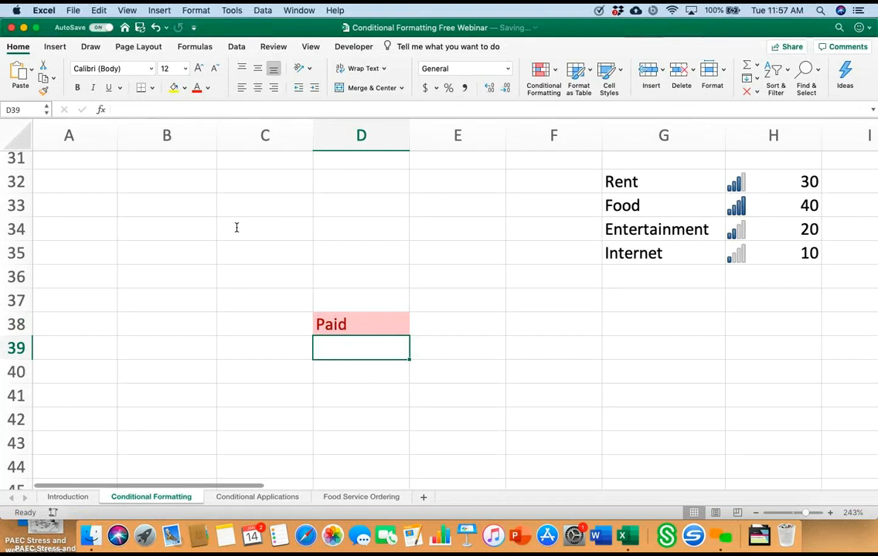
{"action": "key", "text": "Up"}
{"action": "key", "text": "Left"}
{"action": "key", "text": "Left"}
{"action": "key", "text": "Left"}
{"action": "key", "text": "Right"}
{"action": "key", "text": "Right"}
{"action": "key", "text": "Right"}
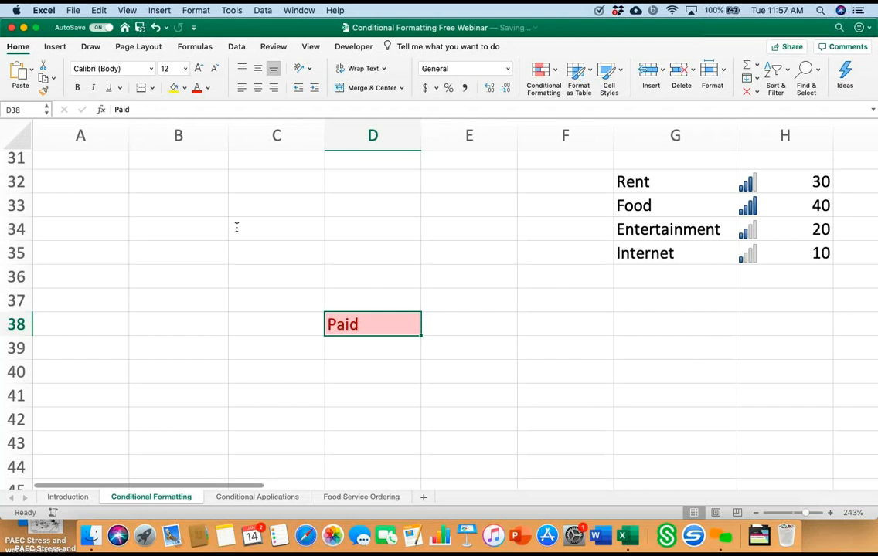
{"action": "key", "text": "Delete"}
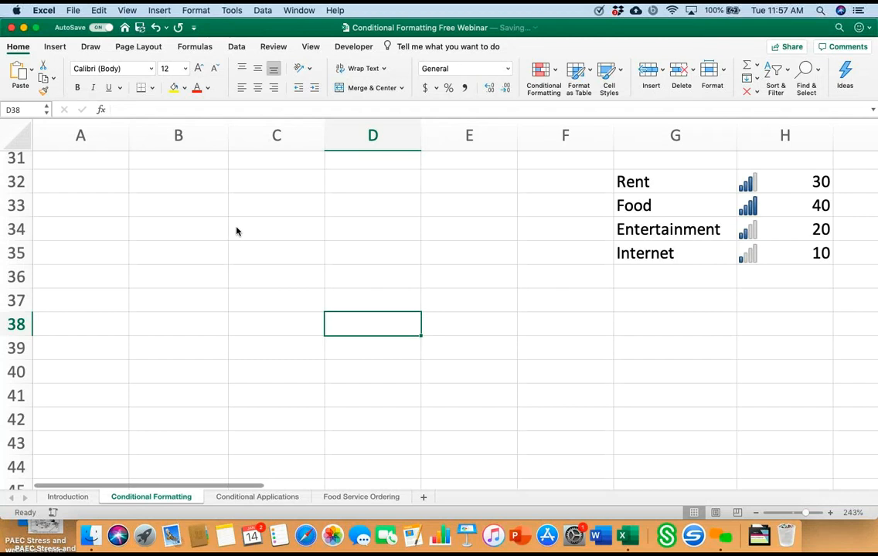
Step: Enter the values 56, 66 and 76 in cells E39 to E41
{"action": "key", "text": "Right"}
{"action": "key", "text": "Down"}
{"action": "type", "text": "1"}
{"action": "key", "text": "BackSpace"}
{"action": "type", "text": "56"}
{"action": "key", "text": "Return"}
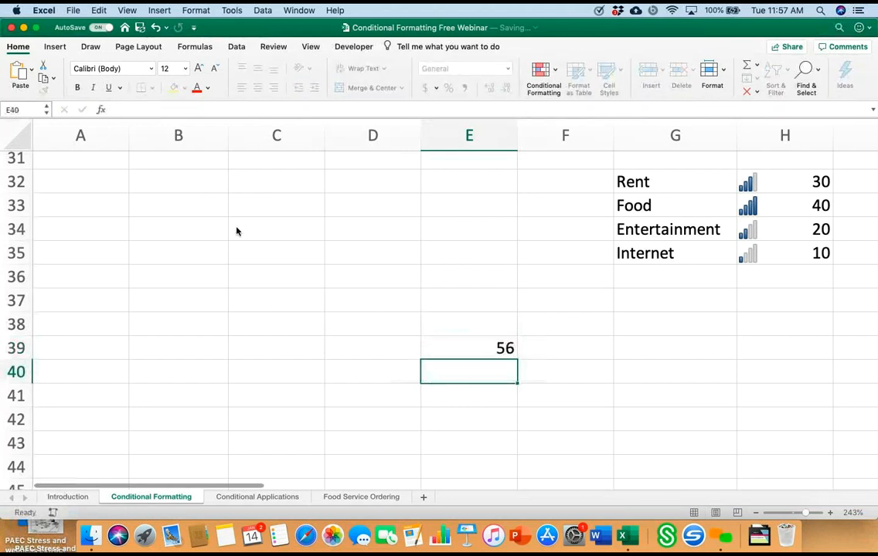
{"action": "type", "text": "66"}
{"action": "key", "text": "Return"}
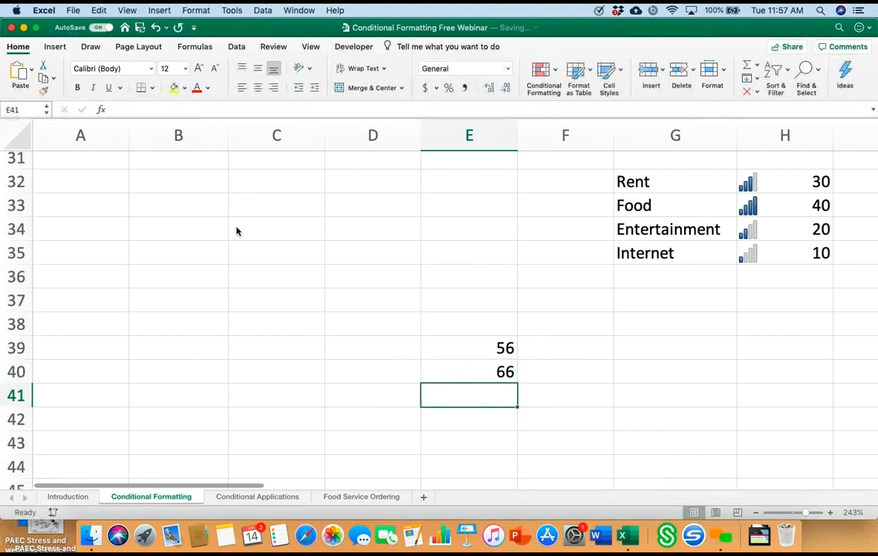
{"action": "type", "text": "76"}
{"action": "key", "text": "Return"}
Step: Replace the values in cells E39 to E41 with 200, 300 and 400
{"action": "key", "text": "Up"}
{"action": "key", "text": "Up"}
{"action": "key", "text": "Up"}
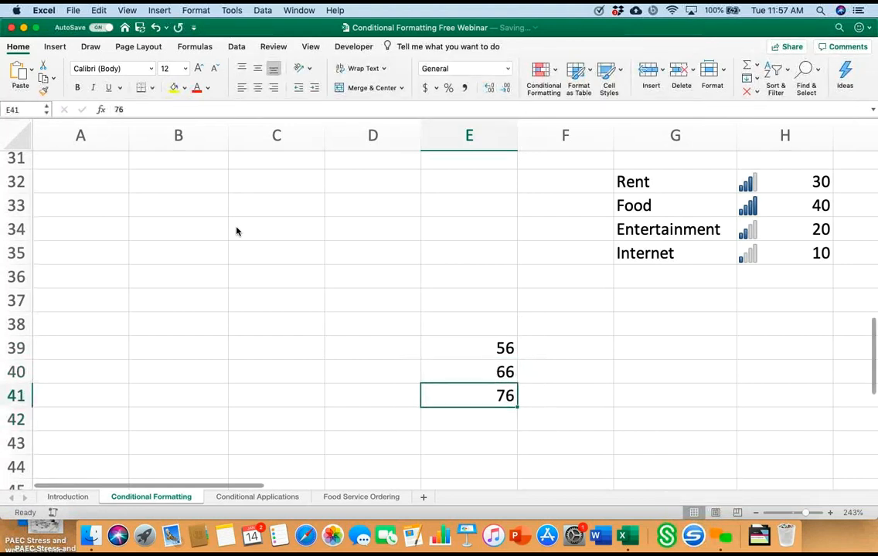
{"action": "key", "text": "BackSpace"}
{"action": "type", "text": "200"}
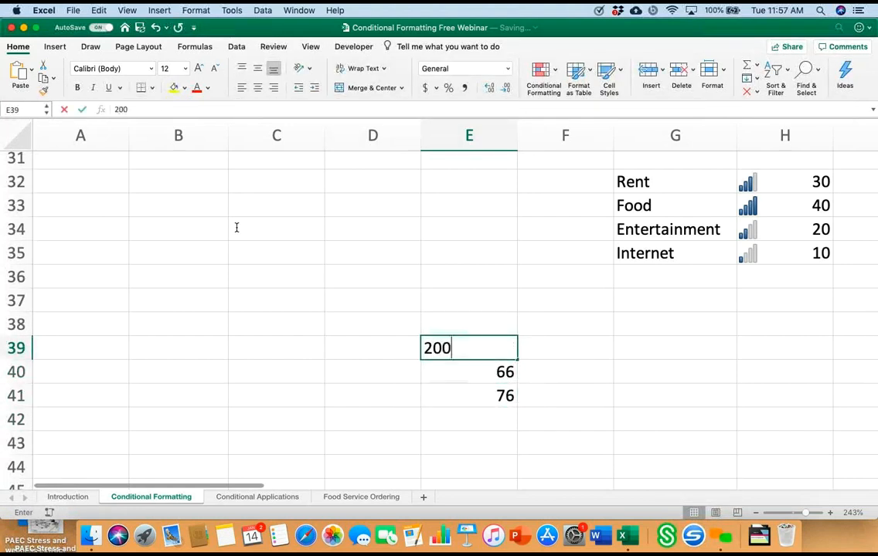
{"action": "key", "text": "Return"}
{"action": "key", "text": "Return"}
{"action": "key", "text": "Up"}
{"action": "type", "text": "300"}
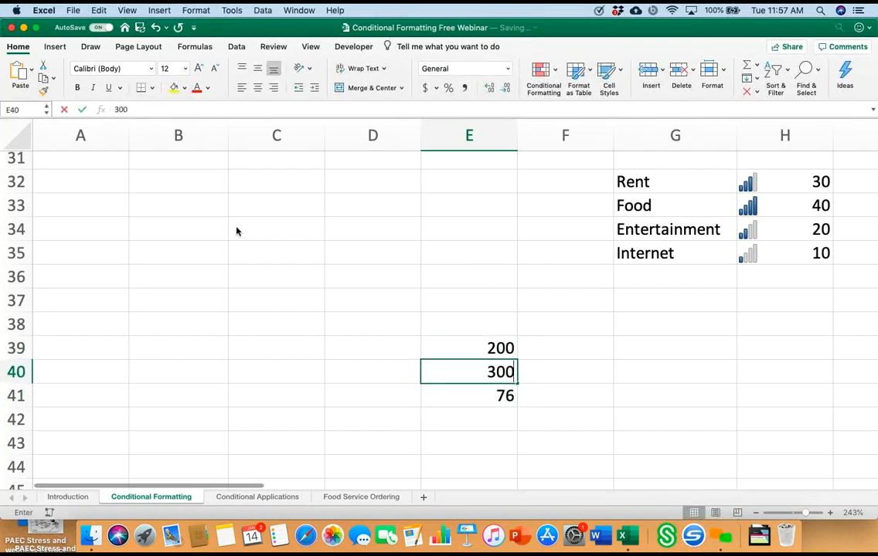
{"action": "key", "text": "Return"}
{"action": "type", "text": "400"}
{"action": "key", "text": "Return"}
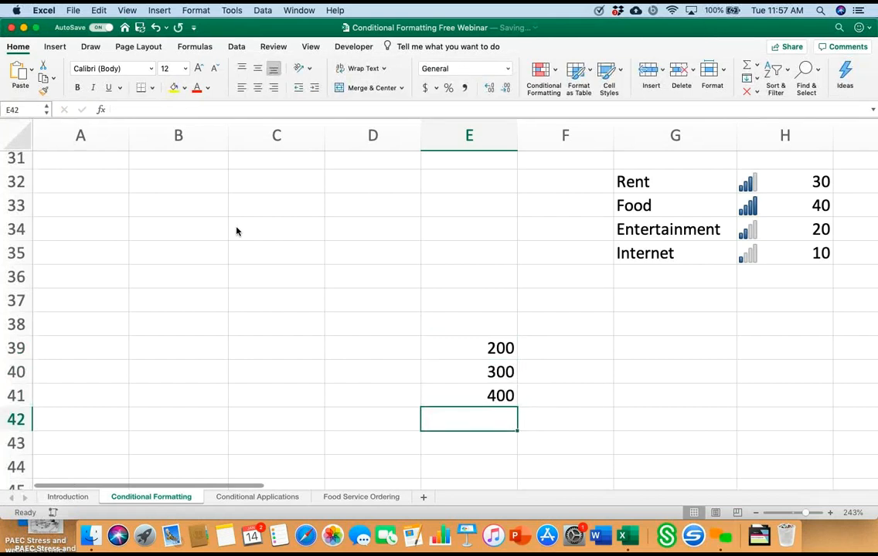
{"action": "key", "text": "Up"}
{"action": "key", "text": "Up"}
{"action": "key", "text": "Up"}
{"action": "key", "text": "shift+Down"}
{"action": "key", "text": "shift+Down"}
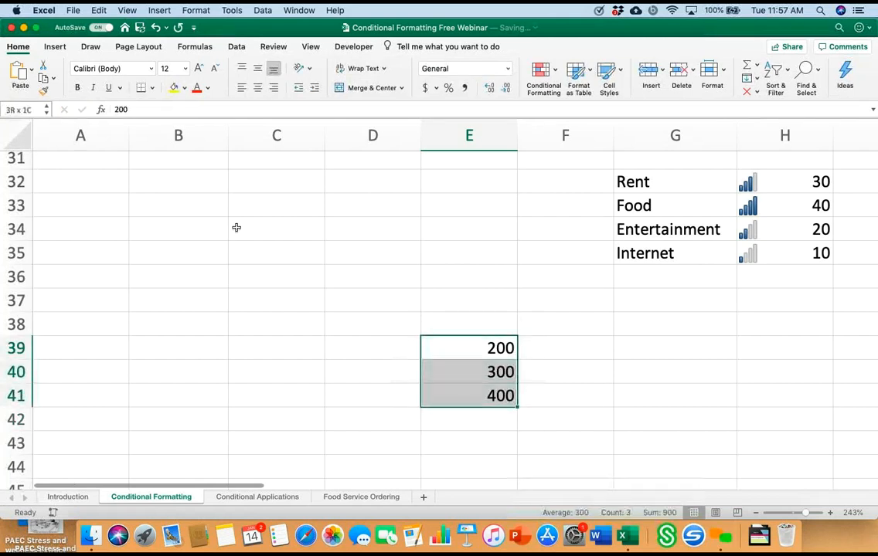
Step: Enter -100 in cell E42, directly below the three positive values
{"action": "key", "text": "Down"}
{"action": "key", "text": "Down"}
{"action": "key", "text": "Down"}
{"action": "type", "text": "-"}
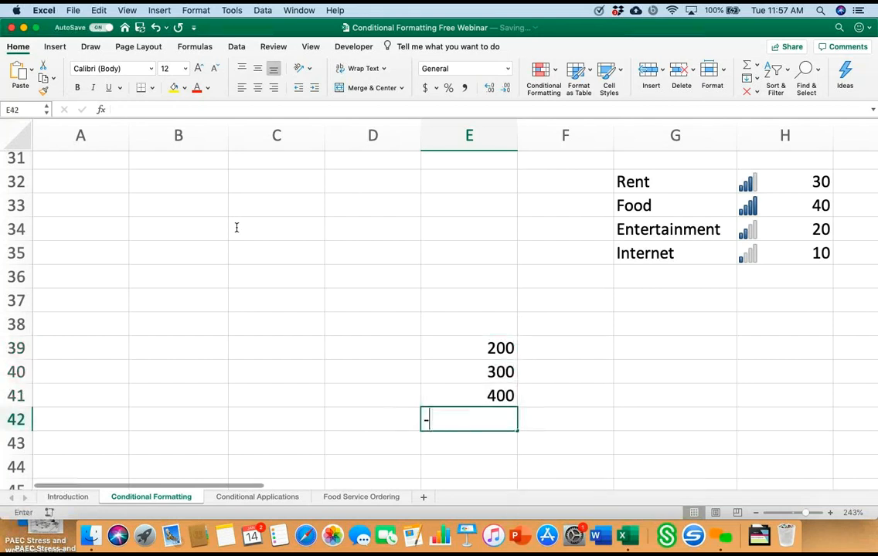
{"action": "type", "text": "100"}
{"action": "key", "text": "Return"}
Step: Add a less-than-0 highlight rule to E39:E42 with light red fill and dark red text
{"action": "key", "text": "Up"}
{"action": "key", "text": "Up"}
{"action": "key", "text": "Up"}
{"action": "key", "text": "Up"}
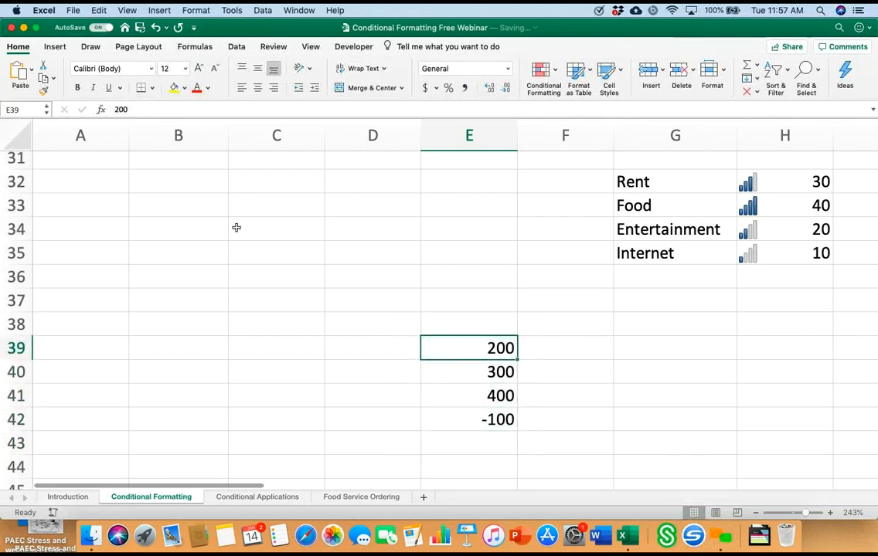
{"action": "key", "text": "shift+Down"}
{"action": "key", "text": "shift+Down"}
{"action": "key", "text": "shift+Down"}
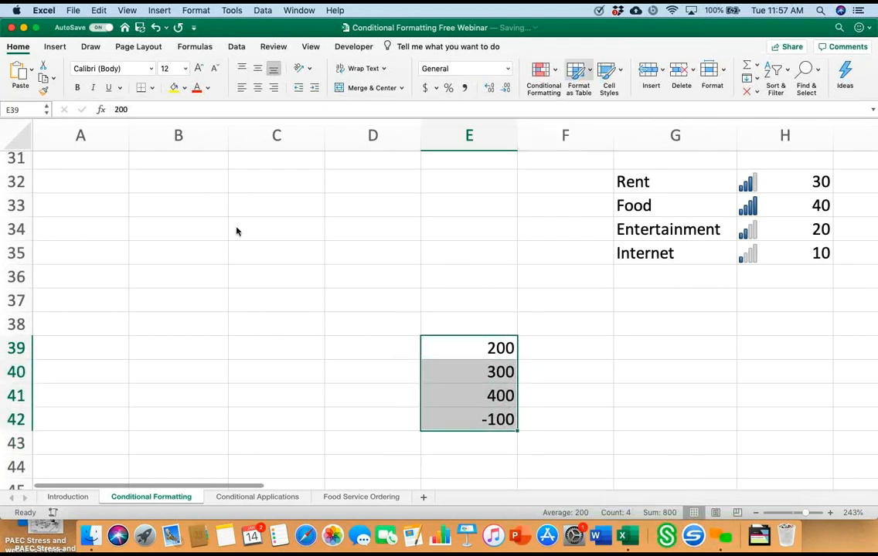
{"action": "left_click", "coordinate": [544, 71]}
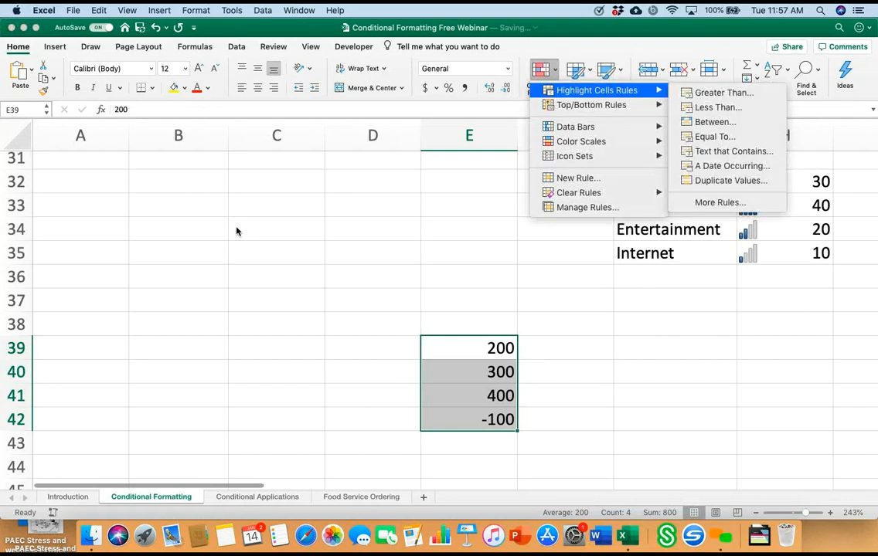
{"action": "mouse_move", "coordinate": [596, 91]}
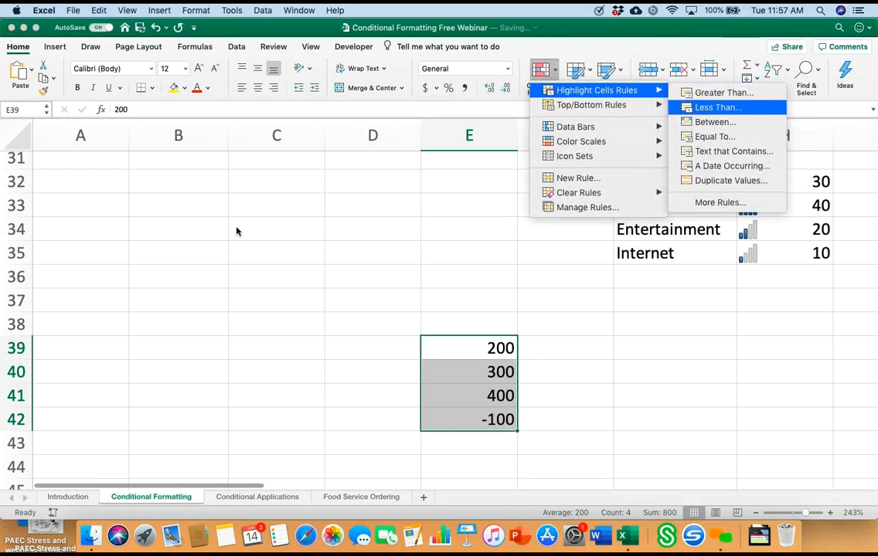
{"action": "left_click", "coordinate": [718, 107]}
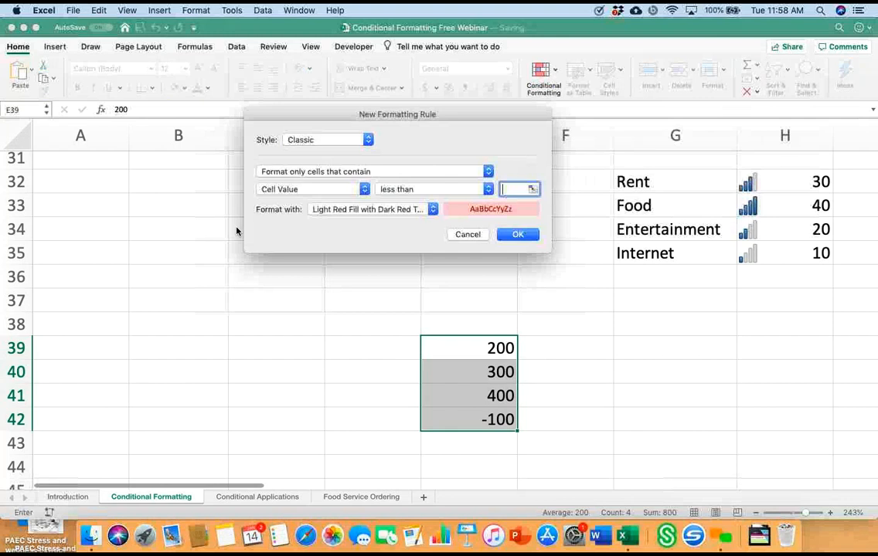
{"action": "type", "text": "0"}
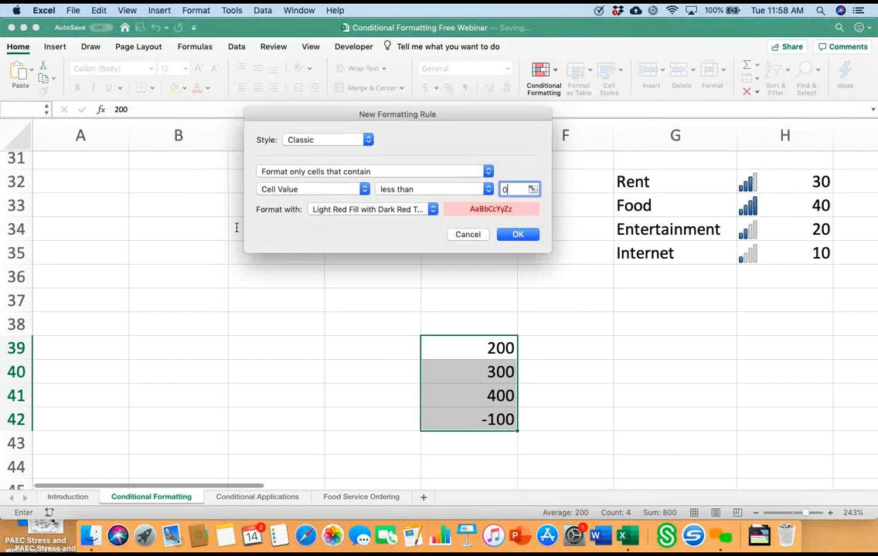
{"action": "key", "text": "Return"}
{"action": "left_click", "coordinate": [565, 395]}
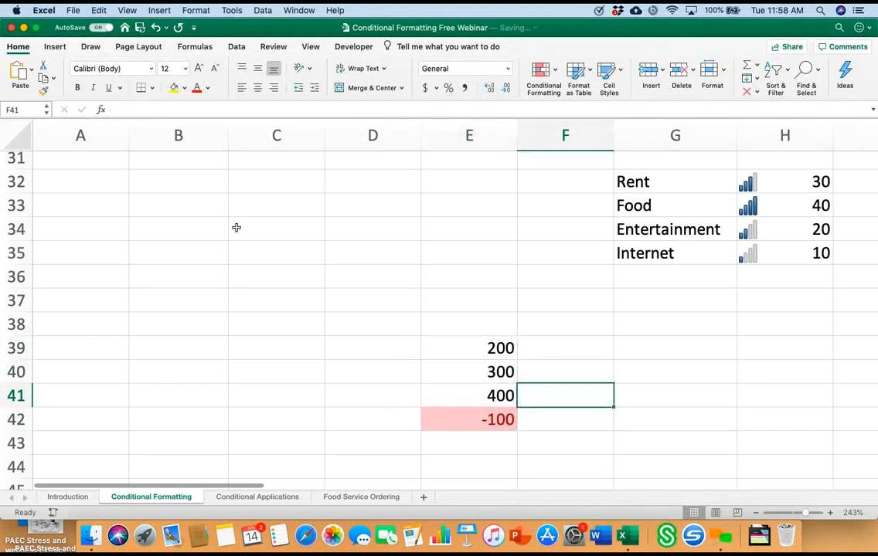
Step: Change the value in cell E40 to -50 to test the negative-number rule
{"action": "left_click", "coordinate": [469, 373]}
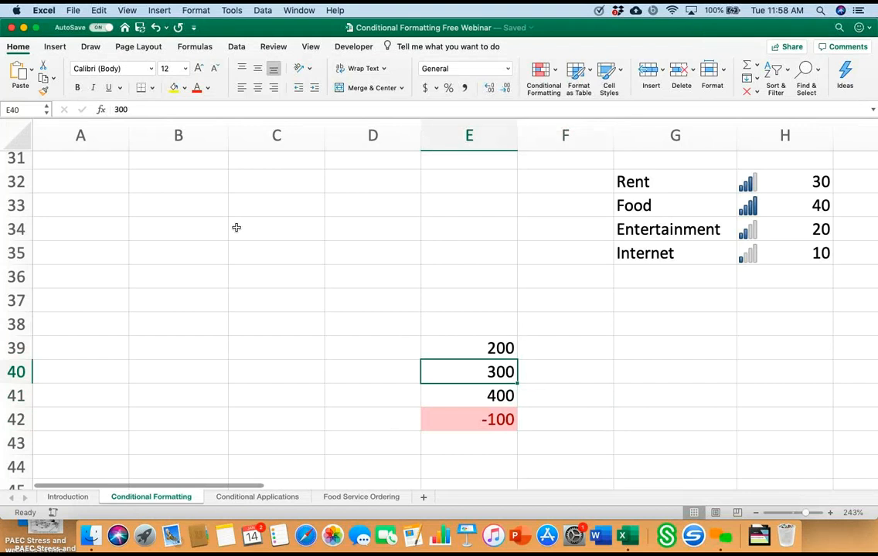
{"action": "type", "text": "-5"}
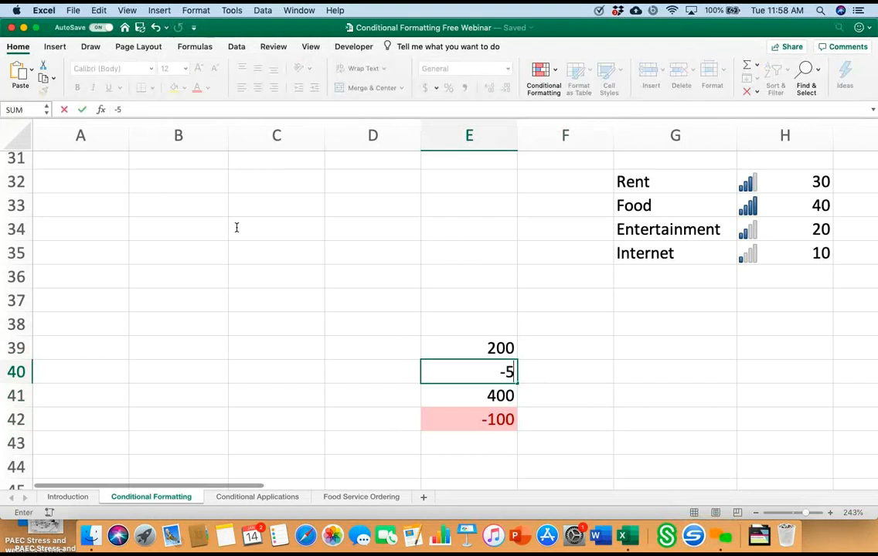
{"action": "type", "text": "0"}
{"action": "key", "text": "Return"}
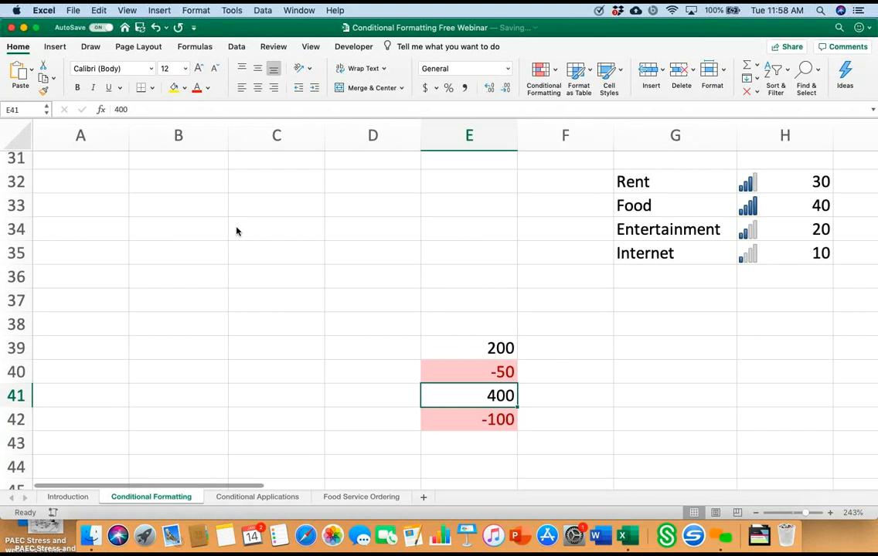
{"action": "key", "text": "Up"}
{"action": "key", "text": "Up"}
{"action": "key", "text": "Down"}
{"action": "key", "text": "Down"}
{"action": "key", "text": "Down"}
{"action": "key", "text": "Down"}
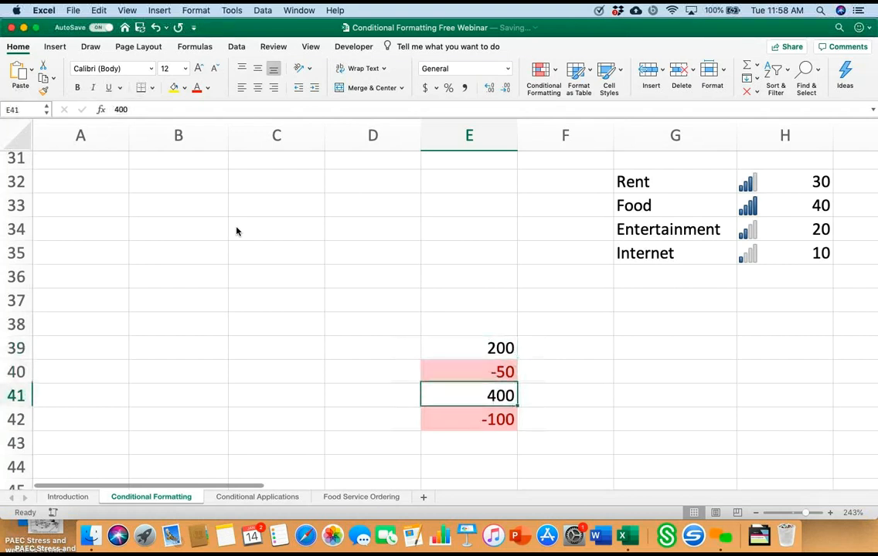
{"action": "key", "text": "Up"}
{"action": "key", "text": "Up"}
{"action": "key", "text": "Up"}
{"action": "key", "text": "Up"}
{"action": "key", "text": "Up"}
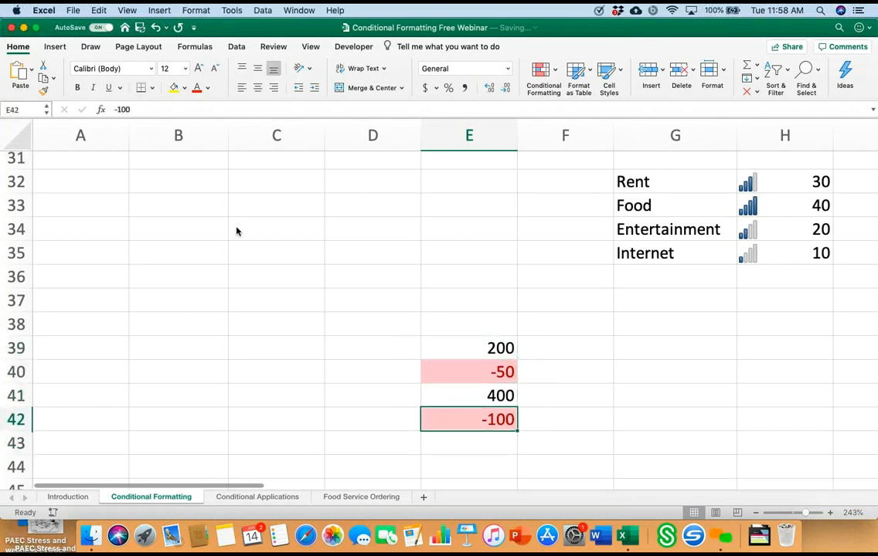
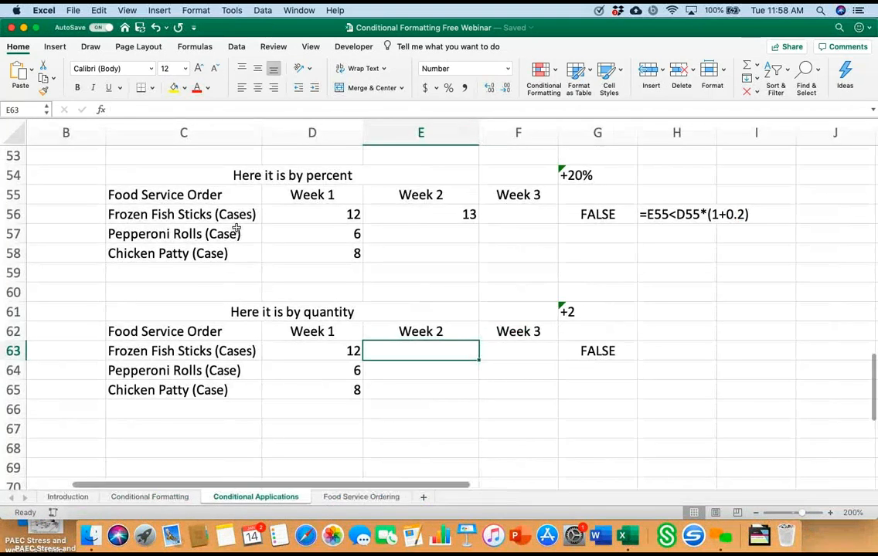
Step: Clear the conditional formatting rules from the January electricity values in D5:D11
{"action": "scroll", "coordinate": [237, 228], "scroll_direction": "up", "scroll_amount": 15}
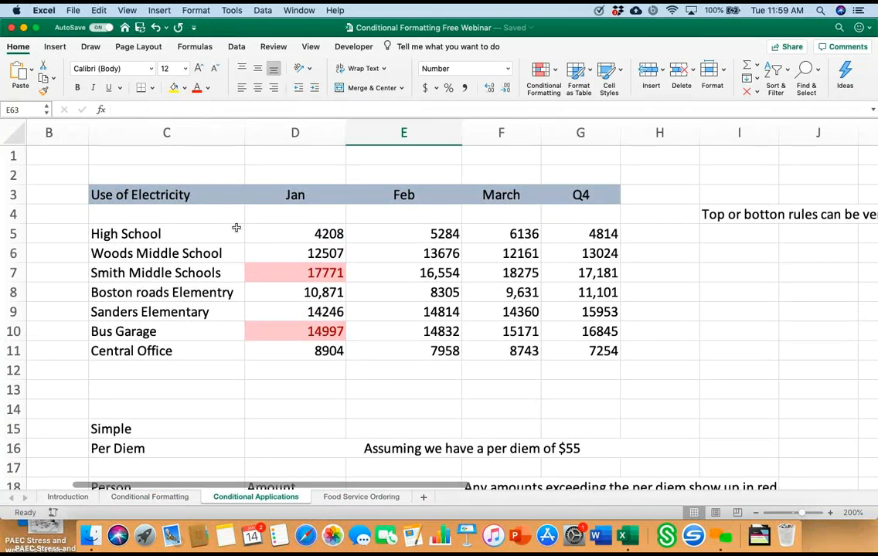
{"action": "scroll", "coordinate": [236, 227], "scroll_direction": "right", "scroll_amount": 2}
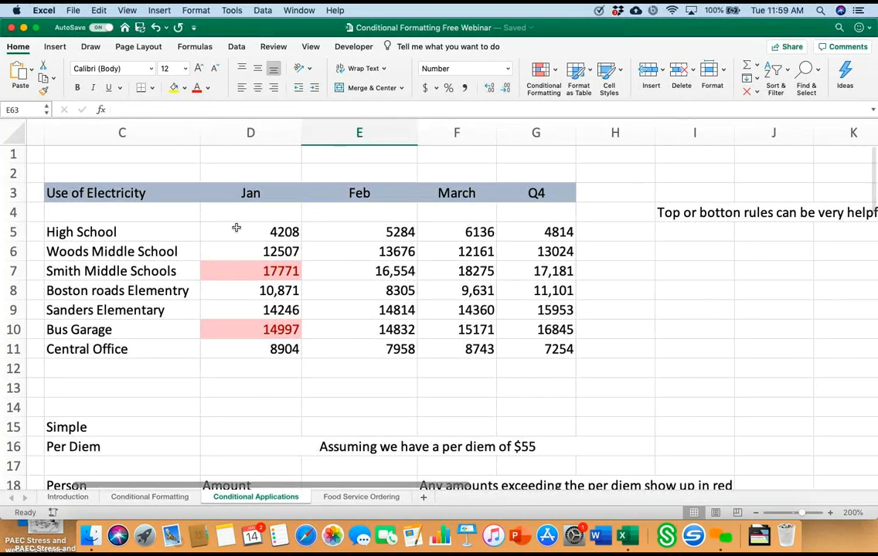
{"action": "left_click", "coordinate": [237, 228]}
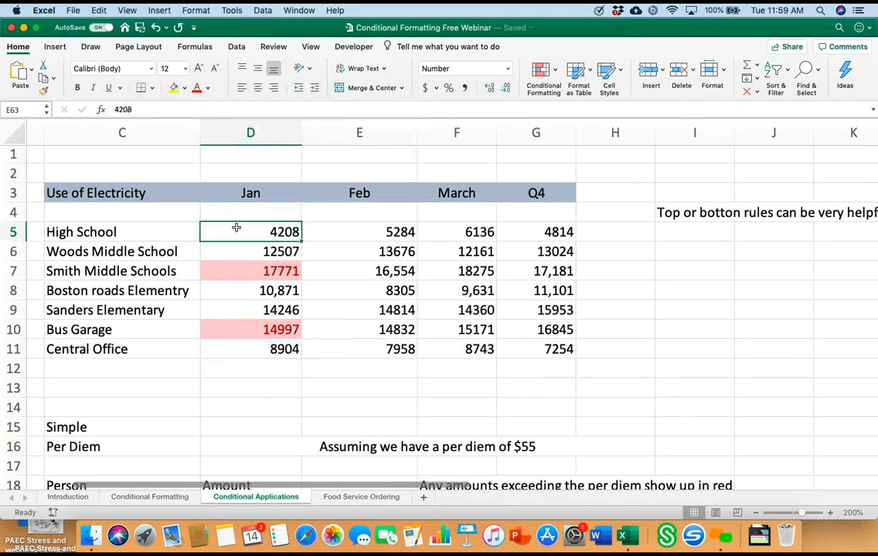
{"action": "key", "text": "shift+Down"}
{"action": "key", "text": "shift+Down"}
{"action": "key", "text": "shift+Down"}
{"action": "key", "text": "shift+Down"}
{"action": "key", "text": "shift+Down"}
{"action": "key", "text": "shift+Down"}
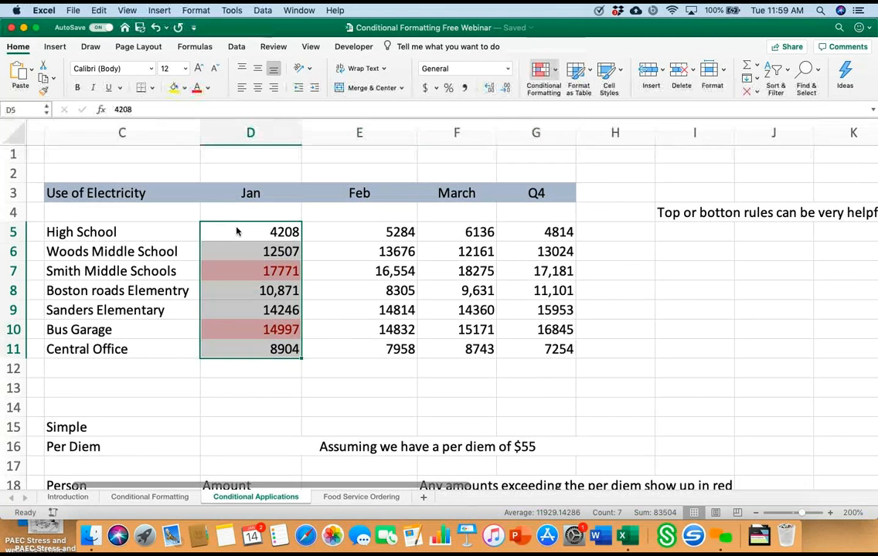
{"action": "left_click", "coordinate": [543, 71]}
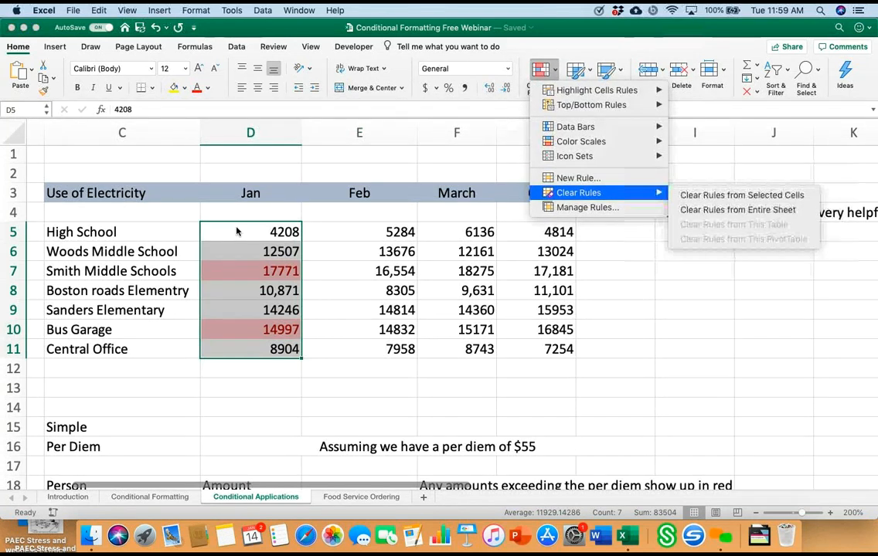
{"action": "left_click", "coordinate": [720, 194]}
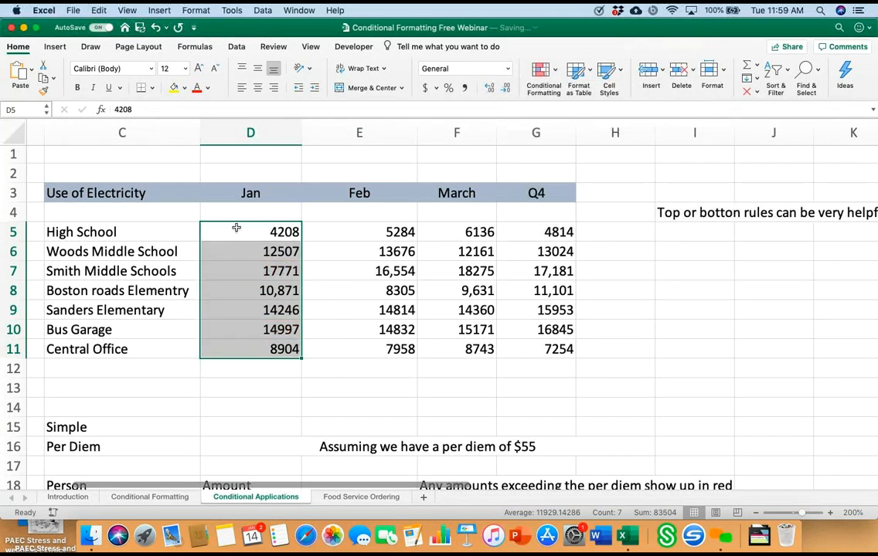
Step: Add a top-ranked rule to D5:D11 that highlights the two highest January values with light red fill and dark red text
{"action": "left_click_drag", "start_coordinate": [236, 228], "coordinate": [236, 349]}
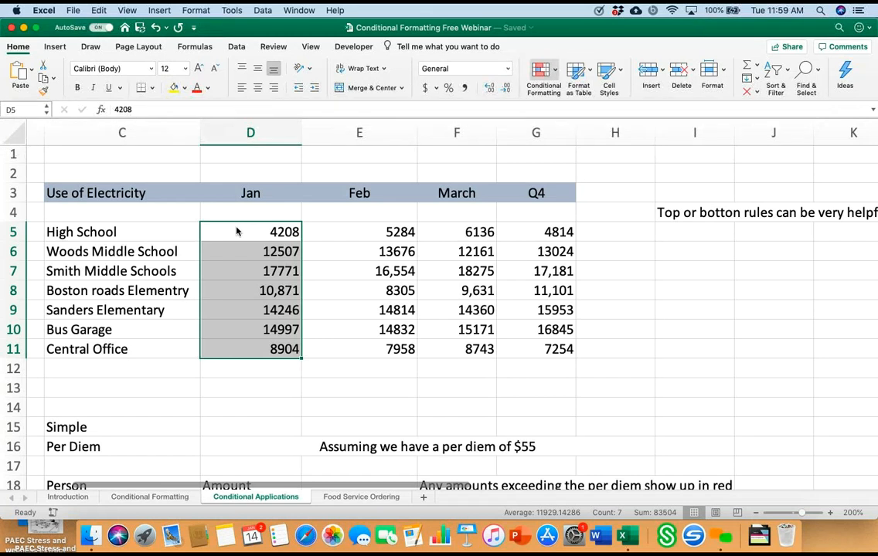
{"action": "left_click", "coordinate": [544, 71]}
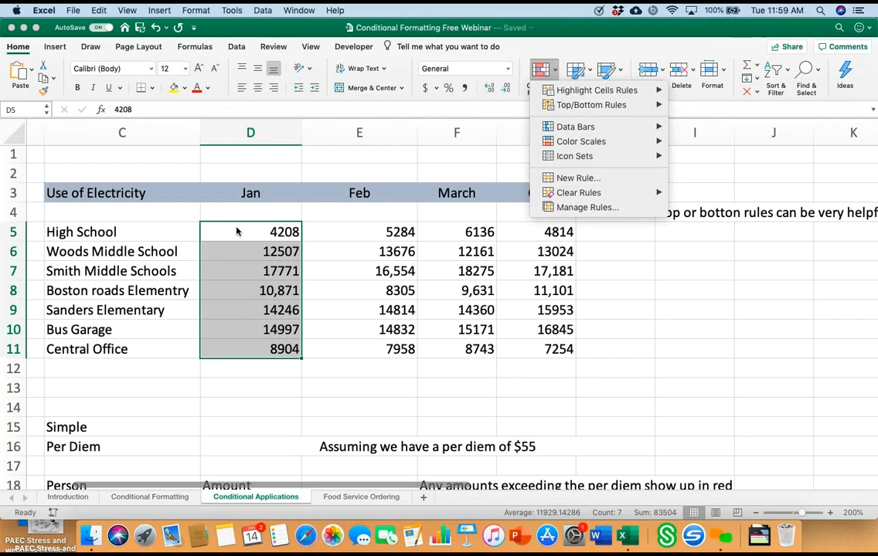
{"action": "mouse_move", "coordinate": [591, 104]}
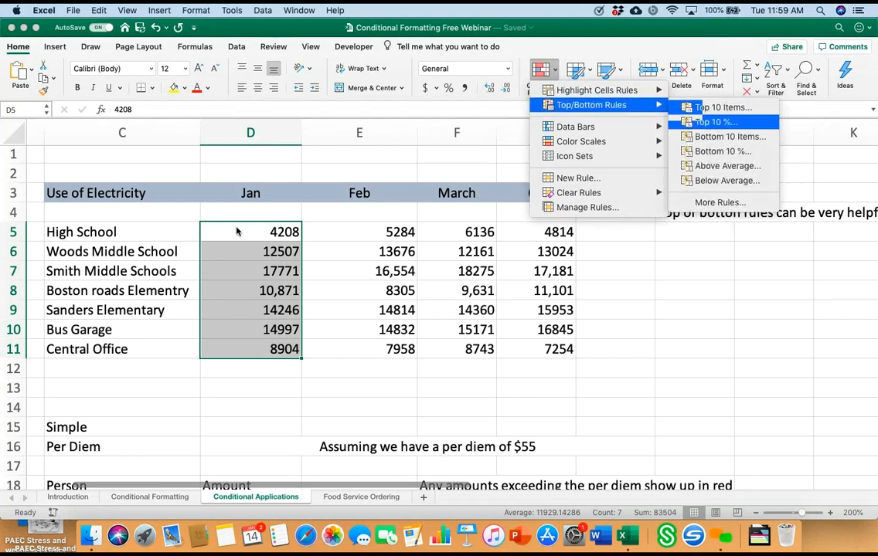
{"action": "left_click", "coordinate": [723, 106]}
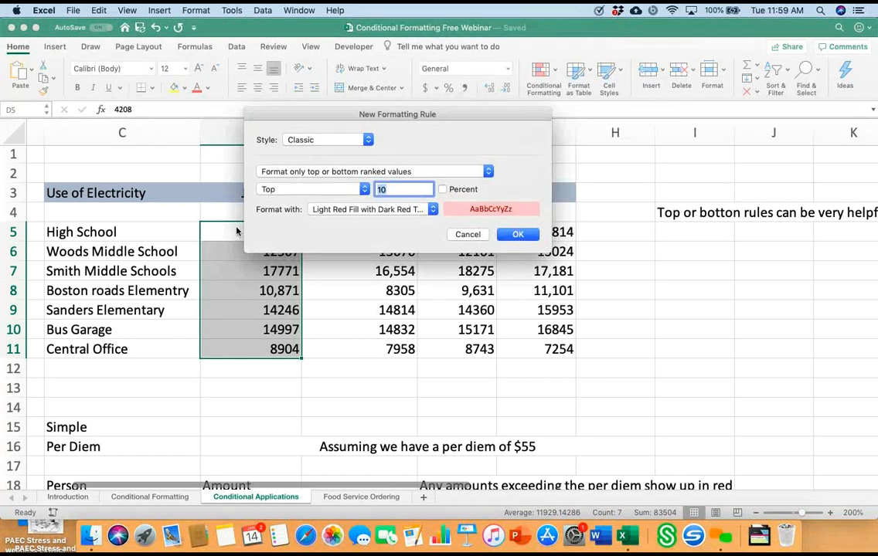
{"action": "left_click", "coordinate": [392, 189]}
{"action": "key", "text": "Return"}
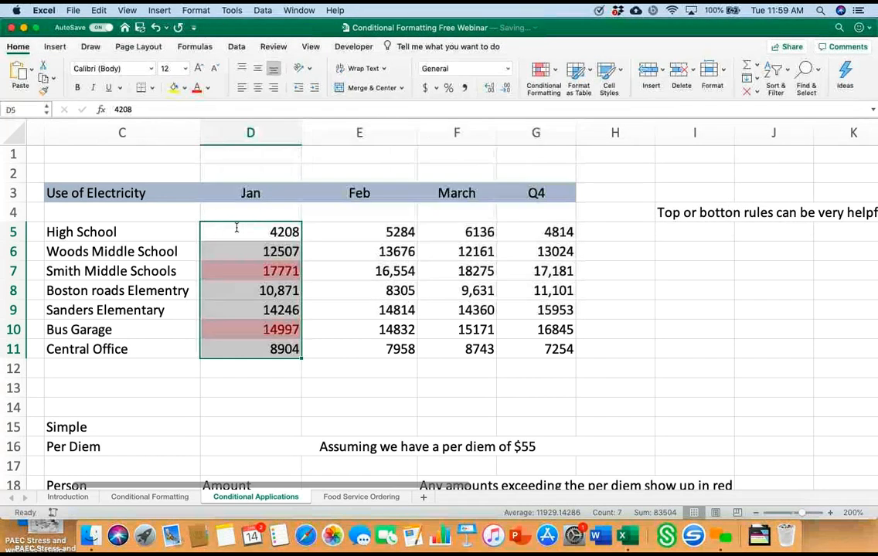
{"action": "left_click", "coordinate": [359, 388]}
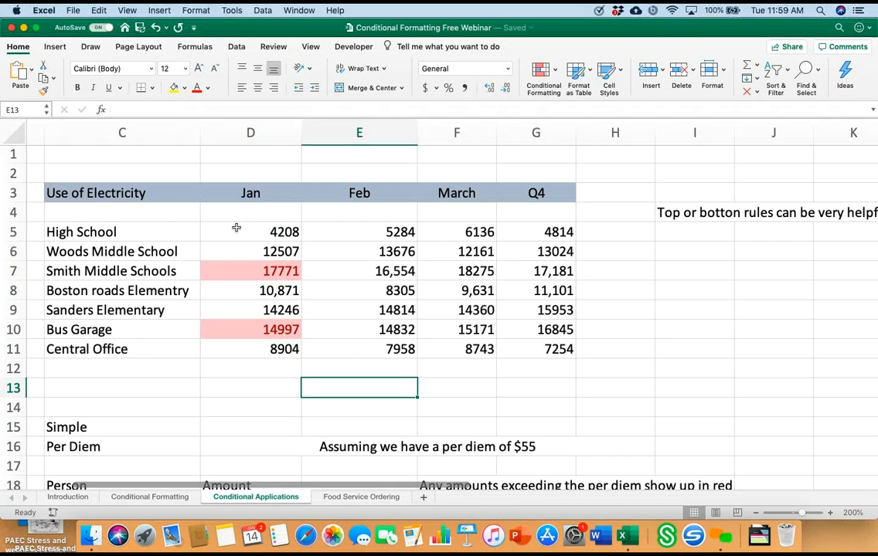
Step: Clear the conditional formatting rules from the simple per diem amount cells D19:D21
{"action": "scroll", "coordinate": [237, 228], "scroll_direction": "down", "scroll_amount": 8}
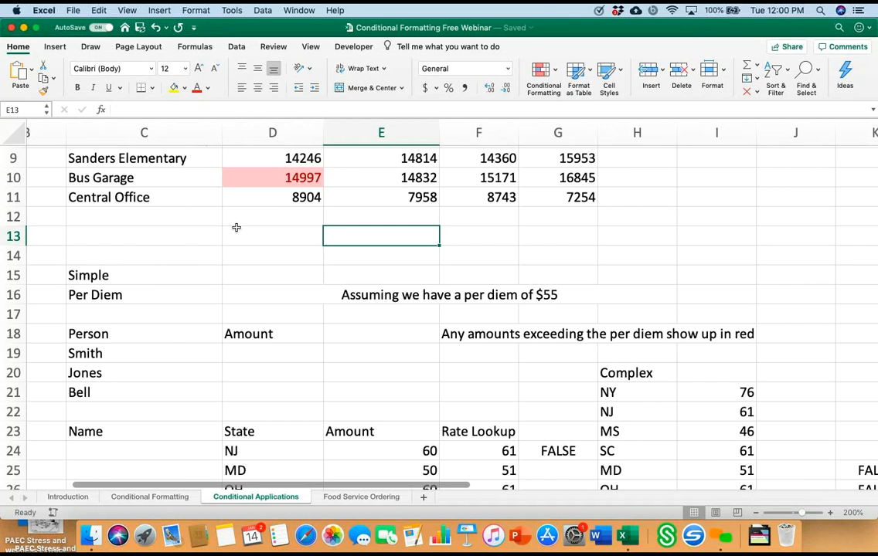
{"action": "scroll", "coordinate": [236, 227], "scroll_direction": "down", "scroll_amount": 2}
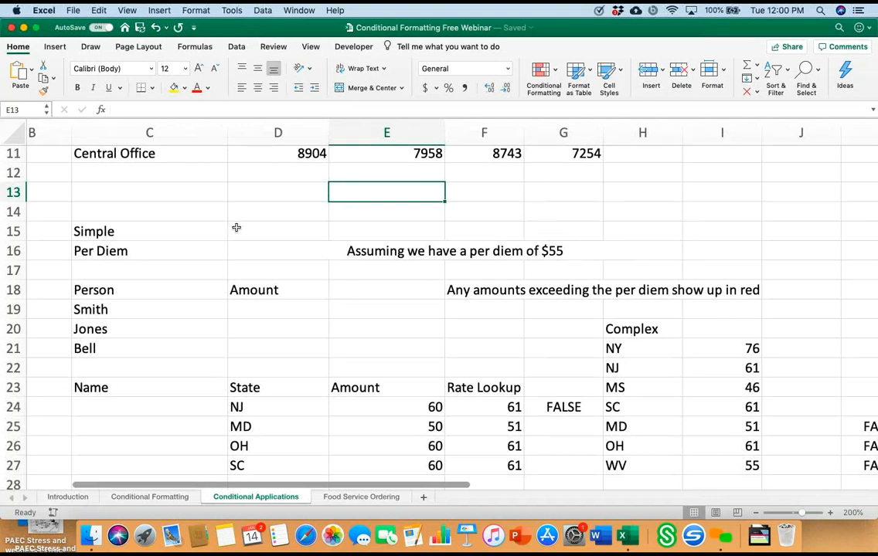
{"action": "left_click", "coordinate": [278, 309]}
{"action": "left_click_drag", "start_coordinate": [278, 309], "coordinate": [278, 348]}
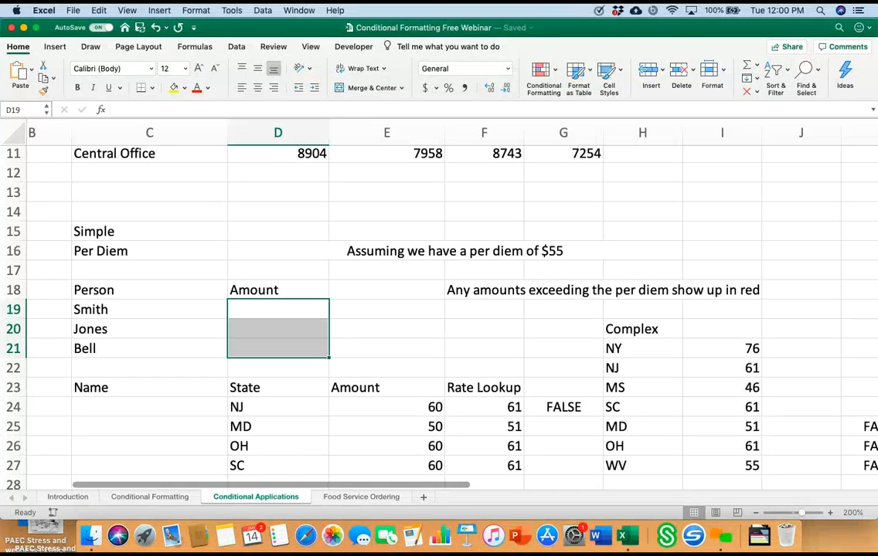
{"action": "left_click", "coordinate": [543, 73]}
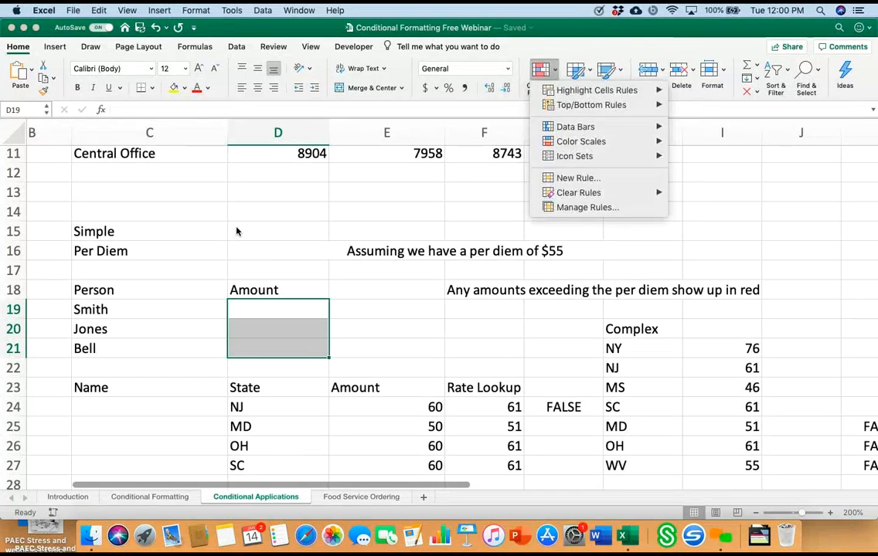
{"action": "mouse_move", "coordinate": [578, 192]}
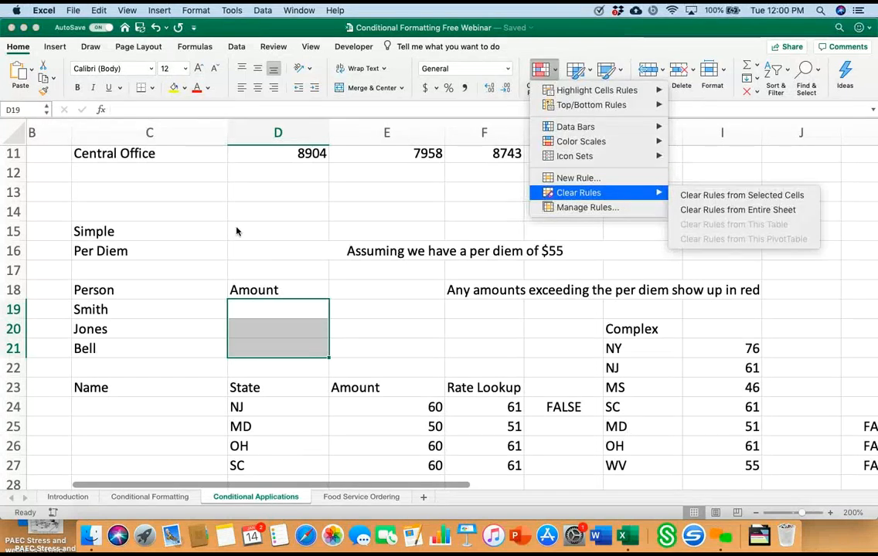
{"action": "left_click", "coordinate": [742, 195]}
Step: Add a greater-than-55 highlight rule to D19:D21 with light red fill and dark red text
{"action": "left_click", "coordinate": [543, 72]}
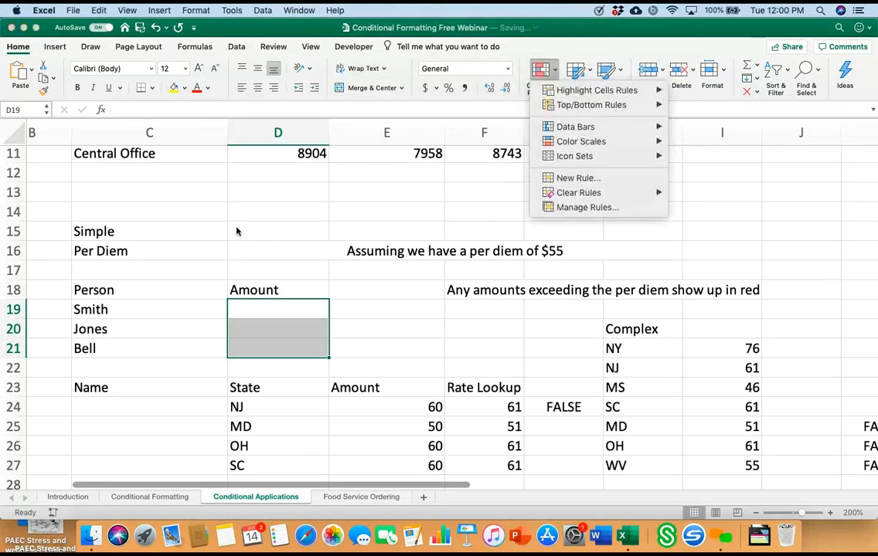
{"action": "mouse_move", "coordinate": [597, 90]}
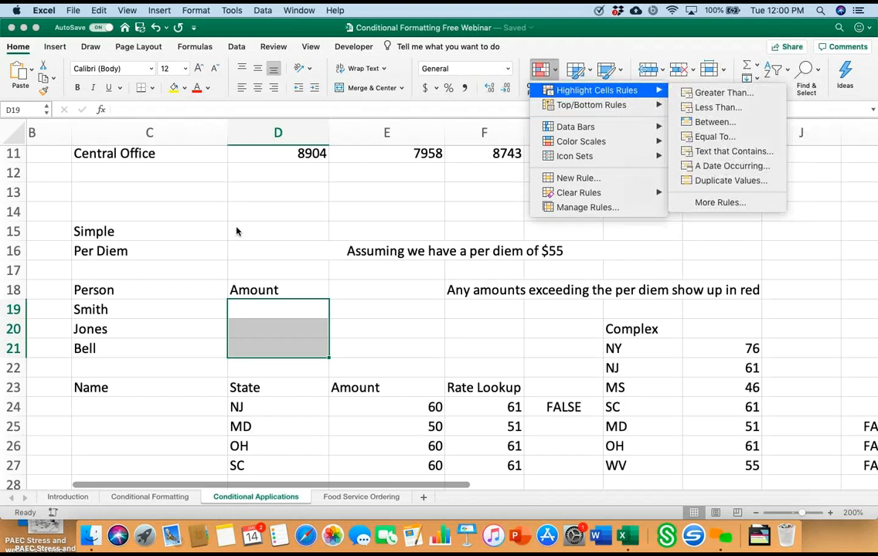
{"action": "left_click", "coordinate": [723, 91]}
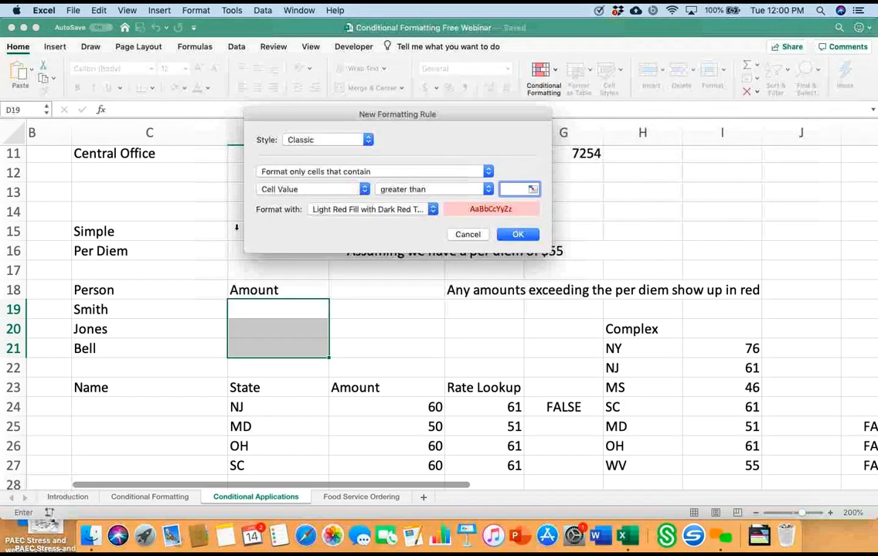
{"action": "type", "text": "55"}
{"action": "key", "text": "Return"}
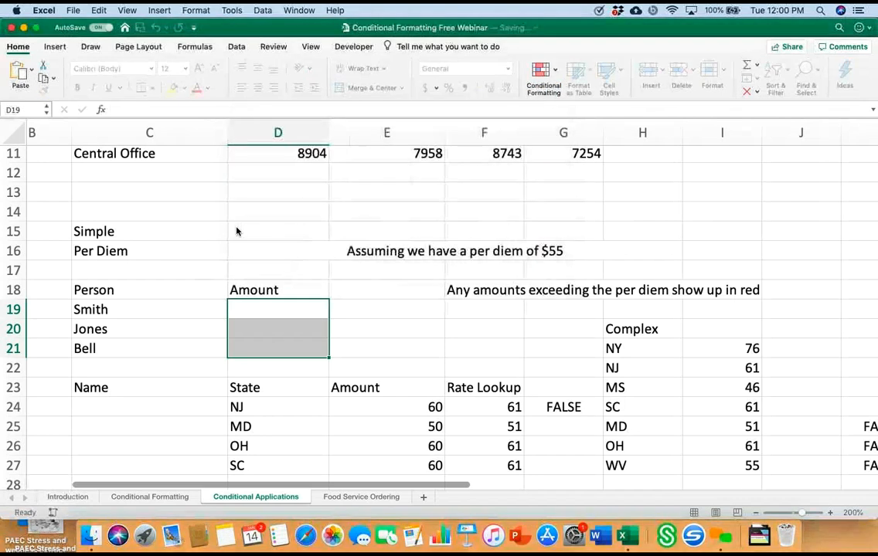
Step: Test the per diem rule by entering 35, 55 and finally 56 in cell D19
{"action": "type", "text": "35"}
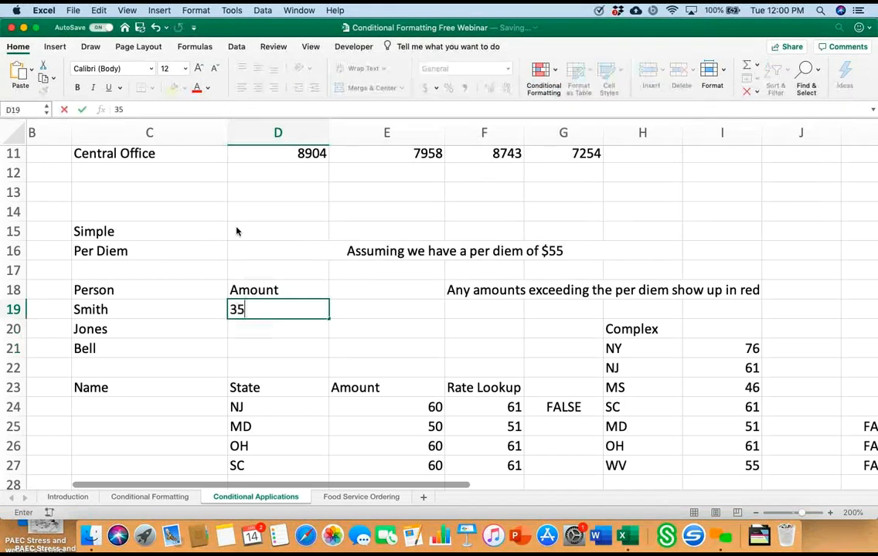
{"action": "key", "text": "Return"}
{"action": "key", "text": "Up"}
{"action": "type", "text": "55"}
{"action": "key", "text": "Return"}
{"action": "key", "text": "Up"}
{"action": "type", "text": "56"}
{"action": "key", "text": "Return"}
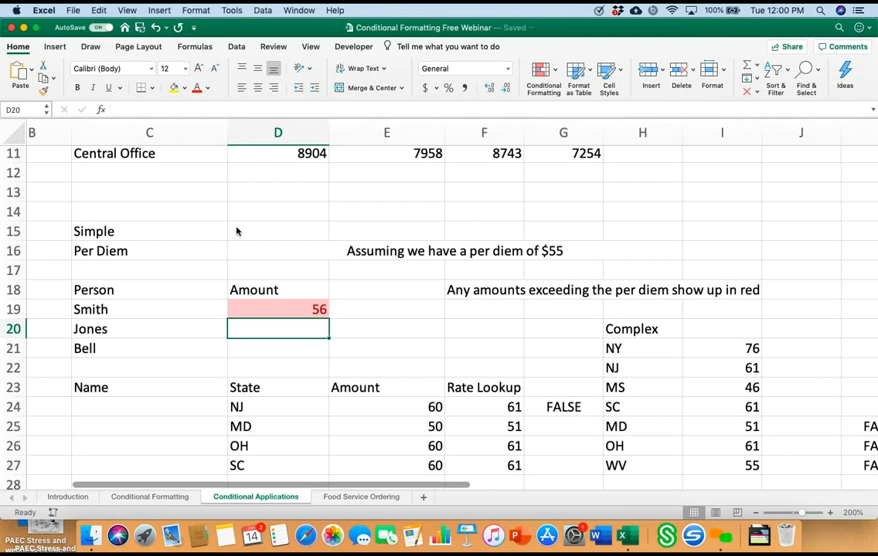
Step: Examine the complex per diem example, including the state choices in D24, the rate lookup column and the state rate table
{"action": "scroll", "coordinate": [237, 231], "scroll_direction": "down", "scroll_amount": 7}
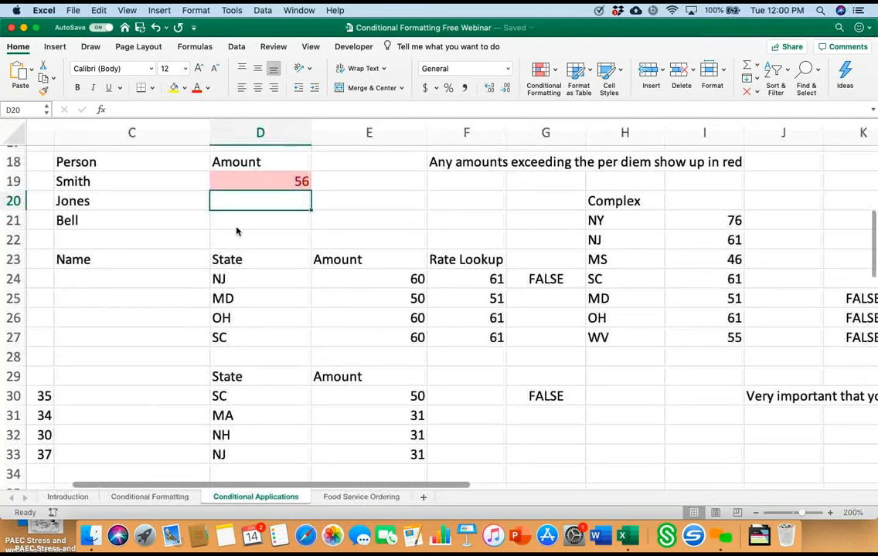
{"action": "scroll", "coordinate": [236, 231], "scroll_direction": "up", "scroll_amount": 1}
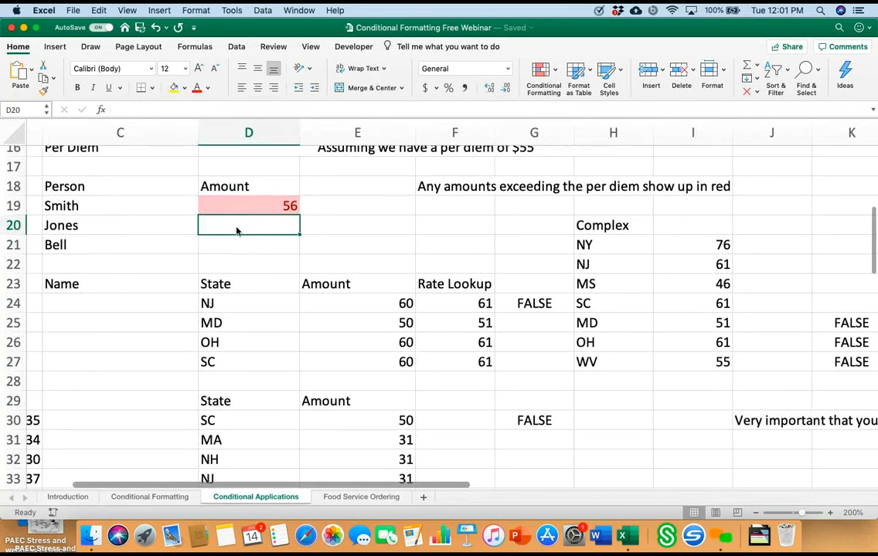
{"action": "key", "text": "Down"}
{"action": "key", "text": "Down"}
{"action": "key", "text": "Down"}
{"action": "key", "text": "Down"}
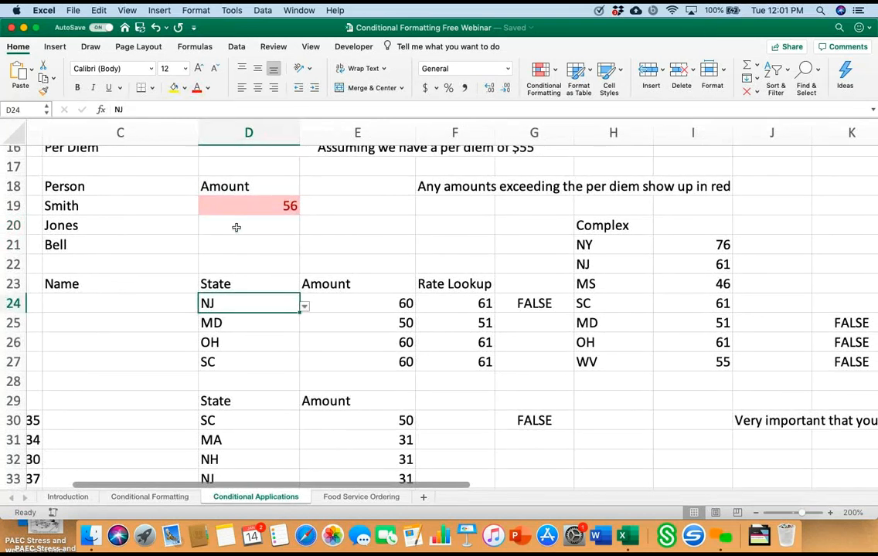
{"action": "key", "text": "alt+Down"}
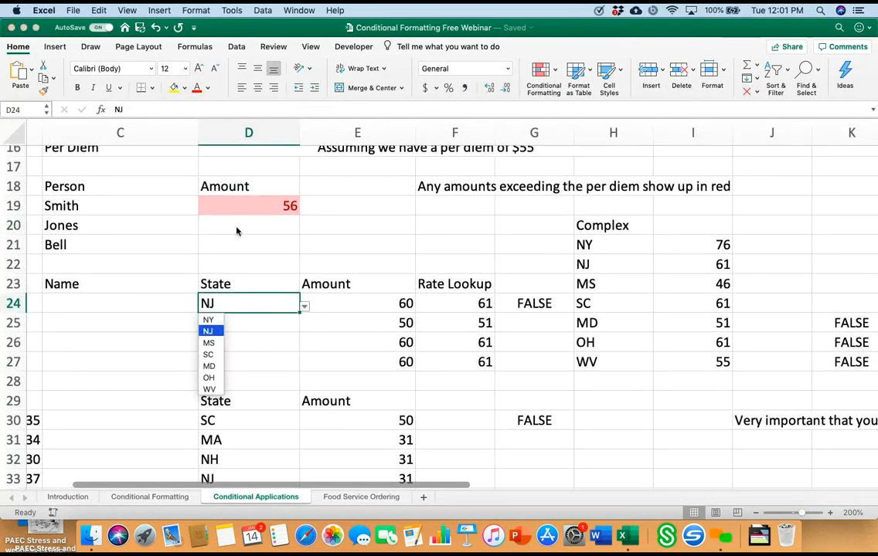
{"action": "key", "text": "Escape"}
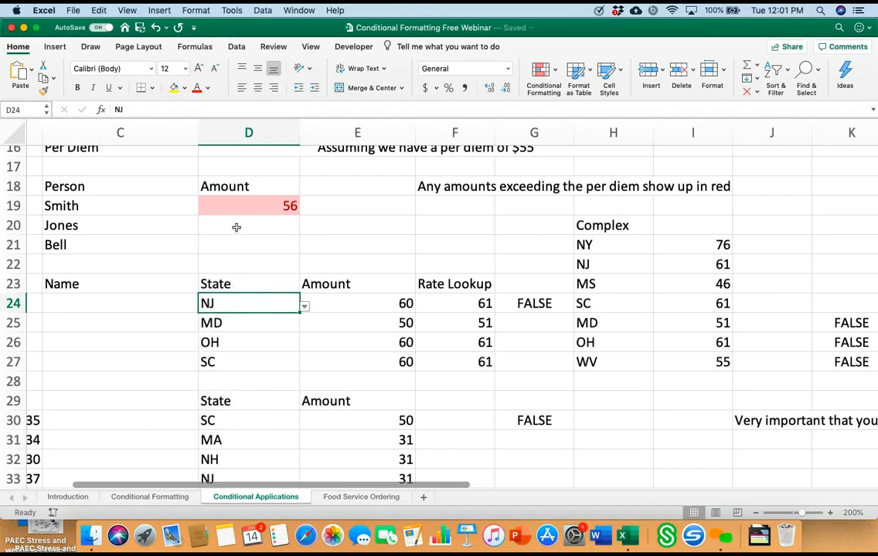
{"action": "scroll", "coordinate": [237, 227], "scroll_direction": "right", "scroll_amount": 5}
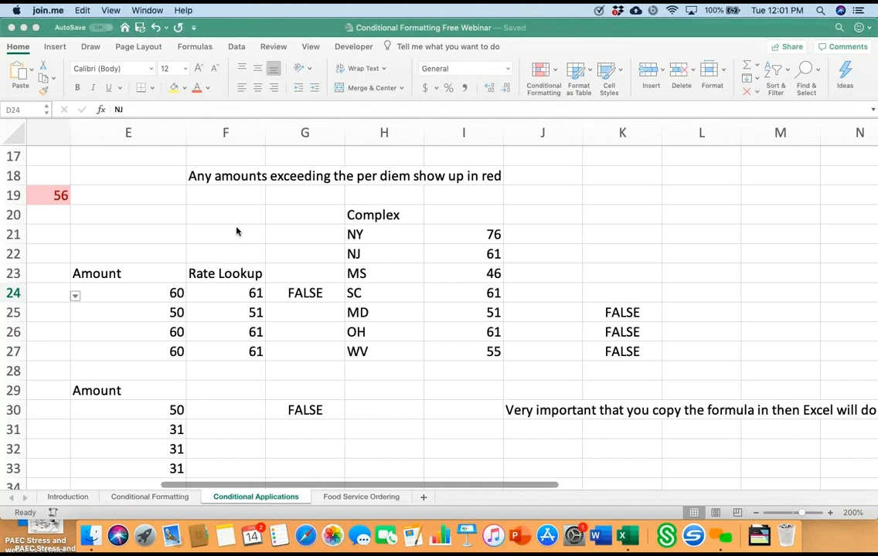
{"action": "scroll", "coordinate": [237, 231], "scroll_direction": "left", "scroll_amount": 2}
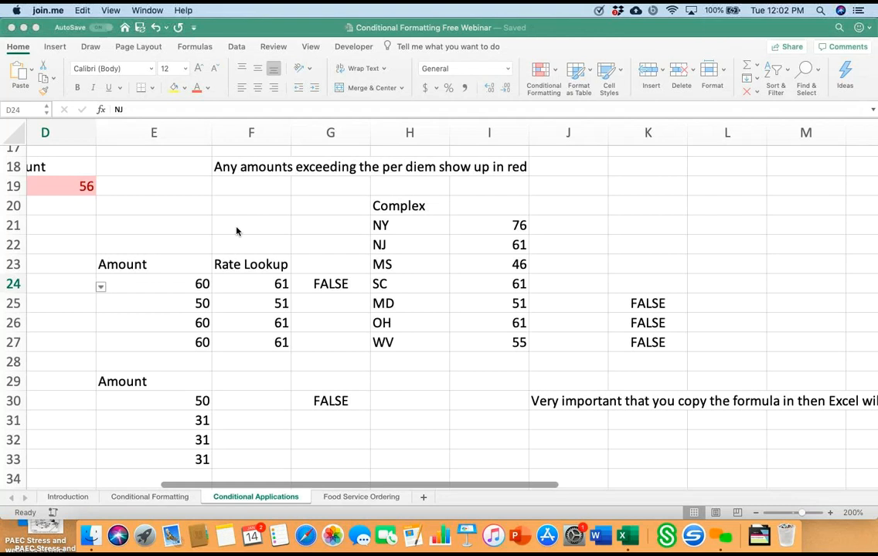
{"action": "scroll", "coordinate": [237, 231], "scroll_direction": "left", "scroll_amount": 5}
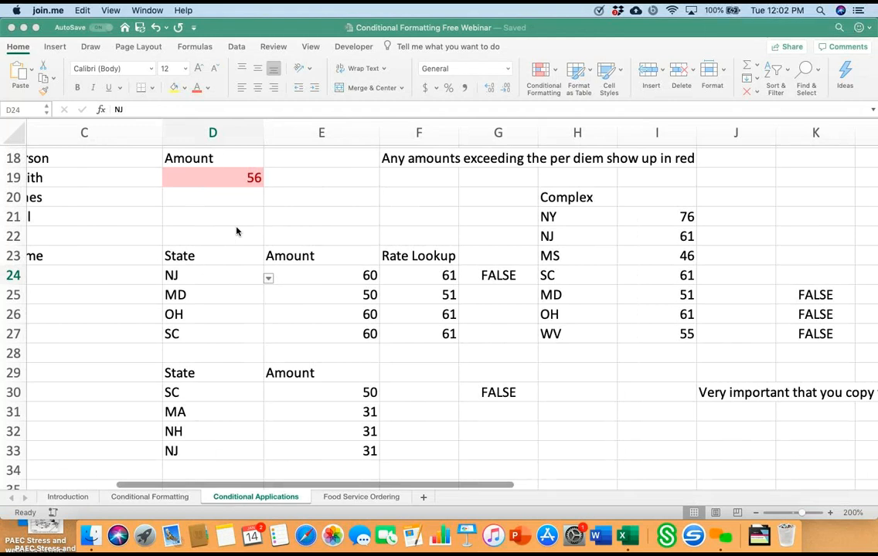
Step: Switch the state in cell D24 to SC and back to NJ to try out the rate lookup
{"action": "left_click", "coordinate": [237, 231]}
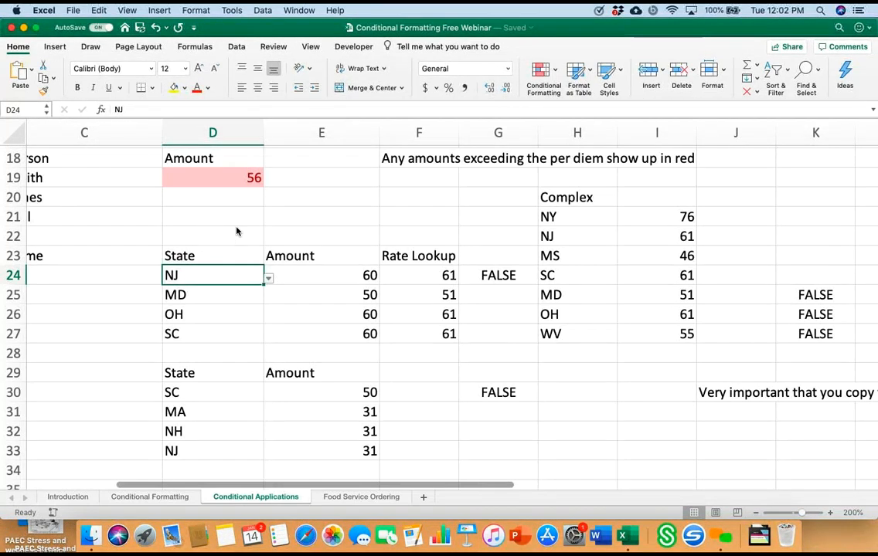
{"action": "key", "text": "alt+Down"}
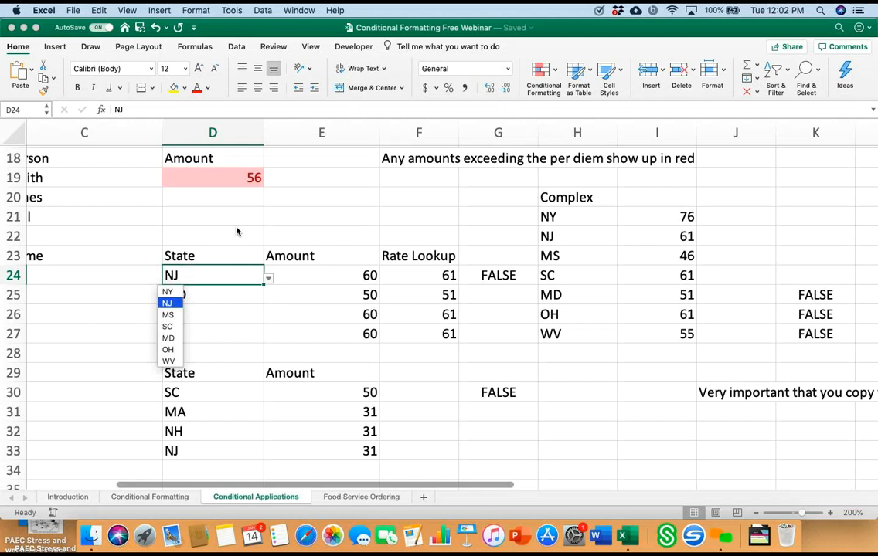
{"action": "key", "text": "Down"}
{"action": "key", "text": "Down"}
{"action": "key", "text": "Return"}
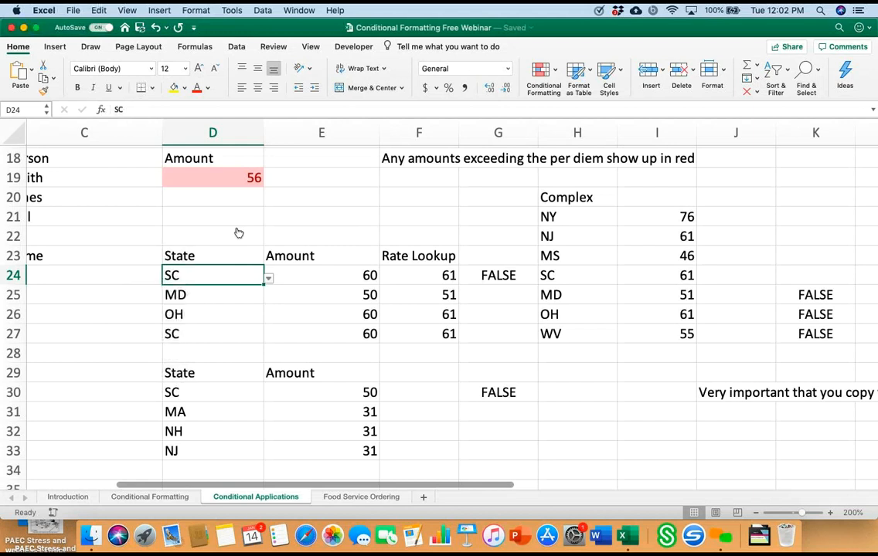
{"action": "key", "text": "alt+Down"}
{"action": "key", "text": "Up"}
{"action": "key", "text": "Up"}
{"action": "key", "text": "Return"}
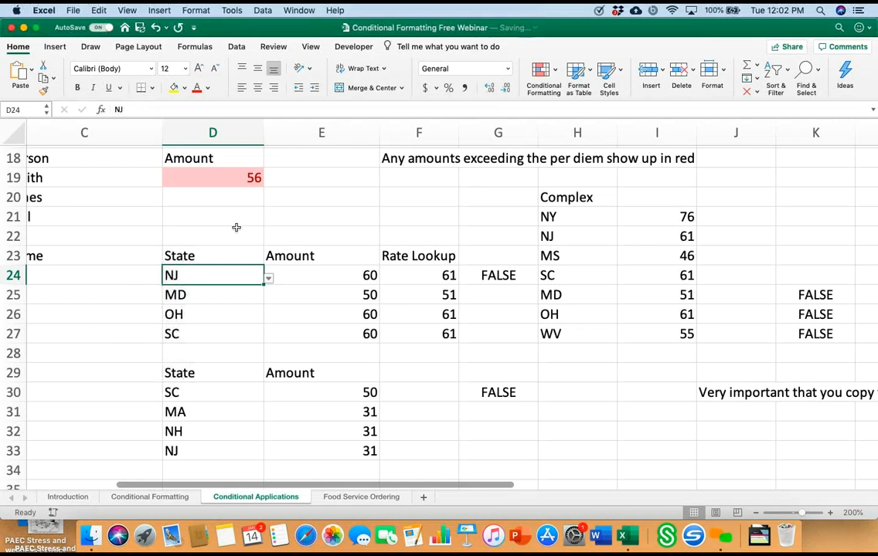
Step: Check the lookup formula in F24 and try other states in D24, ending with MD
{"action": "key", "text": "Right"}
{"action": "key", "text": "Right"}
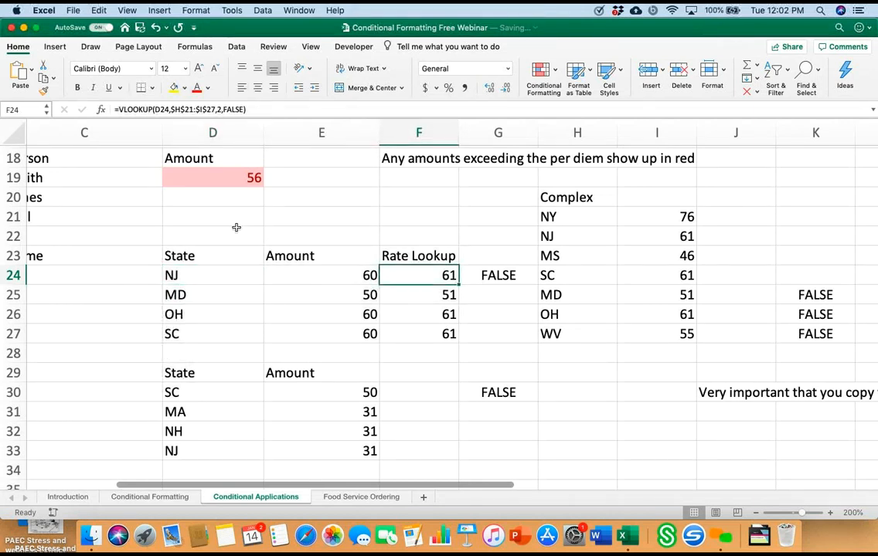
{"action": "key", "text": "Left"}
{"action": "key", "text": "Left"}
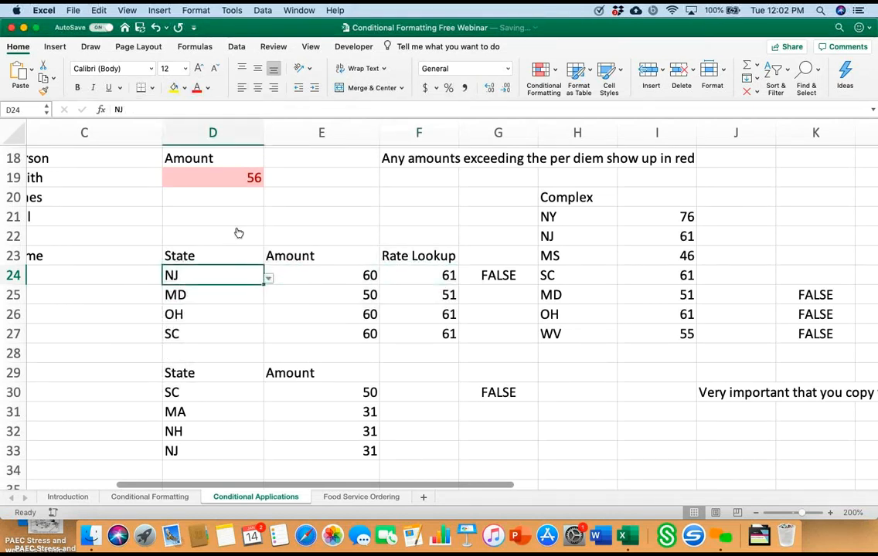
{"action": "key", "text": "alt+Down"}
{"action": "key", "text": "Up"}
{"action": "key", "text": "Return"}
{"action": "key", "text": "alt+Down"}
{"action": "key", "text": "Down"}
{"action": "key", "text": "Down"}
{"action": "key", "text": "Down"}
{"action": "key", "text": "Return"}
{"action": "key", "text": "alt+Down"}
{"action": "key", "text": "Down"}
{"action": "key", "text": "Return"}
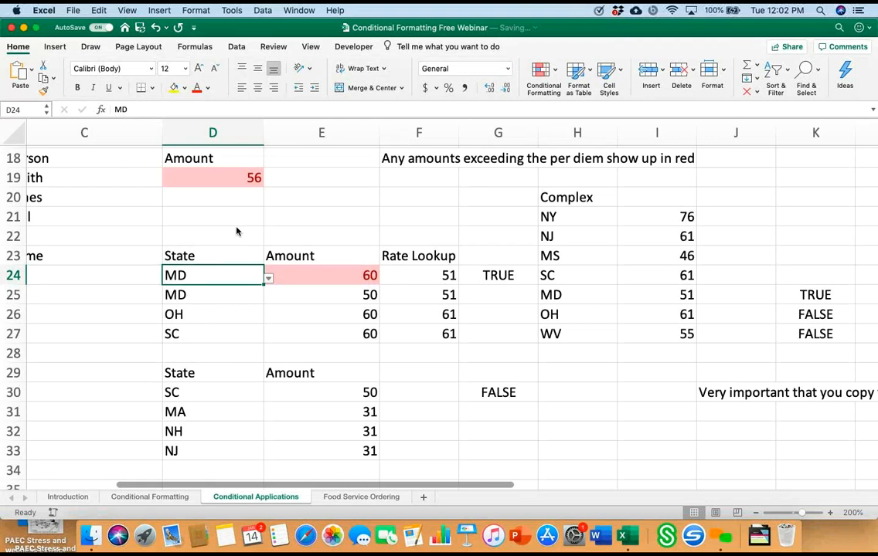
Step: Set the state in cell D24 to NY
{"action": "key", "text": "alt+Down"}
{"action": "key", "text": "Up"}
{"action": "key", "text": "Up"}
{"action": "key", "text": "Up"}
{"action": "key", "text": "Up"}
{"action": "key", "text": "Return"}
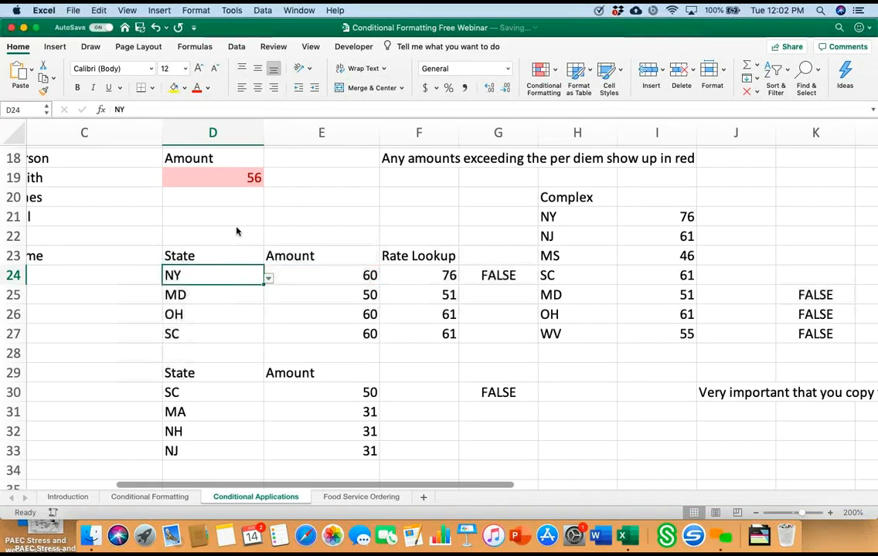
Step: Examine the formula in G24 that compares the amount with the looked-up rate
{"action": "scroll", "coordinate": [236, 228], "scroll_direction": "right", "scroll_amount": 1}
{"action": "scroll", "coordinate": [236, 228], "scroll_direction": "right", "scroll_amount": 1}
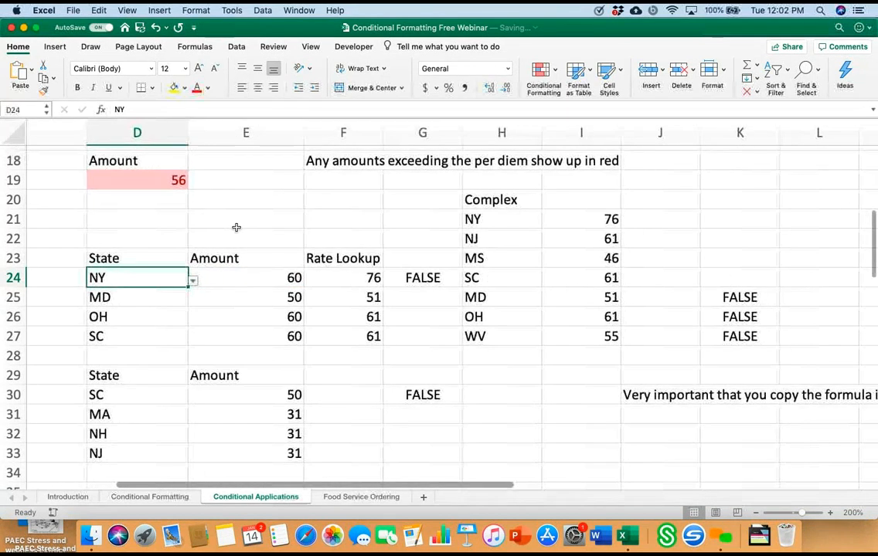
{"action": "key", "text": "Right"}
{"action": "key", "text": "Right"}
{"action": "key", "text": "Right"}
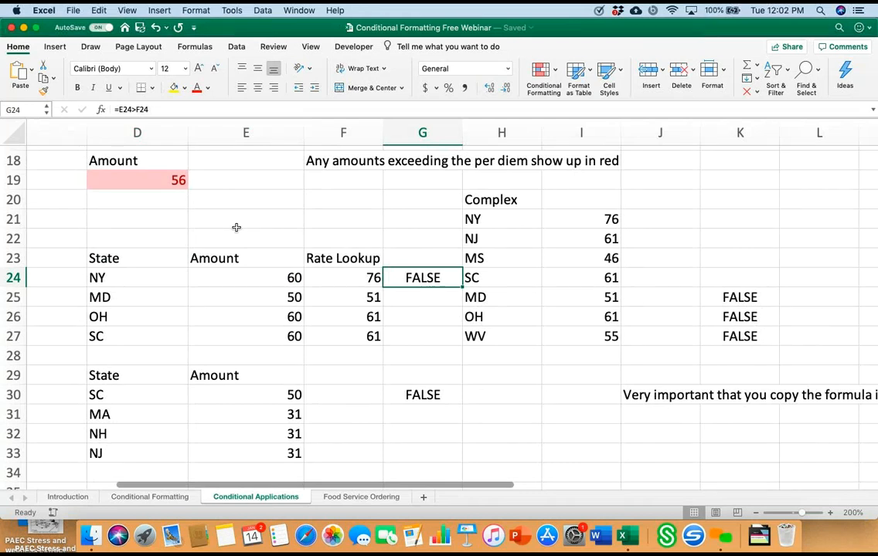
{"action": "key", "text": "F2"}
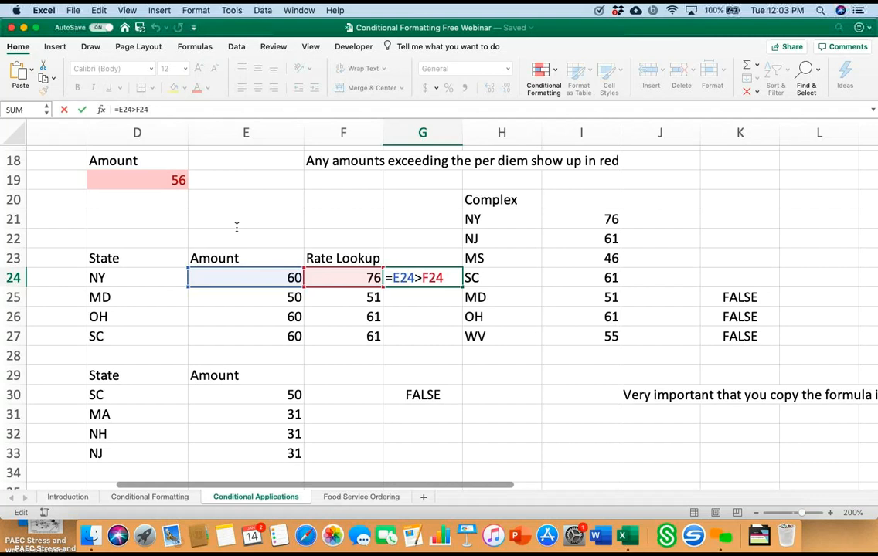
{"action": "key", "text": "Return"}
{"action": "key", "text": "Return"}
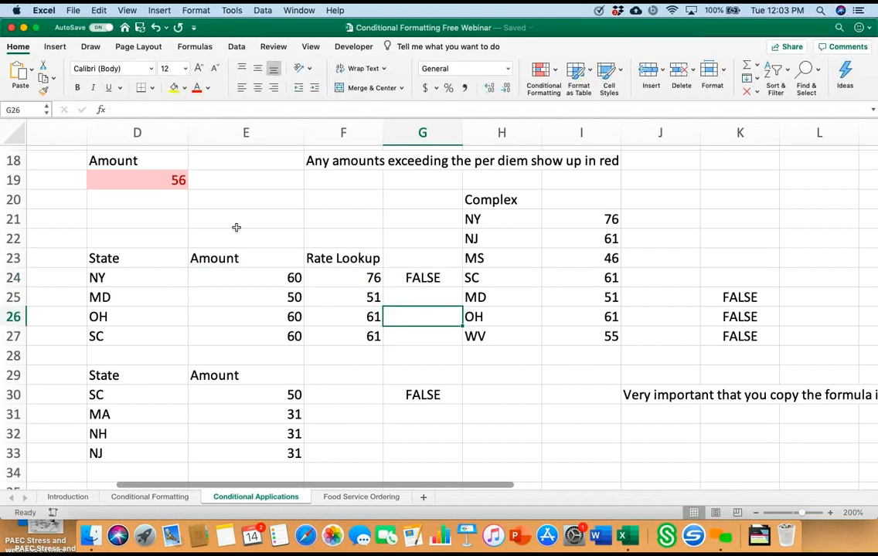
Step: Set the amount in E24 to 77 to test the comparison against the NY rate
{"action": "key", "text": "Up"}
{"action": "key", "text": "Up"}
{"action": "key", "text": "Left"}
{"action": "key", "text": "Left"}
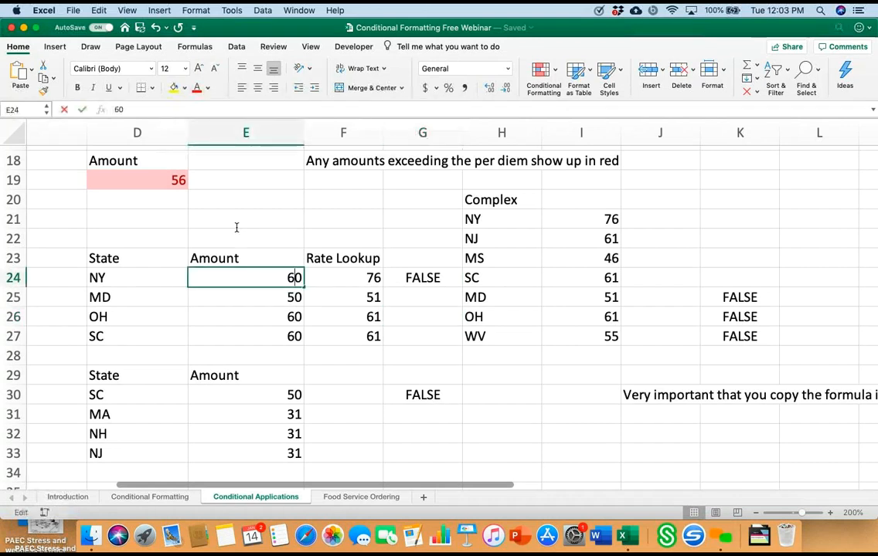
{"action": "key", "text": "BackSpace"}
{"action": "type", "text": "77"}
{"action": "key", "text": "Return"}
Step: Review the cells referenced by the G24 comparison formula with the new amount in place
{"action": "key", "text": "Up"}
{"action": "key", "text": "Right"}
{"action": "key", "text": "Right"}
{"action": "key", "text": "F2"}
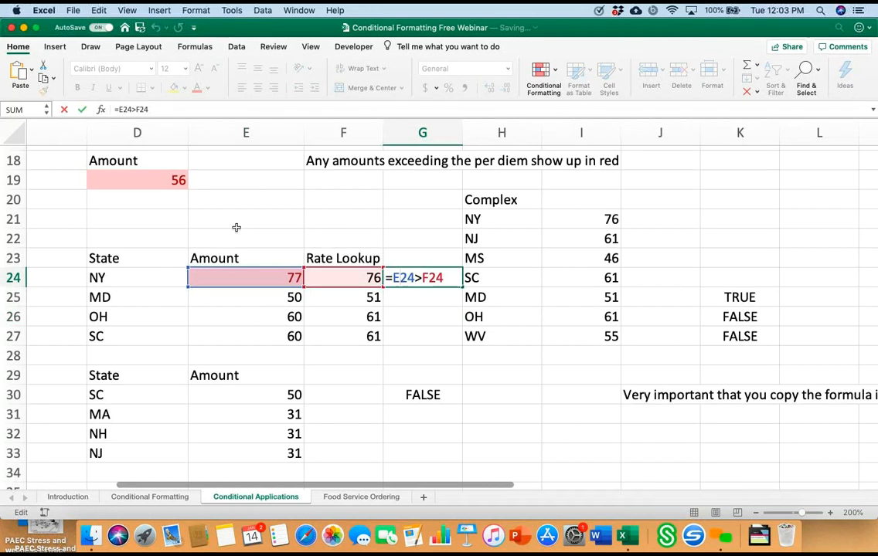
{"action": "key", "text": "Return"}
{"action": "key", "text": "Return"}
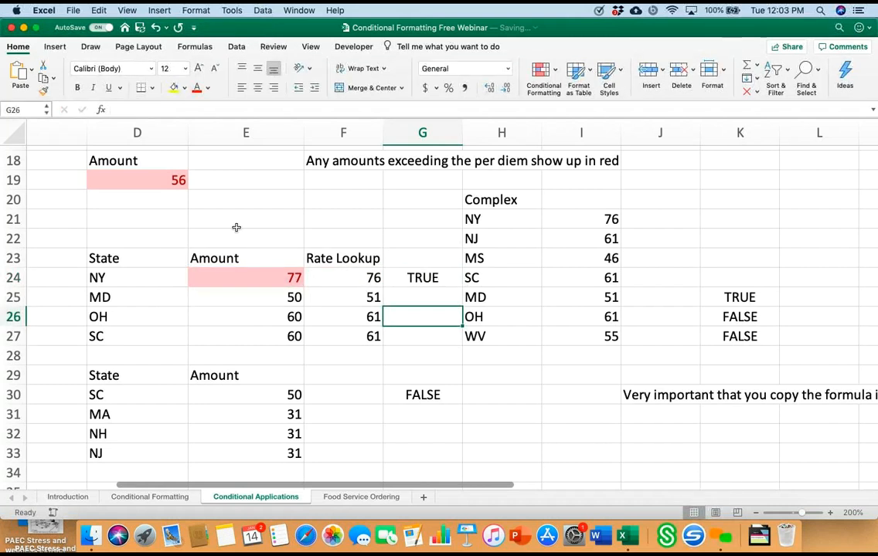
Step: Clear the conditional formatting rules from the amount cells E24:E27
{"action": "left_click_drag", "start_coordinate": [246, 278], "coordinate": [246, 336]}
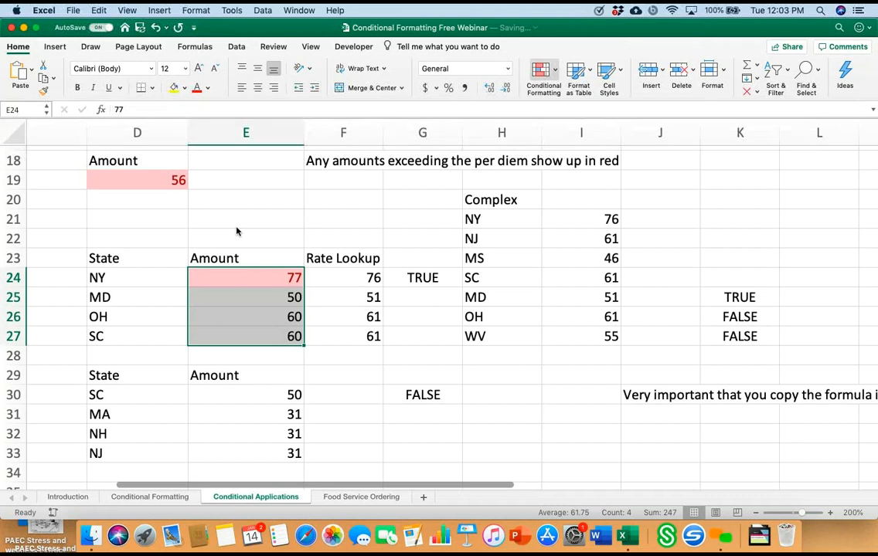
{"action": "left_click", "coordinate": [543, 71]}
{"action": "mouse_move", "coordinate": [579, 192]}
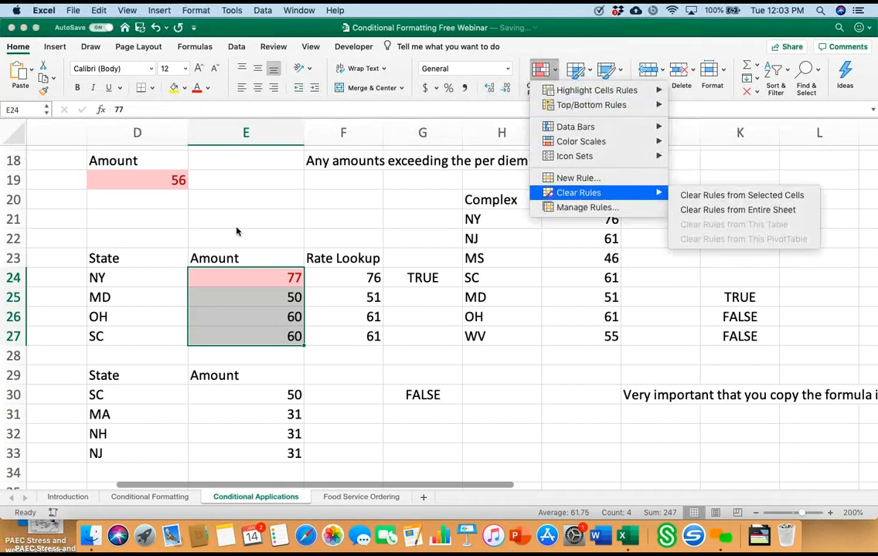
{"action": "left_click", "coordinate": [741, 195]}
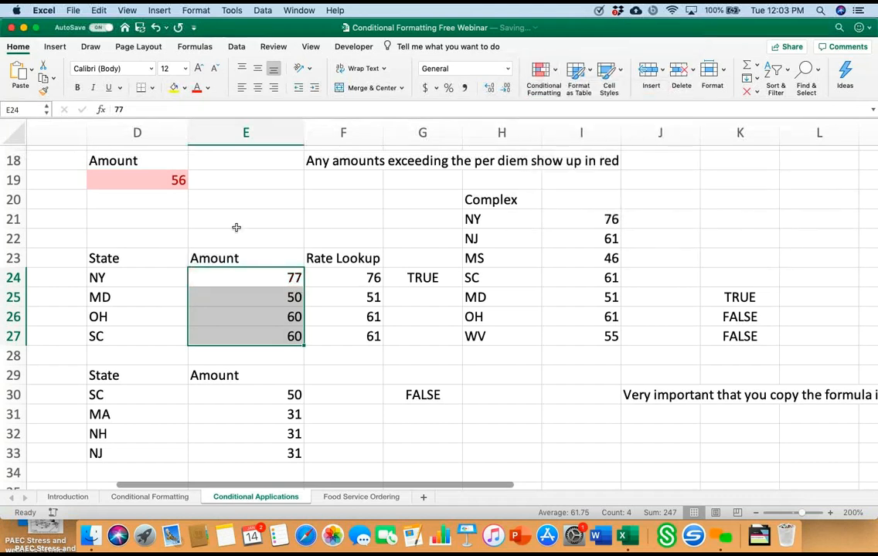
Step: Delete all the amounts in E24:E27
{"action": "left_click", "coordinate": [245, 279]}
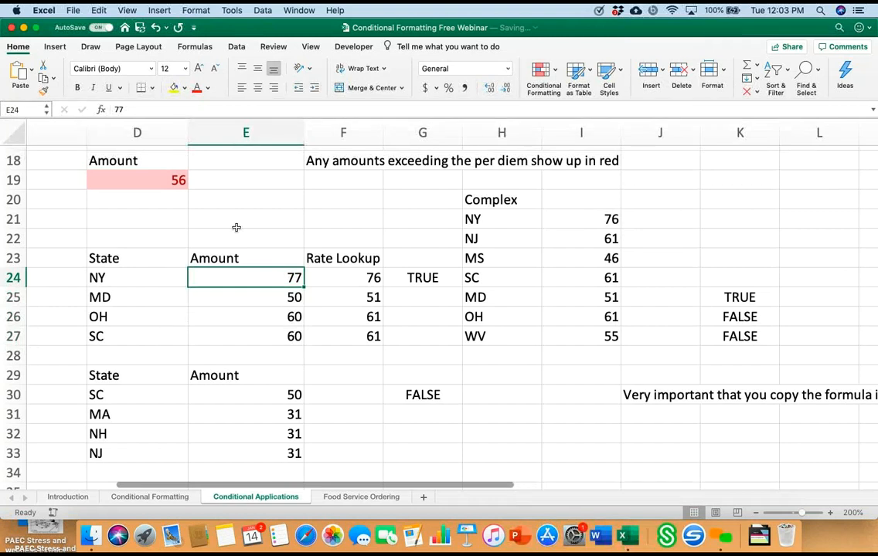
{"action": "key", "text": "Down"}
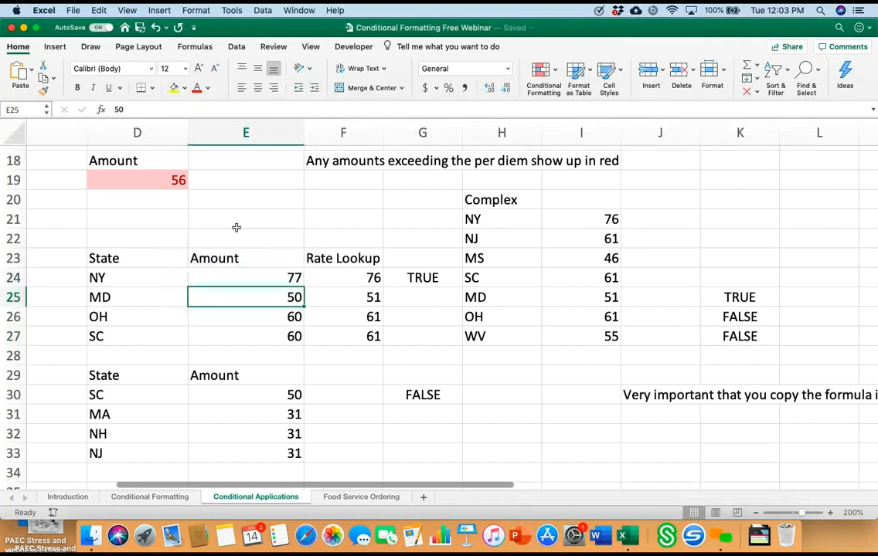
{"action": "key", "text": "Delete"}
{"action": "key", "text": "Down"}
{"action": "key", "text": "Delete"}
{"action": "key", "text": "Down"}
{"action": "key", "text": "Delete"}
{"action": "key", "text": "Up"}
{"action": "key", "text": "Up"}
{"action": "key", "text": "Up"}
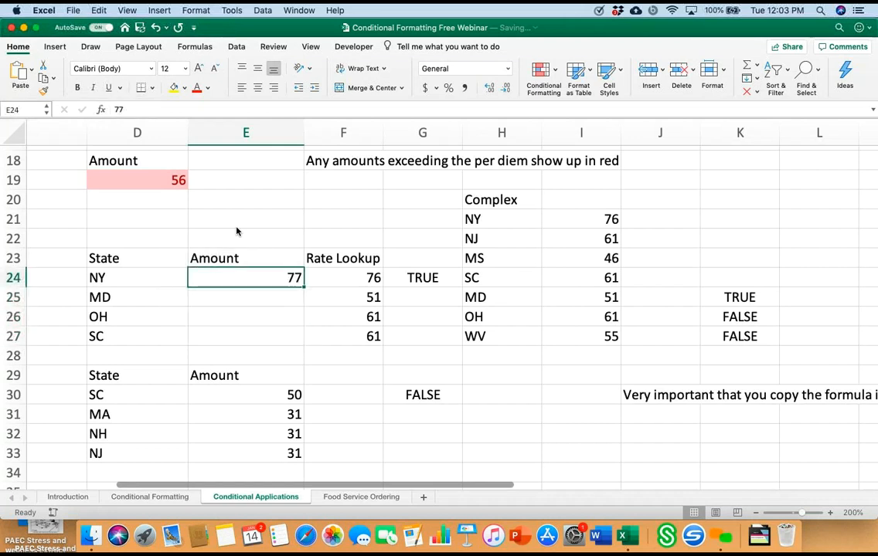
{"action": "key", "text": "Delete"}
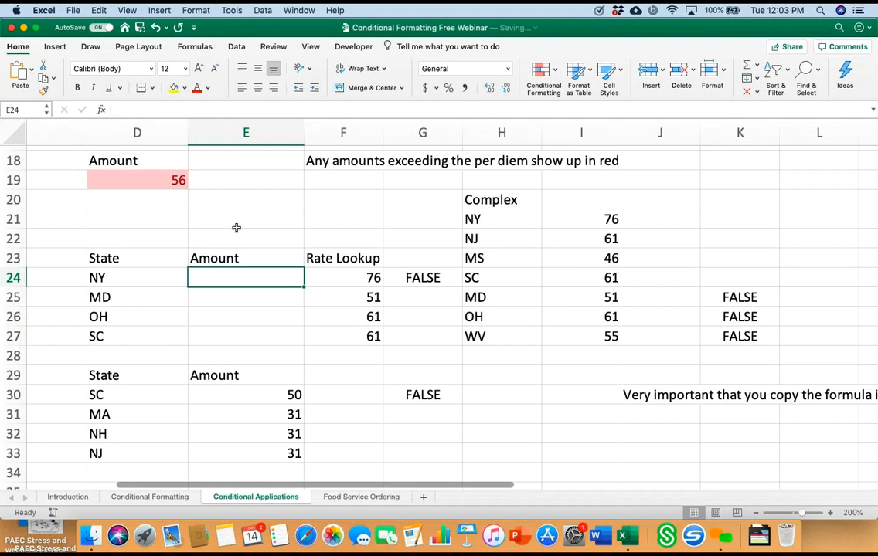
Step: Copy the text of the formula =E24>F24 from cell G24, leaving the cell unchanged
{"action": "key", "text": "Right"}
{"action": "key", "text": "Right"}
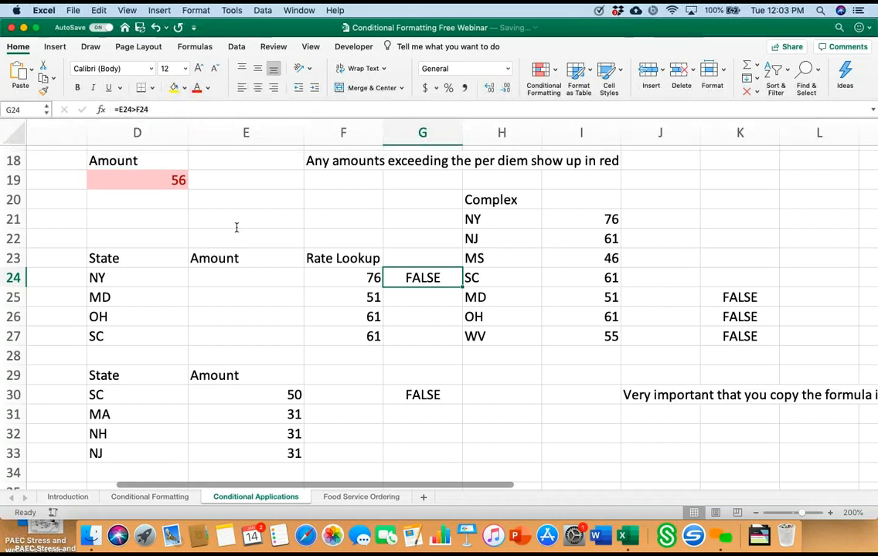
{"action": "left_click_drag", "start_coordinate": [150, 110], "coordinate": [114, 110]}
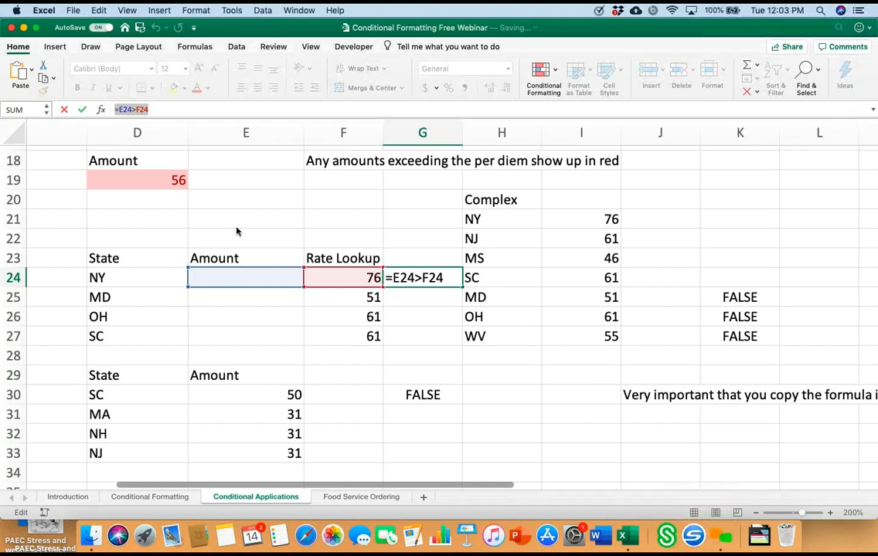
{"action": "left_click", "coordinate": [99, 11]}
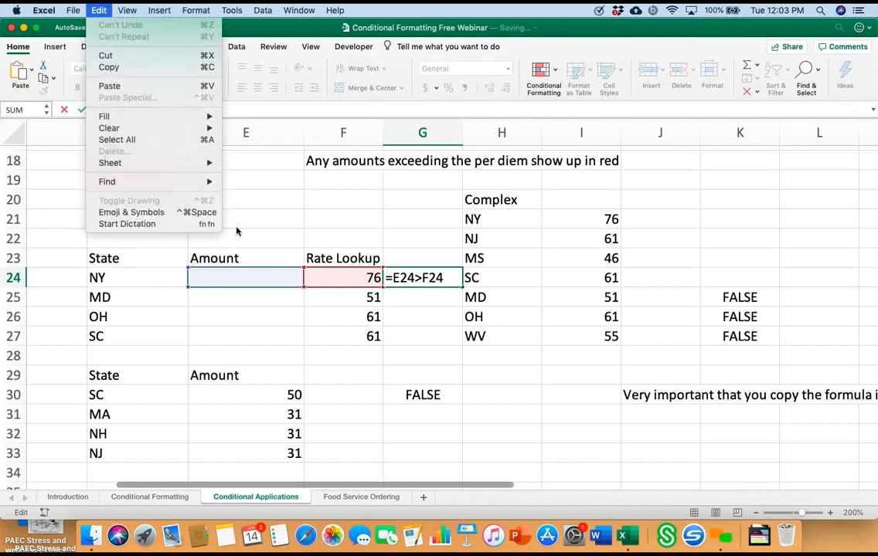
{"action": "left_click", "coordinate": [109, 68]}
{"action": "left_click", "coordinate": [151, 109]}
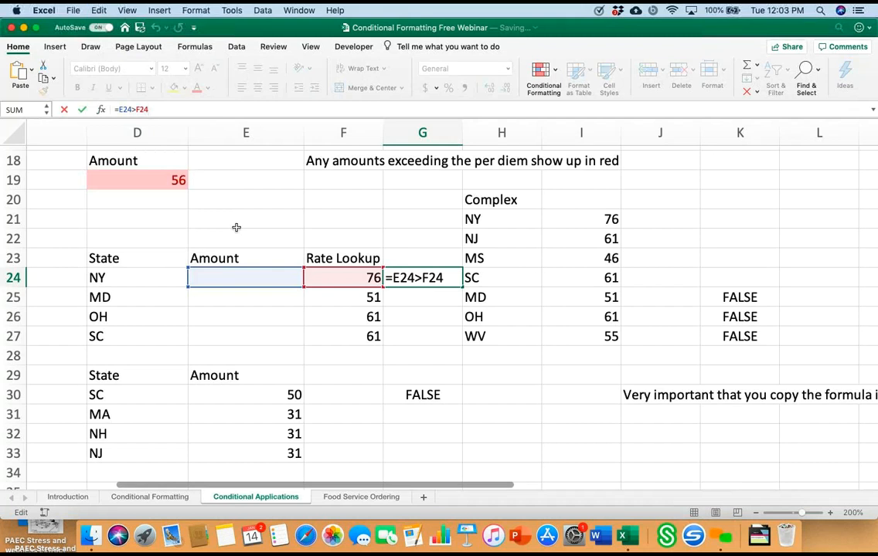
{"action": "left_click", "coordinate": [246, 278]}
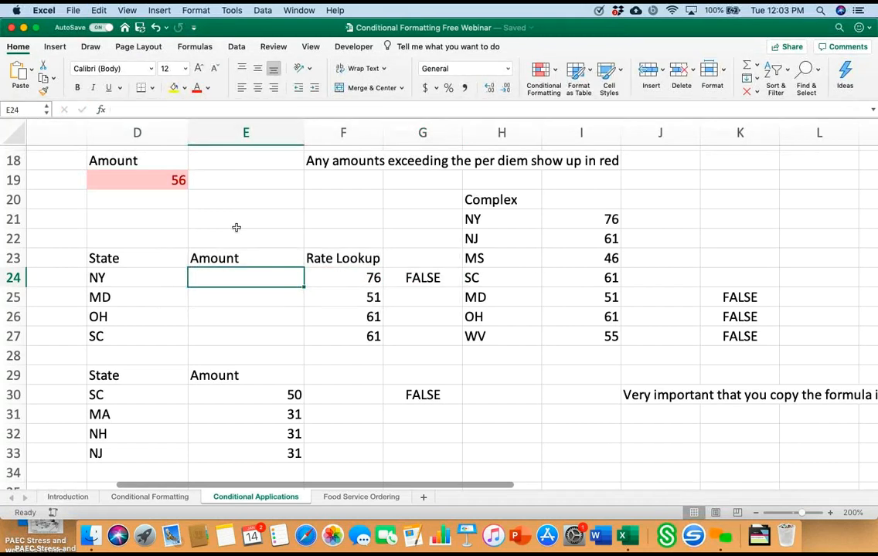
Step: Add a formula-based formatting rule to E24:E27 with the copied =E24>F24 and light red fill with dark red text
{"action": "left_click_drag", "start_coordinate": [246, 277], "coordinate": [246, 336]}
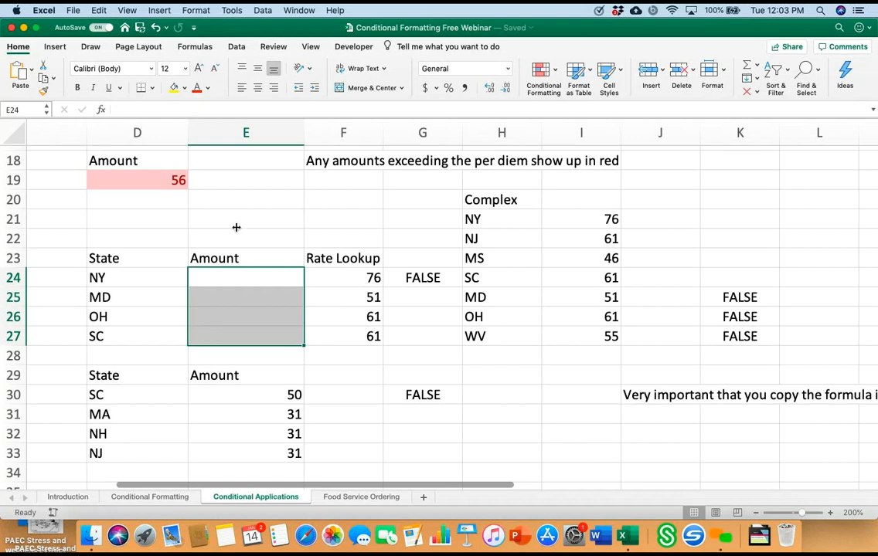
{"action": "left_click", "coordinate": [543, 71]}
{"action": "mouse_move", "coordinate": [596, 91]}
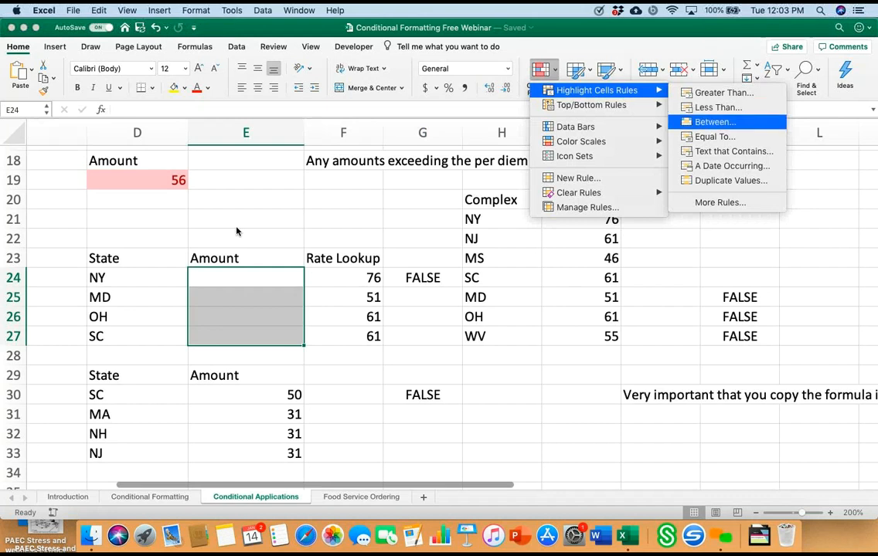
{"action": "left_click", "coordinate": [718, 202]}
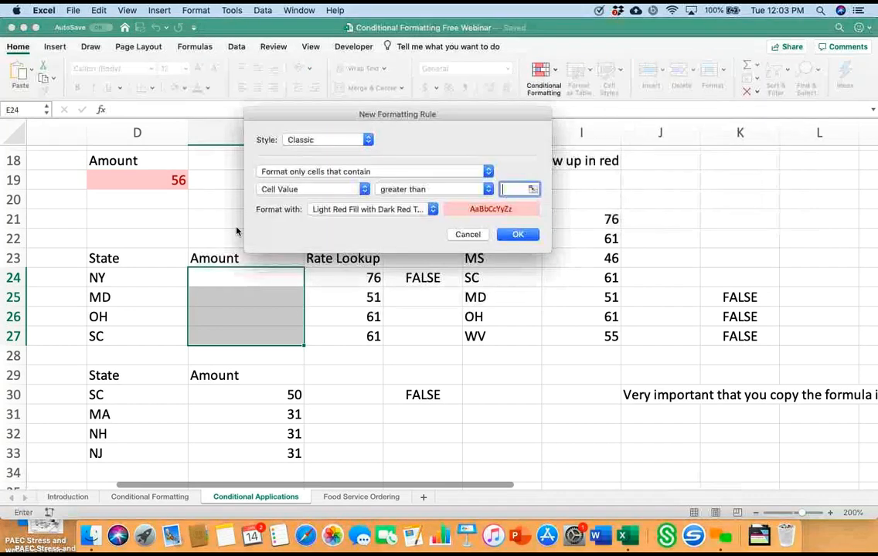
{"action": "left_click", "coordinate": [375, 170]}
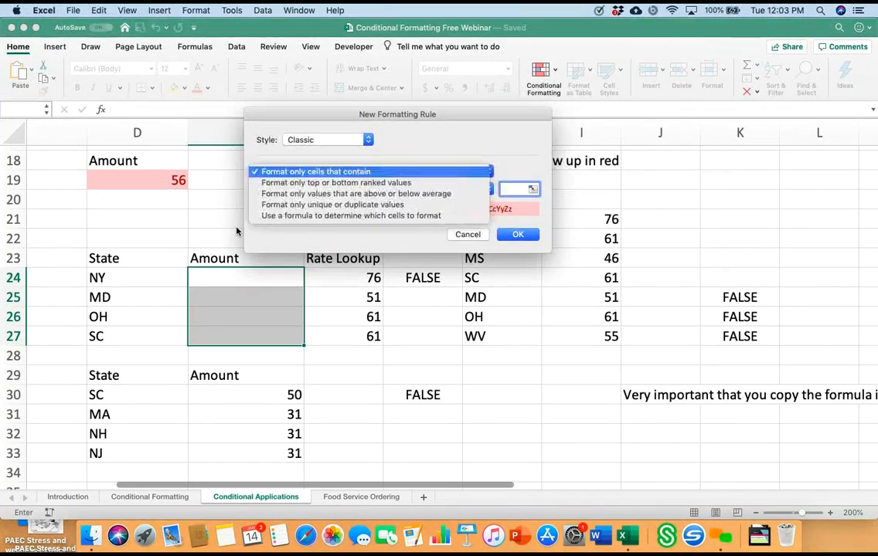
{"action": "left_click", "coordinate": [351, 216]}
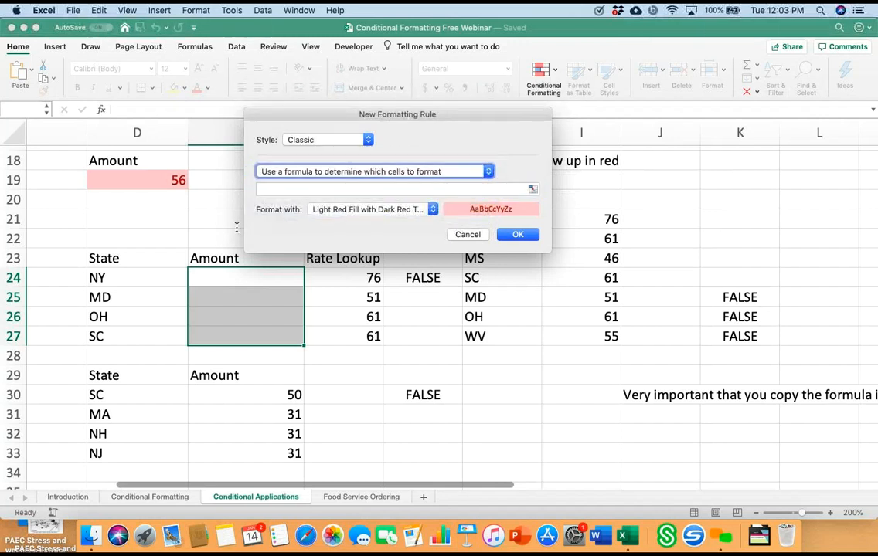
{"action": "left_click", "coordinate": [391, 189]}
{"action": "right_click", "coordinate": [309, 190]}
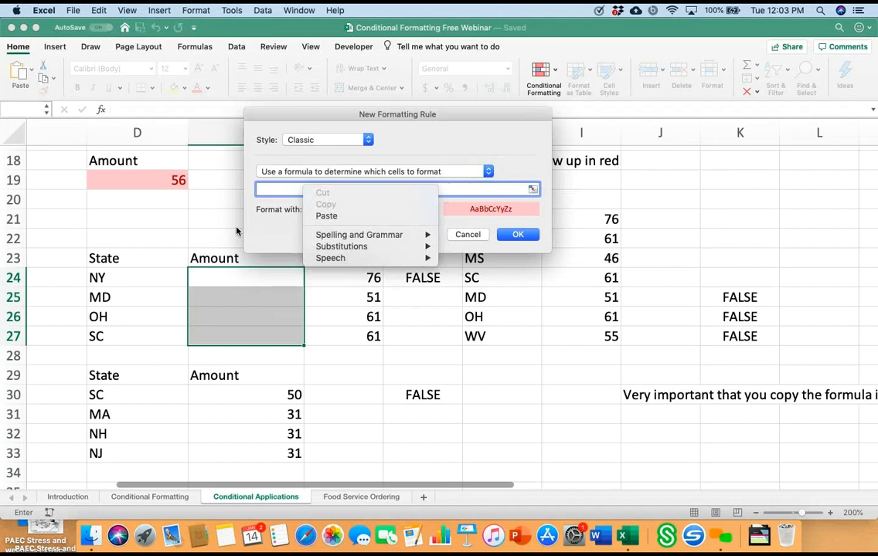
{"action": "left_click", "coordinate": [333, 215]}
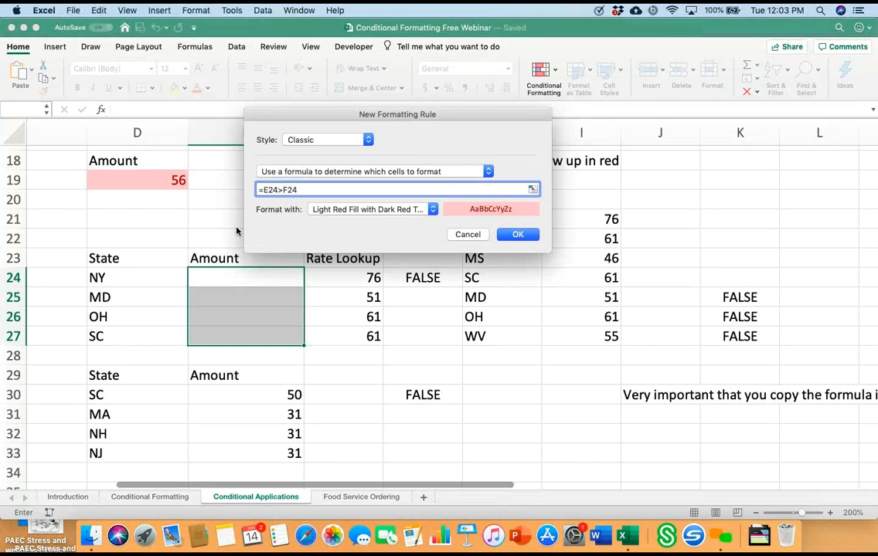
{"action": "key", "text": "Return"}
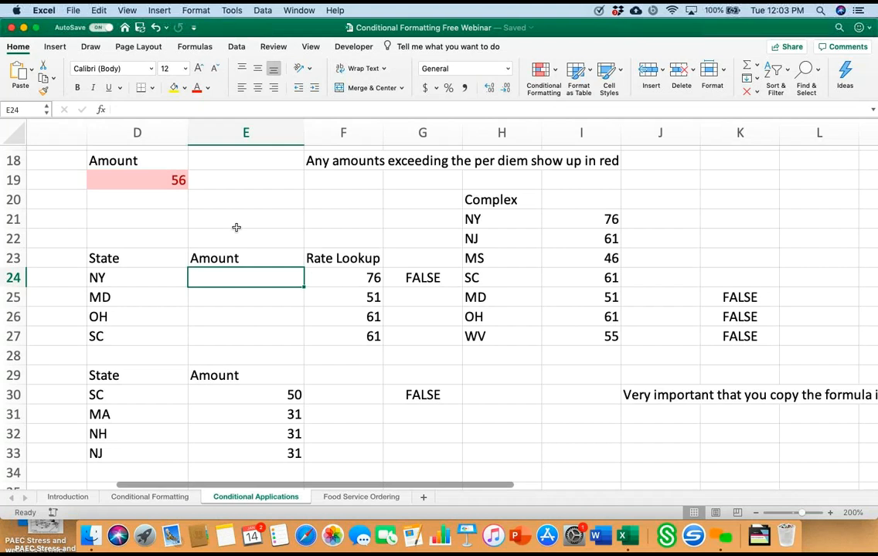
Step: Change the state in cell D25 to OH and finally to MS
{"action": "key", "text": "Down"}
{"action": "key", "text": "Left"}
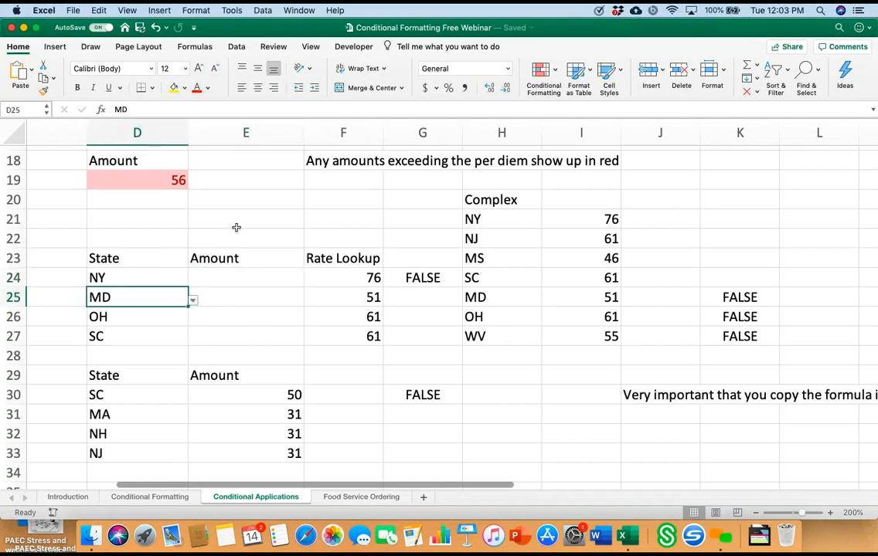
{"action": "key", "text": "alt+Down"}
{"action": "key", "text": "Down"}
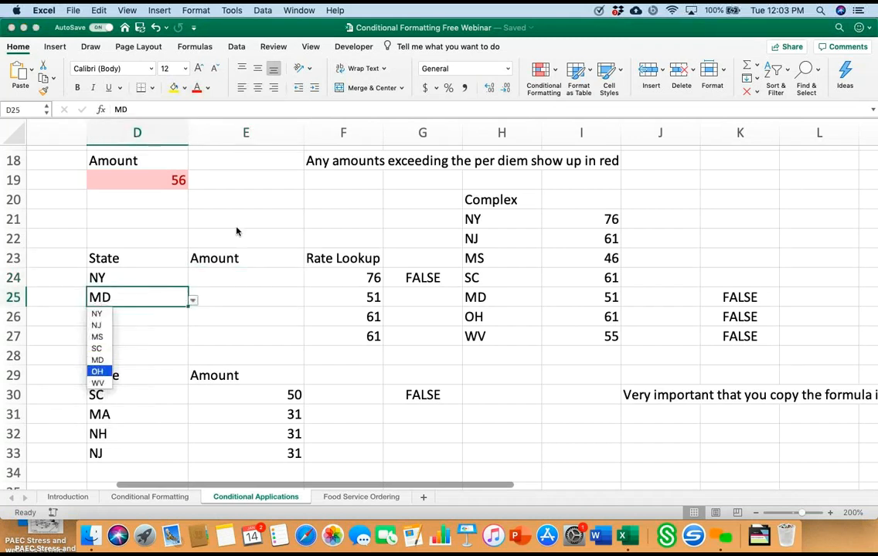
{"action": "key", "text": "Return"}
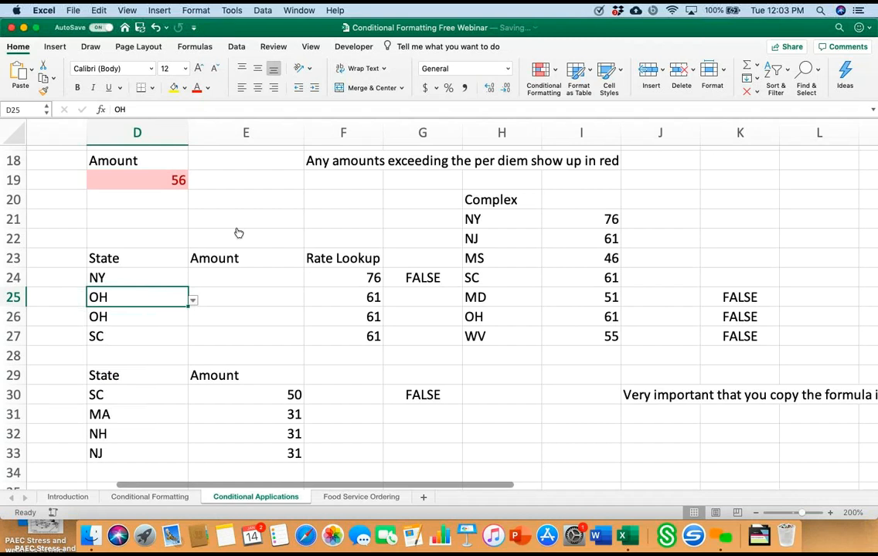
{"action": "key", "text": "alt+Down"}
{"action": "key", "text": "Up"}
{"action": "key", "text": "Up"}
{"action": "key", "text": "Up"}
{"action": "key", "text": "Return"}
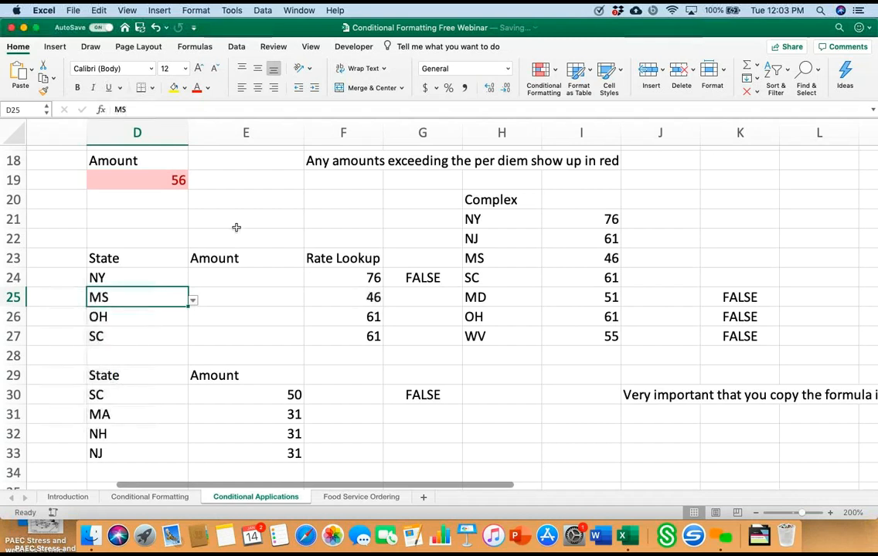
Step: Enter 65 as the NY amount in cell E24 and replace it with 78
{"action": "key", "text": "Up"}
{"action": "key", "text": "Right"}
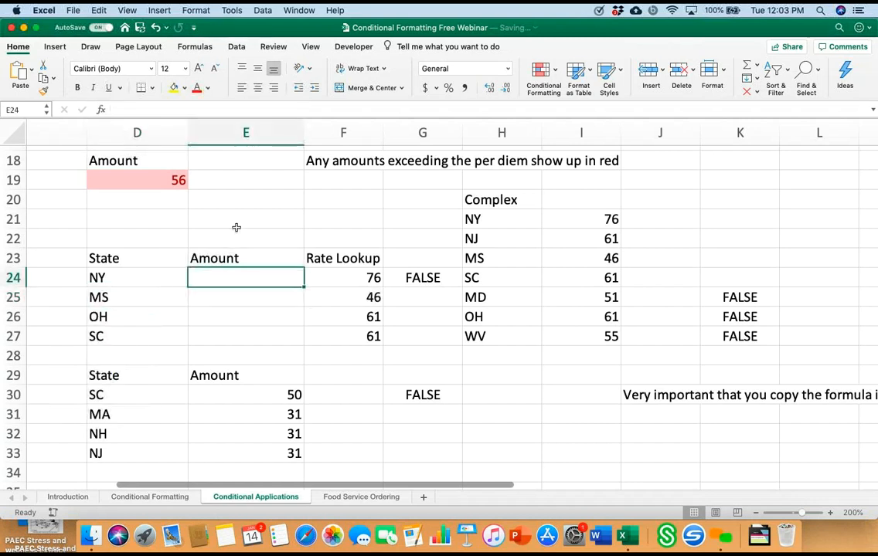
{"action": "type", "text": "65"}
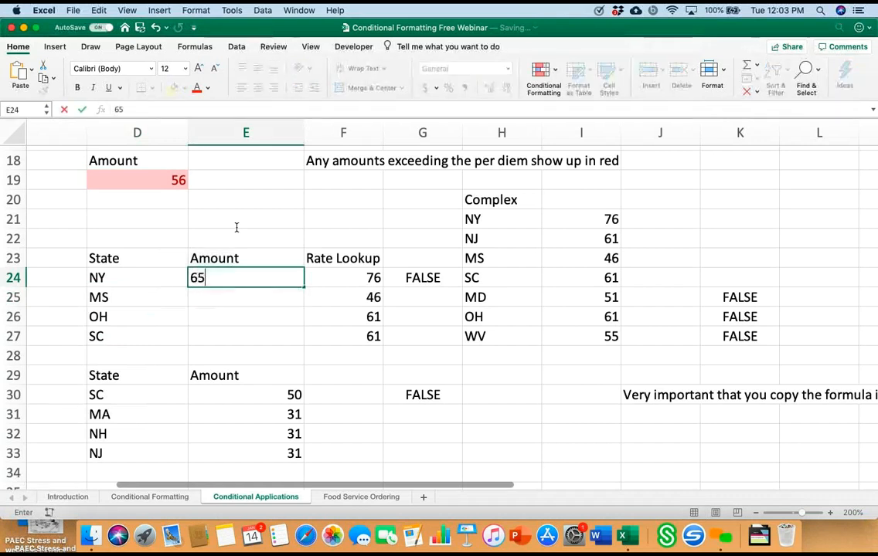
{"action": "key", "text": "Return"}
{"action": "key", "text": "Up"}
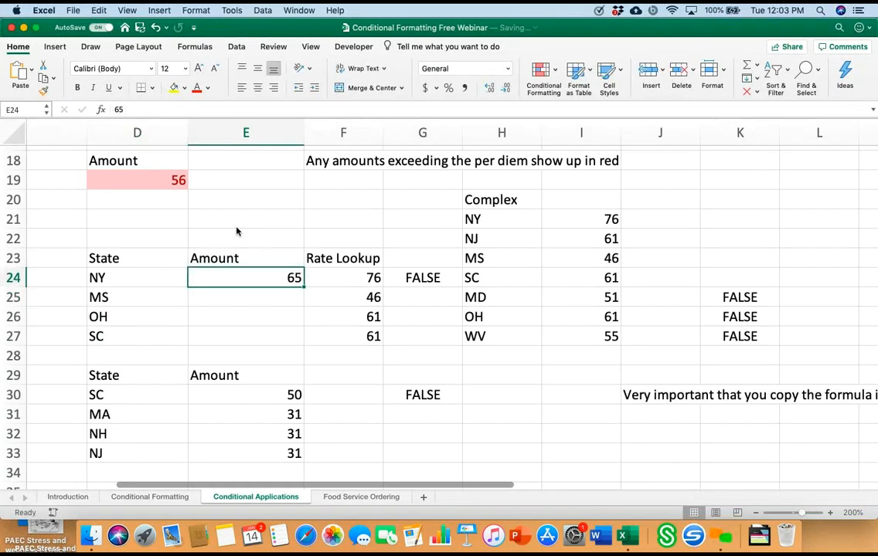
{"action": "type", "text": "78"}
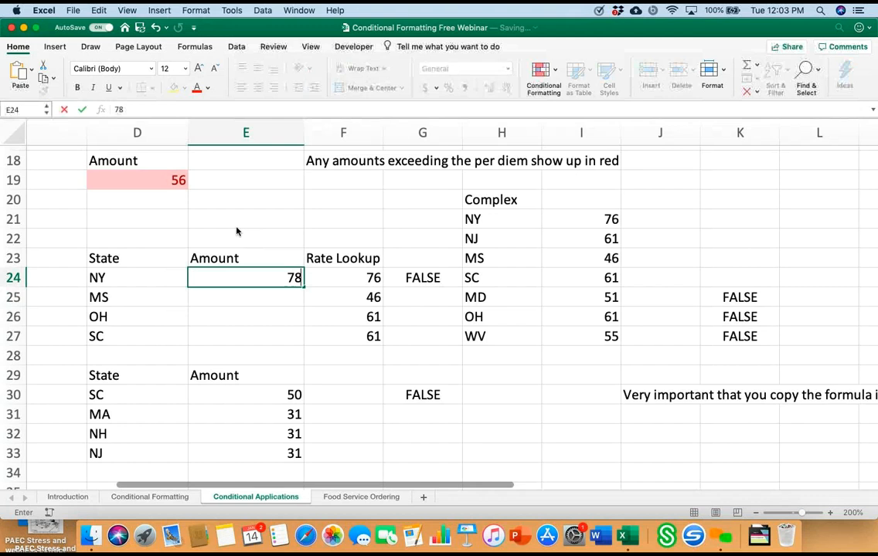
{"action": "key", "text": "Return"}
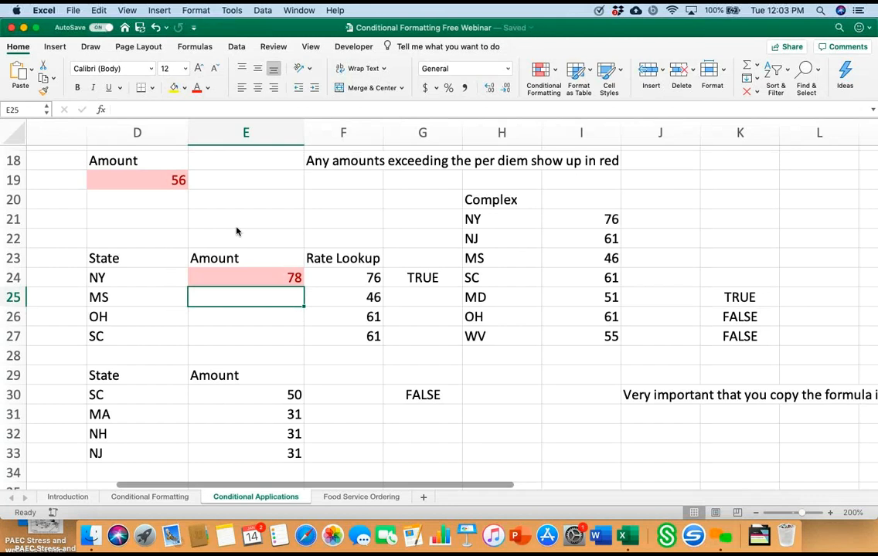
Step: Enter 50 as the MS amount in cell E25
{"action": "type", "text": "50"}
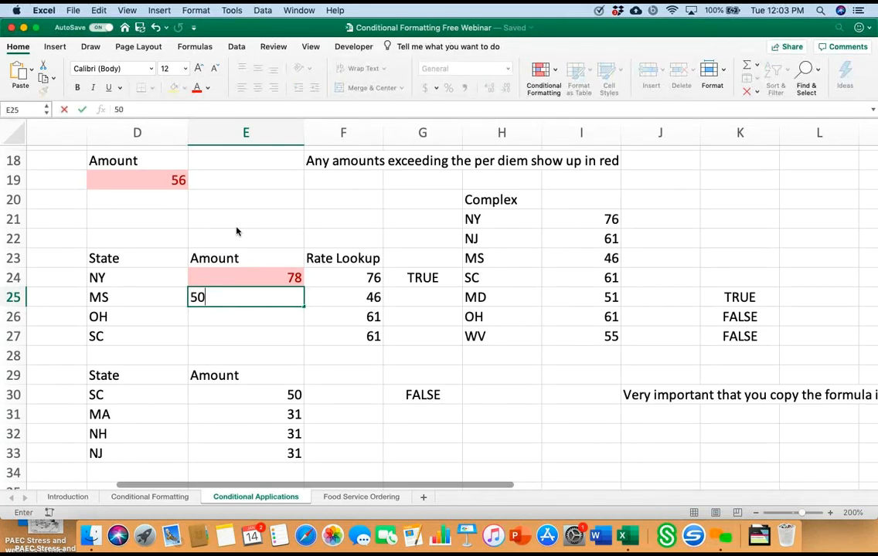
{"action": "key", "text": "Return"}
{"action": "key", "text": "Up"}
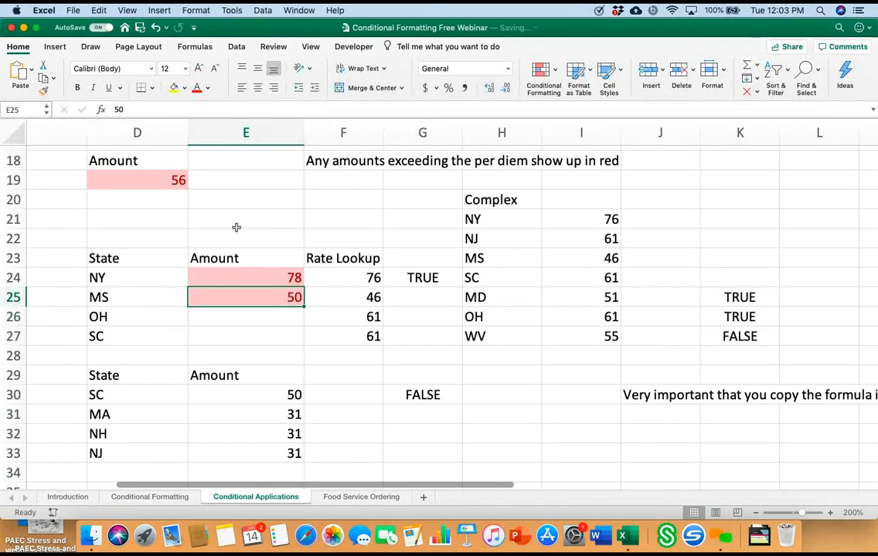
Step: Change the state in cell D25 to NY using its list of allowed states
{"action": "key", "text": "Left"}
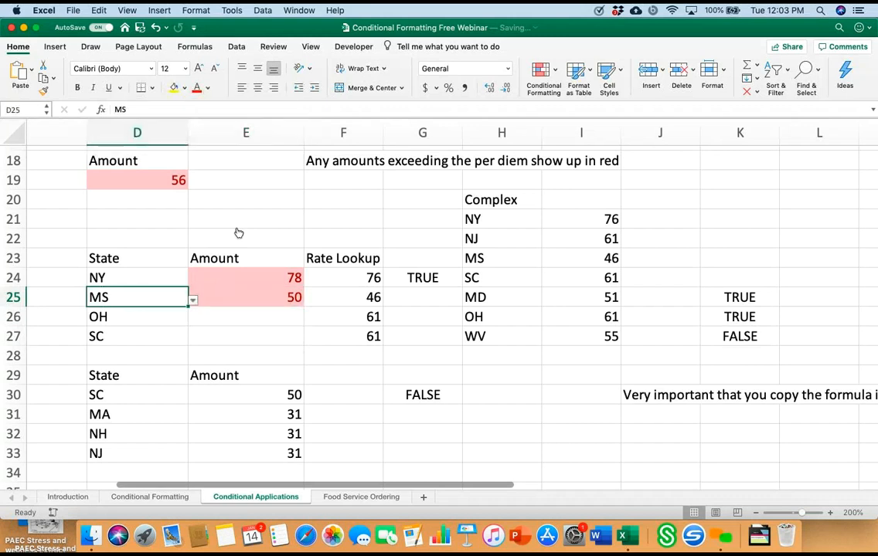
{"action": "key", "text": "alt+Down"}
{"action": "key", "text": "Up"}
{"action": "key", "text": "Up"}
{"action": "key", "text": "Return"}
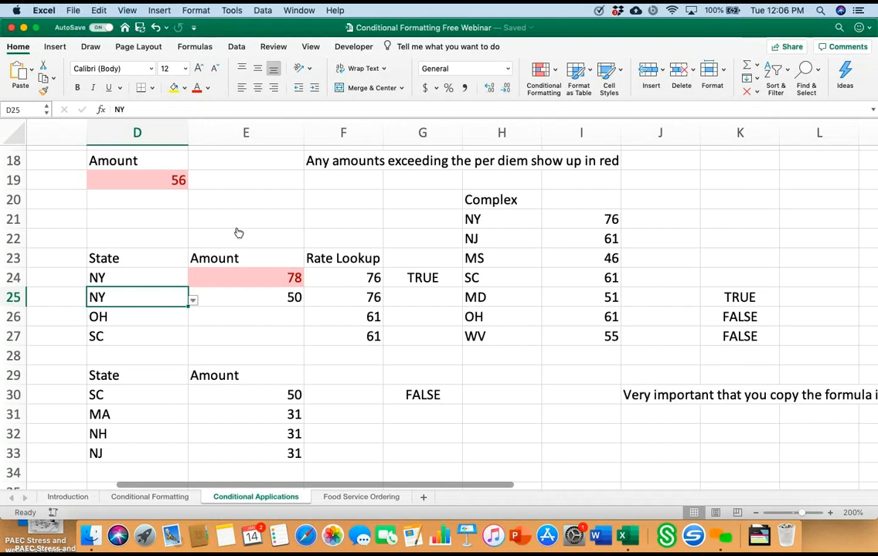
Step: Look through the state choices offered for cell D25, keeping NY as the state
{"action": "key", "text": "alt+Down"}
{"action": "key", "text": "Escape"}
{"action": "key", "text": "alt+Down"}
{"action": "key", "text": "Down"}
{"action": "key", "text": "Down"}
{"action": "key", "text": "Down"}
{"action": "key", "text": "Down"}
{"action": "key", "text": "Down"}
{"action": "key", "text": "Down"}
{"action": "key", "text": "Down"}
{"action": "key", "text": "Down"}
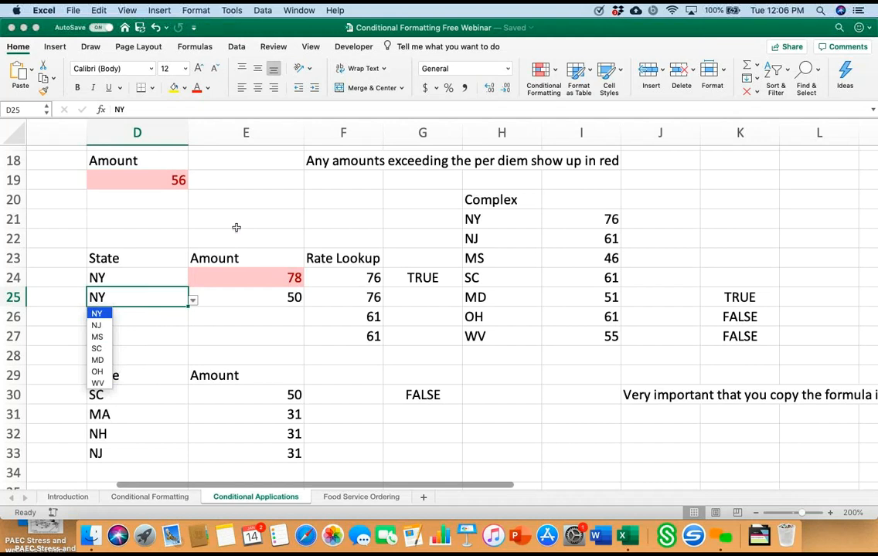
{"action": "key", "text": "Return"}
Step: Inspect the rate lookup formula in cell F25 and close it without changing it
{"action": "double_click", "coordinate": [355, 298]}
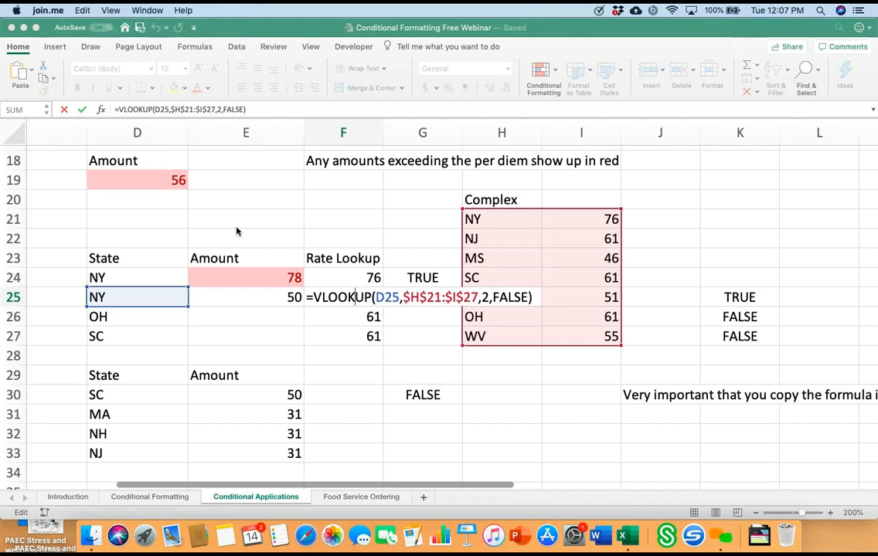
{"action": "left_click", "coordinate": [237, 231]}
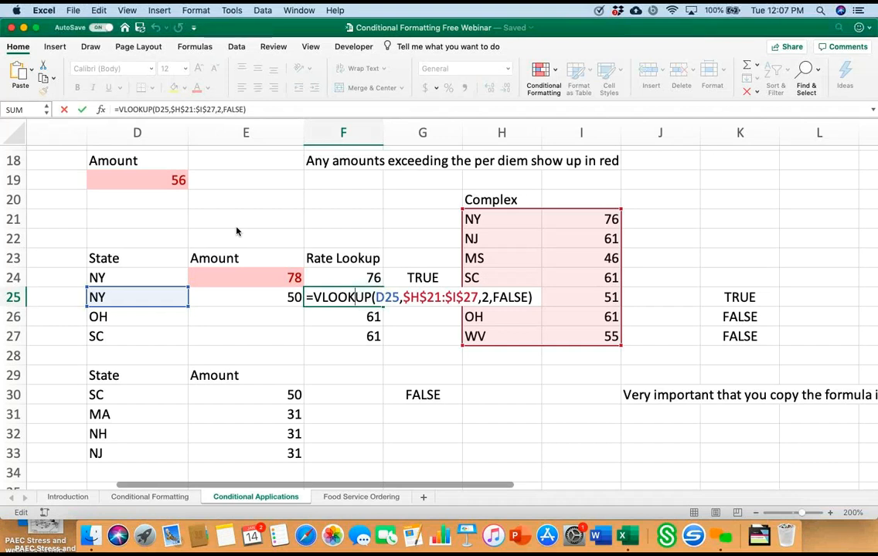
{"action": "key", "text": "Return"}
{"action": "key", "text": "Return"}
{"action": "key", "text": "Return"}
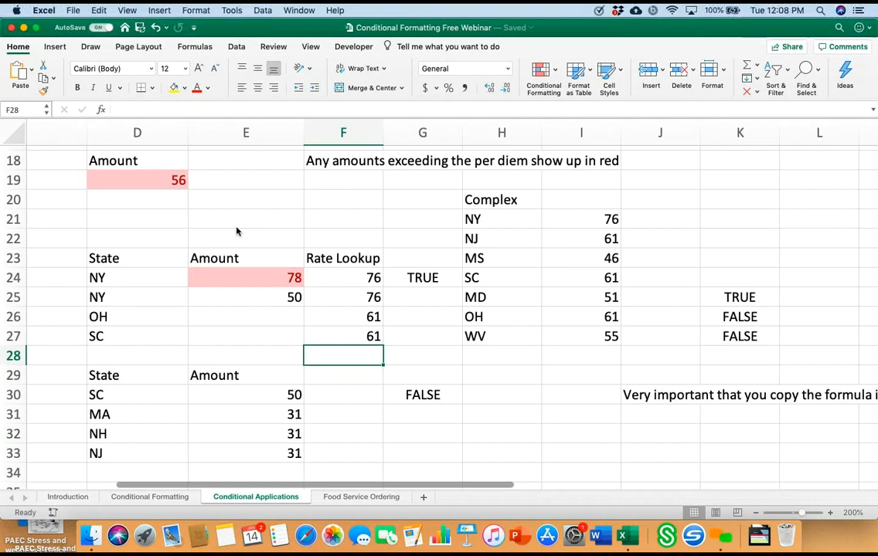
Step: Examine the comparison of contracts to bids in rows 37 to 43, including the highlighted bids, TRUE/FALSE checks and CPI rate
{"action": "scroll", "coordinate": [237, 231], "scroll_direction": "down", "scroll_amount": 1}
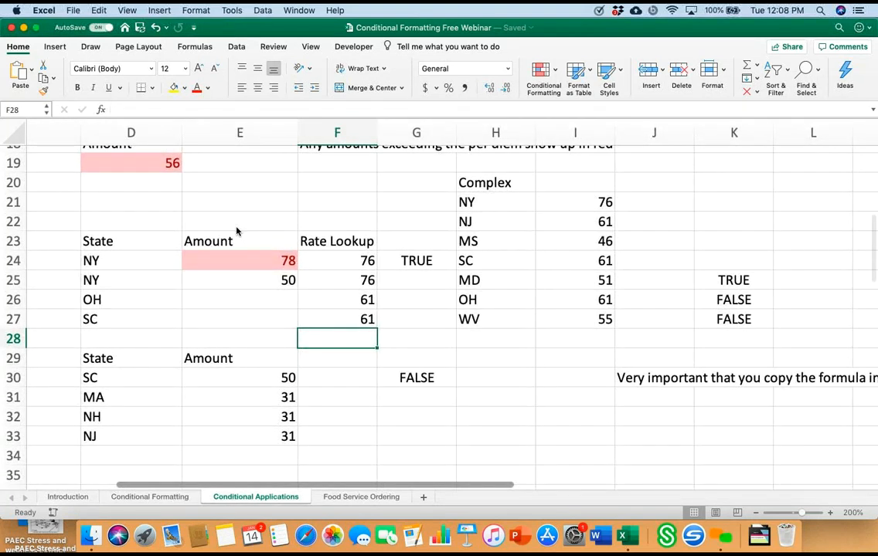
{"action": "scroll", "coordinate": [237, 231], "scroll_direction": "down", "scroll_amount": 7}
{"action": "scroll", "coordinate": [236, 231], "scroll_direction": "down", "scroll_amount": 5}
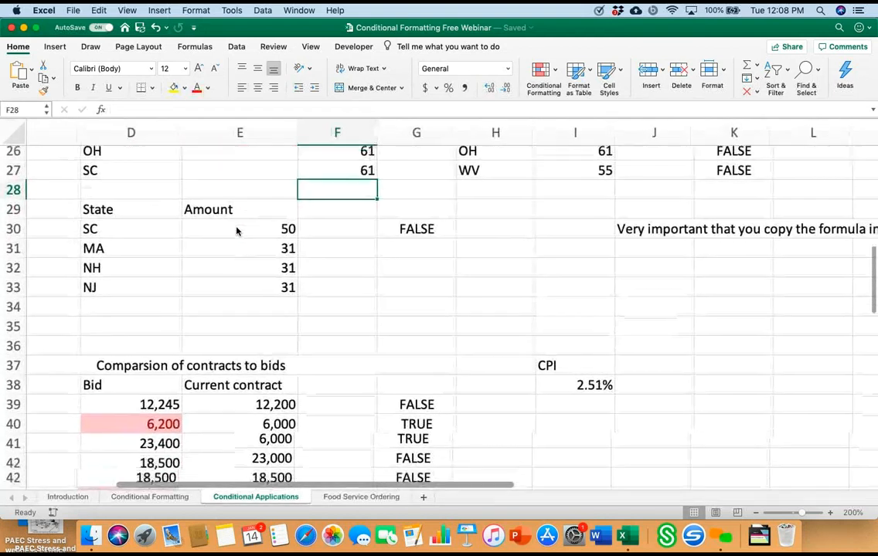
{"action": "scroll", "coordinate": [237, 231], "scroll_direction": "left", "scroll_amount": 1}
{"action": "scroll", "coordinate": [237, 231], "scroll_direction": "up", "scroll_amount": 1}
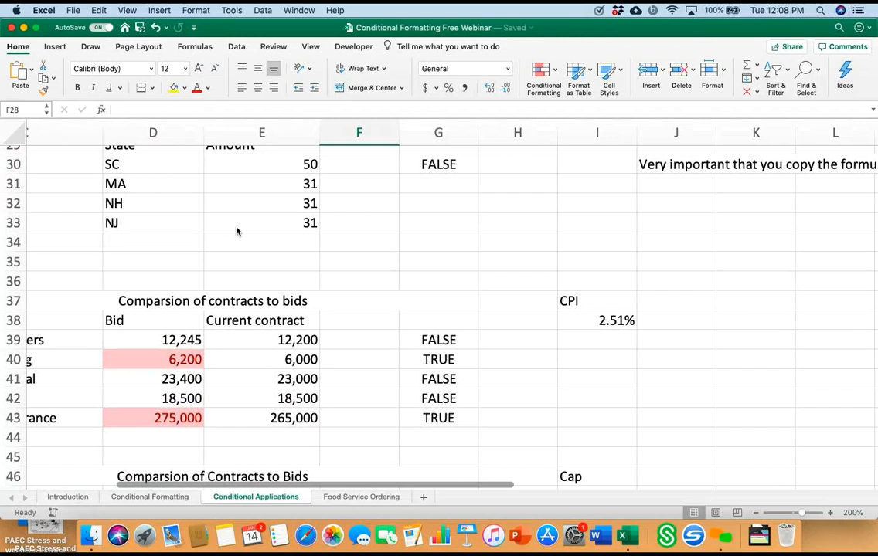
{"action": "scroll", "coordinate": [237, 231], "scroll_direction": "left", "scroll_amount": 4}
{"action": "scroll", "coordinate": [237, 231], "scroll_direction": "down", "scroll_amount": 2}
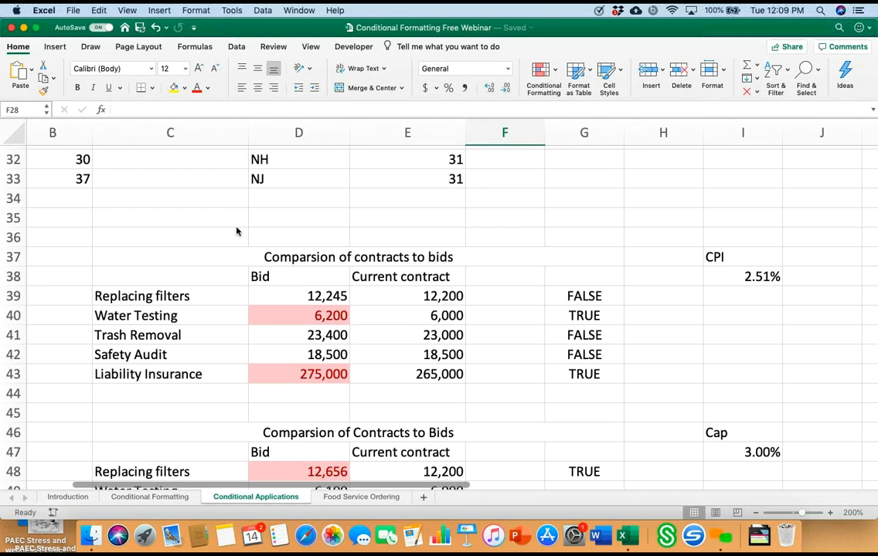
{"action": "scroll", "coordinate": [237, 231], "scroll_direction": "down", "scroll_amount": 10}
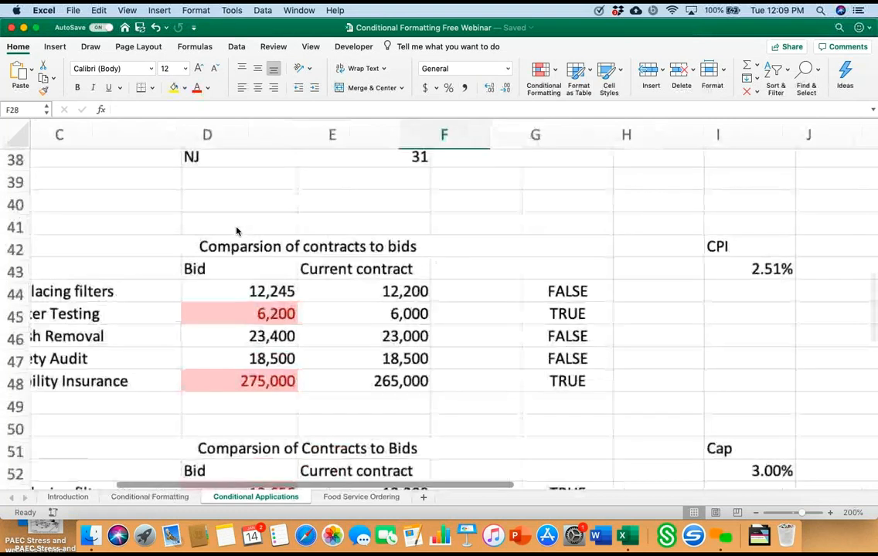
{"action": "scroll", "coordinate": [237, 231], "scroll_direction": "right", "scroll_amount": 5}
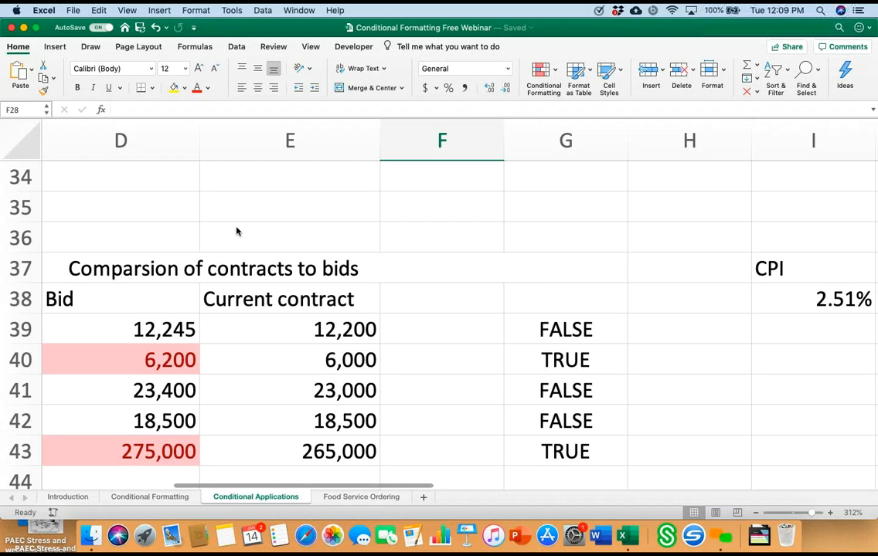
{"action": "scroll", "coordinate": [236, 231], "scroll_direction": "down", "scroll_amount": 1}
{"action": "scroll", "coordinate": [237, 231], "scroll_direction": "left", "scroll_amount": 2}
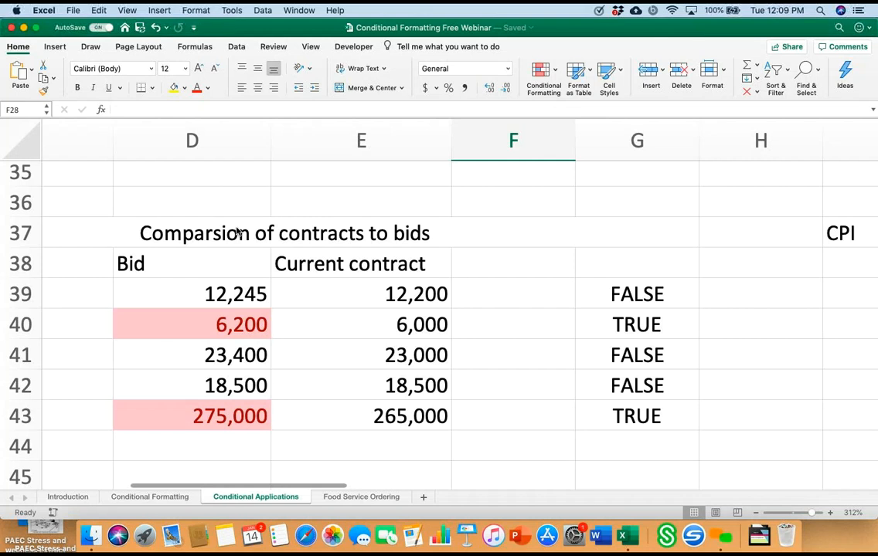
{"action": "scroll", "coordinate": [237, 232], "scroll_direction": "right", "scroll_amount": 5}
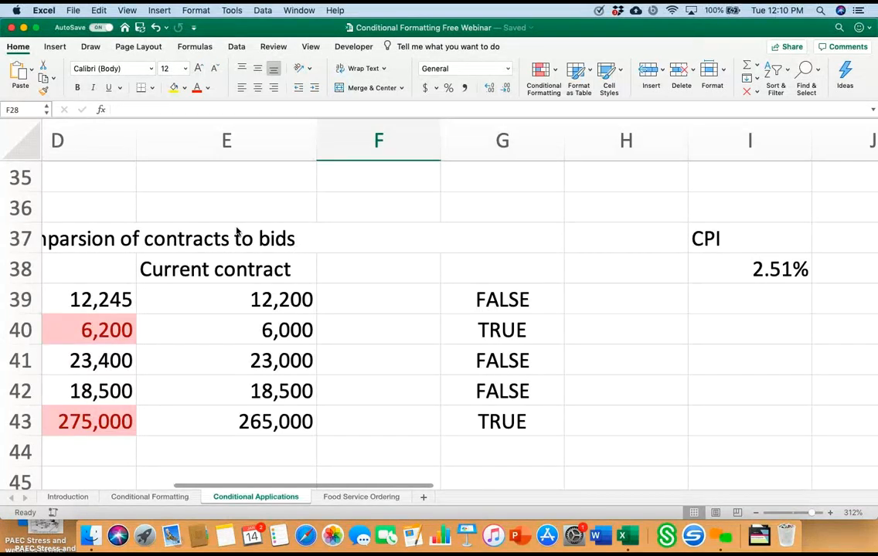
{"action": "scroll", "coordinate": [237, 232], "scroll_direction": "left", "scroll_amount": 5}
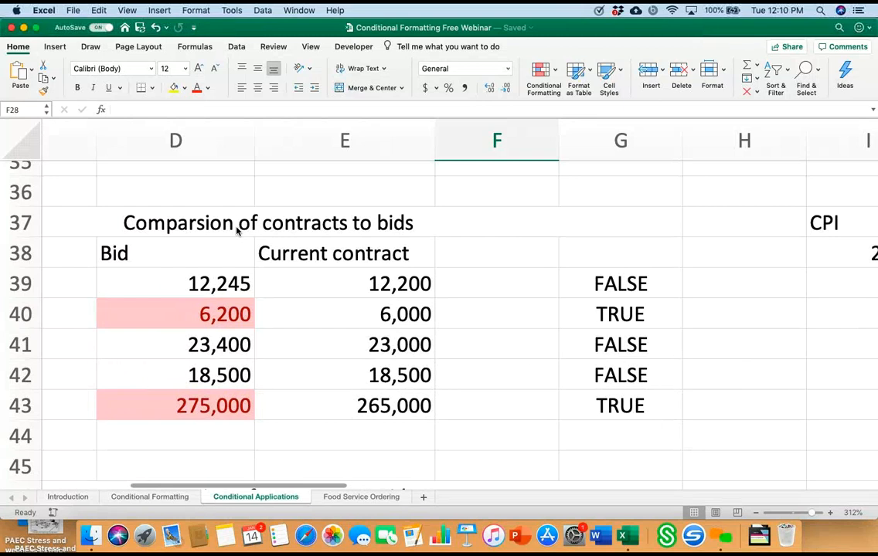
Step: Inspect the bid comparison formula in cell G39 and the CPI rate it refers to in I38
{"action": "double_click", "coordinate": [600, 285]}
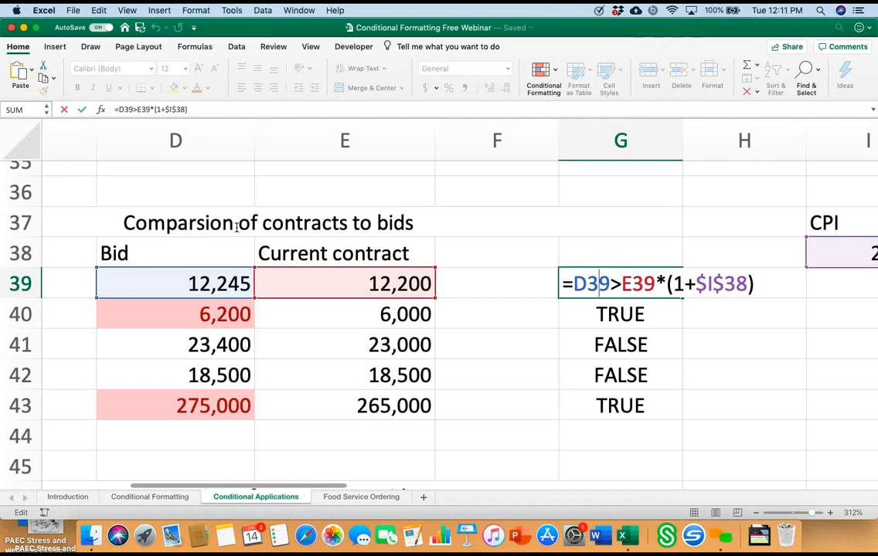
{"action": "scroll", "coordinate": [237, 226], "scroll_direction": "down", "scroll_amount": 1}
{"action": "key", "text": "Return"}
{"action": "key", "text": "Right"}
{"action": "key", "text": "Right"}
{"action": "scroll", "coordinate": [237, 226], "scroll_direction": "right", "scroll_amount": 3}
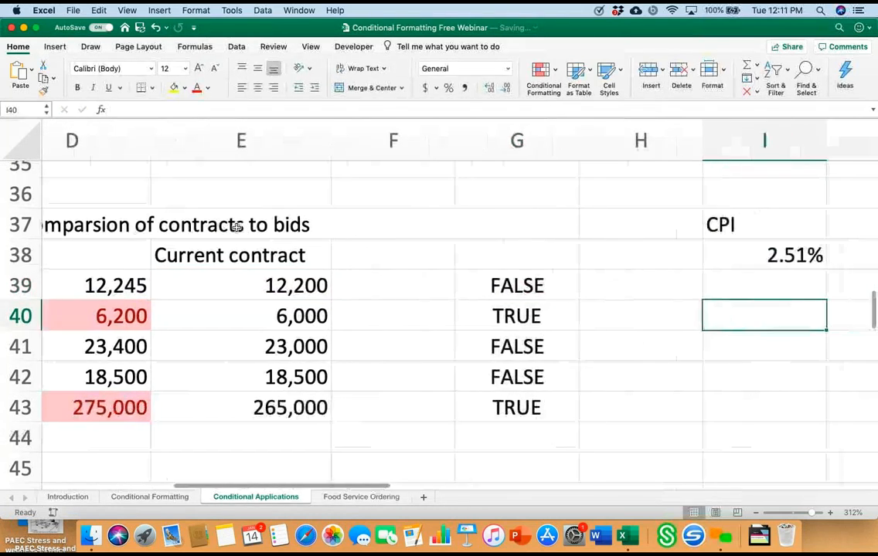
Step: Reopen the formula in G39 to examine its bid, contract and CPI references, discarding any accidental edit
{"action": "scroll", "coordinate": [236, 227], "scroll_direction": "left", "scroll_amount": 1}
{"action": "scroll", "coordinate": [237, 227], "scroll_direction": "left", "scroll_amount": 1}
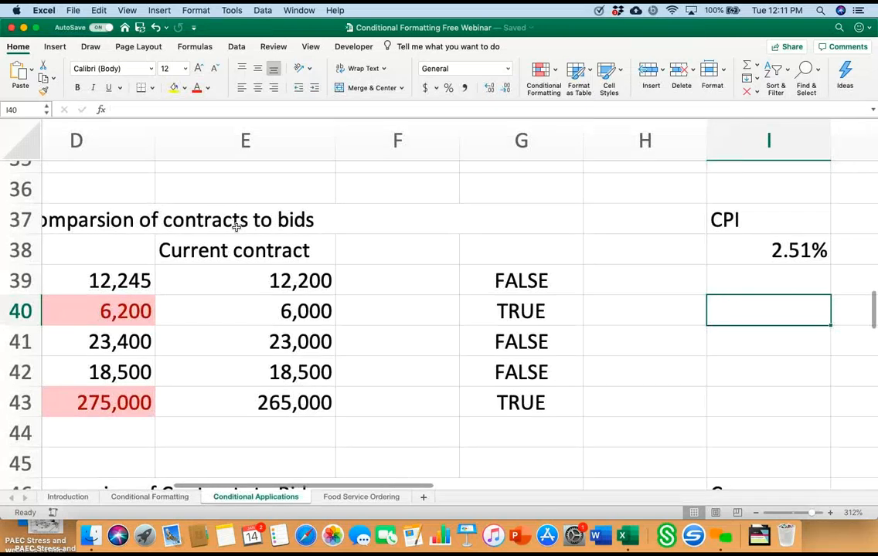
{"action": "key", "text": "Up"}
{"action": "key", "text": "Left"}
{"action": "key", "text": "Left"}
{"action": "key", "text": "F2"}
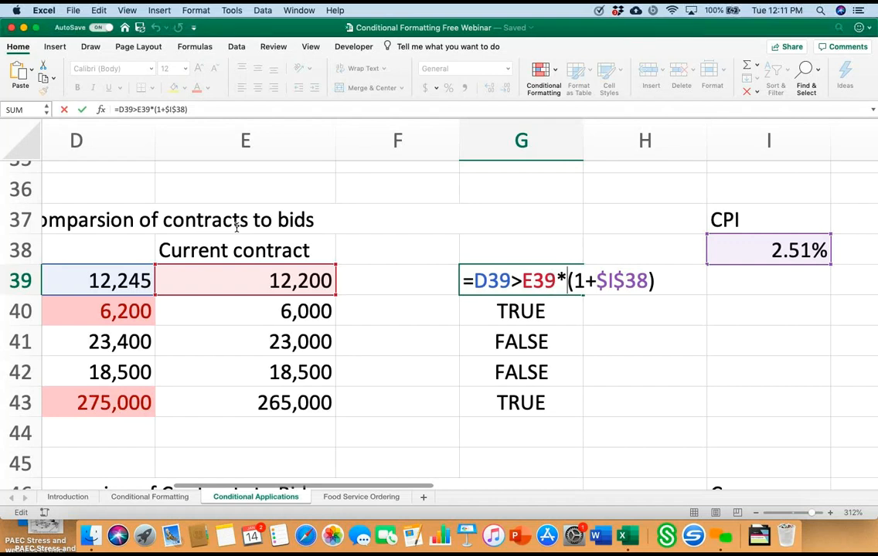
{"action": "key", "text": "Right"}
{"action": "key", "text": "Down"}
{"action": "key", "text": "Down"}
{"action": "scroll", "coordinate": [237, 227], "scroll_direction": "left", "scroll_amount": 3}
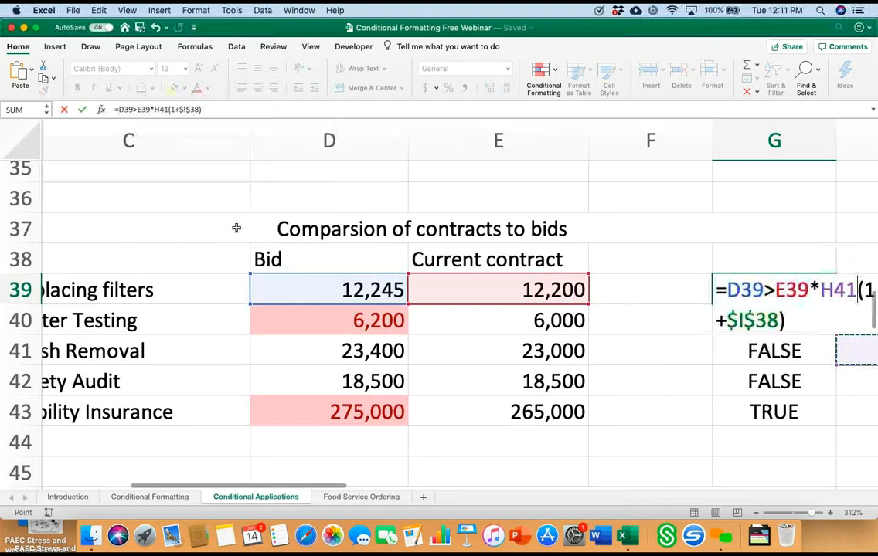
{"action": "key", "text": "Left"}
{"action": "key", "text": "Left"}
{"action": "key", "text": "Up"}
{"action": "key", "text": "Escape"}
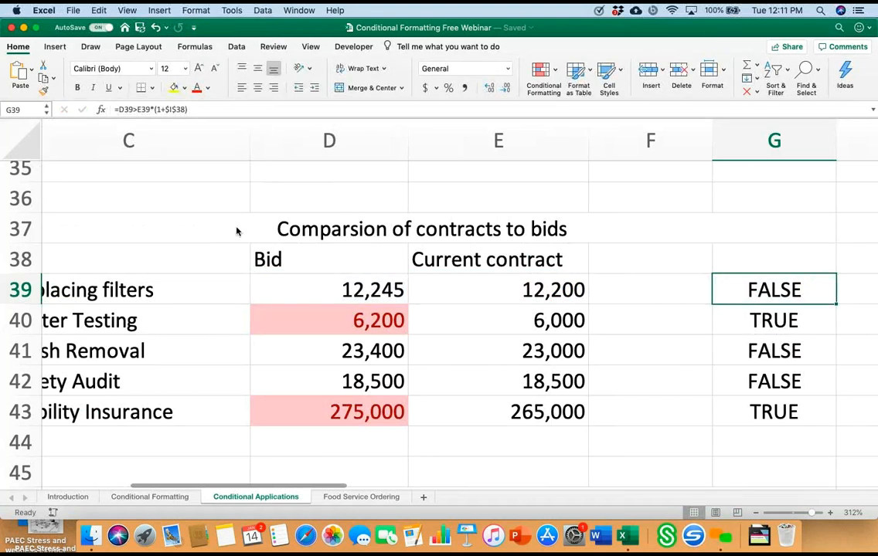
Step: Change the Replacing filters bid in cell D39 to 13,500
{"action": "scroll", "coordinate": [236, 231], "scroll_direction": "right", "scroll_amount": 1}
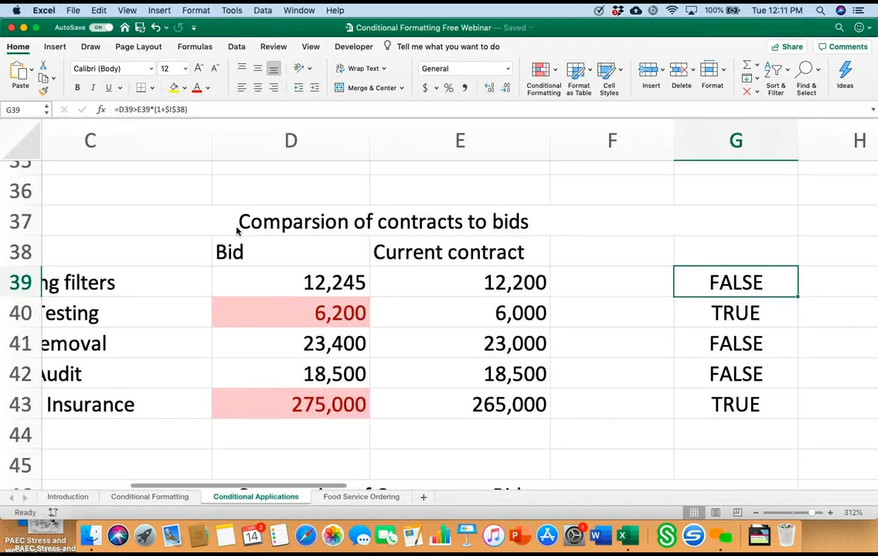
{"action": "double_click", "coordinate": [356, 283]}
{"action": "key", "text": "Right"}
{"action": "key", "text": "BackSpace"}
{"action": "key", "text": "BackSpace"}
{"action": "key", "text": "BackSpace"}
{"action": "key", "text": "BackSpace"}
{"action": "type", "text": "3,500"}
{"action": "key", "text": "Return"}
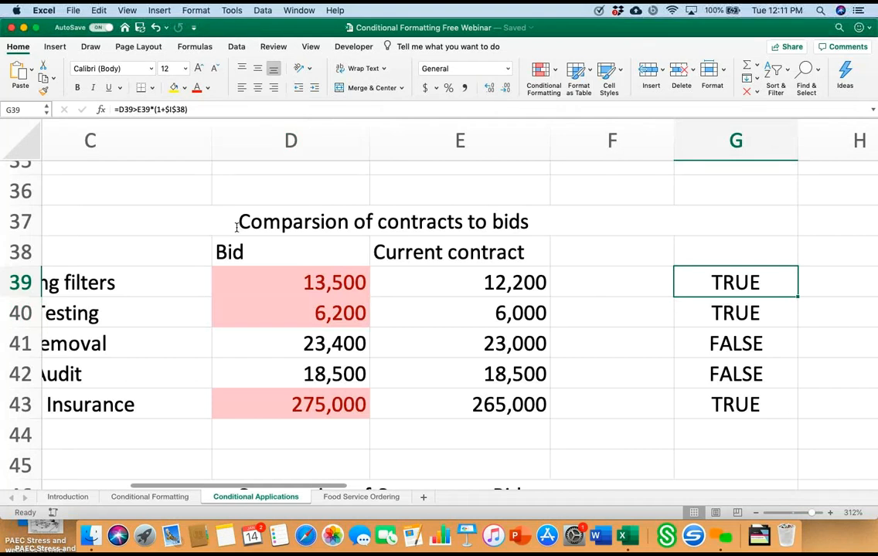
Step: Copy the text of the formula =D39>E39*(1+$I$38) from cell G39
{"action": "key", "text": "F2"}
{"action": "key", "text": "shift+Left"}
{"action": "key", "text": "shift+Left"}
{"action": "key", "text": "shift+Left"}
{"action": "key", "text": "shift+Left"}
{"action": "key", "text": "shift+Left"}
{"action": "key", "text": "shift+Left"}
{"action": "key", "text": "shift+Left"}
{"action": "key", "text": "shift+Left"}
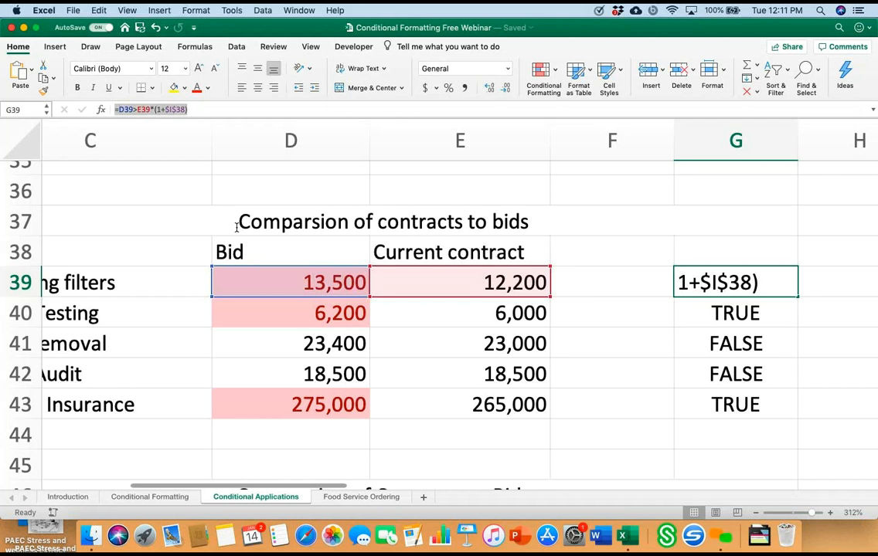
{"action": "right_click", "coordinate": [128, 108]}
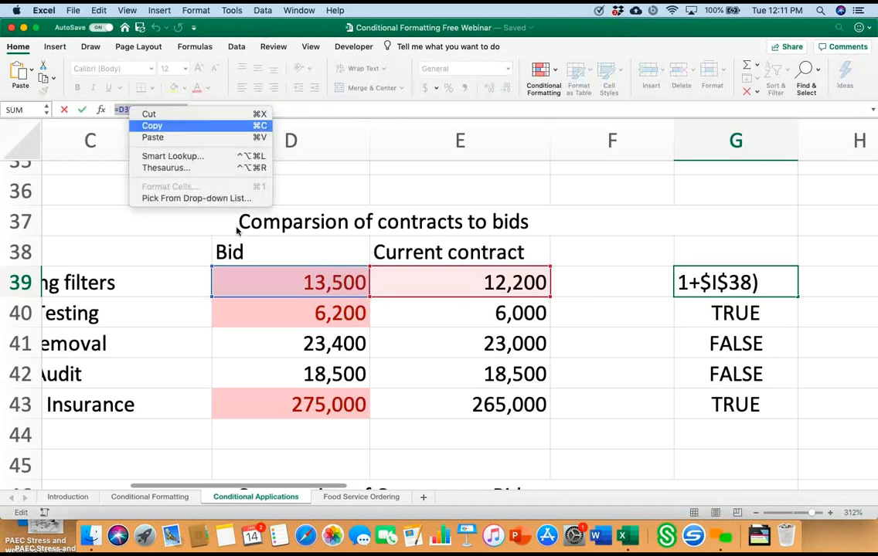
{"action": "left_click", "coordinate": [153, 125]}
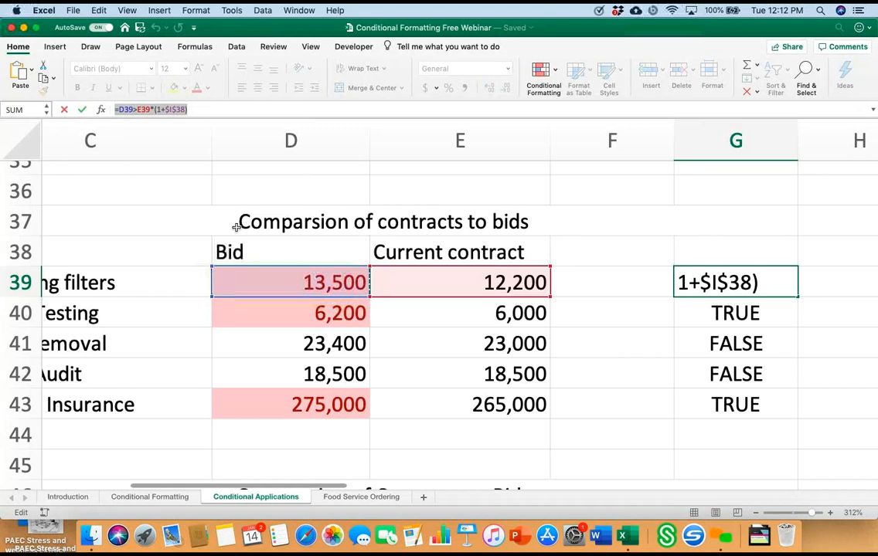
{"action": "left_click", "coordinate": [291, 283]}
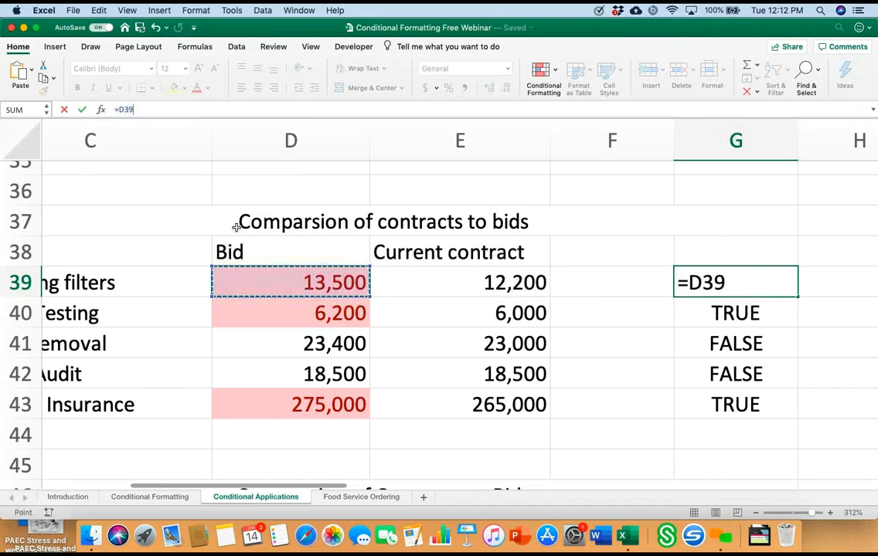
{"action": "left_click_drag", "start_coordinate": [290, 283], "coordinate": [334, 406]}
{"action": "left_click", "coordinate": [541, 71]}
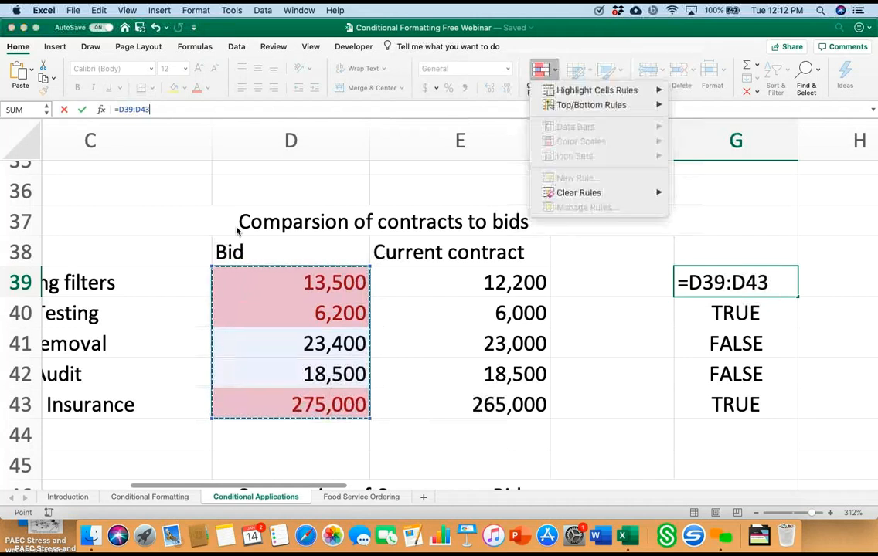
{"action": "mouse_move", "coordinate": [578, 193]}
{"action": "key", "text": "Escape"}
{"action": "key", "text": "Escape"}
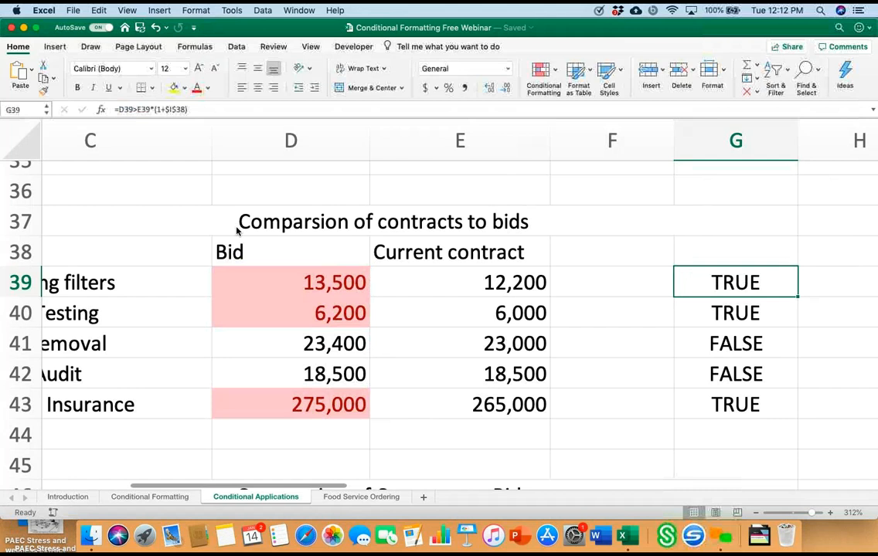
Step: Clear the conditional formatting rules from the bid cells D39:D43
{"action": "left_click", "coordinate": [290, 283]}
{"action": "key", "text": "shift+Down"}
{"action": "key", "text": "shift+Down"}
{"action": "key", "text": "shift+Down"}
{"action": "key", "text": "shift+Down"}
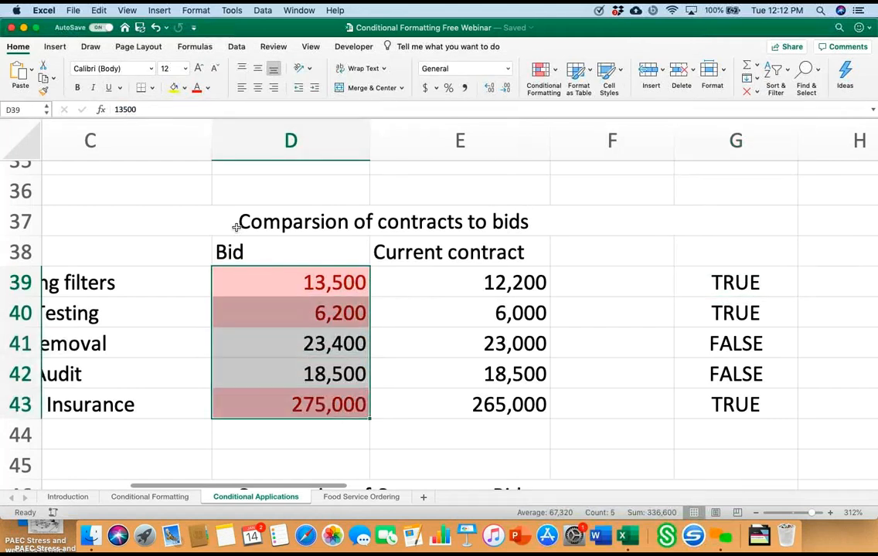
{"action": "left_click", "coordinate": [543, 71]}
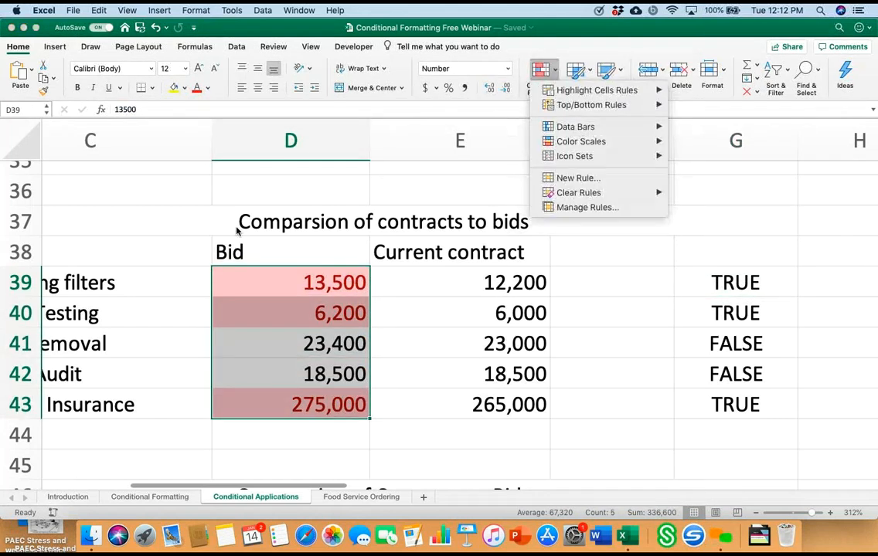
{"action": "mouse_move", "coordinate": [578, 192]}
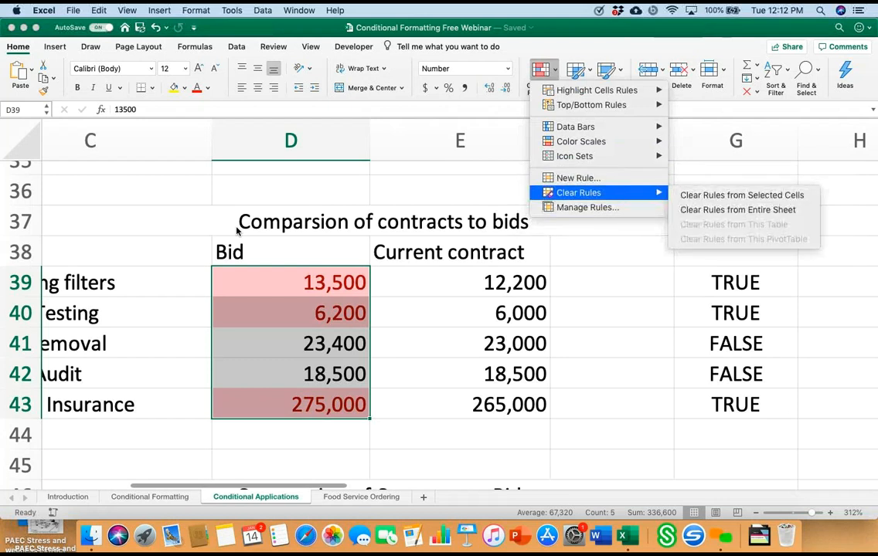
{"action": "left_click", "coordinate": [740, 196]}
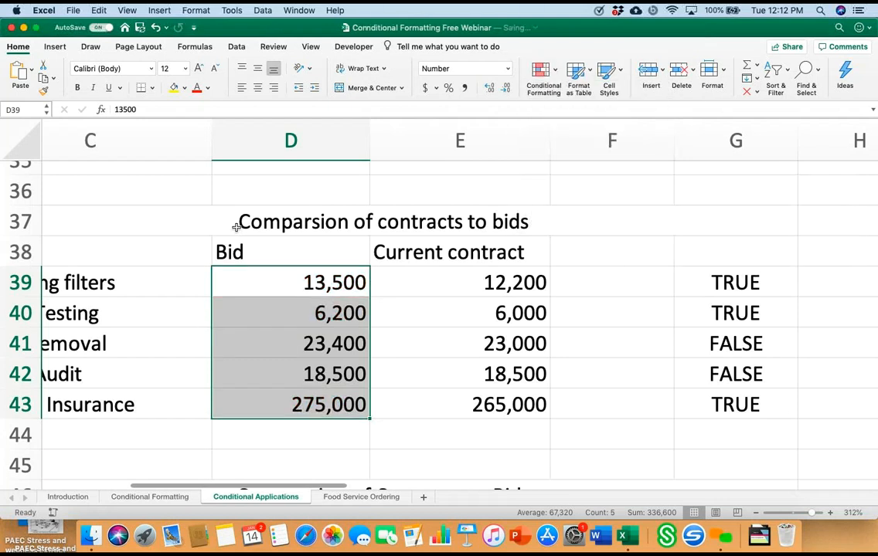
Step: Add a formula-based formatting rule to bid cell D39 using =D39>E39*(1+$I$38) with light red fill and dark red text
{"action": "left_click", "coordinate": [291, 282]}
{"action": "left_click", "coordinate": [543, 72]}
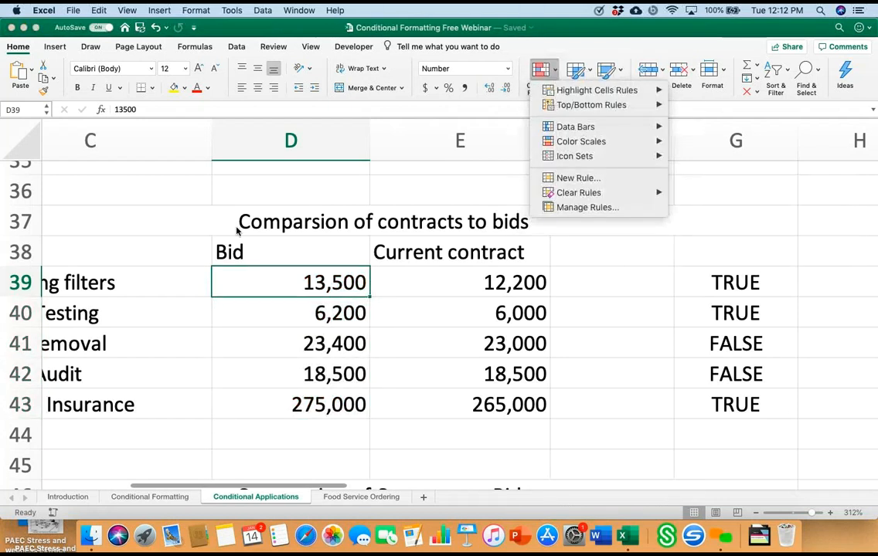
{"action": "mouse_move", "coordinate": [596, 90]}
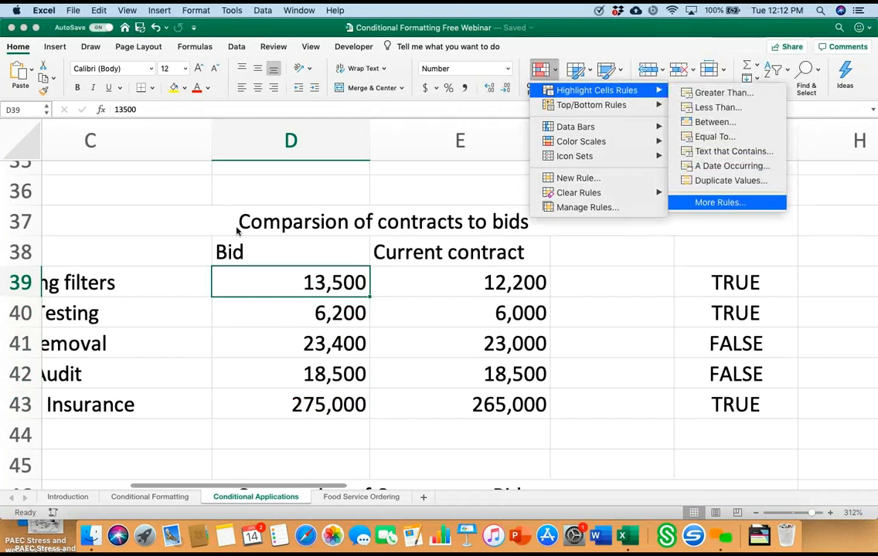
{"action": "left_click", "coordinate": [719, 203]}
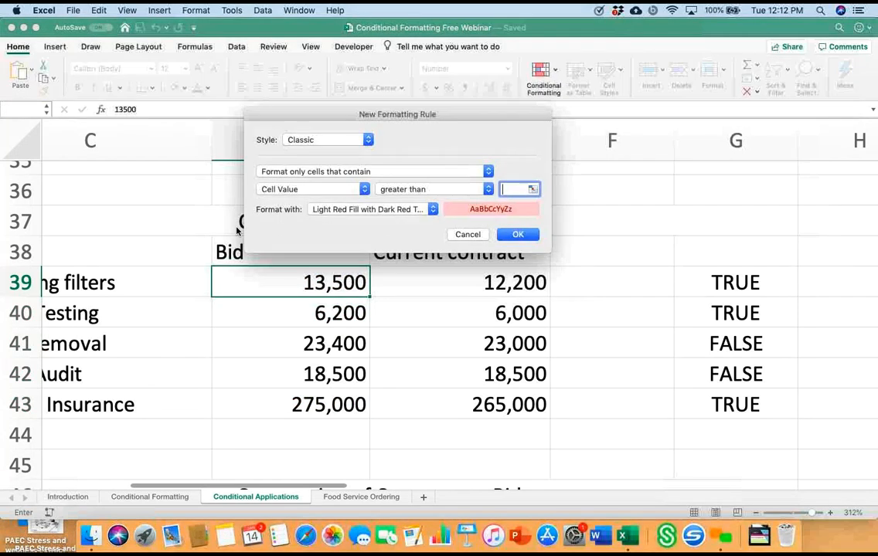
{"action": "left_click", "coordinate": [374, 170]}
{"action": "left_click", "coordinate": [351, 215]}
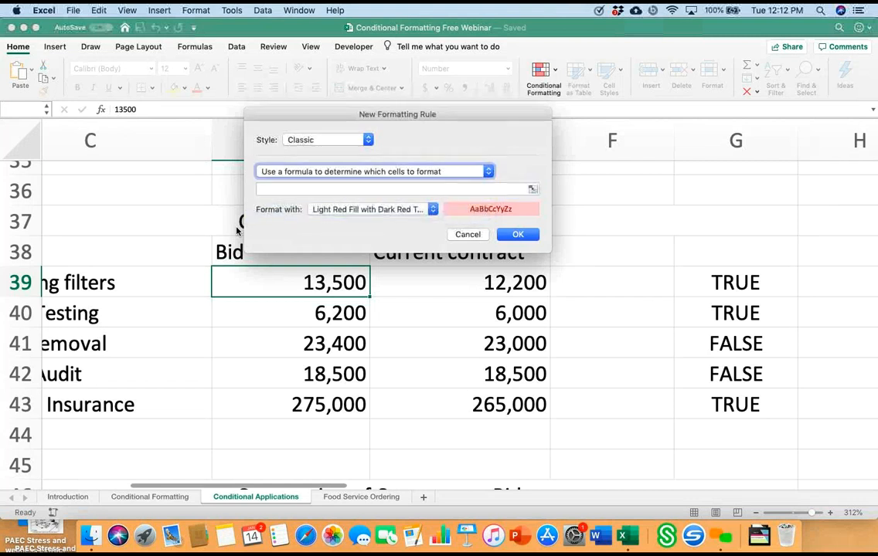
{"action": "right_click", "coordinate": [307, 190]}
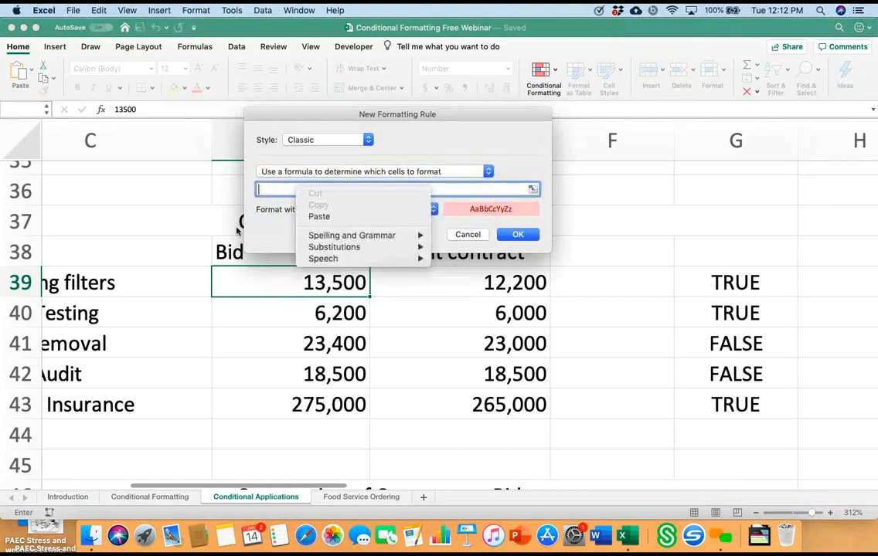
{"action": "left_click", "coordinate": [319, 216]}
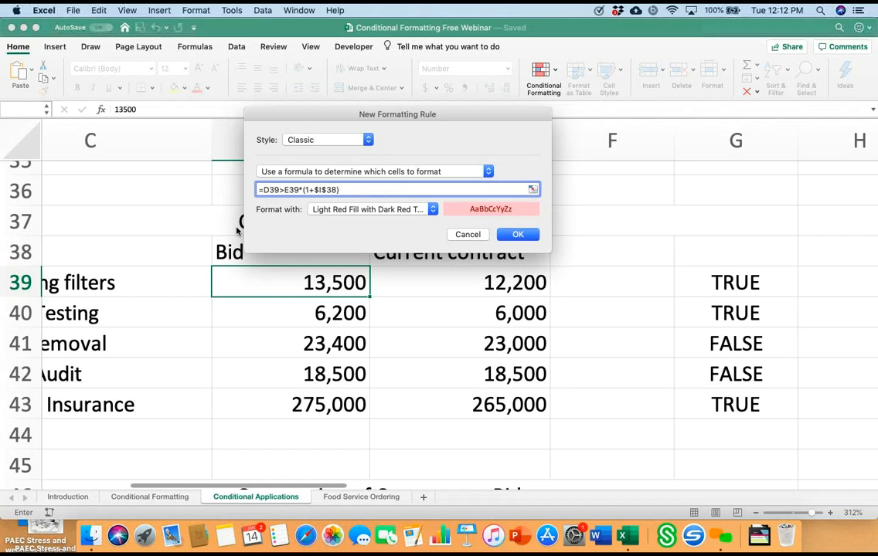
{"action": "key", "text": "Return"}
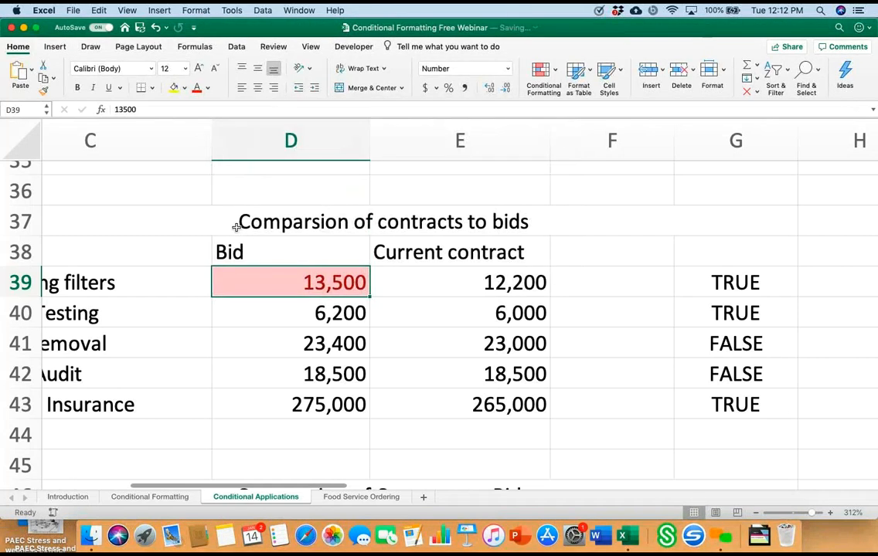
Step: Change the Replacing filters bid in cell D39 to 14,500 to test the rule
{"action": "key", "text": "F2"}
{"action": "key", "text": "BackSpace"}
{"action": "type", "text": "3"}
{"action": "key", "text": "BackSpace"}
{"action": "type", "text": "4"}
{"action": "key", "text": "Return"}
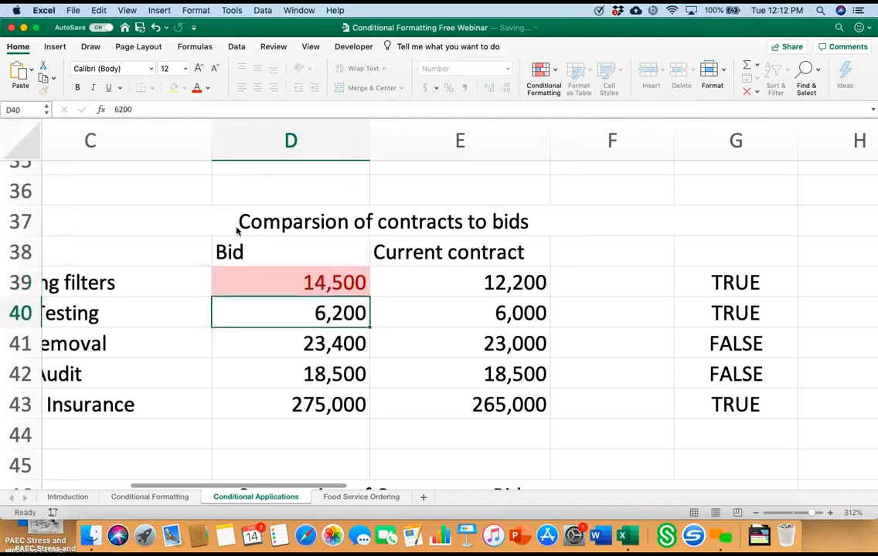
Step: Replace the Replacing filters bid in cell D39 with 12,300
{"action": "key", "text": "Up"}
{"action": "key", "text": "Delete"}
{"action": "type", "text": "12,300"}
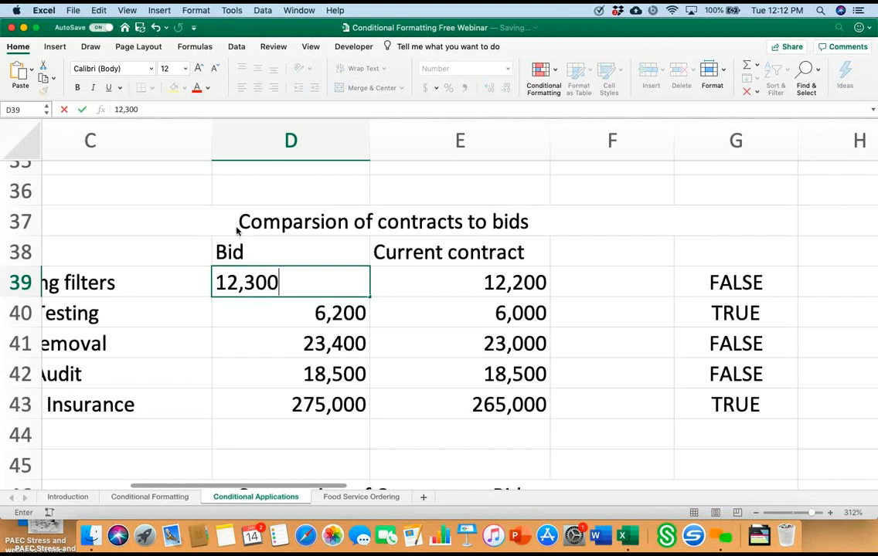
{"action": "key", "text": "Return"}
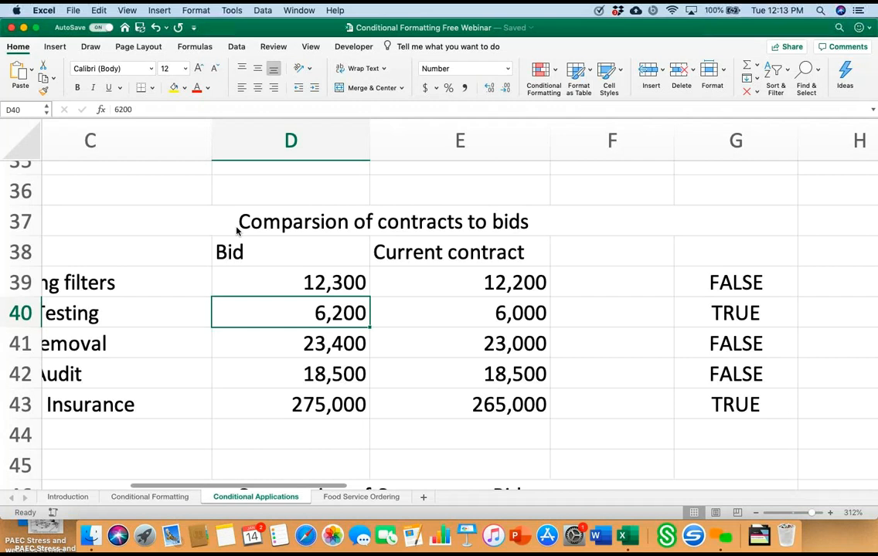
Step: Apply a formula-based rule, =D39>E39*(1+$I$38), with light red fill and dark red text to all bids in D39:D43
{"action": "key", "text": "Up"}
{"action": "key", "text": "shift+Down"}
{"action": "key", "text": "shift+Down"}
{"action": "key", "text": "shift+Down"}
{"action": "key", "text": "shift+Down"}
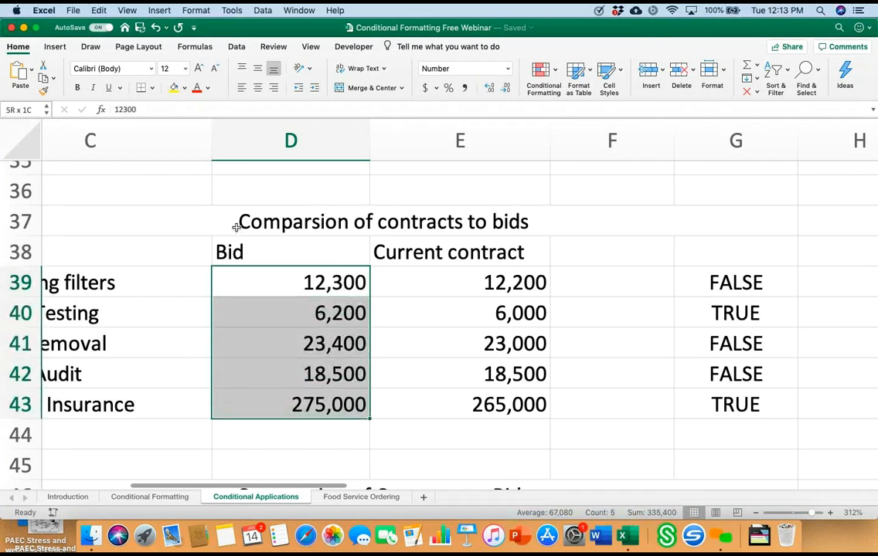
{"action": "left_click", "coordinate": [544, 71]}
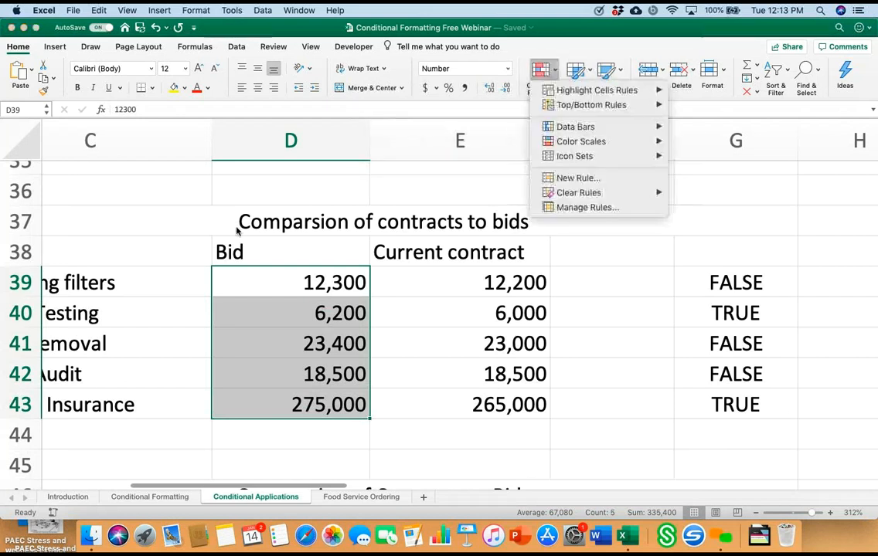
{"action": "mouse_move", "coordinate": [596, 90]}
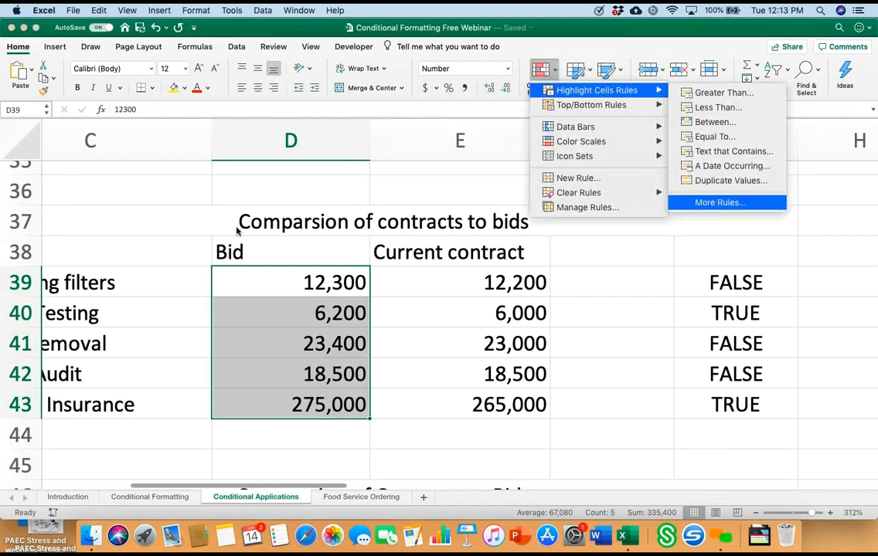
{"action": "left_click", "coordinate": [726, 202]}
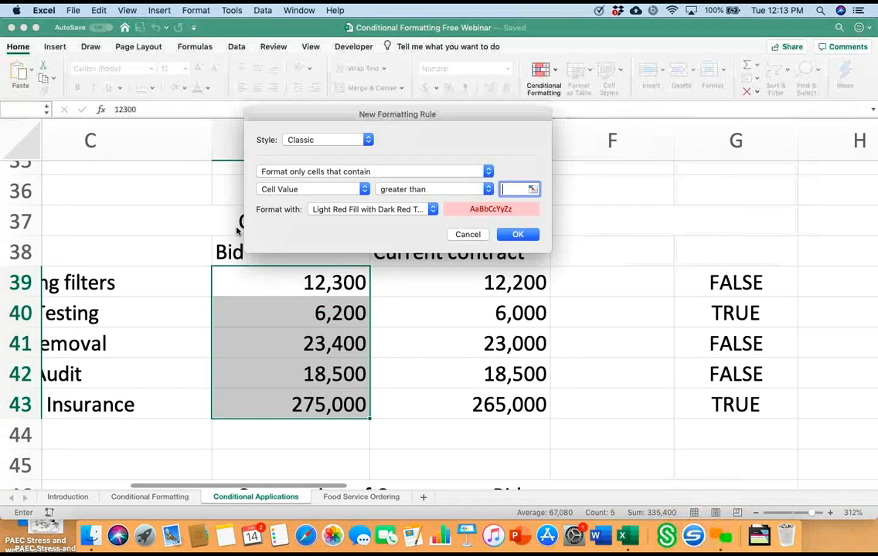
{"action": "left_click", "coordinate": [374, 172]}
{"action": "left_click", "coordinate": [351, 215]}
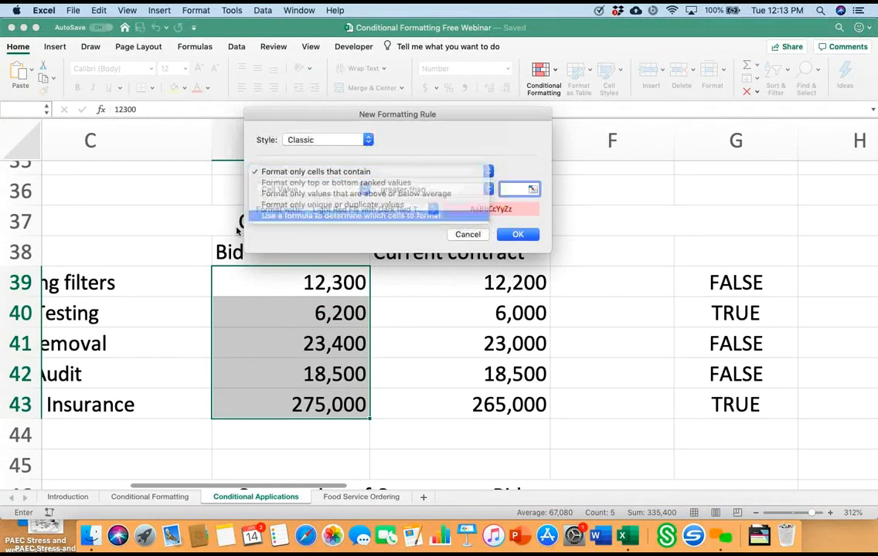
{"action": "left_click", "coordinate": [301, 189]}
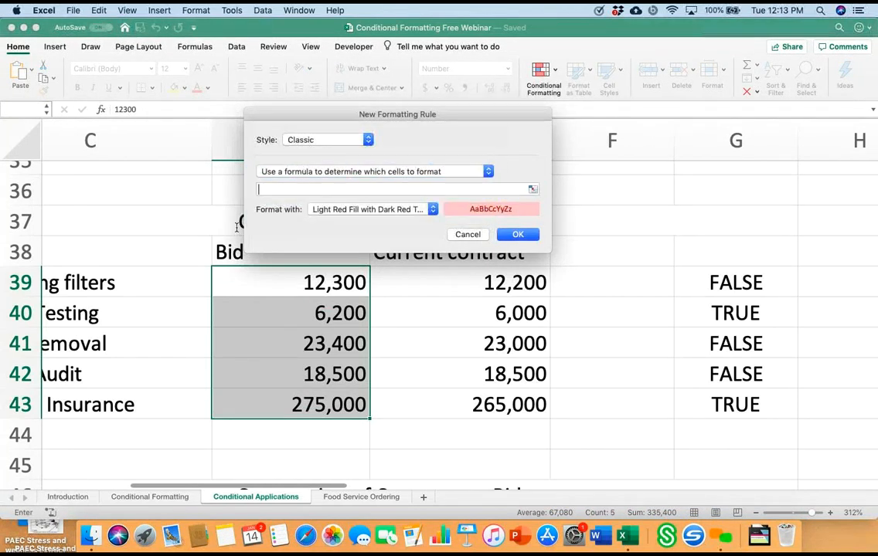
{"action": "right_click", "coordinate": [301, 189]}
{"action": "left_click", "coordinate": [325, 219]}
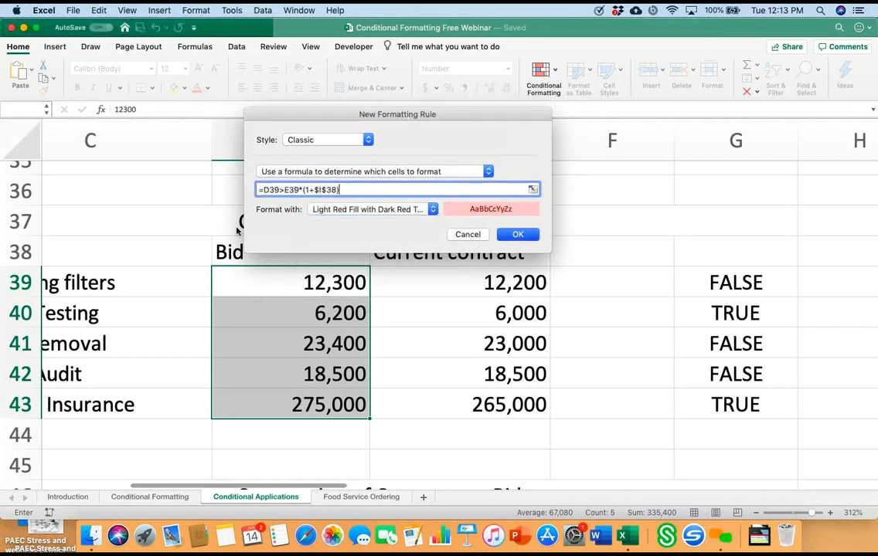
{"action": "key", "text": "Return"}
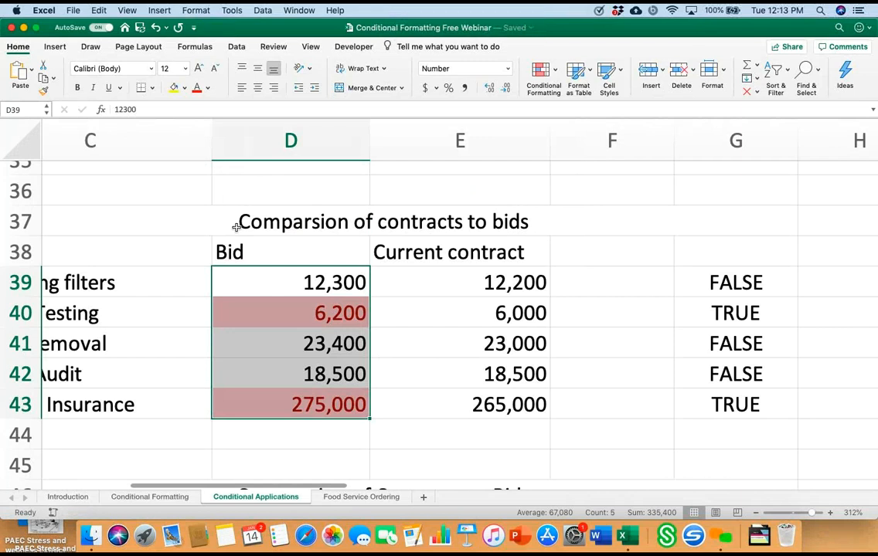
{"action": "left_click", "coordinate": [291, 434]}
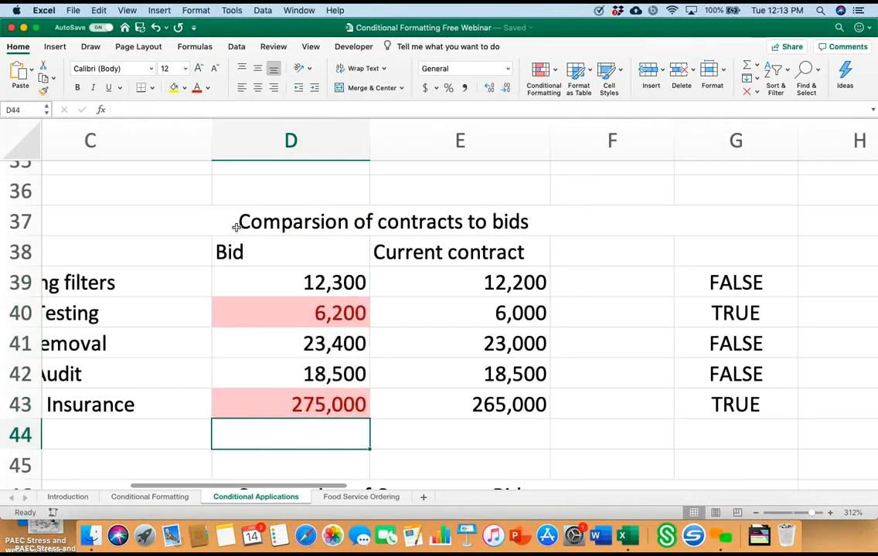
Step: Examine the second comparison of contracts to bids in rows 46 to 52, including its test column and cap percentage
{"action": "scroll", "coordinate": [236, 227], "scroll_direction": "down", "scroll_amount": 8}
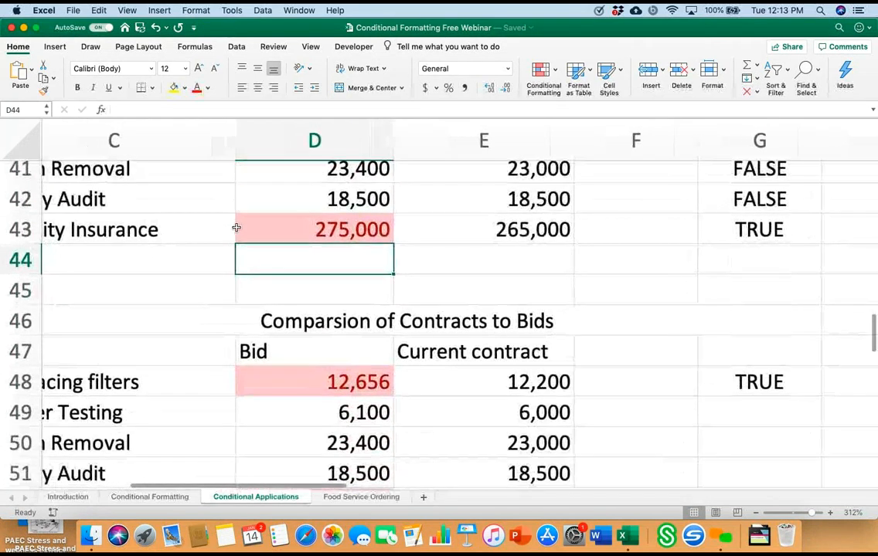
{"action": "scroll", "coordinate": [236, 227], "scroll_direction": "down", "scroll_amount": 2}
{"action": "scroll", "coordinate": [236, 228], "scroll_direction": "right", "scroll_amount": 3}
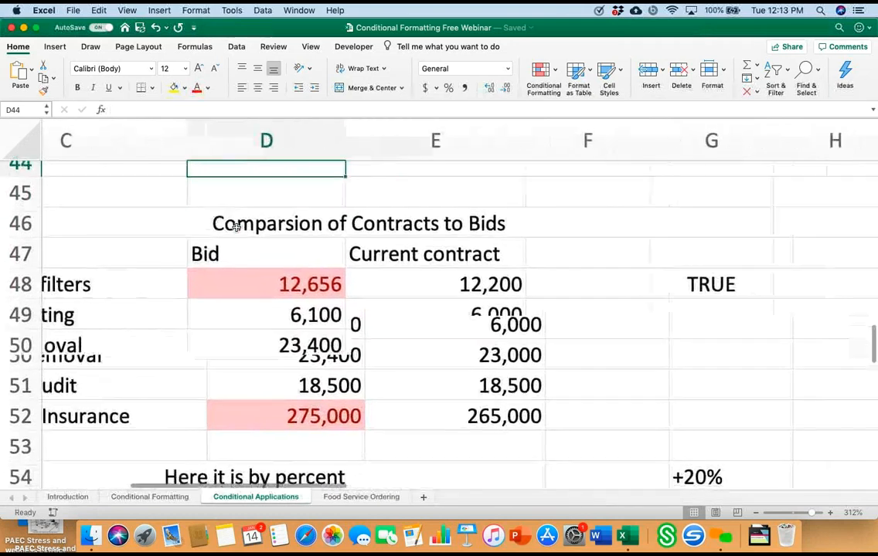
{"action": "scroll", "coordinate": [236, 227], "scroll_direction": "down", "scroll_amount": 5}
{"action": "scroll", "coordinate": [236, 227], "scroll_direction": "left", "scroll_amount": 2}
{"action": "scroll", "coordinate": [236, 227], "scroll_direction": "up", "scroll_amount": 4}
{"action": "scroll", "coordinate": [237, 227], "scroll_direction": "up", "scroll_amount": 2}
{"action": "scroll", "coordinate": [237, 227], "scroll_direction": "right", "scroll_amount": 3}
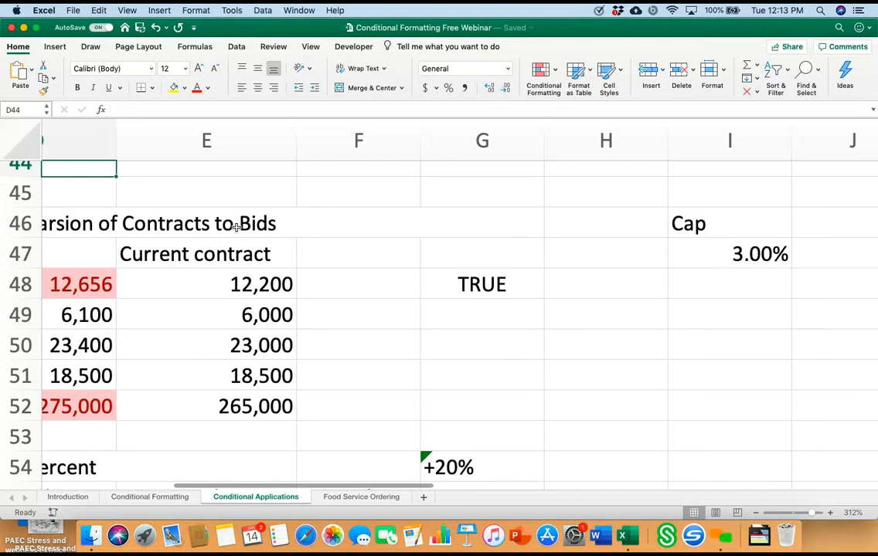
{"action": "scroll", "coordinate": [236, 227], "scroll_direction": "left", "scroll_amount": 3}
{"action": "scroll", "coordinate": [236, 227], "scroll_direction": "down", "scroll_amount": 1}
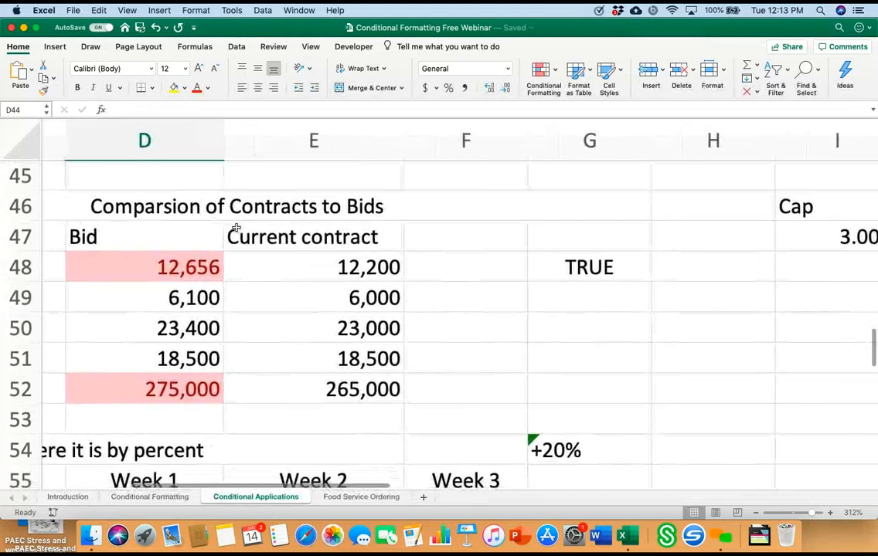
{"action": "scroll", "coordinate": [237, 227], "scroll_direction": "left", "scroll_amount": 1}
{"action": "scroll", "coordinate": [237, 227], "scroll_direction": "down", "scroll_amount": 1}
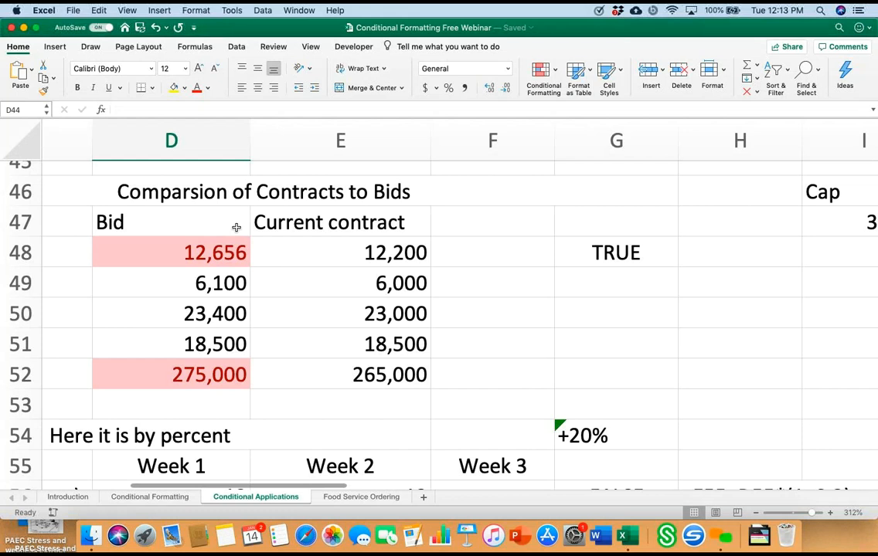
Step: Review the food service order tables that compare weekly orders by percent and by quantity
{"action": "scroll", "coordinate": [236, 228], "scroll_direction": "down", "scroll_amount": 3}
{"action": "scroll", "coordinate": [237, 227], "scroll_direction": "left", "scroll_amount": 3}
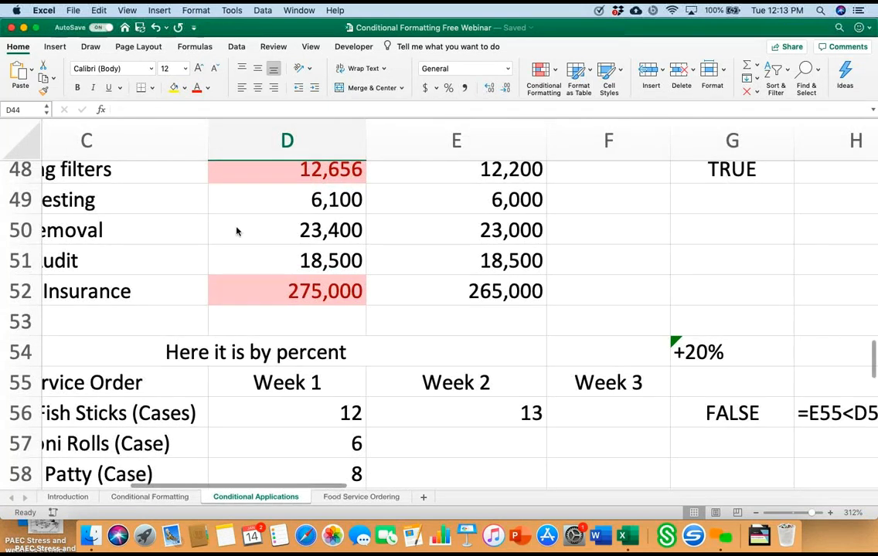
{"action": "scroll", "coordinate": [236, 229], "scroll_direction": "down", "scroll_amount": 5}
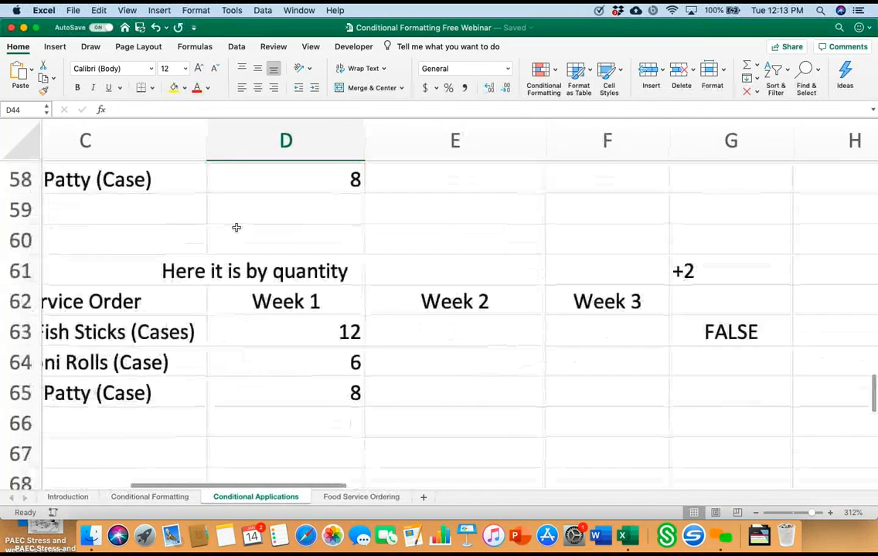
{"action": "scroll", "coordinate": [236, 228], "scroll_direction": "left", "scroll_amount": 2}
{"action": "scroll", "coordinate": [236, 227], "scroll_direction": "right", "scroll_amount": 2}
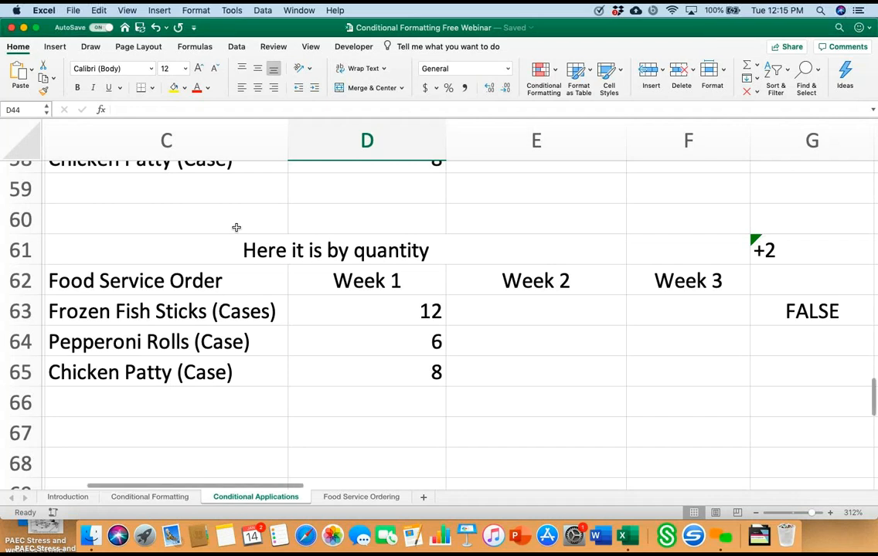
{"action": "scroll", "coordinate": [236, 227], "scroll_direction": "right", "scroll_amount": 4}
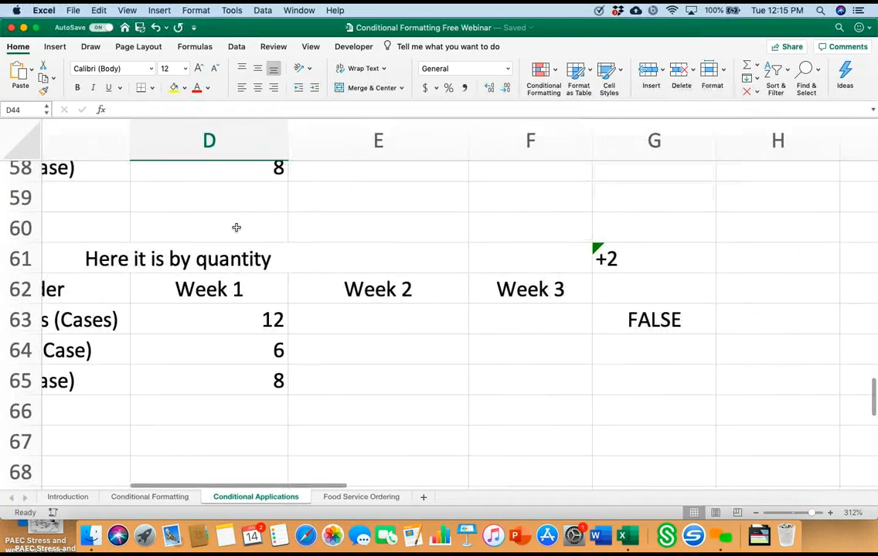
Step: Add parentheses around the addition in cell G63's test formula so it reads =E63>(D63+2)
{"action": "left_click", "coordinate": [654, 320]}
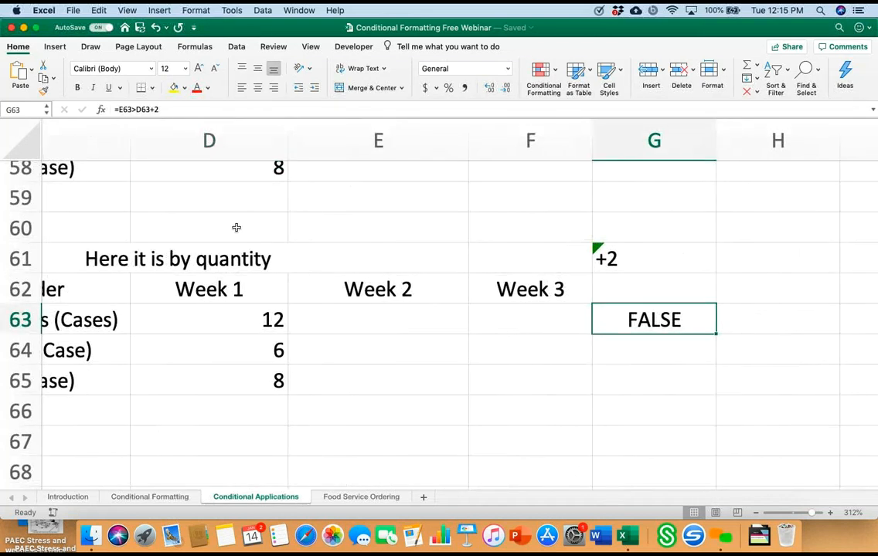
{"action": "scroll", "coordinate": [237, 227], "scroll_direction": "left", "scroll_amount": 3}
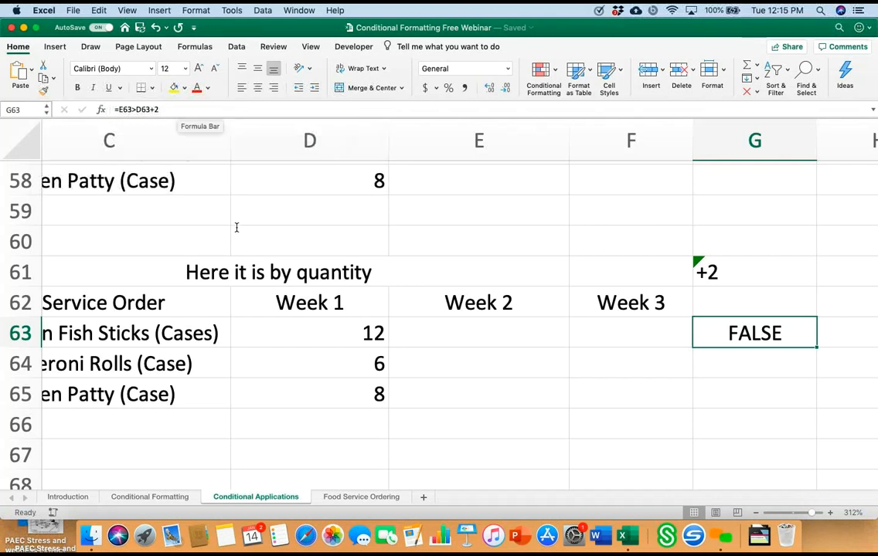
{"action": "key", "text": "F2"}
{"action": "type", "text": ")"}
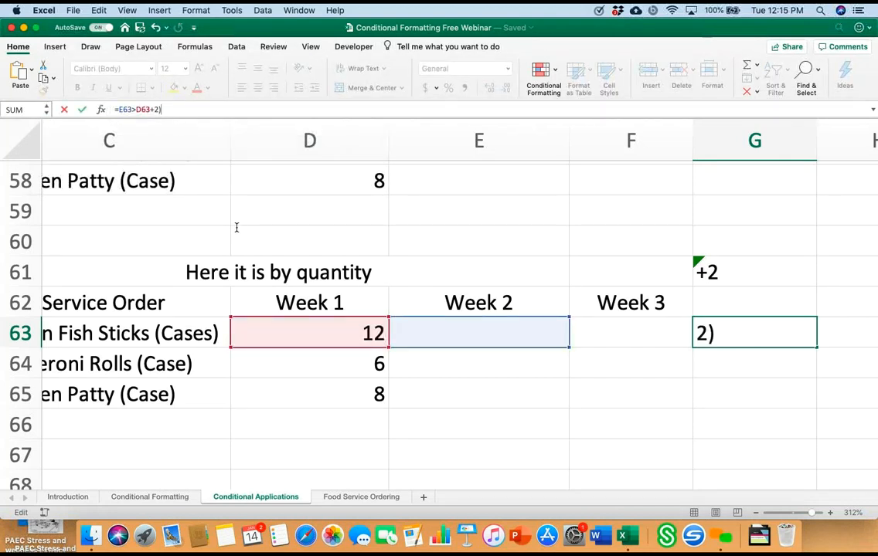
{"action": "key", "text": "Left"}
{"action": "key", "text": "Left"}
{"action": "key", "text": "Left"}
{"action": "key", "text": "Left"}
{"action": "key", "text": "Left"}
{"action": "key", "text": "Left"}
{"action": "type", "text": "("}
{"action": "key", "text": "Return"}
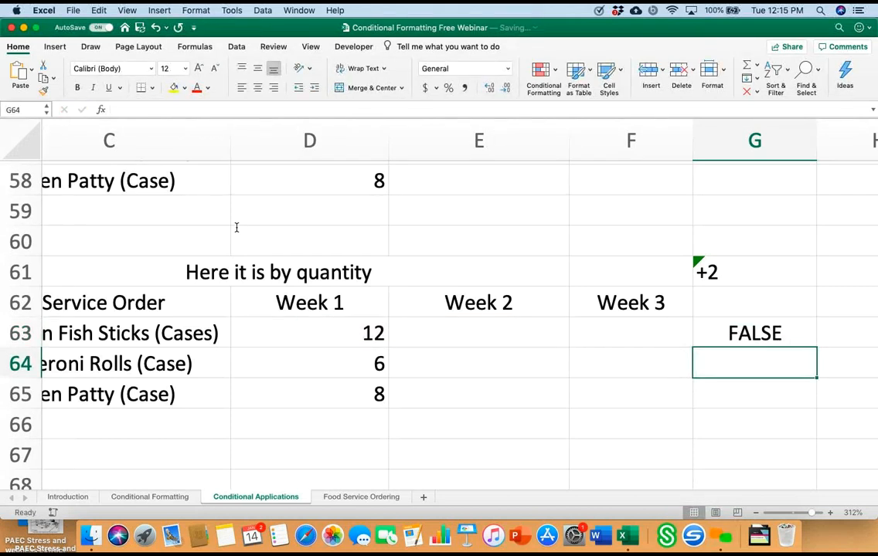
Step: Copy the text of the test formula =E63>(D63+2) from cell G63 and leave the cell unchanged
{"action": "key", "text": "Up"}
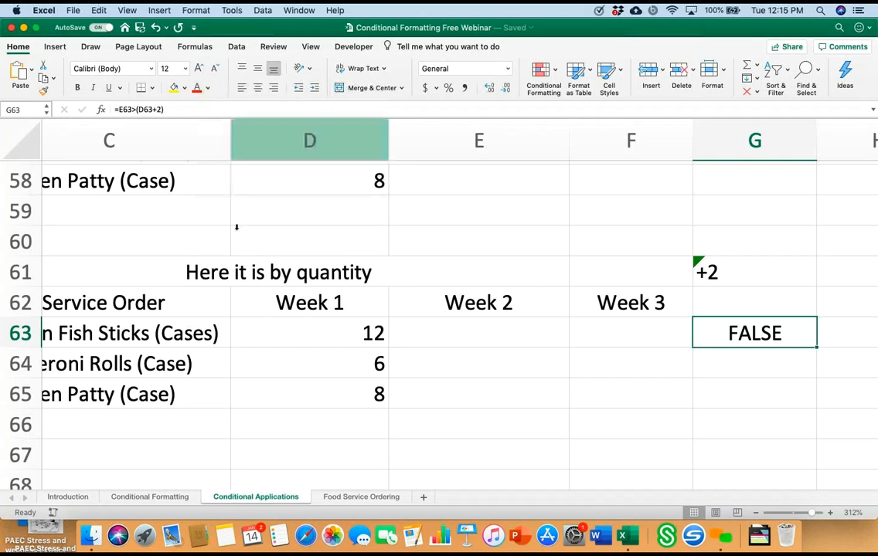
{"action": "key", "text": "F2"}
{"action": "key", "text": "shift+Left"}
{"action": "key", "text": "shift+Left"}
{"action": "key", "text": "shift+Left"}
{"action": "key", "text": "shift+Left"}
{"action": "key", "text": "shift+Left"}
{"action": "key", "text": "shift+Left"}
{"action": "key", "text": "shift+Left"}
{"action": "key", "text": "shift+Left"}
{"action": "key", "text": "shift+Left"}
{"action": "key", "text": "shift+Left"}
{"action": "key", "text": "shift+Left"}
{"action": "key", "text": "shift+Left"}
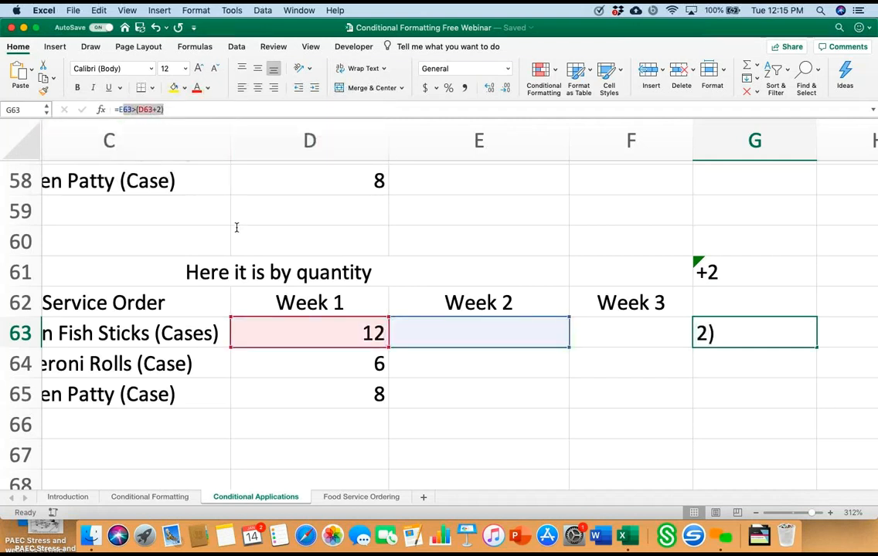
{"action": "right_click", "coordinate": [123, 110]}
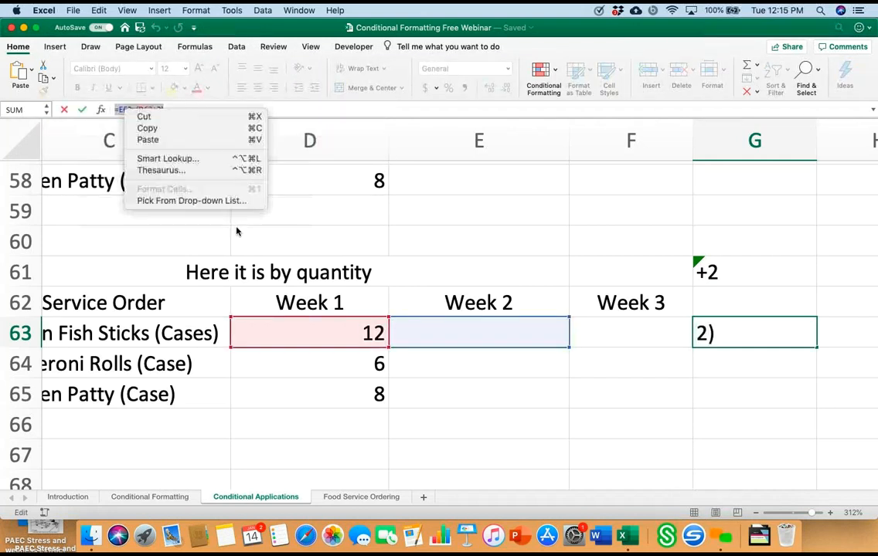
{"action": "key", "text": "Return"}
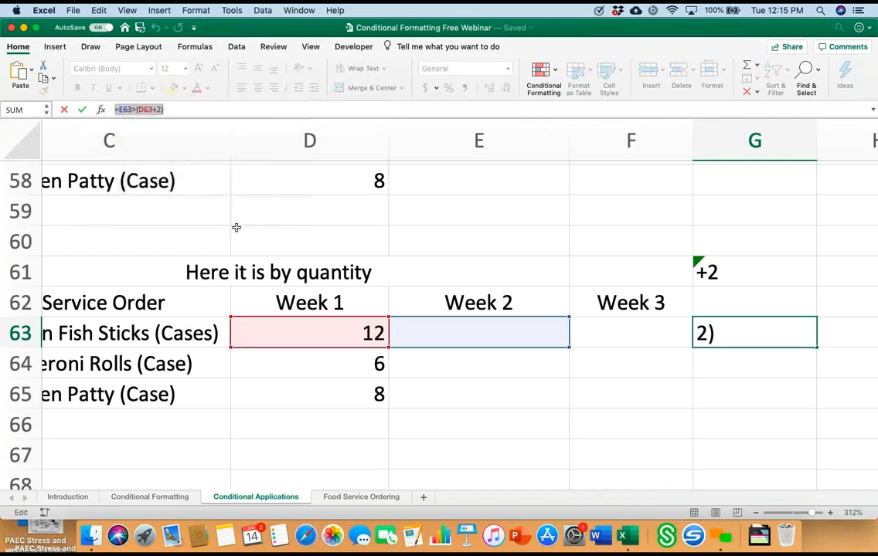
{"action": "key", "text": "Escape"}
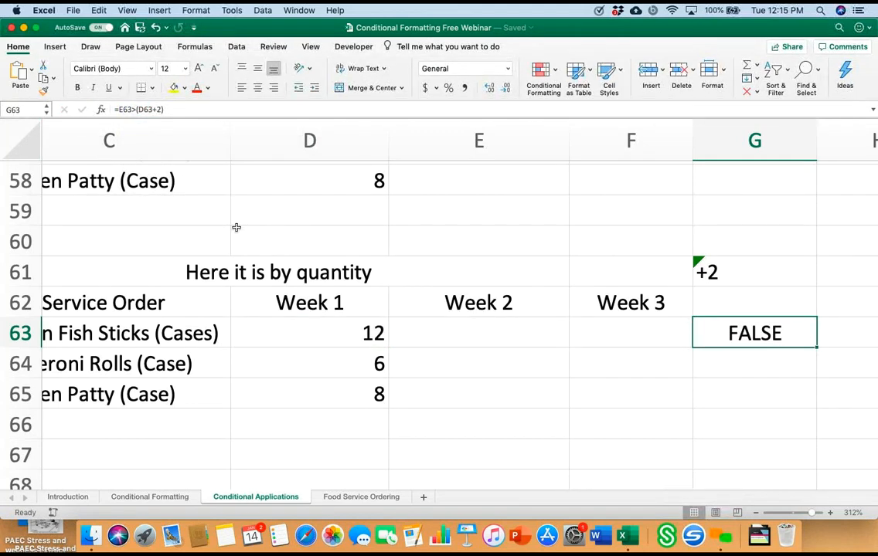
Step: Lock the Week 1 column reference in cell G63's formula so it reads =E63>($D63+2)
{"action": "key", "text": "Left"}
{"action": "key", "text": "Left"}
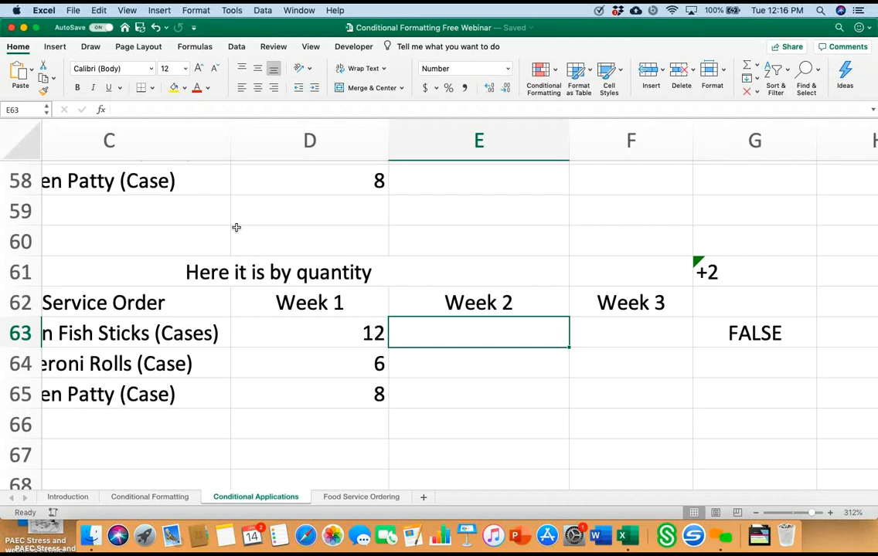
{"action": "key", "text": "Right"}
{"action": "key", "text": "Right"}
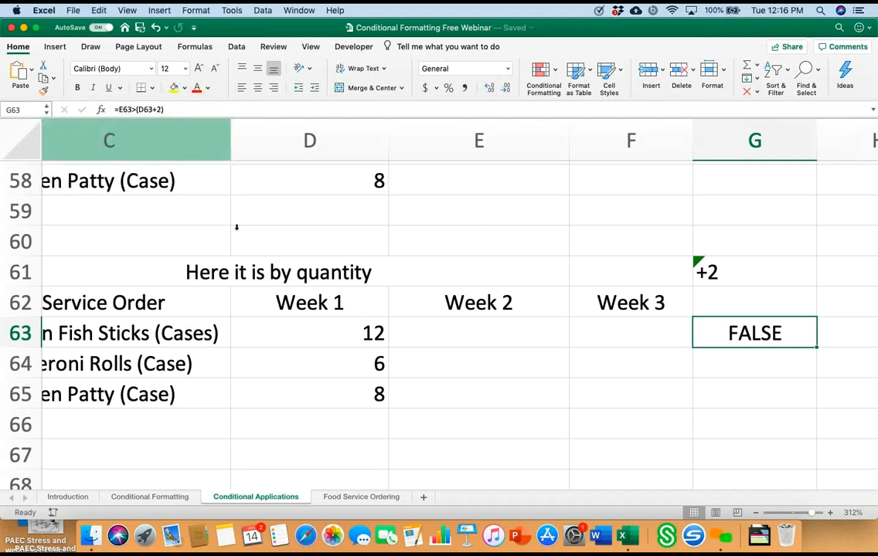
{"action": "left_click", "coordinate": [138, 110]}
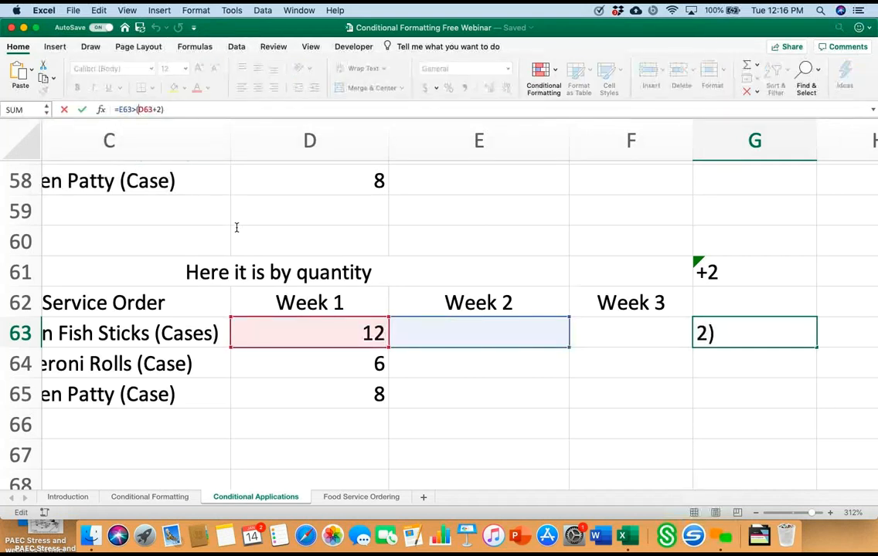
{"action": "type", "text": "$"}
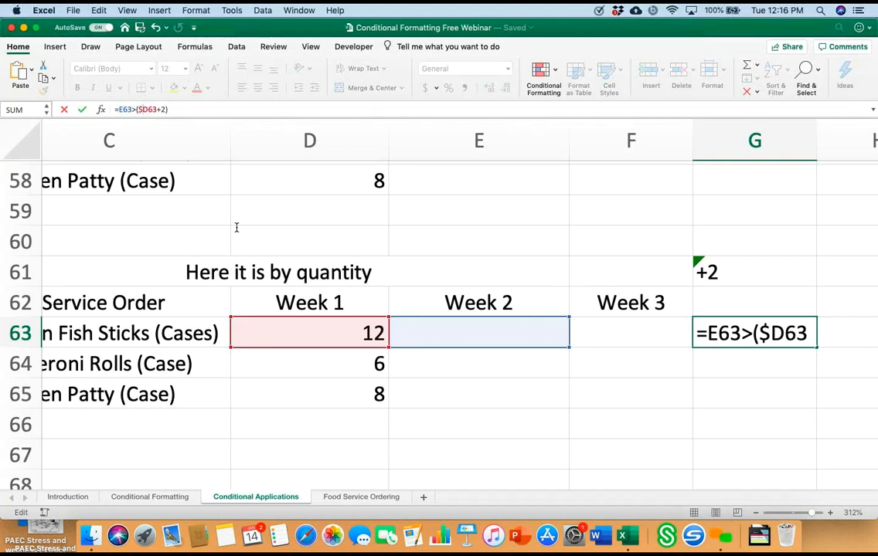
{"action": "key", "text": "Return"}
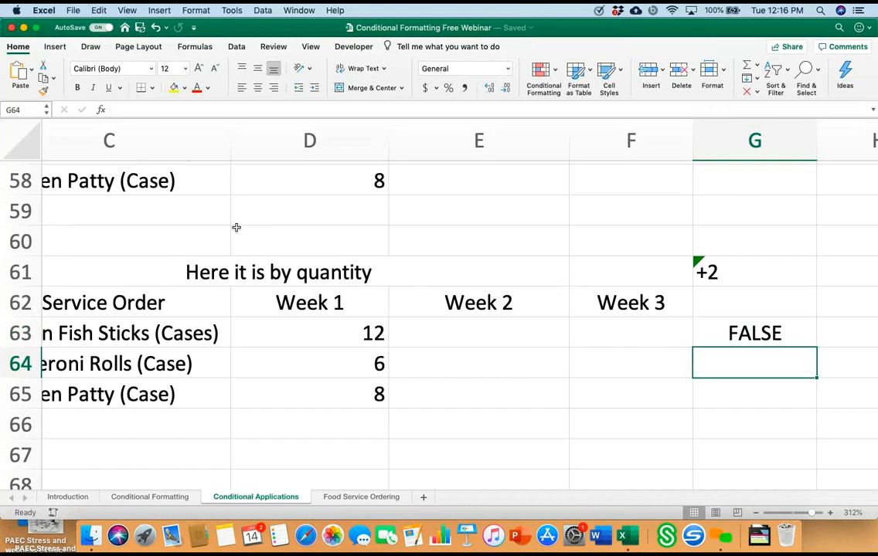
Step: Copy the text of the formula =E63>($D63+2) from cell G63
{"action": "key", "text": "Up"}
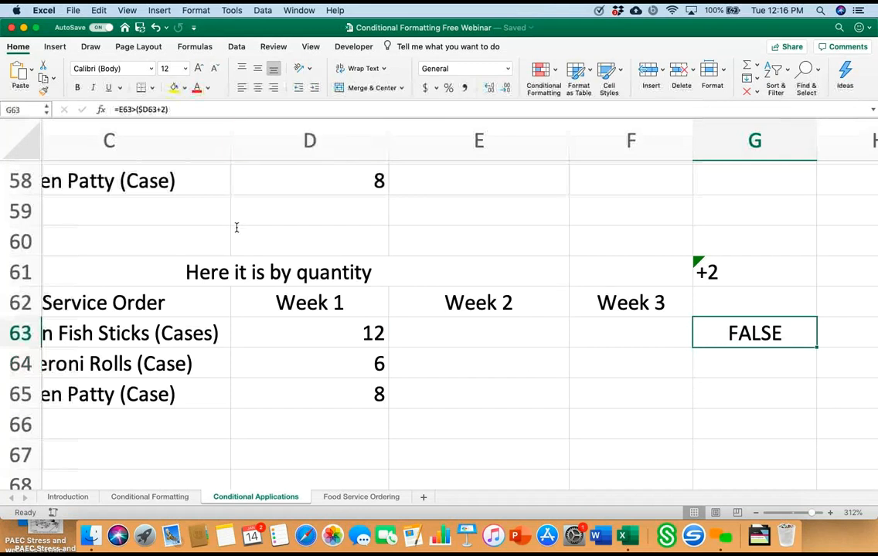
{"action": "key", "text": "F2"}
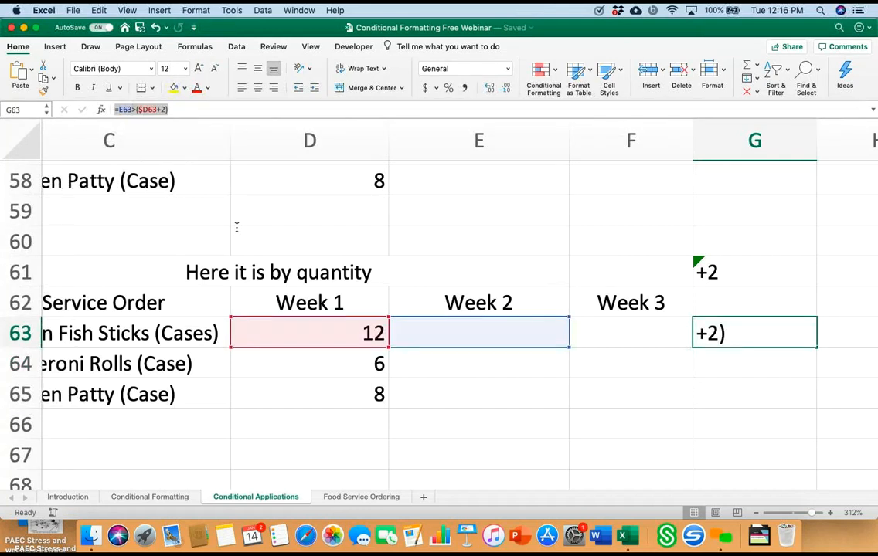
{"action": "right_click", "coordinate": [130, 109]}
{"action": "key", "text": "super+c"}
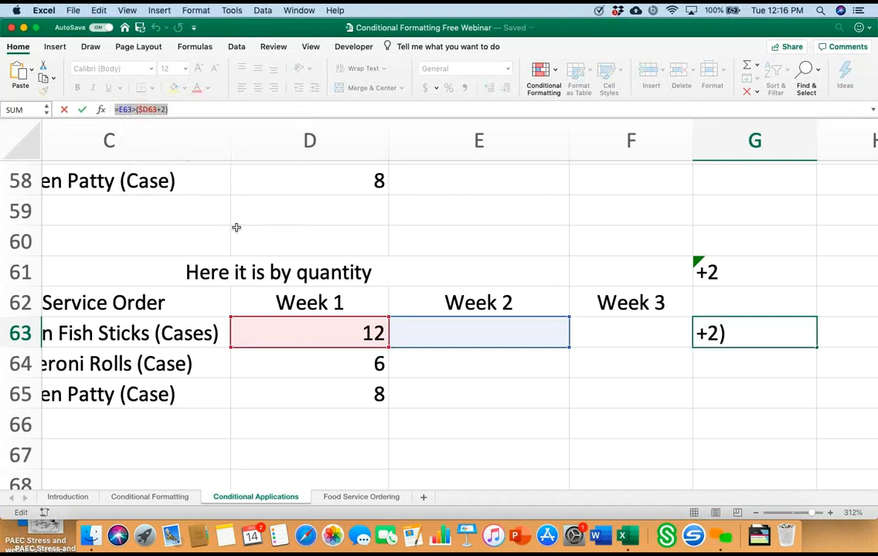
{"action": "key", "text": "Escape"}
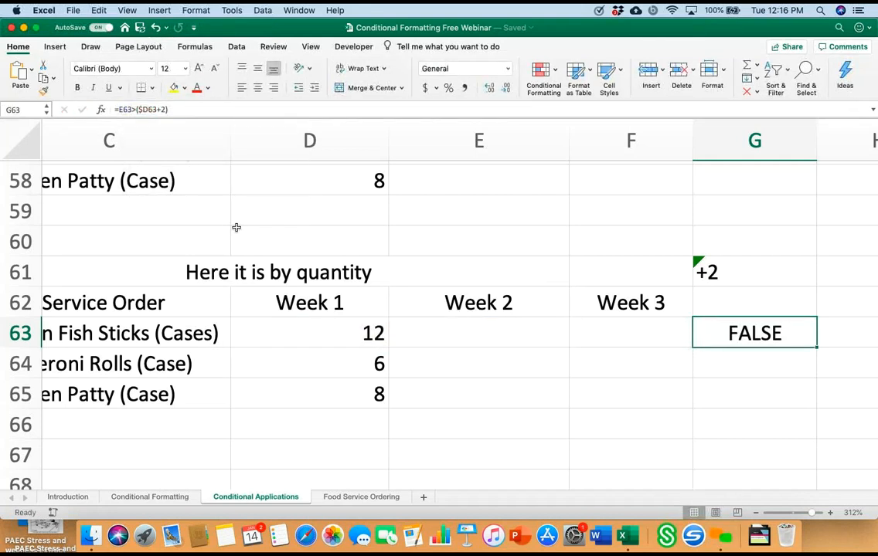
Step: Apply a formula-based rule, =E63>($D63+2), with light red fill and dark red text to the Week 2 and Week 3 cells E63:F65
{"action": "key", "text": "Left"}
{"action": "key", "text": "Left"}
{"action": "key", "text": "shift+Right"}
{"action": "key", "text": "shift+Down"}
{"action": "key", "text": "shift+Down"}
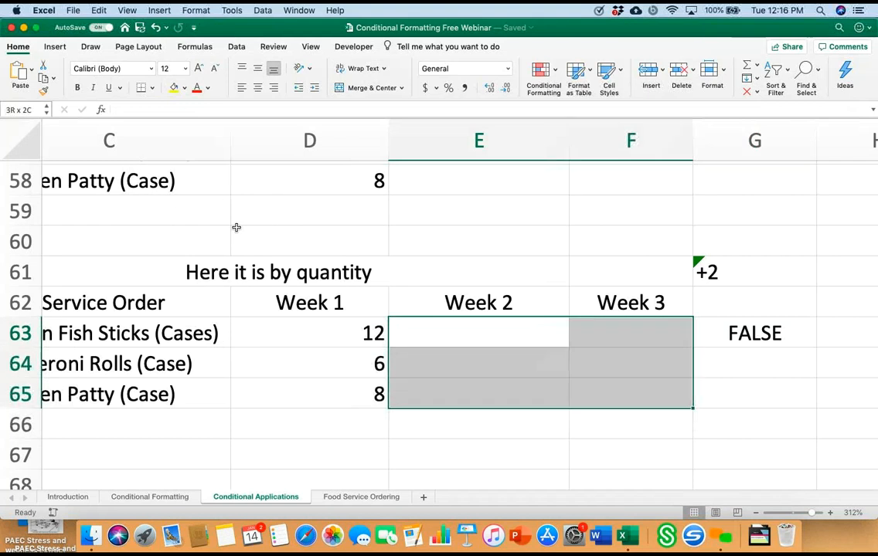
{"action": "left_click", "coordinate": [543, 71]}
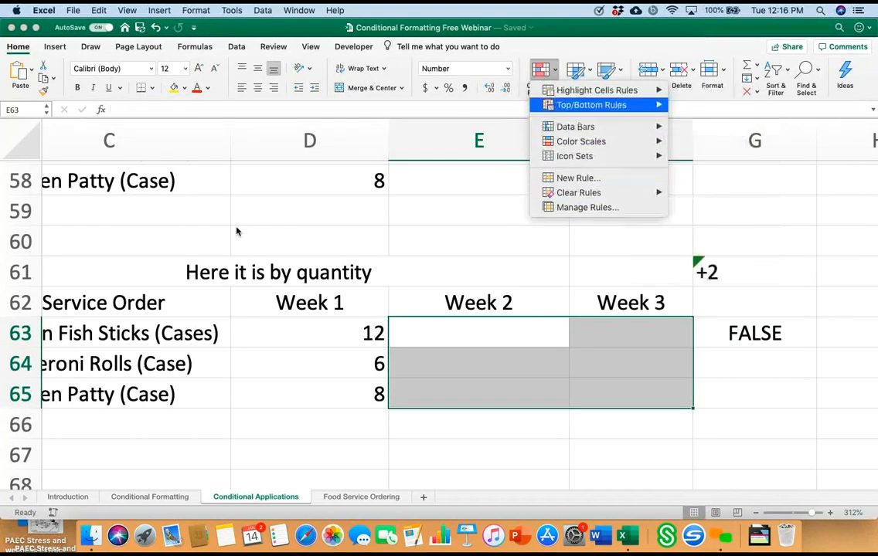
{"action": "mouse_move", "coordinate": [597, 90]}
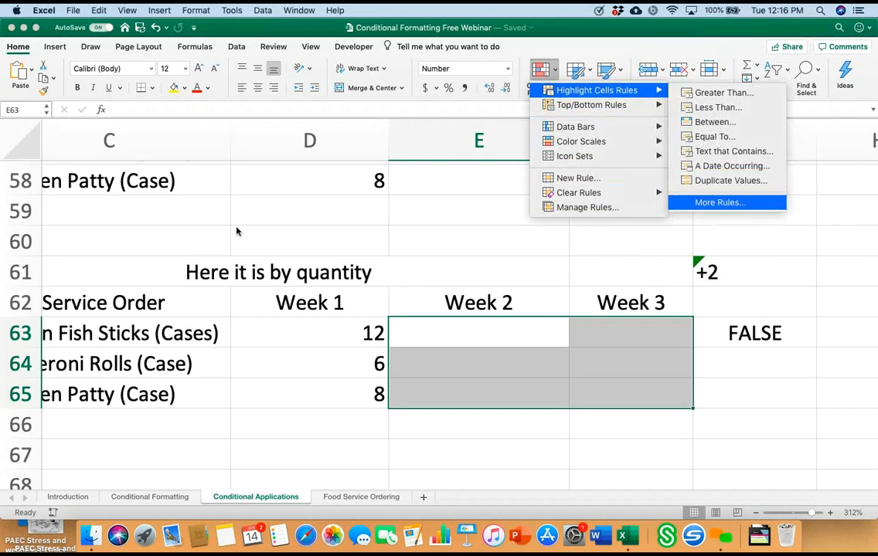
{"action": "left_click", "coordinate": [719, 202]}
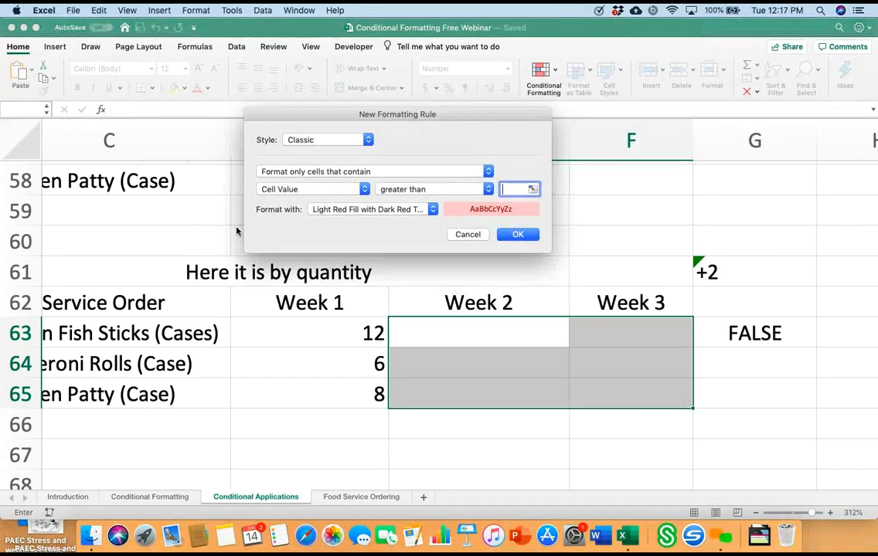
{"action": "left_click", "coordinate": [375, 172]}
{"action": "left_click", "coordinate": [352, 216]}
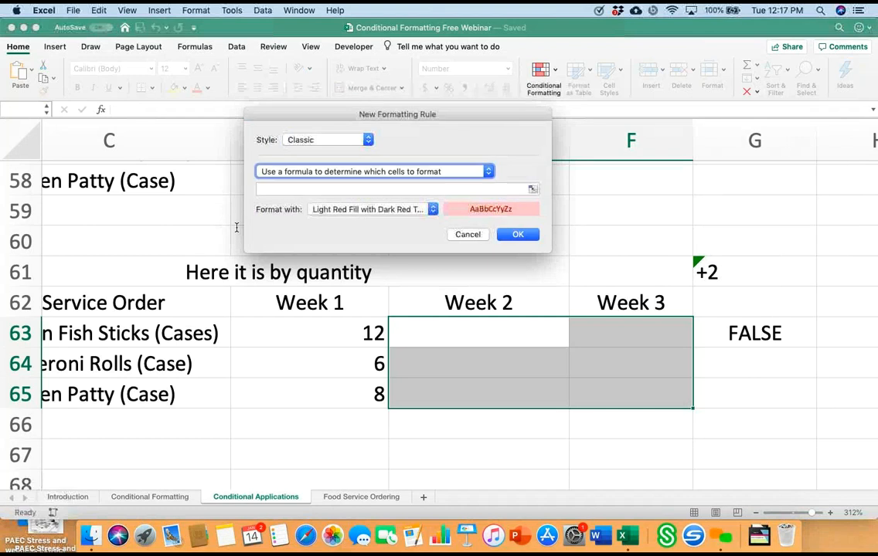
{"action": "left_click", "coordinate": [287, 189]}
{"action": "right_click", "coordinate": [289, 190]}
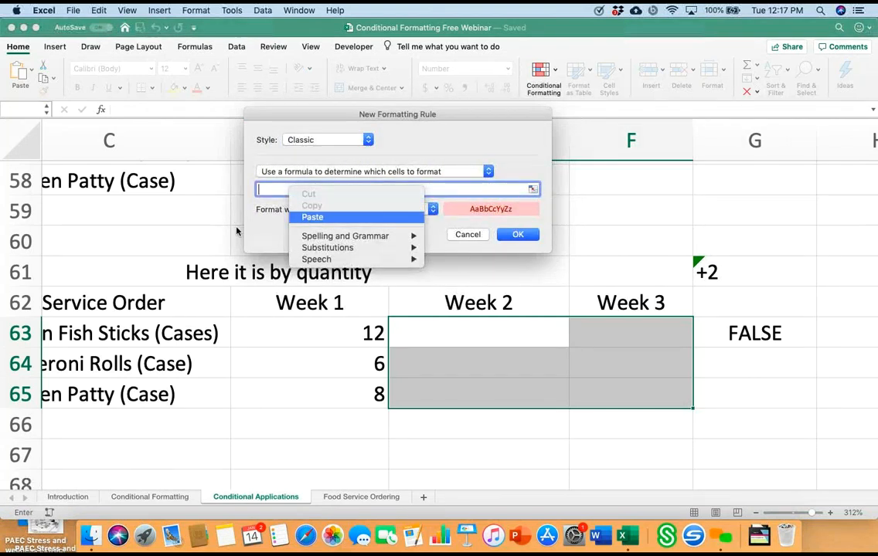
{"action": "left_click", "coordinate": [312, 217]}
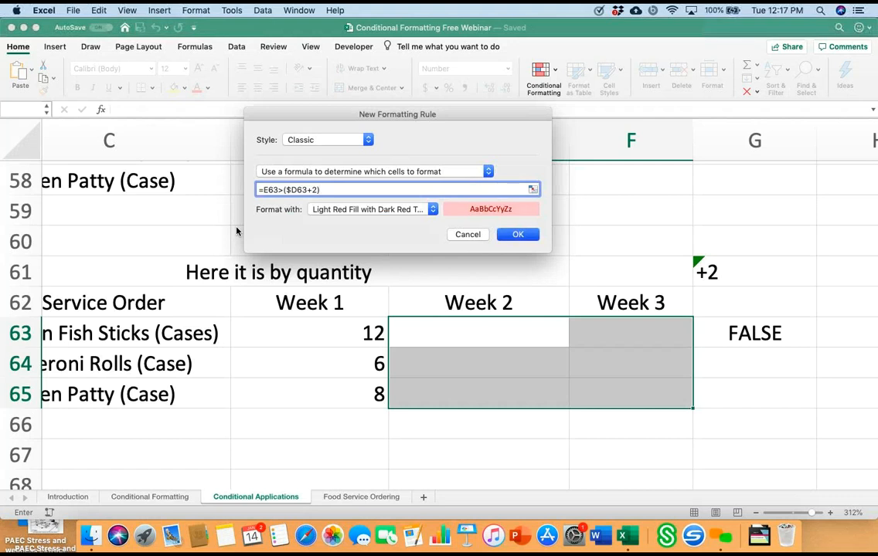
{"action": "key", "text": "Return"}
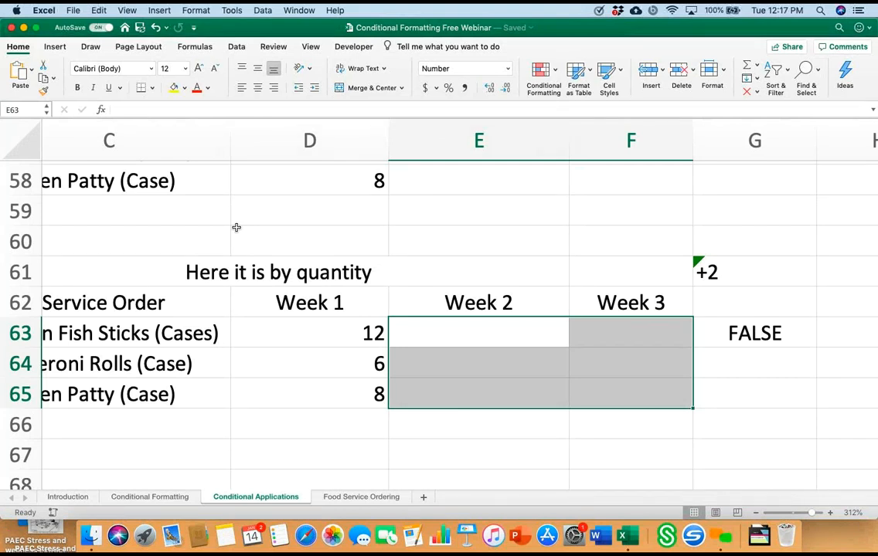
Step: Test the rule on the Week 2 fish sticks order in cell E63 with 11, 16 and 15, ending with 14
{"action": "key", "text": "shift+BackSpace"}
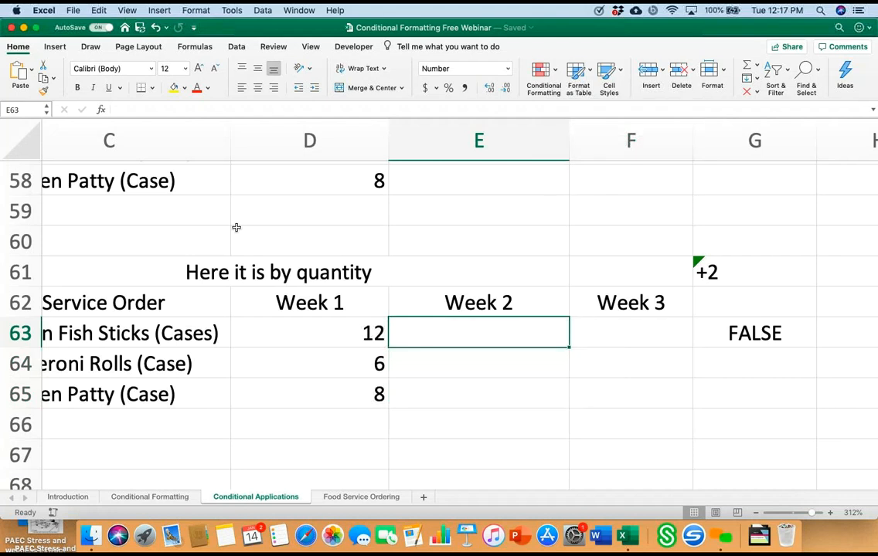
{"action": "type", "text": "11"}
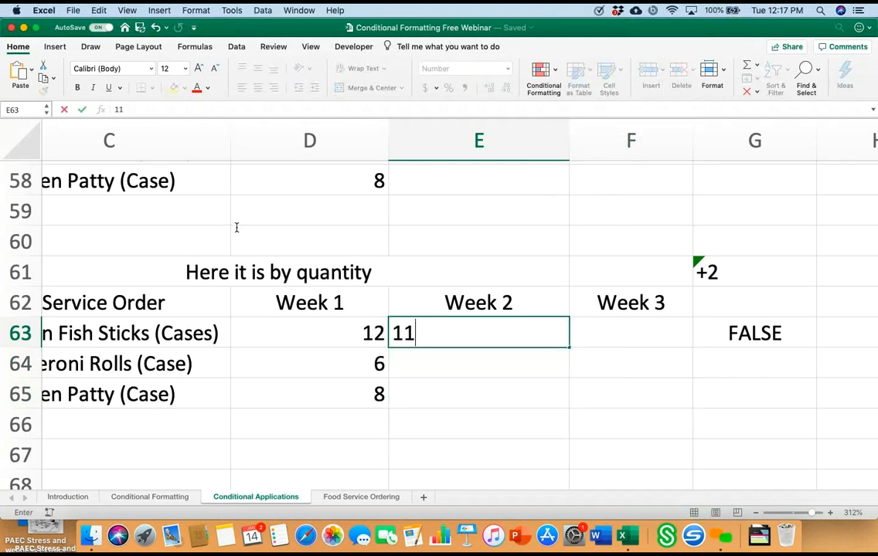
{"action": "key", "text": "Return"}
{"action": "key", "text": "Up"}
{"action": "type", "text": "16"}
{"action": "key", "text": "Return"}
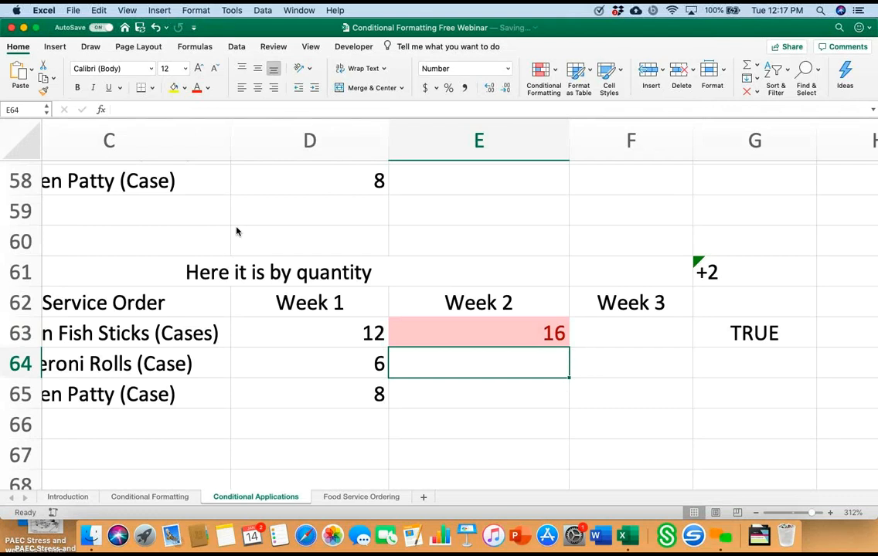
{"action": "key", "text": "Up"}
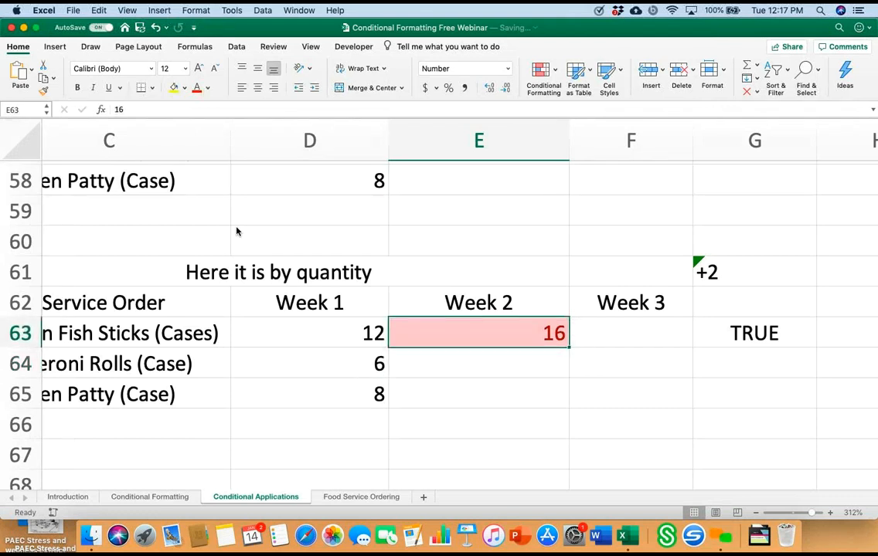
{"action": "type", "text": "15"}
{"action": "key", "text": "Return"}
{"action": "key", "text": "Up"}
{"action": "type", "text": "14"}
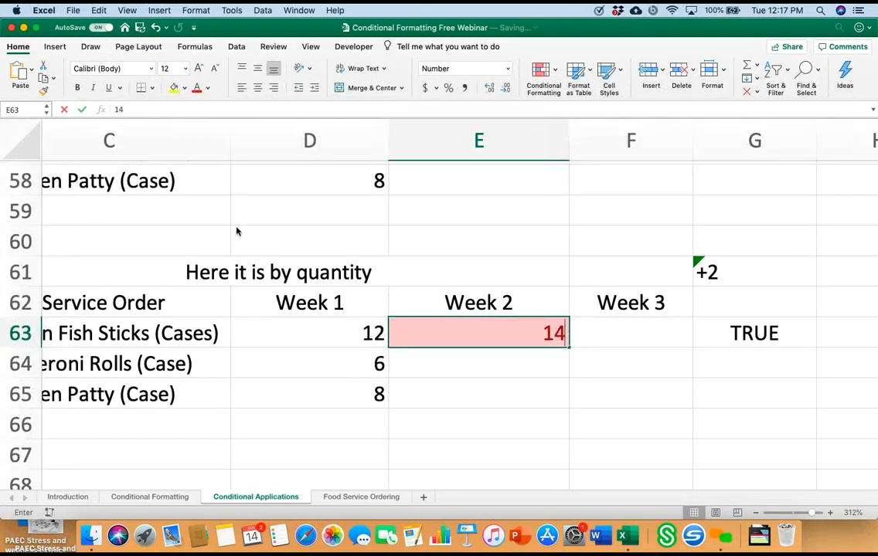
{"action": "key", "text": "Return"}
Step: Test the Week 3 fish sticks order in cell F63 with 14, and replace it with 16
{"action": "key", "text": "Up"}
{"action": "key", "text": "Right"}
{"action": "type", "text": "14"}
{"action": "key", "text": "Return"}
{"action": "key", "text": "Up"}
{"action": "type", "text": "16"}
{"action": "key", "text": "Return"}
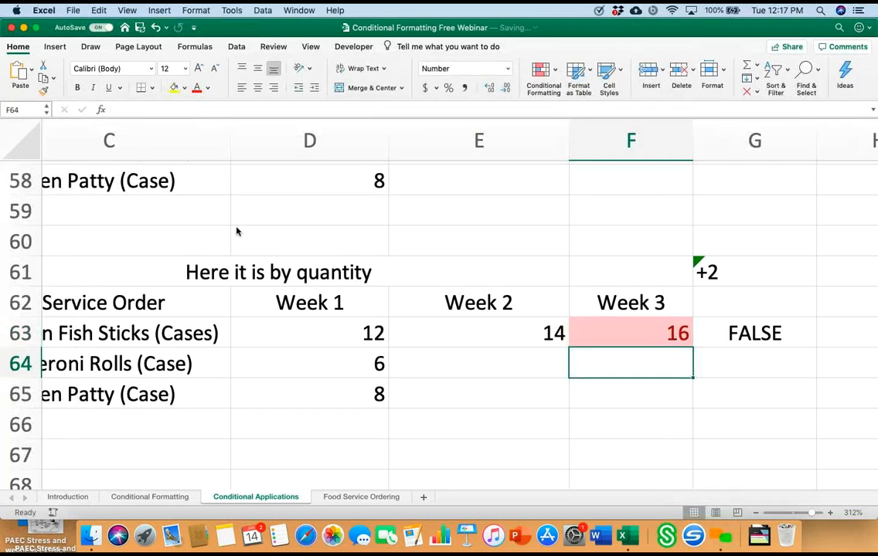
Step: Test the rule on the Week 3 chicken patty order in cell F65 with 9 and 11, and clear the cell
{"action": "key", "text": "Up"}
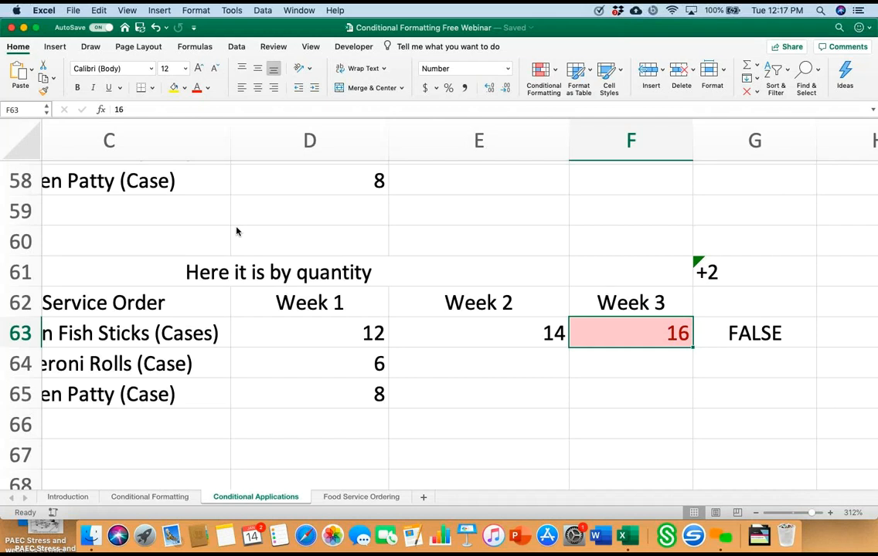
{"action": "key", "text": "Down"}
{"action": "key", "text": "Down"}
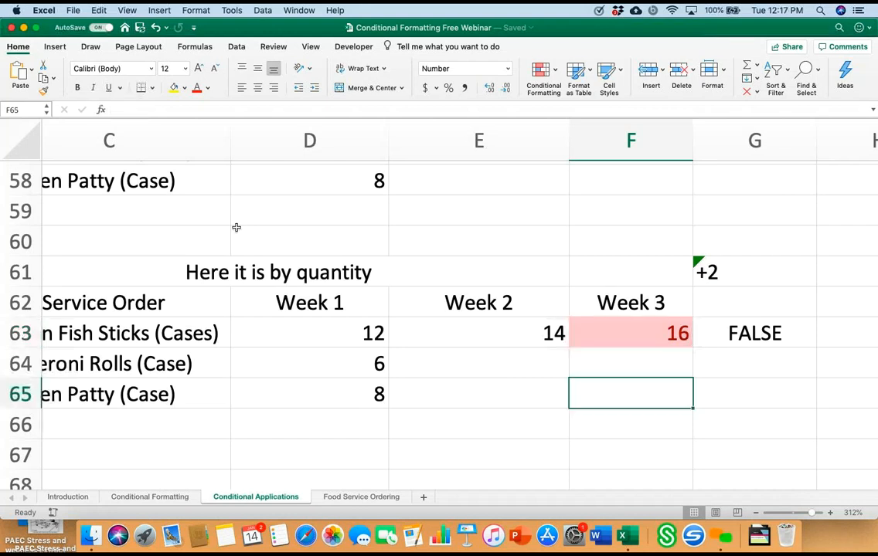
{"action": "type", "text": "9"}
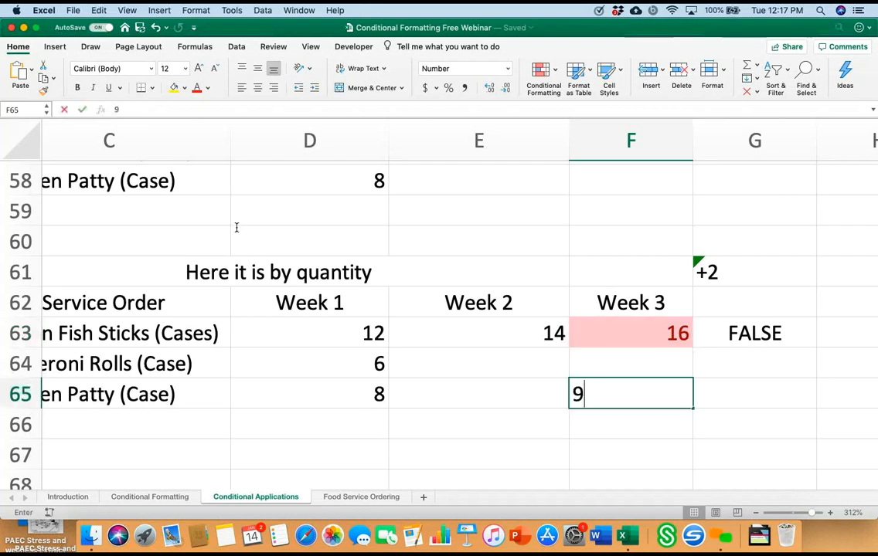
{"action": "key", "text": "Return"}
{"action": "key", "text": "Up"}
{"action": "key", "text": "super+z"}
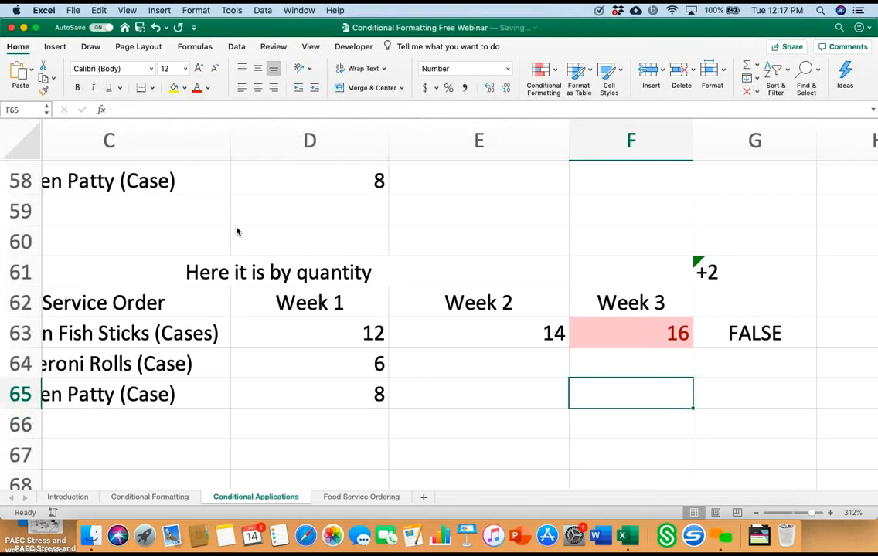
{"action": "type", "text": "11"}
{"action": "key", "text": "Return"}
{"action": "key", "text": "Up"}
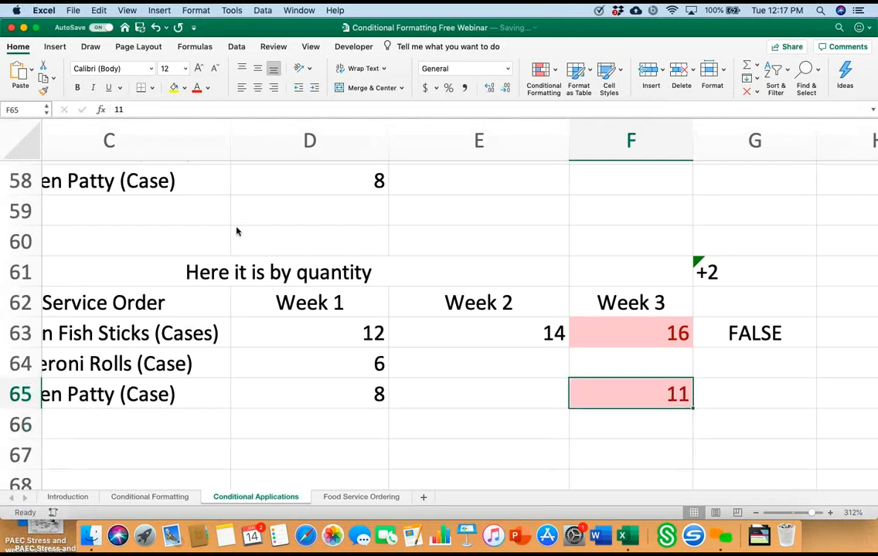
{"action": "key", "text": "Delete"}
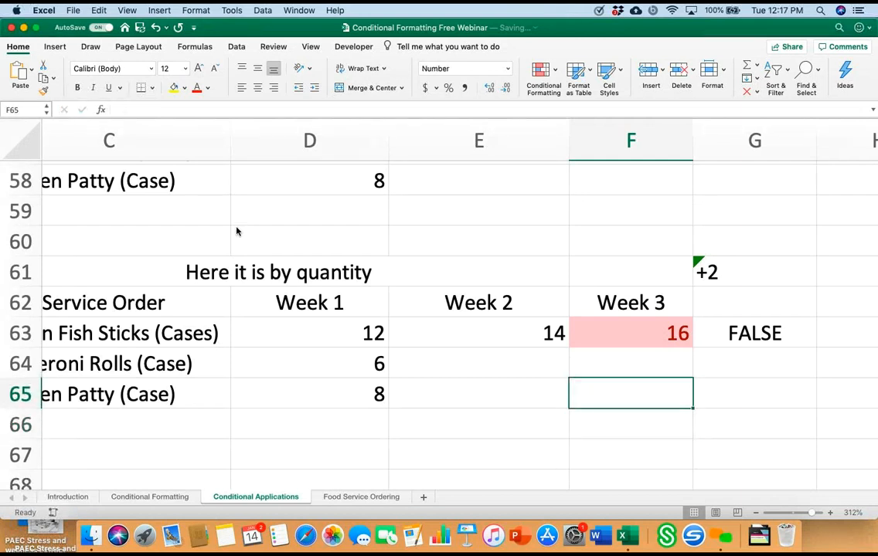
Step: Test the by-percent rule on the Week 2 fish sticks order in cell E56 with 14, and replace it with 15
{"action": "scroll", "coordinate": [236, 231], "scroll_direction": "up", "scroll_amount": 5}
{"action": "scroll", "coordinate": [237, 229], "scroll_direction": "right", "scroll_amount": 5}
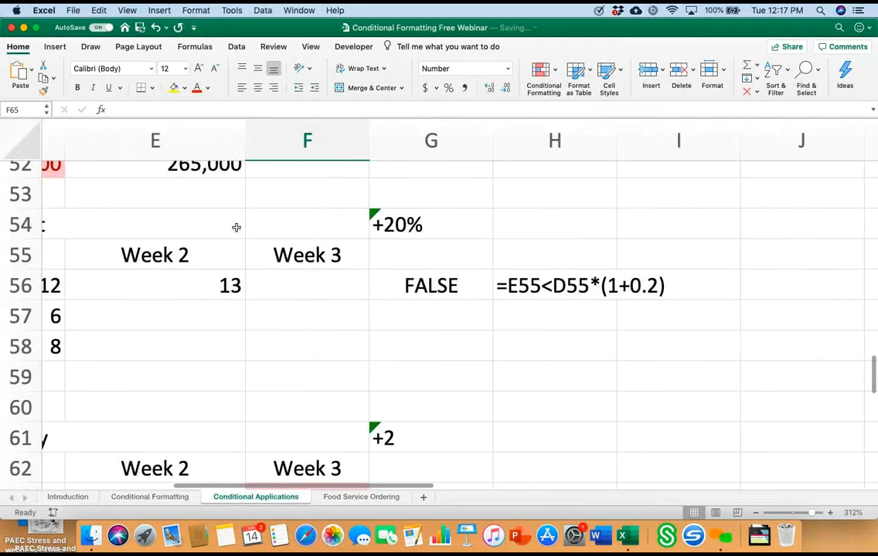
{"action": "scroll", "coordinate": [237, 227], "scroll_direction": "left", "scroll_amount": 2}
{"action": "scroll", "coordinate": [236, 227], "scroll_direction": "left", "scroll_amount": 1}
{"action": "scroll", "coordinate": [236, 227], "scroll_direction": "up", "scroll_amount": 1}
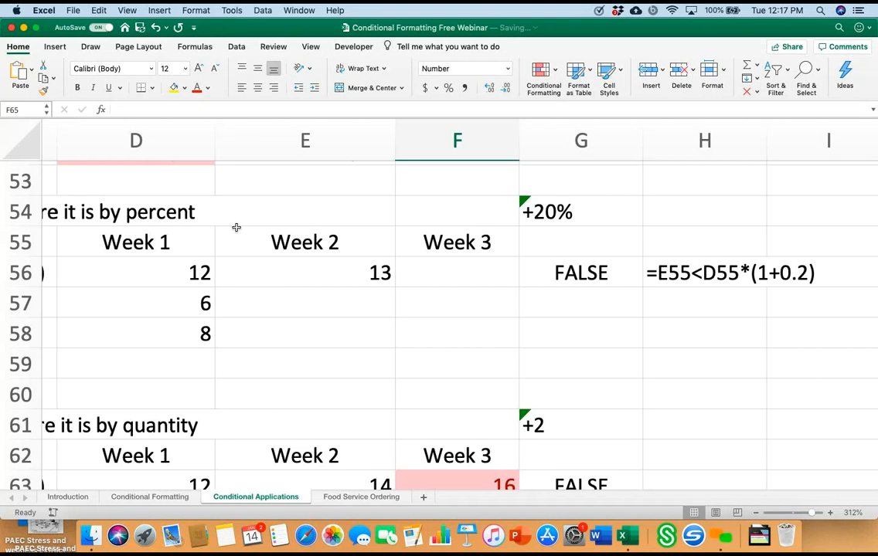
{"action": "double_click", "coordinate": [236, 227]}
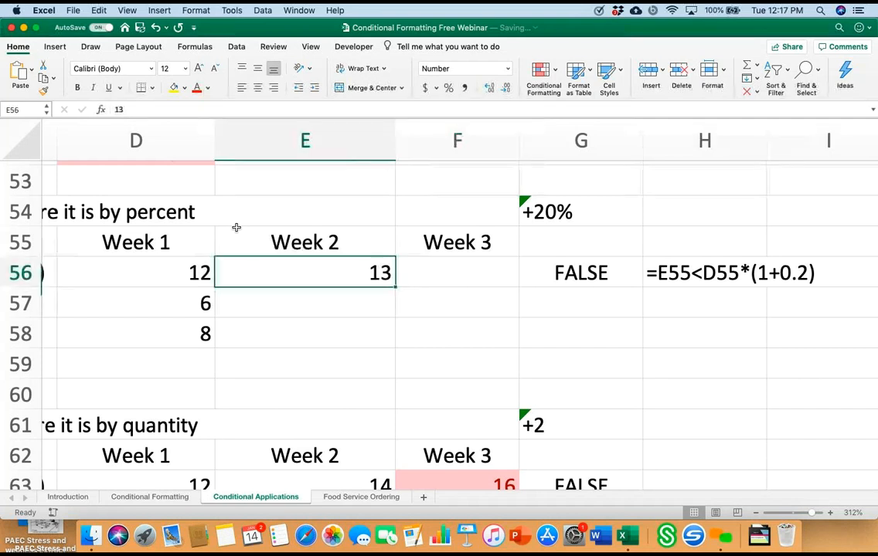
{"action": "key", "text": "BackSpace"}
{"action": "type", "text": "4"}
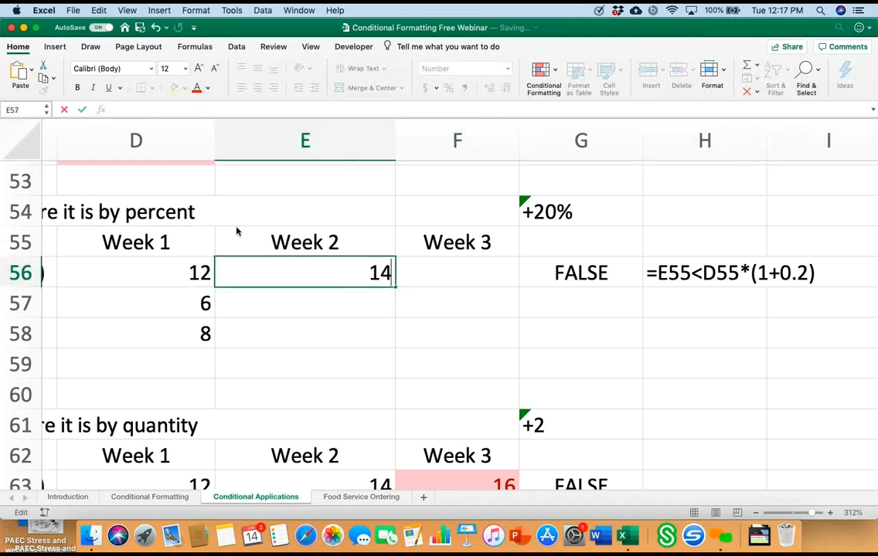
{"action": "key", "text": "Return"}
{"action": "key", "text": "Up"}
{"action": "type", "text": "15"}
{"action": "key", "text": "Return"}
{"action": "key", "text": "Up"}
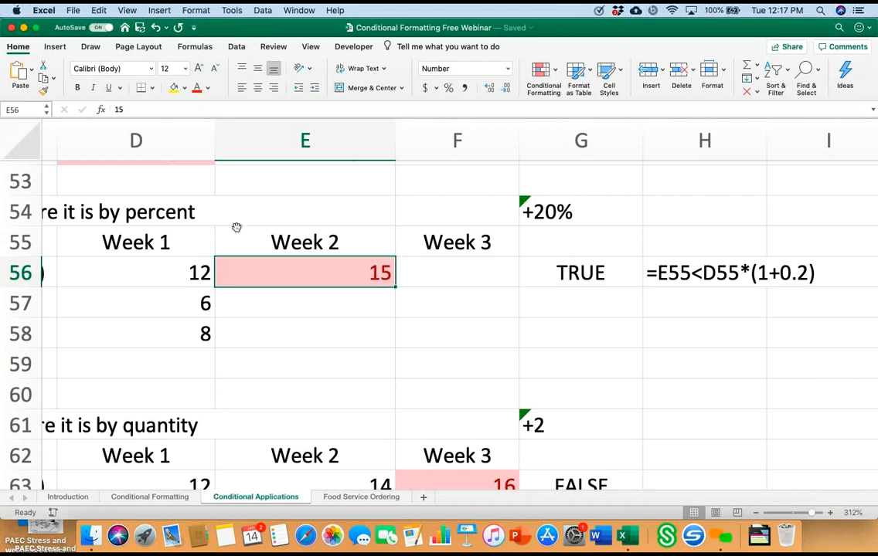
Step: Review the highlighted examples across the Conditional Applications sheet: food service orders, contract bids, per diems and the school figures in rows 5 to 11
{"action": "scroll", "coordinate": [236, 231], "scroll_direction": "up", "scroll_amount": 4}
{"action": "scroll", "coordinate": [236, 231], "scroll_direction": "left", "scroll_amount": 2}
{"action": "scroll", "coordinate": [237, 226], "scroll_direction": "up", "scroll_amount": 2}
{"action": "scroll", "coordinate": [236, 225], "scroll_direction": "right", "scroll_amount": 3}
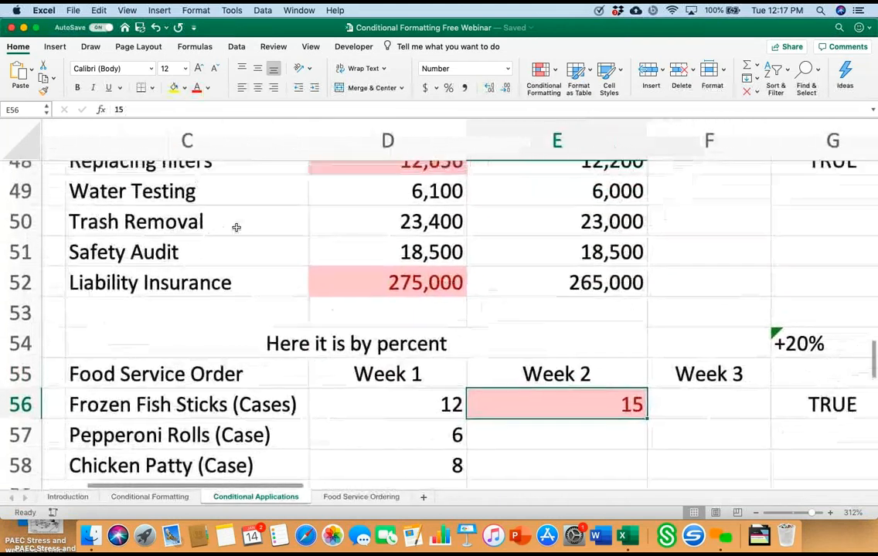
{"action": "scroll", "coordinate": [236, 228], "scroll_direction": "down", "scroll_amount": 12}
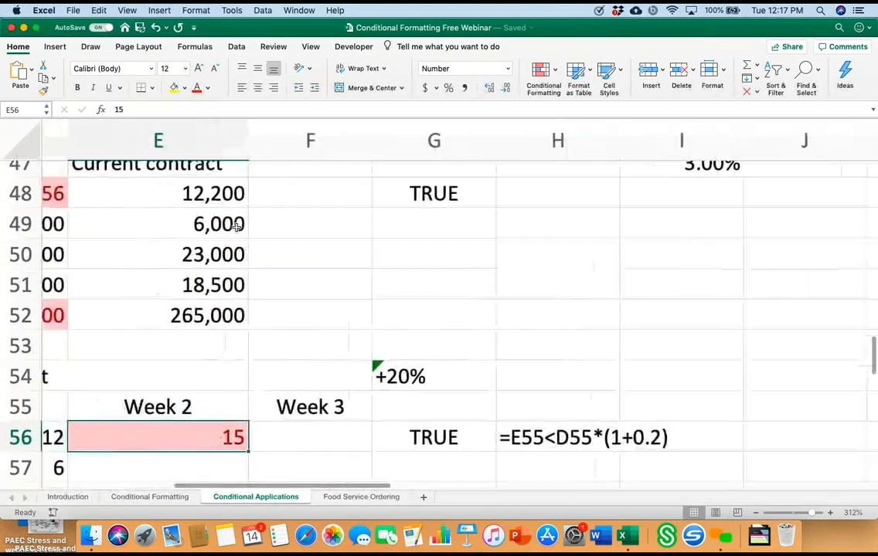
{"action": "scroll", "coordinate": [237, 229], "scroll_direction": "left", "scroll_amount": 2}
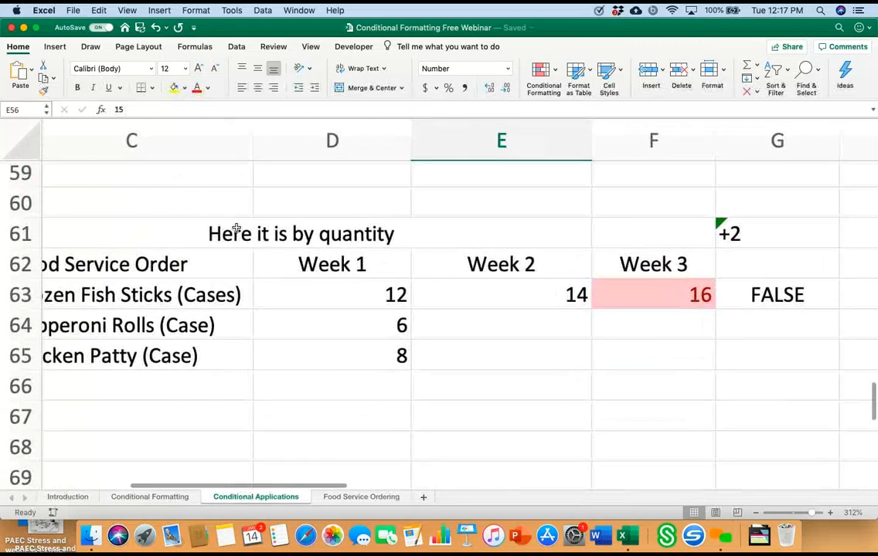
{"action": "scroll", "coordinate": [236, 227], "scroll_direction": "left", "scroll_amount": 2}
{"action": "scroll", "coordinate": [236, 227], "scroll_direction": "up", "scroll_amount": 20}
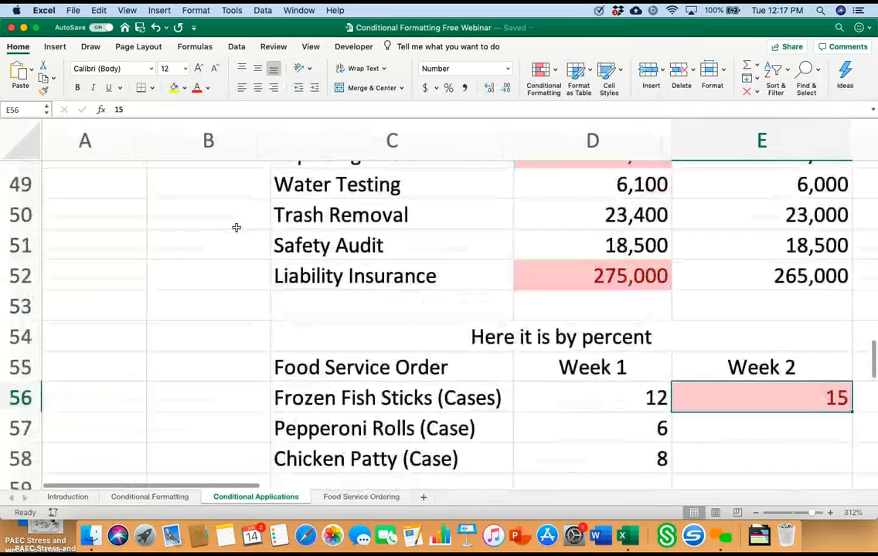
{"action": "scroll", "coordinate": [236, 227], "scroll_direction": "right", "scroll_amount": 1}
{"action": "scroll", "coordinate": [236, 228], "scroll_direction": "up", "scroll_amount": 16}
{"action": "scroll", "coordinate": [236, 228], "scroll_direction": "right", "scroll_amount": 1}
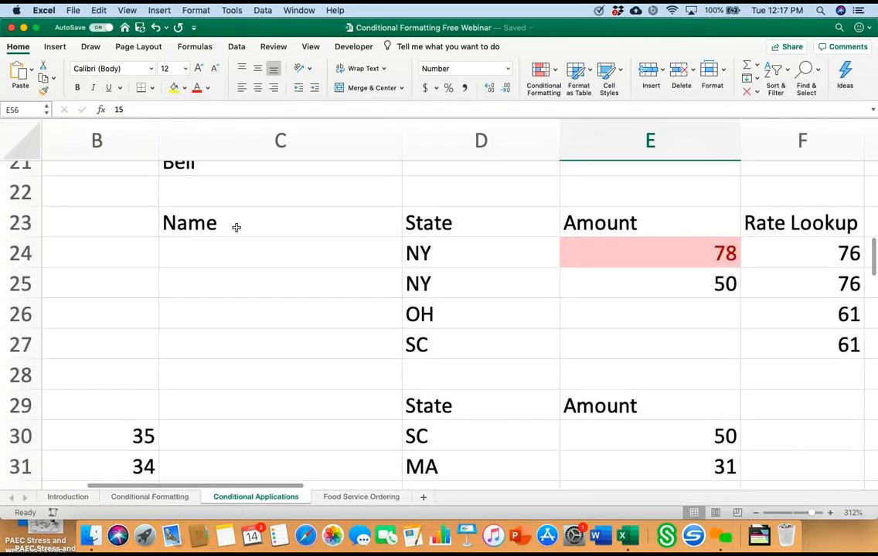
{"action": "scroll", "coordinate": [237, 227], "scroll_direction": "up", "scroll_amount": 12}
{"action": "scroll", "coordinate": [236, 227], "scroll_direction": "right", "scroll_amount": 1}
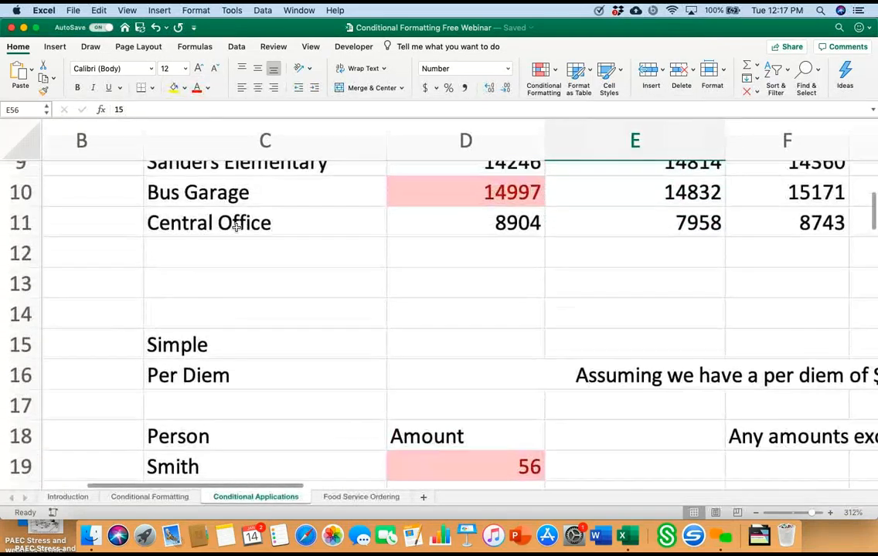
{"action": "scroll", "coordinate": [237, 227], "scroll_direction": "up", "scroll_amount": 8}
{"action": "scroll", "coordinate": [236, 227], "scroll_direction": "right", "scroll_amount": 1}
{"action": "scroll", "coordinate": [236, 227], "scroll_direction": "down", "scroll_amount": 3}
{"action": "scroll", "coordinate": [237, 227], "scroll_direction": "right", "scroll_amount": 5}
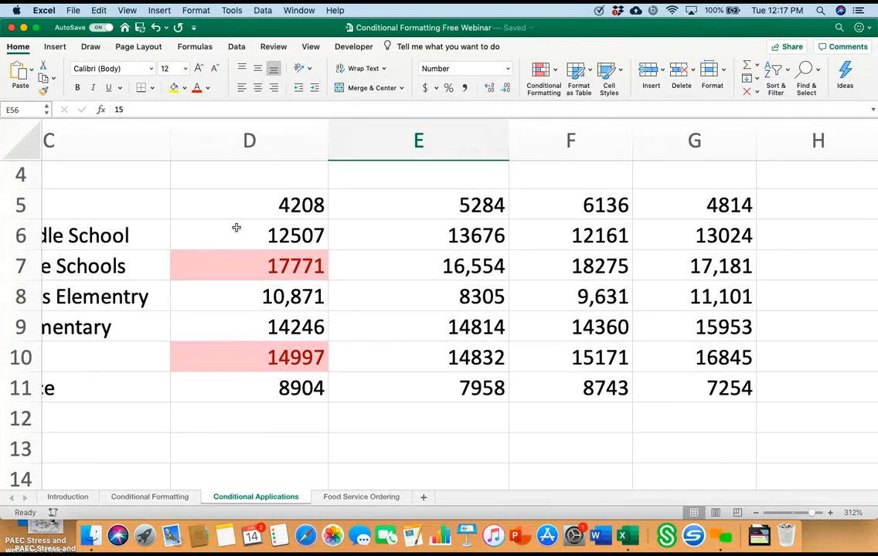
{"action": "scroll", "coordinate": [236, 227], "scroll_direction": "down", "scroll_amount": 12}
{"action": "scroll", "coordinate": [237, 227], "scroll_direction": "left", "scroll_amount": 1}
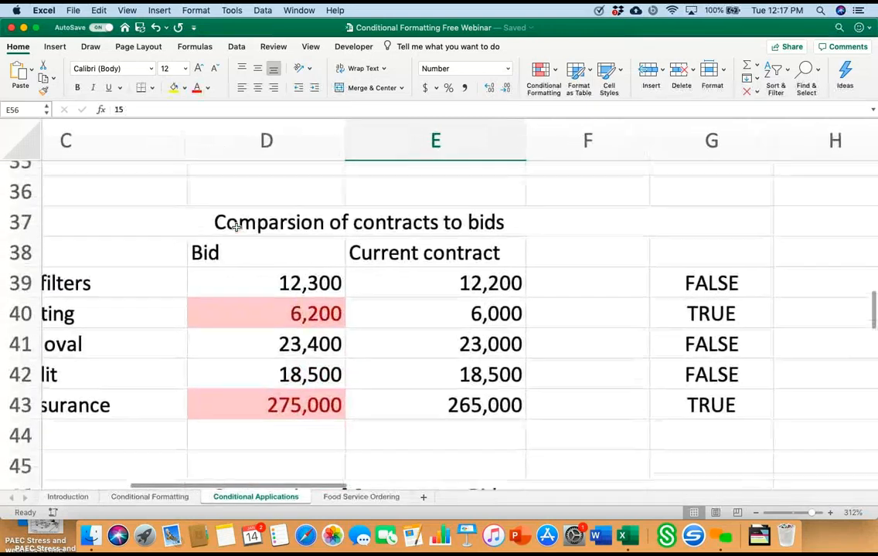
{"action": "scroll", "coordinate": [237, 227], "scroll_direction": "down", "scroll_amount": 5}
{"action": "scroll", "coordinate": [236, 228], "scroll_direction": "right", "scroll_amount": 2}
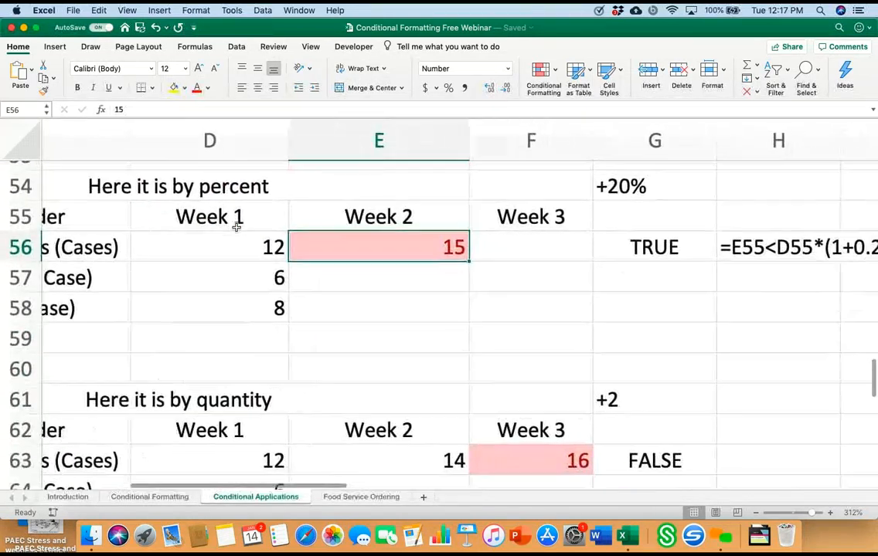
{"action": "scroll", "coordinate": [237, 227], "scroll_direction": "up", "scroll_amount": 4}
{"action": "scroll", "coordinate": [237, 227], "scroll_direction": "left", "scroll_amount": 1}
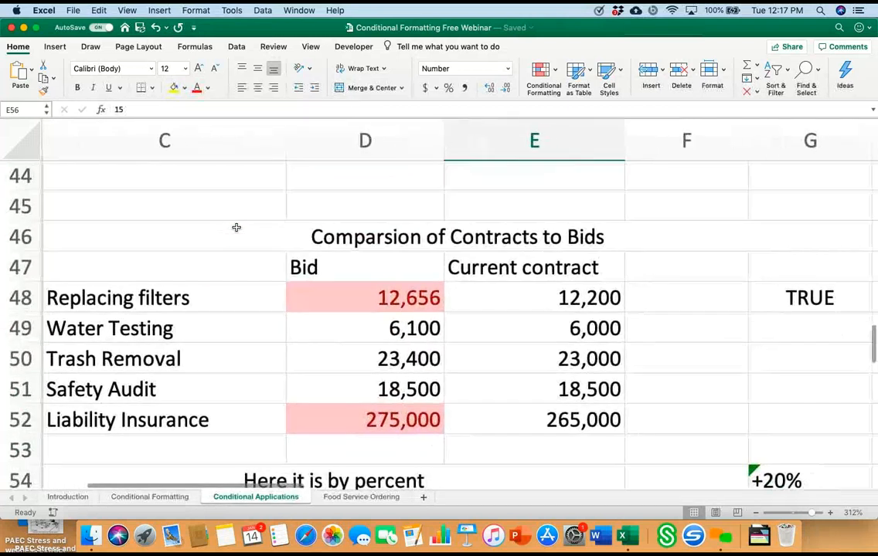